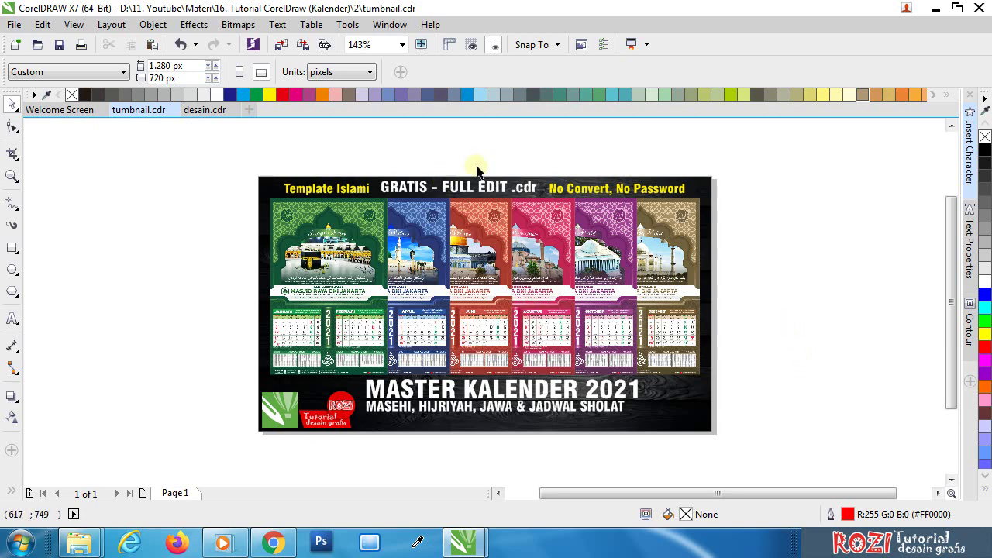
Step: Ungroup the whole thumbnail artwork into its separate objects
left_click(403, 45)
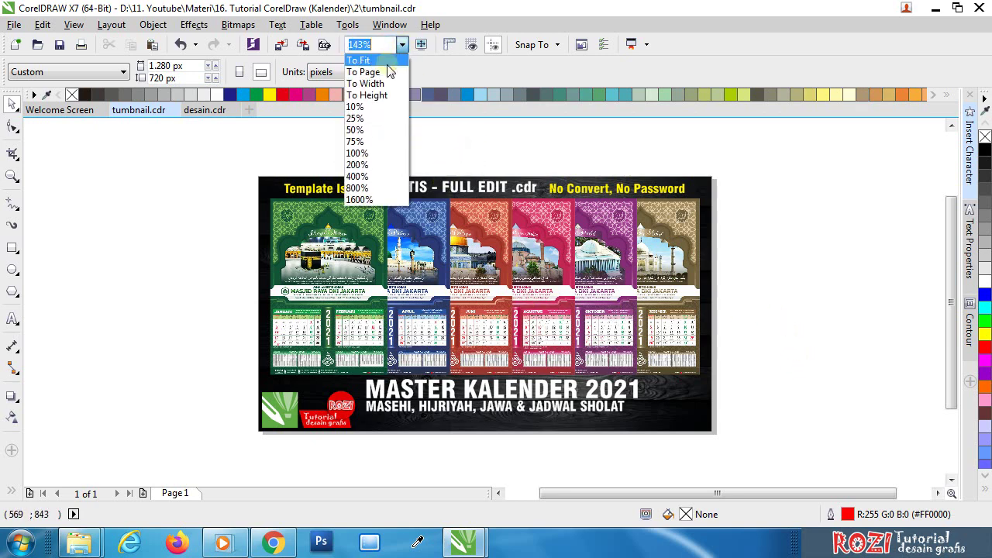
left_click(378, 93)
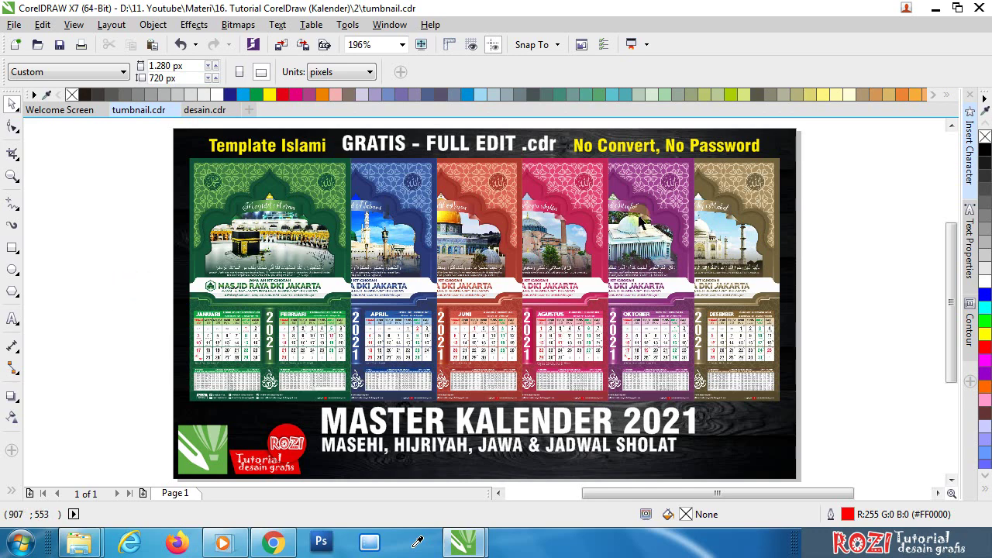
scroll(850, 263, "down", 3)
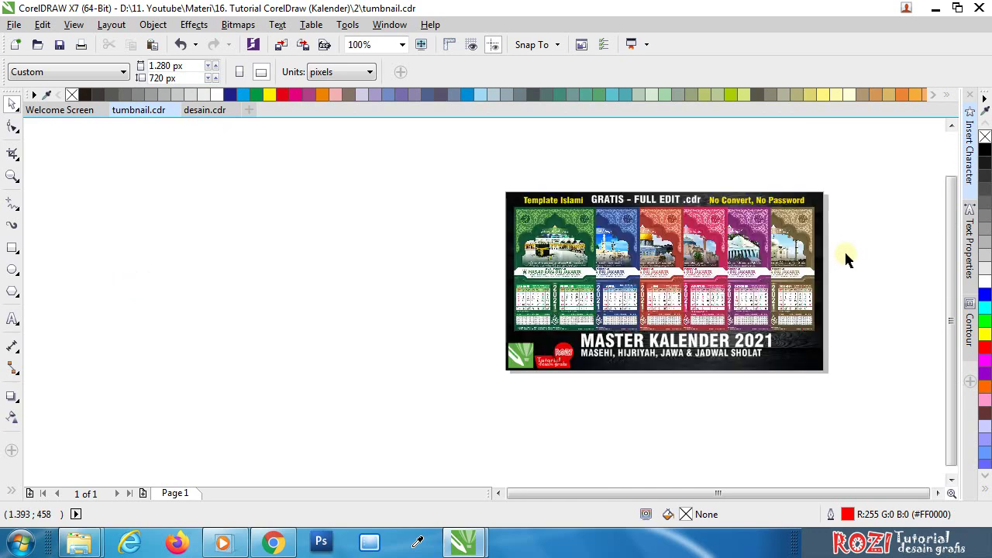
scroll(721, 270, "up", 3)
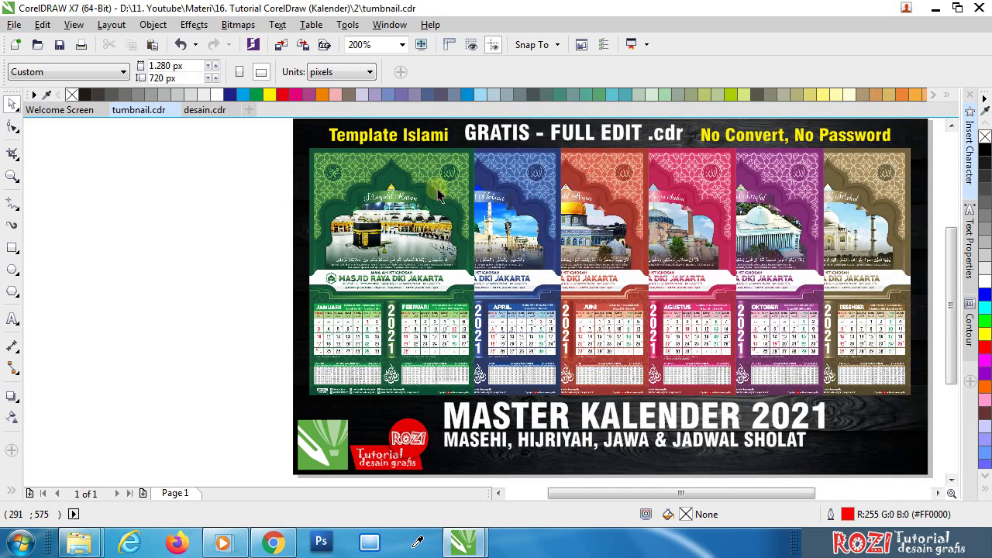
left_click(444, 220)
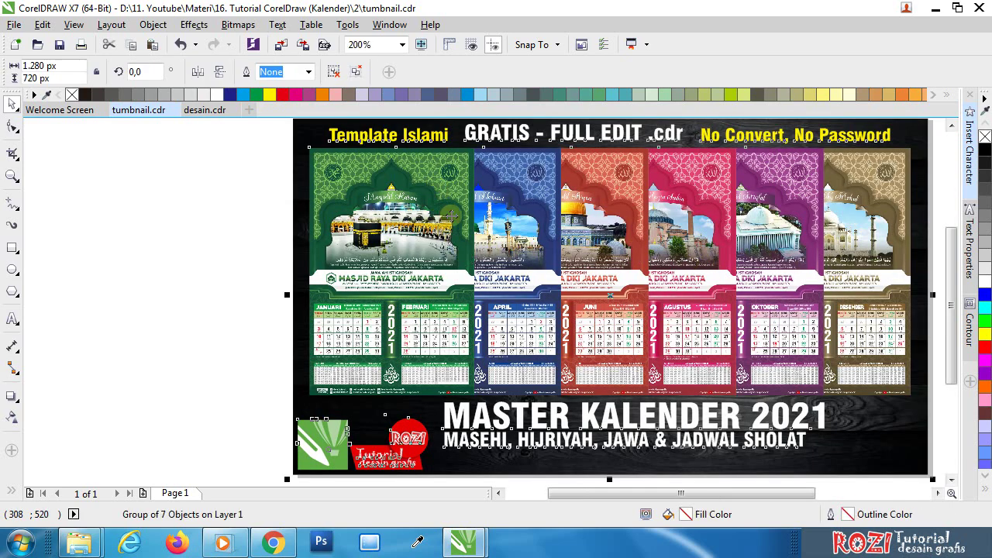
left_click(334, 73)
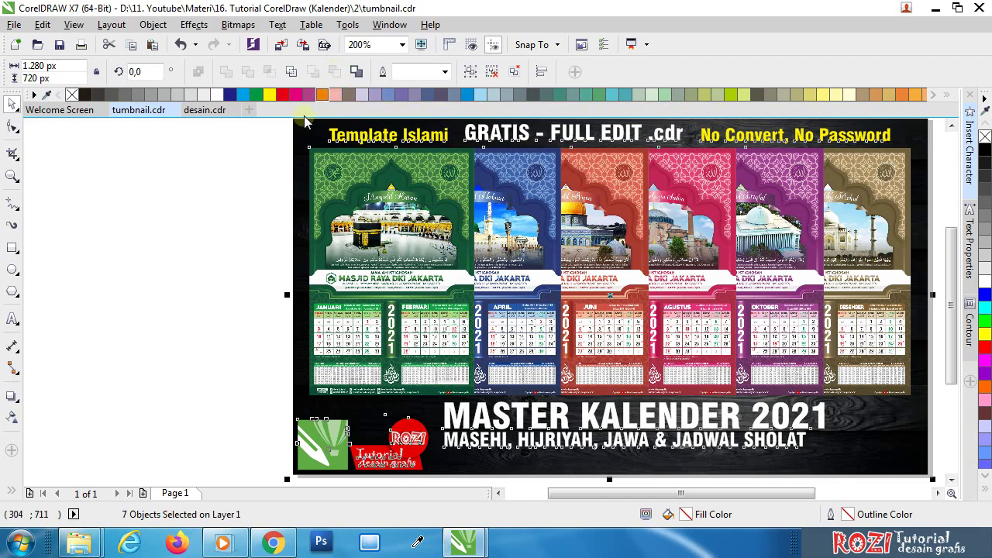
left_click(224, 234)
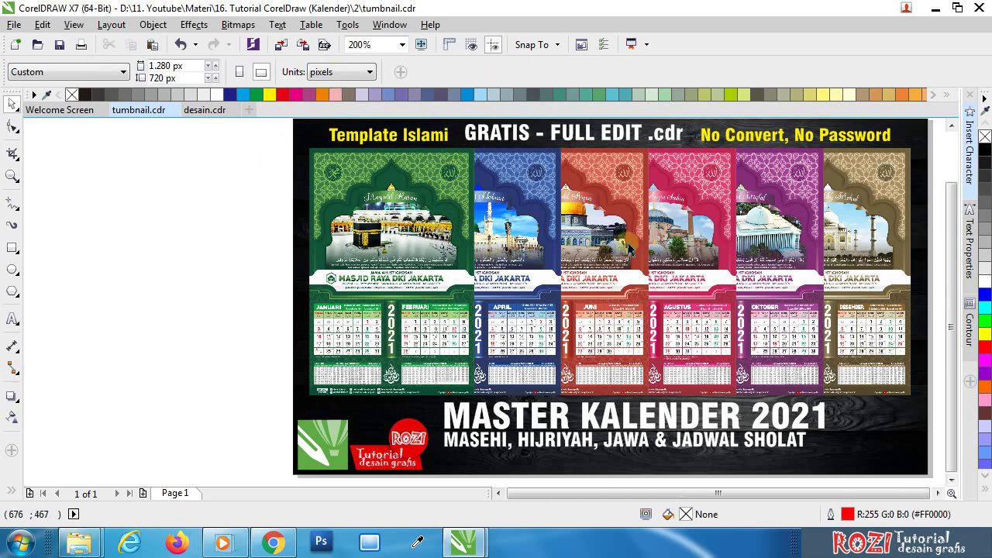
Step: Ungroup the group of overlapping calendar images in the thumbnail
scroll(620, 243, "down", 1)
scroll(488, 243, "up", 1)
left_click(520, 241)
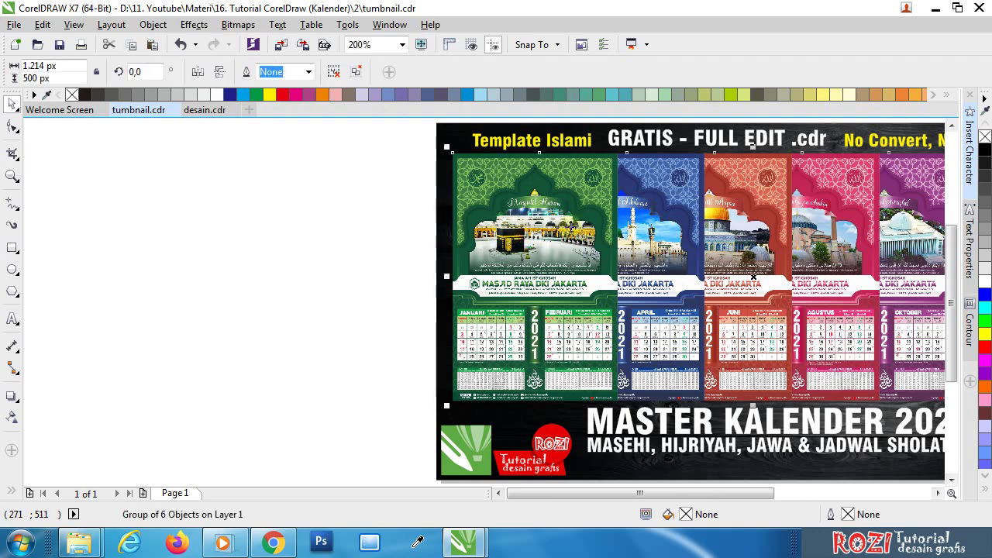
left_click(335, 71)
left_click(335, 175)
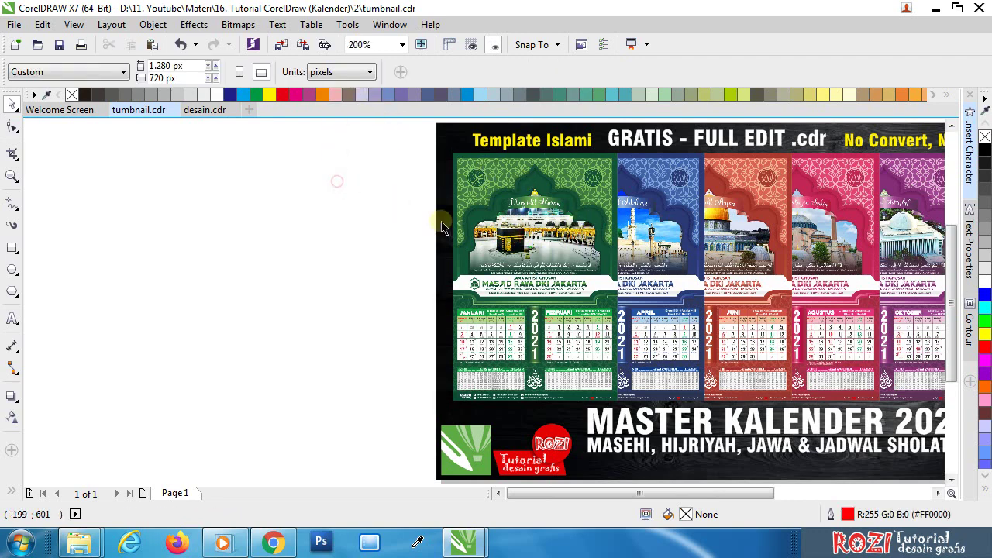
Step: Spread the green, blue, red, pink, purple and brown calendar images out in a row without overlaps
left_click_drag(561, 251, 150, 258)
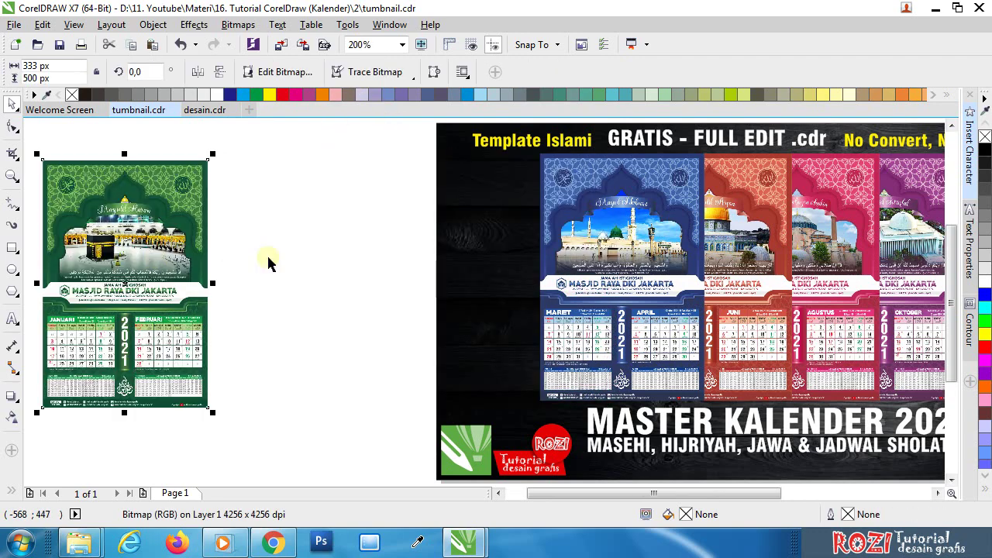
left_click_drag(608, 262, 296, 267)
left_click_drag(702, 247, 497, 249)
scroll(385, 274, "down", 2)
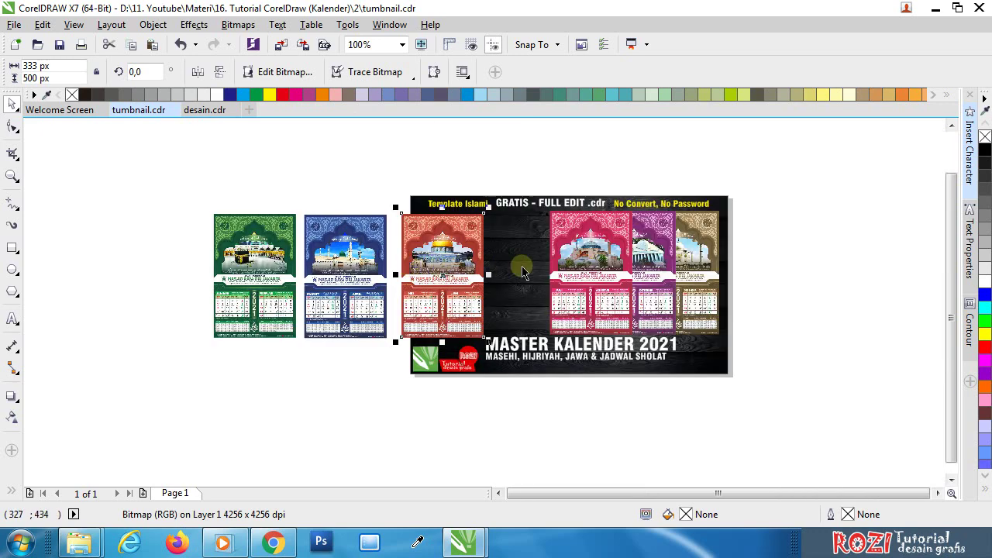
left_click_drag(578, 268, 537, 268)
left_click_drag(673, 267, 635, 267)
left_click_drag(774, 259, 736, 259)
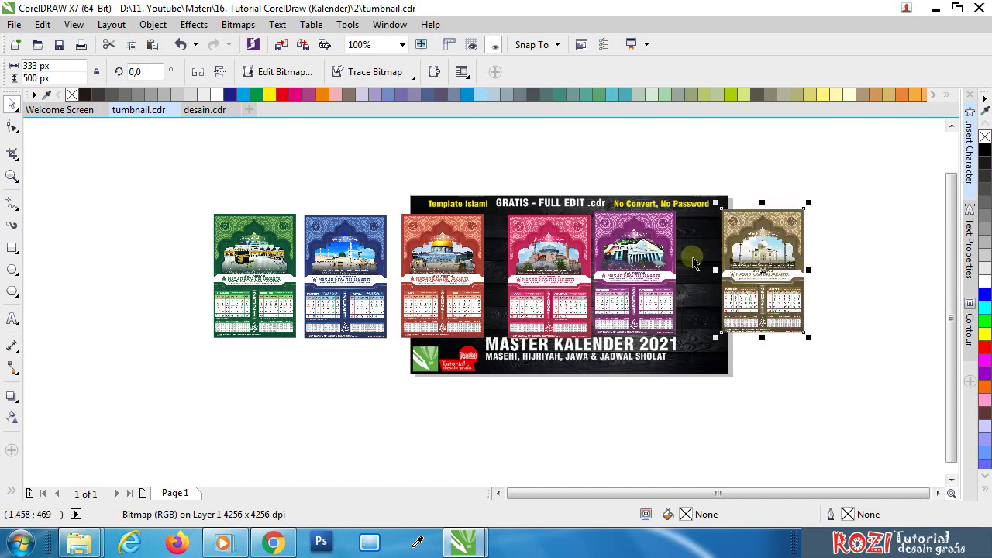
left_click_drag(595, 260, 620, 260)
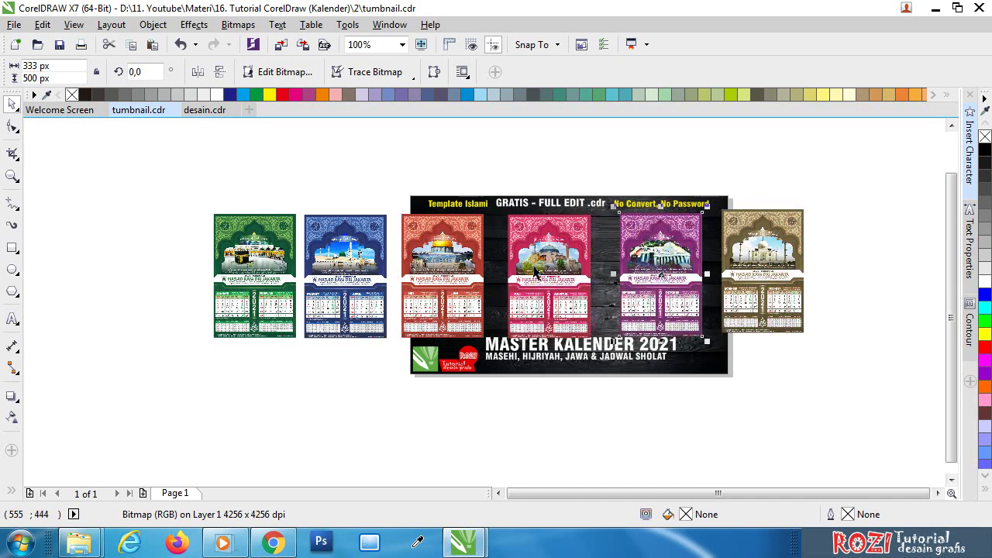
left_click(377, 188)
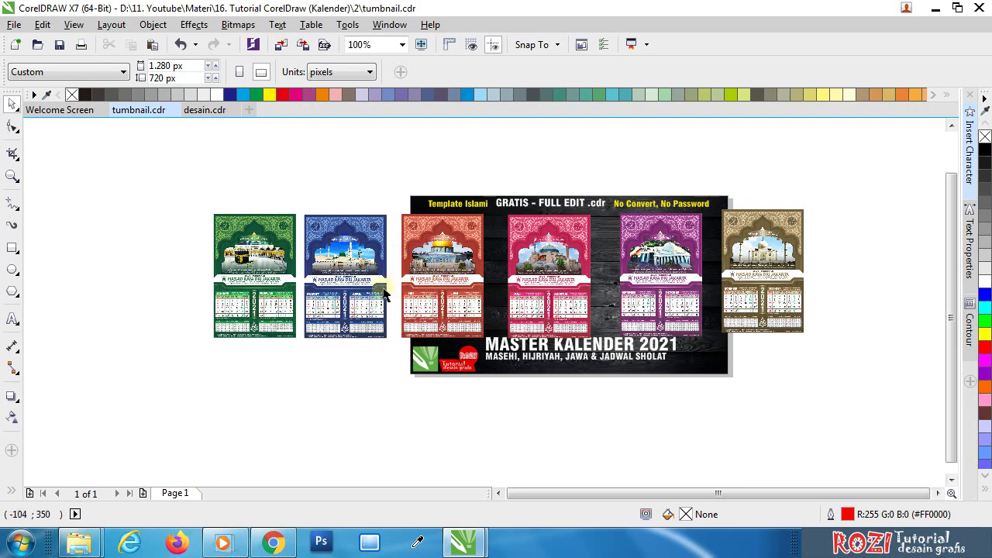
Step: Move the blue and green calendar images closer to the red one to tighten the row's spacing
scroll(295, 288, "up", 1)
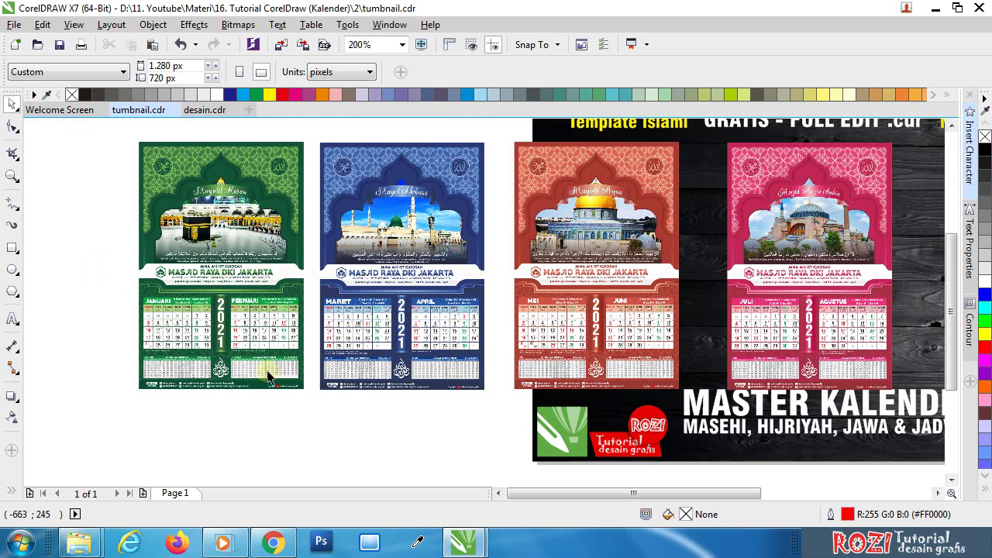
scroll(314, 397, "down", 2)
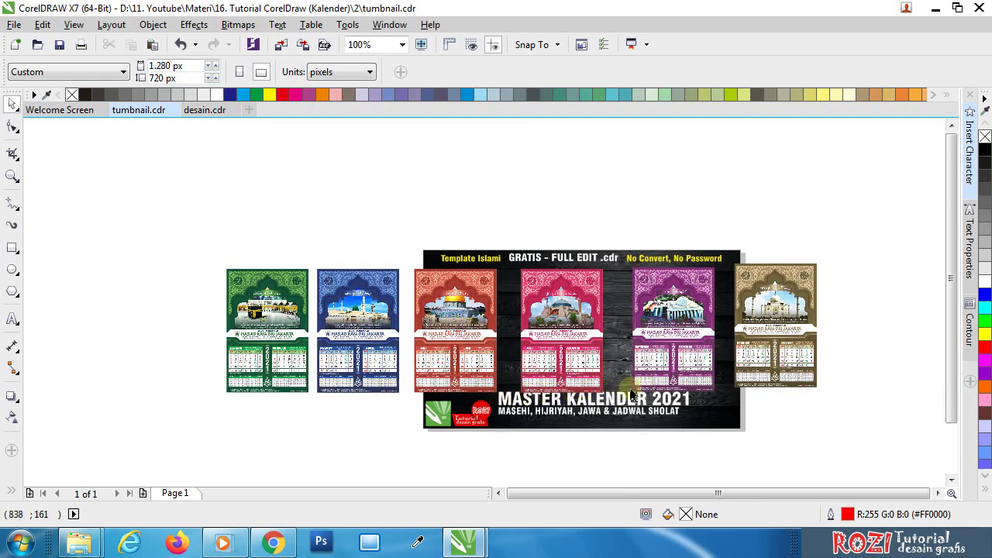
scroll(469, 375, "up", 2)
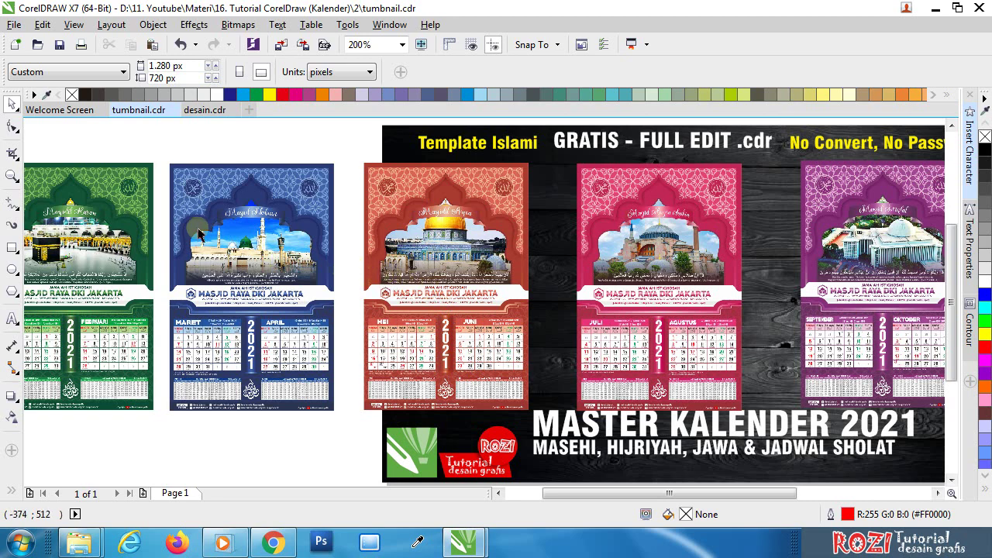
left_click(261, 212)
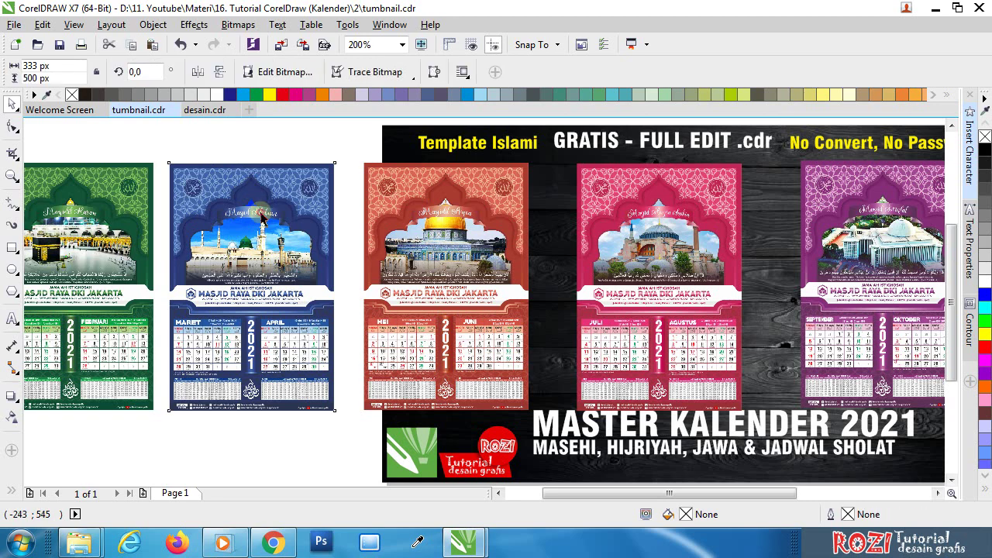
left_click_drag(261, 212, 278, 211)
left_click_drag(107, 226, 134, 224)
left_click(310, 136)
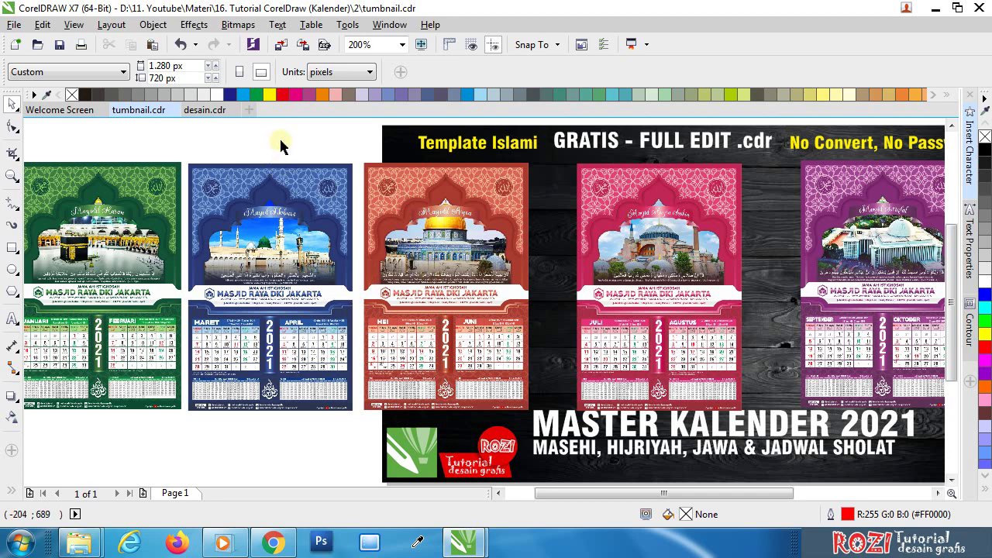
Step: Switch to the desain.cdr document and look through the two-month calendar designs on pages 1 to 6
left_click(203, 110)
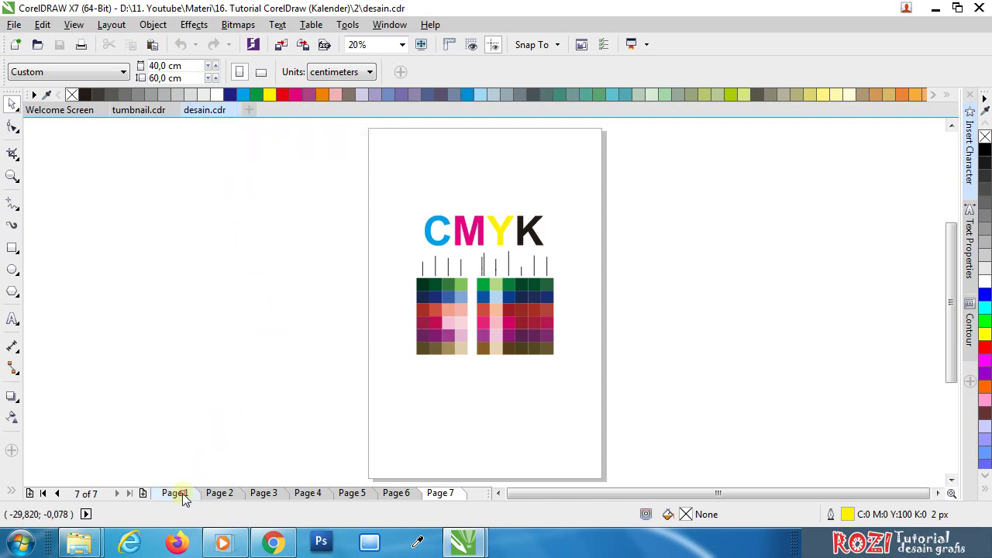
left_click(179, 494)
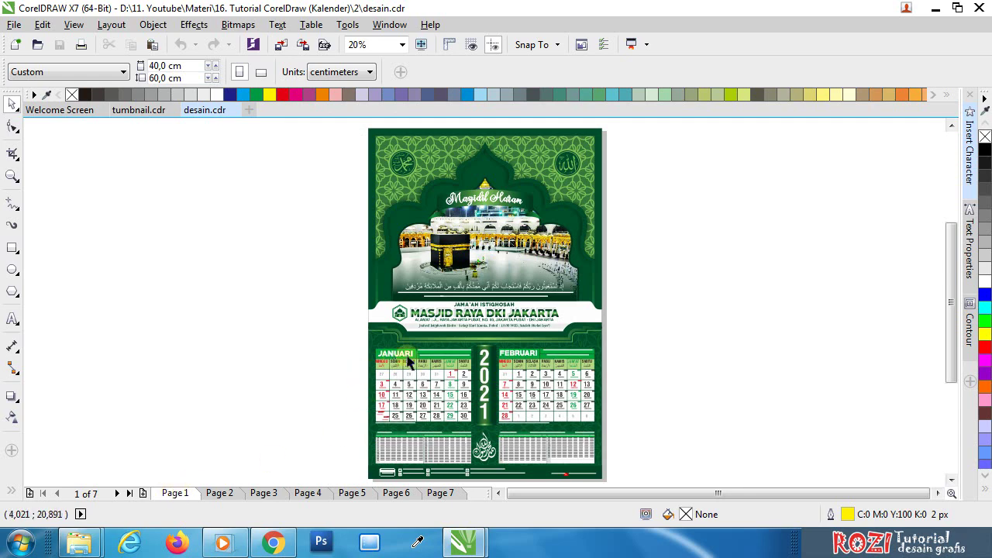
left_click(220, 493)
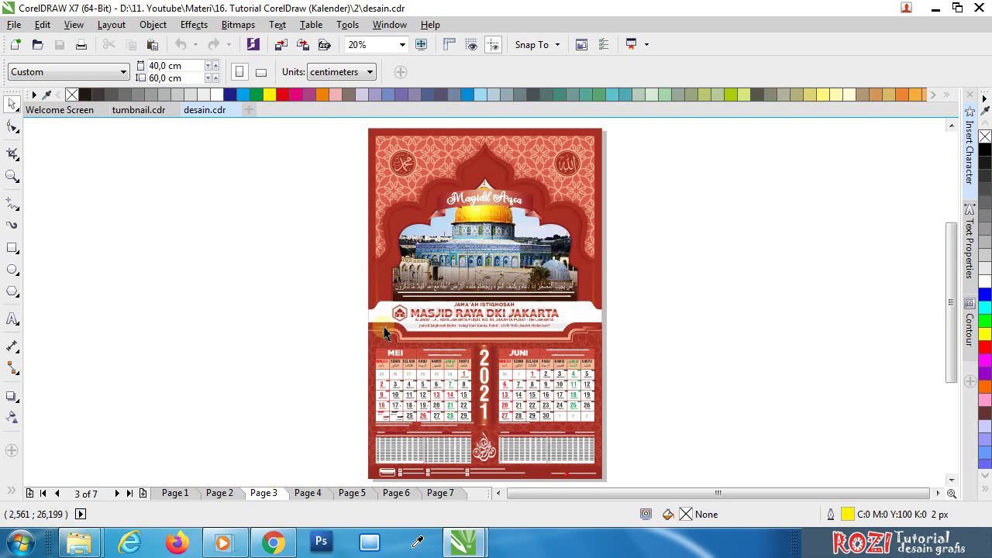
left_click(309, 493)
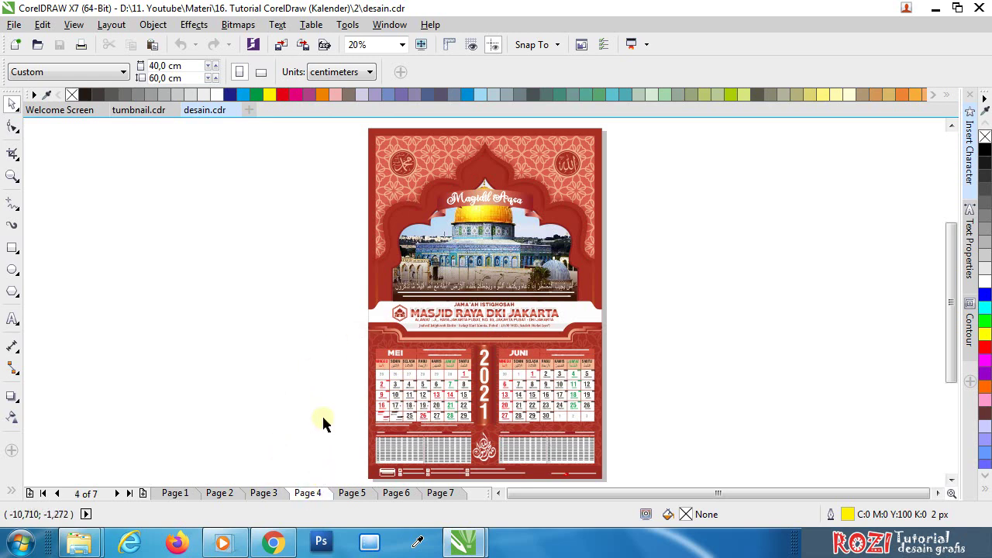
left_click(353, 495)
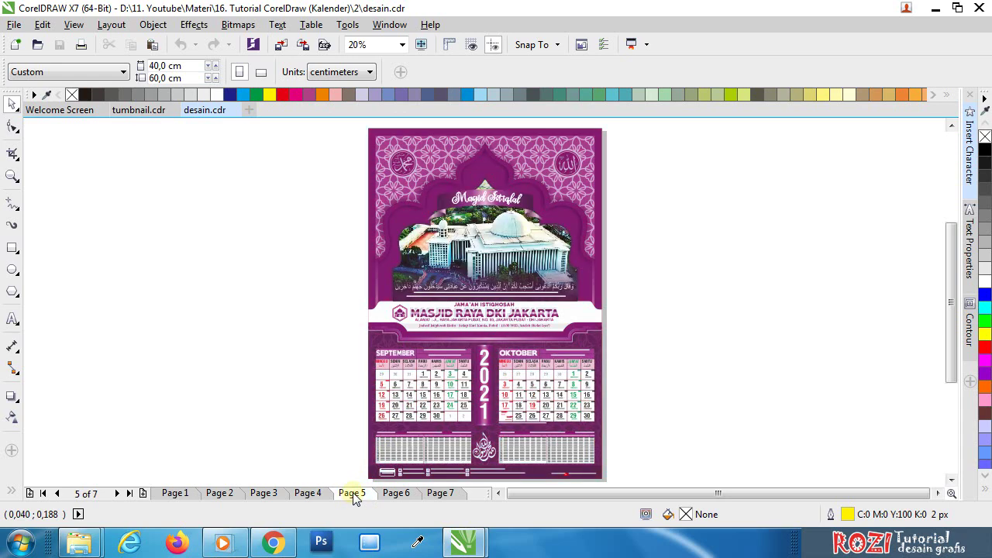
left_click(399, 496)
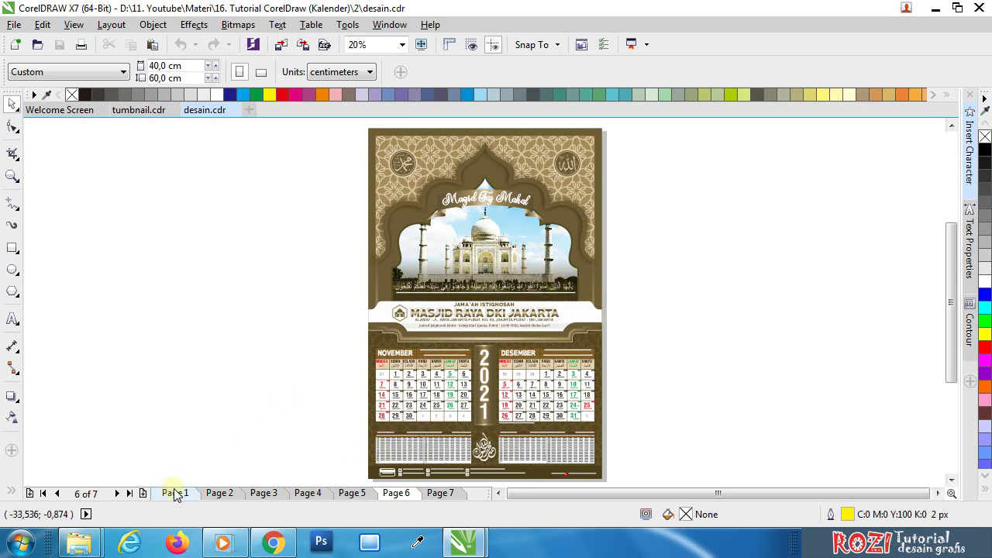
Step: Examine the CMYK colour table on page 7 and the labels above its columns
left_click(440, 495)
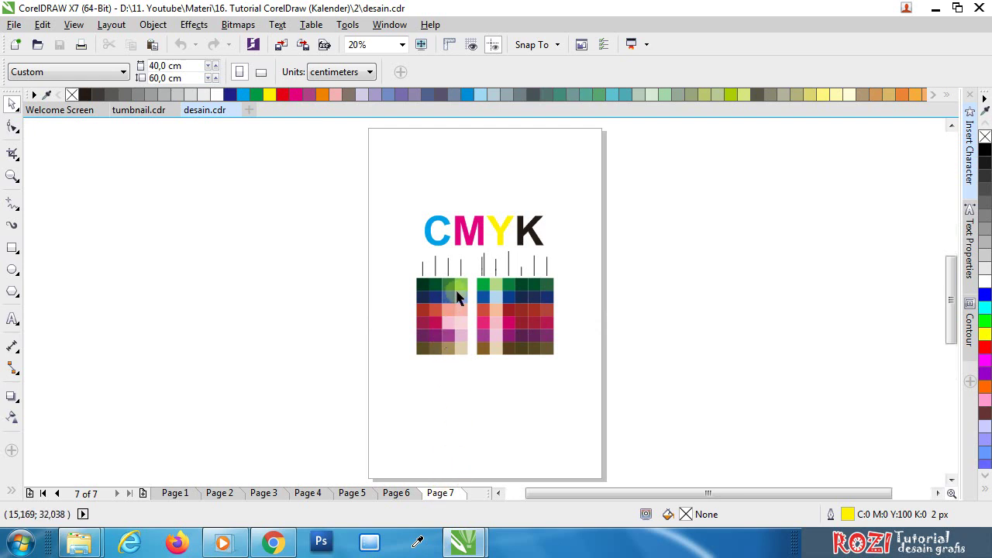
scroll(455, 288, "up", 2)
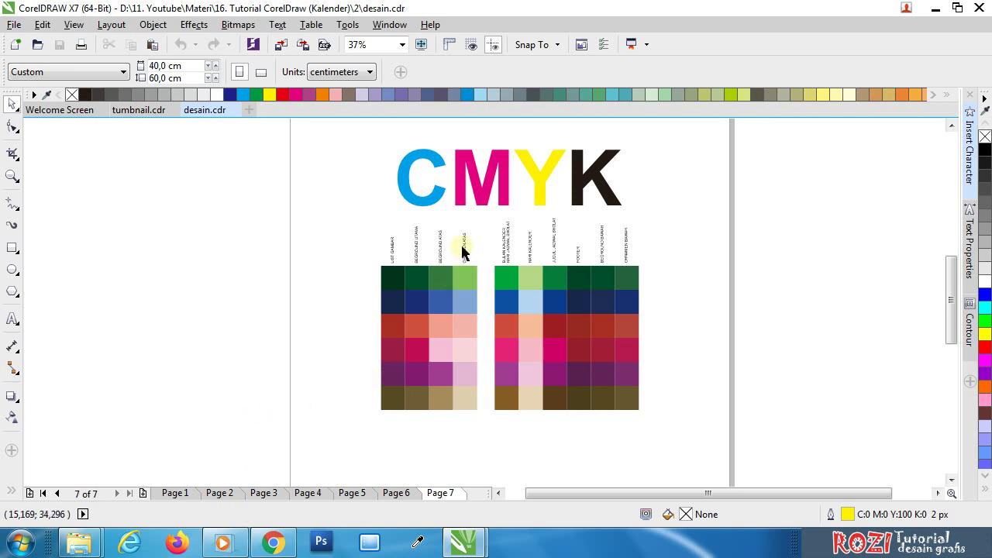
scroll(556, 239, "up", 2)
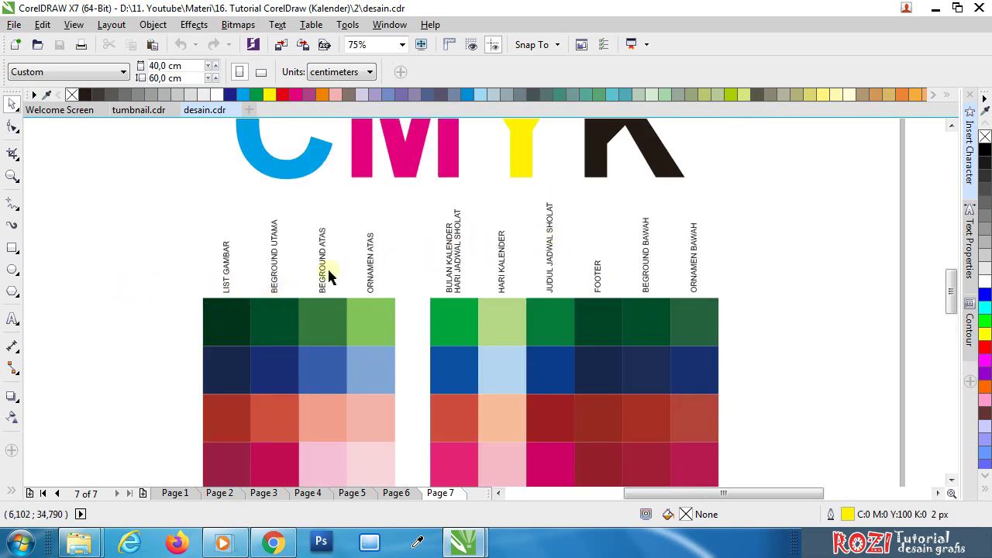
scroll(434, 257, "down", 2)
left_click_drag(171, 266, 663, 302)
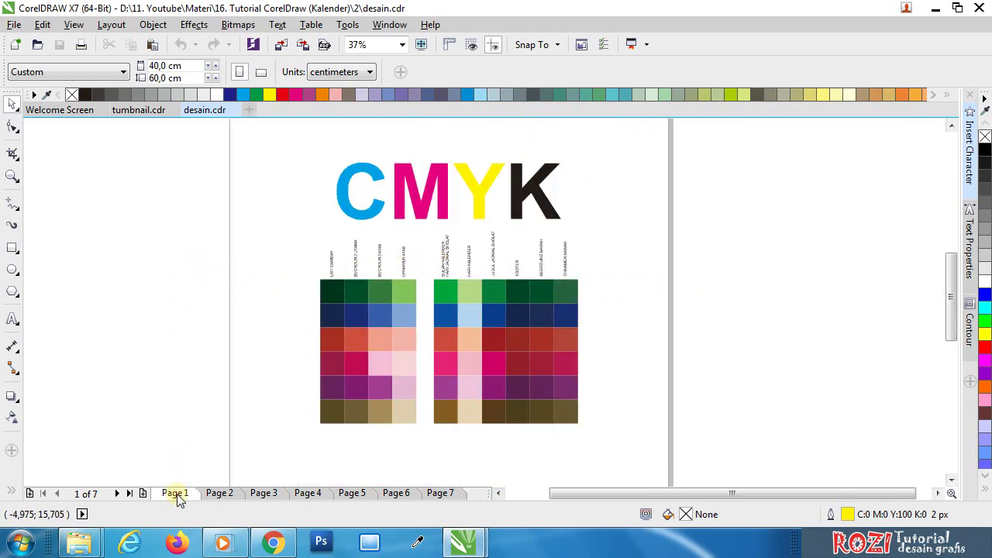
Step: Compare the January–February calendar on page 1 with the green row of the page 7 colour table
left_click(175, 494)
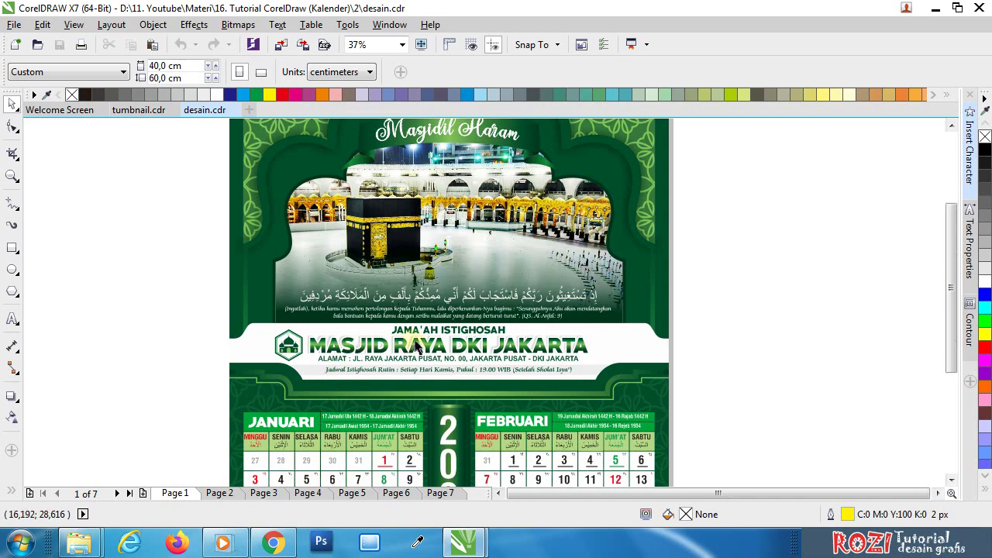
scroll(419, 310, "down", 2)
scroll(396, 411, "up", 2)
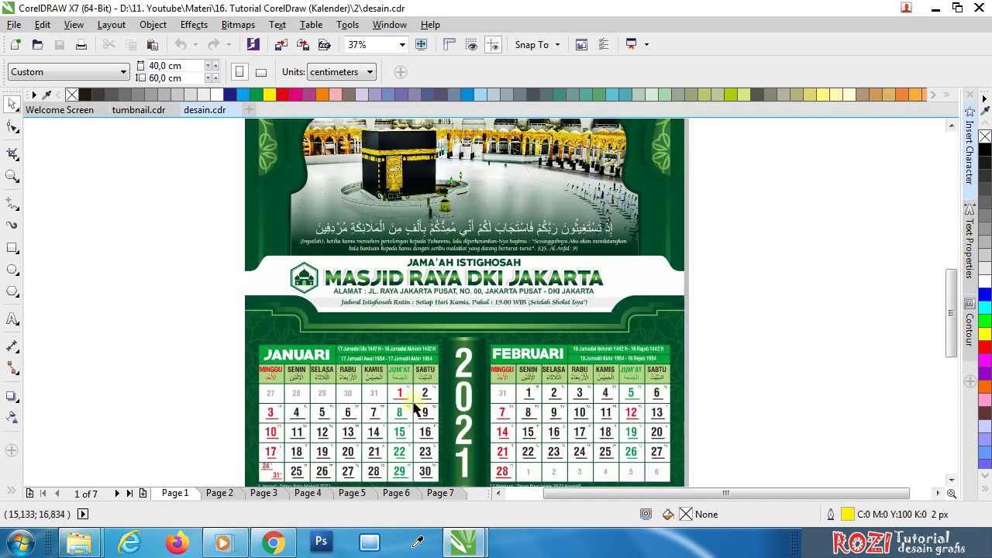
left_click(442, 494)
left_click_drag(297, 194, 668, 230)
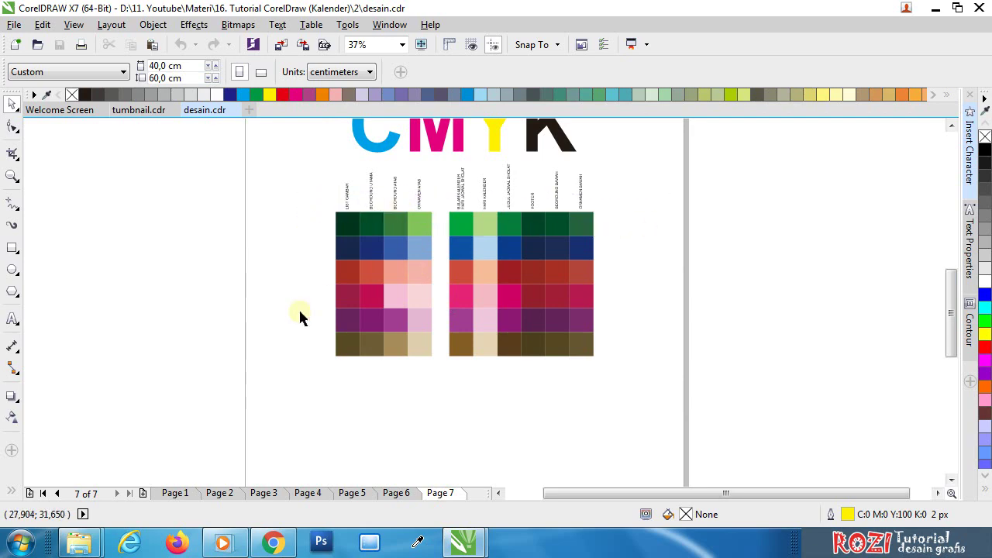
Step: Compare the March–April calendar on page 2 with the blue row of the page 7 colour table
left_click(220, 494)
scroll(395, 356, "down", 2)
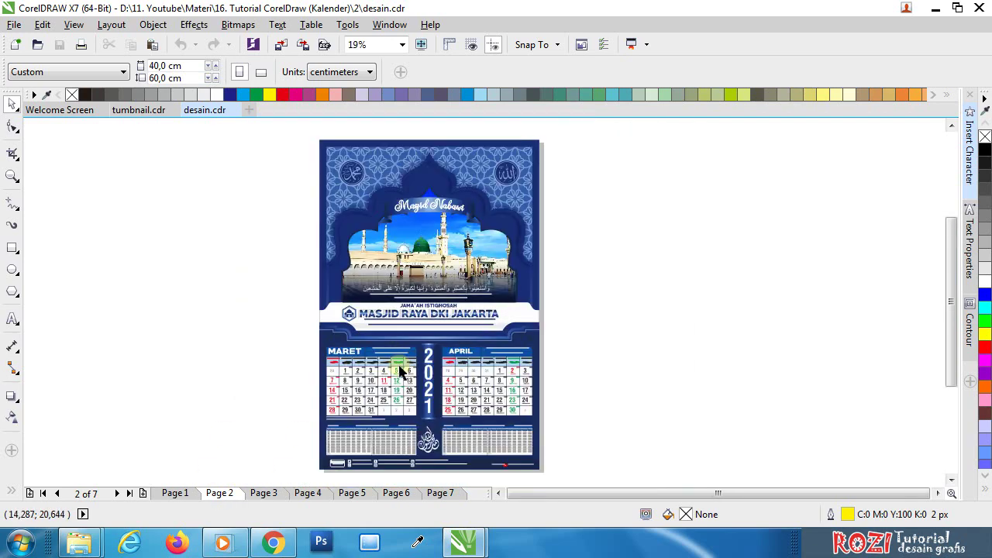
left_click(440, 496)
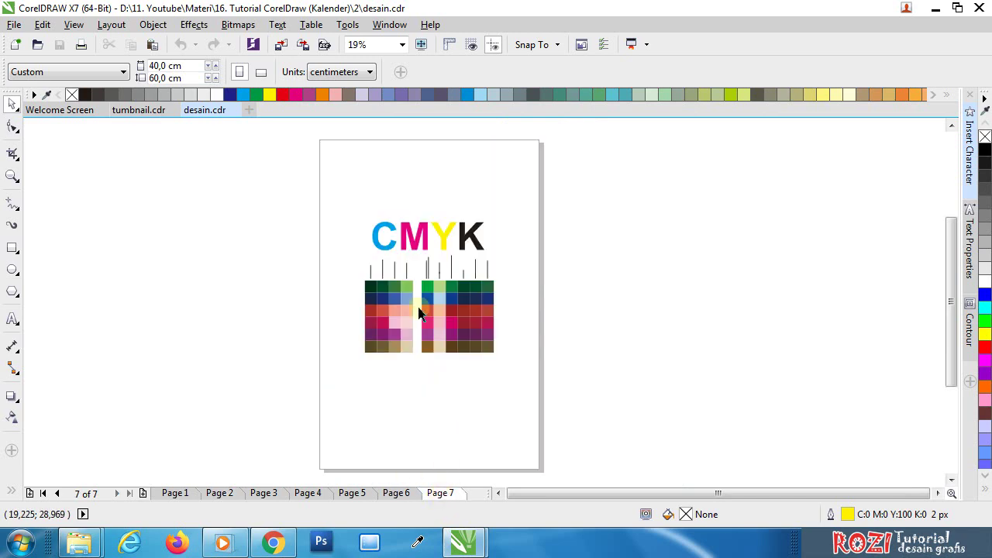
scroll(419, 312, "up", 4)
left_click_drag(160, 255, 248, 270)
scroll(461, 228, "down", 2)
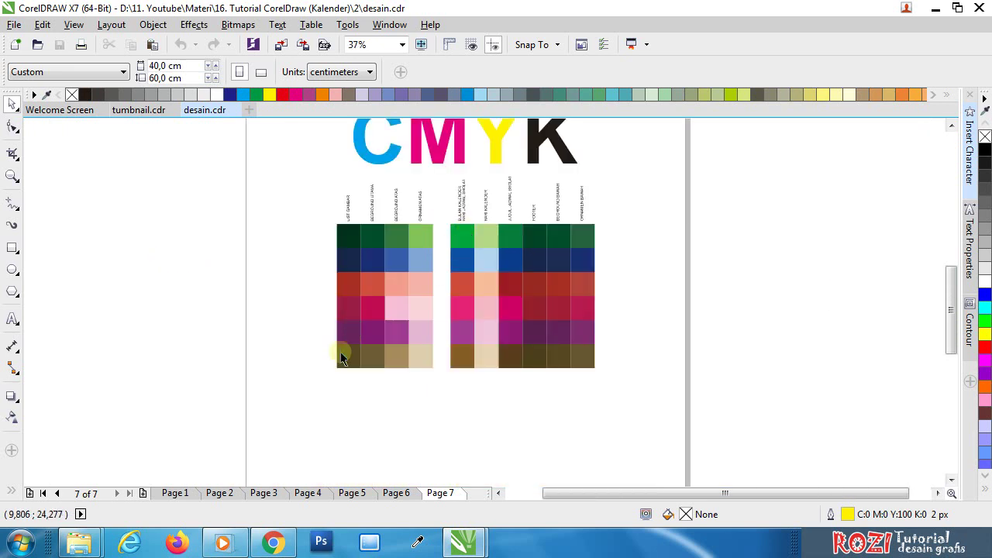
Step: Return to the January–February calendar on page 1 and fit the full page height in the view
left_click_drag(345, 380, 603, 403)
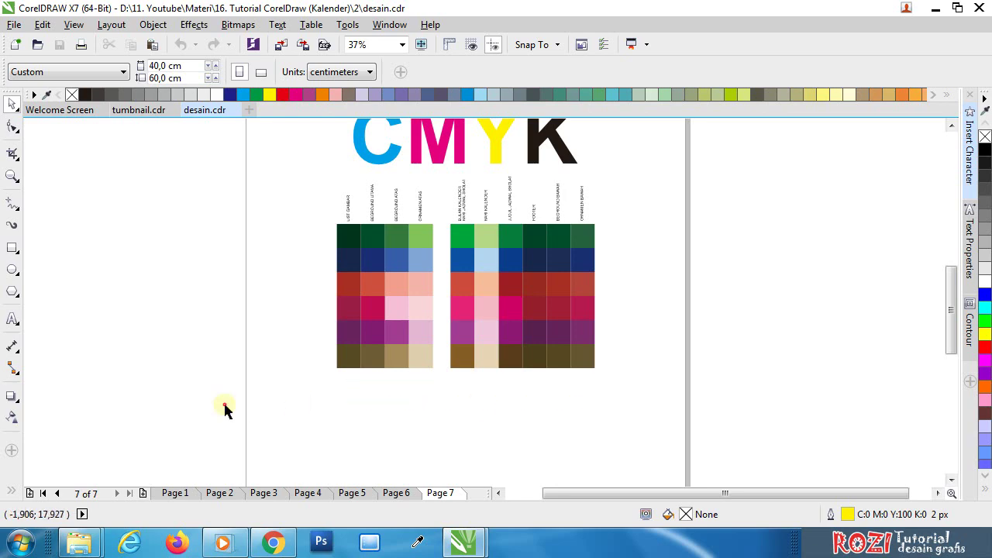
left_click(173, 493)
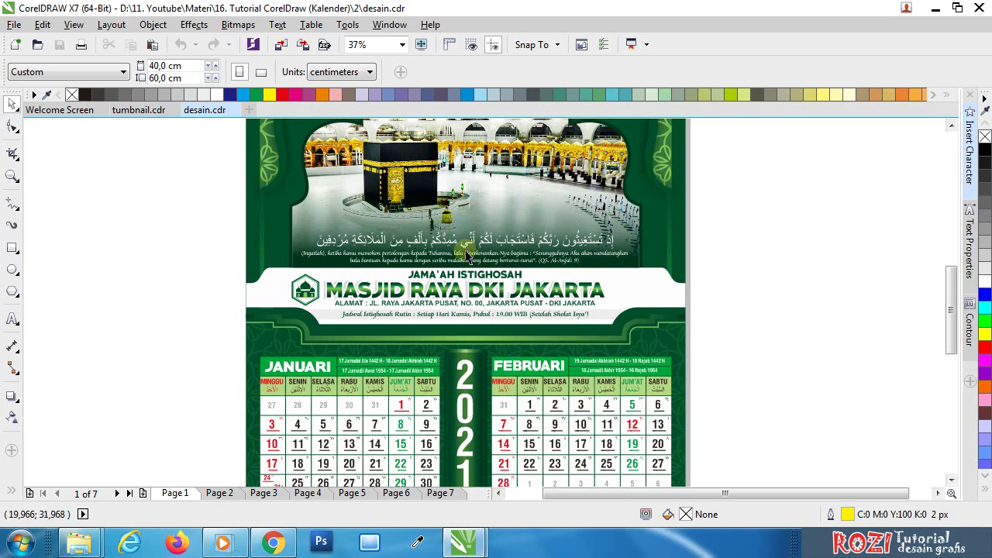
scroll(454, 316, "down", 3)
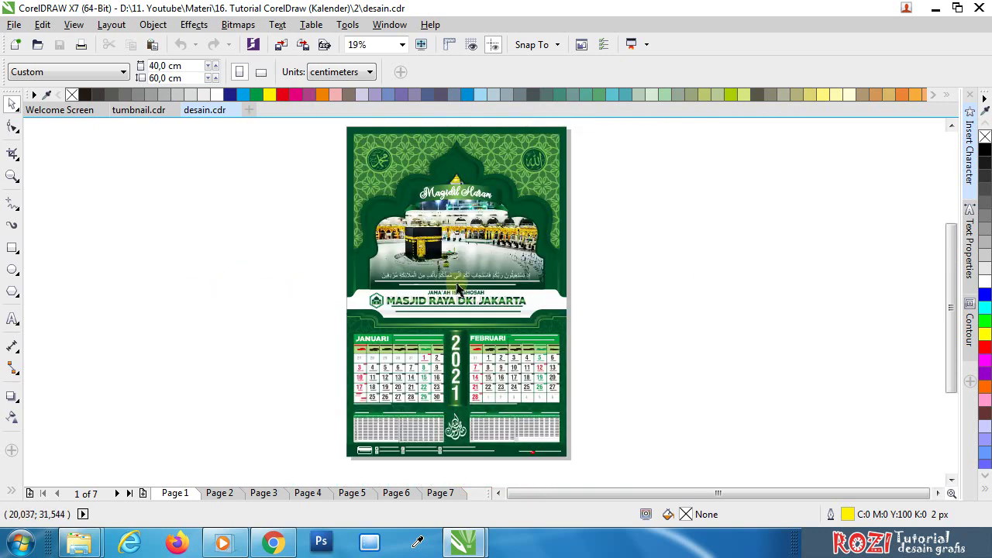
left_click(402, 45)
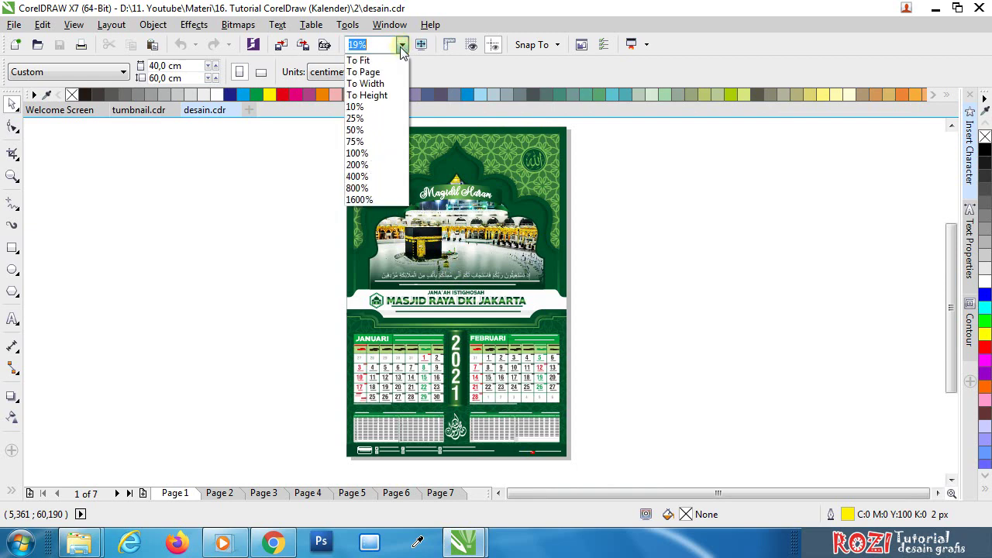
left_click(378, 95)
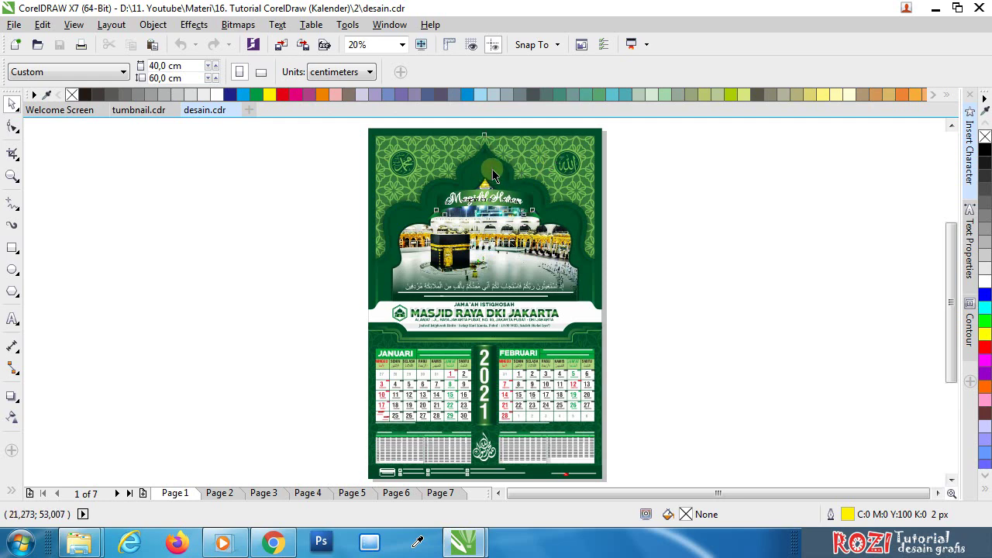
Step: Ungroup the whole January–February calendar design on page 1
left_click(493, 172)
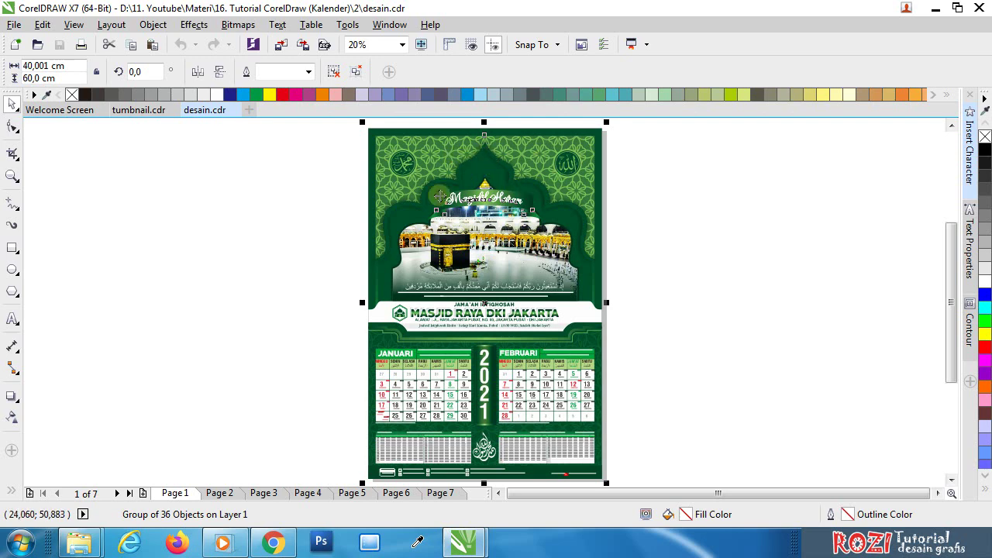
left_click(335, 72)
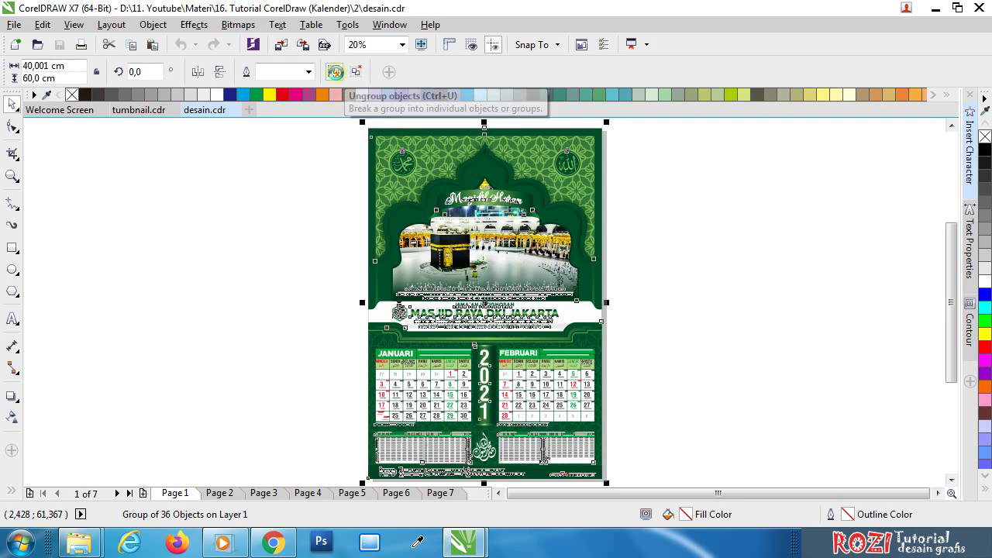
left_click(652, 206)
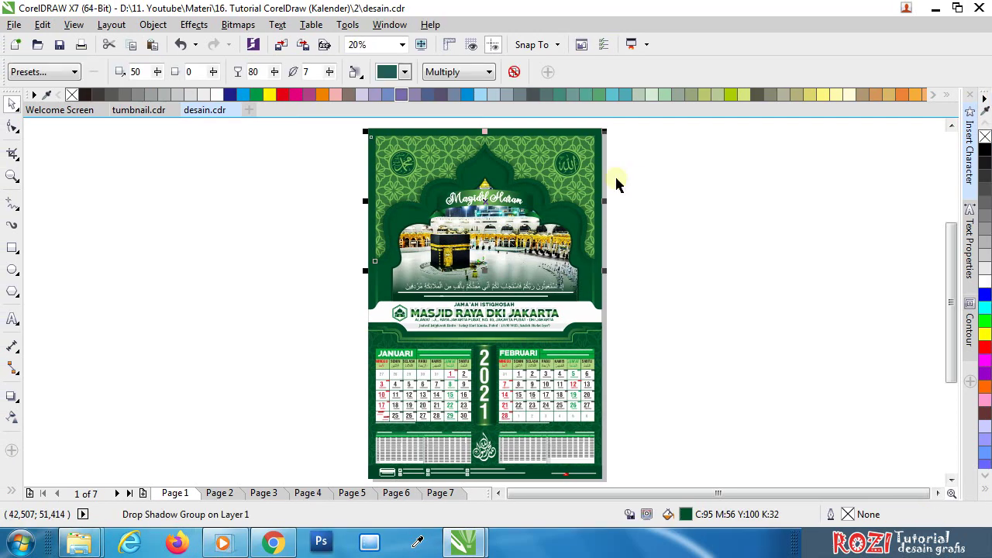
left_click(647, 173)
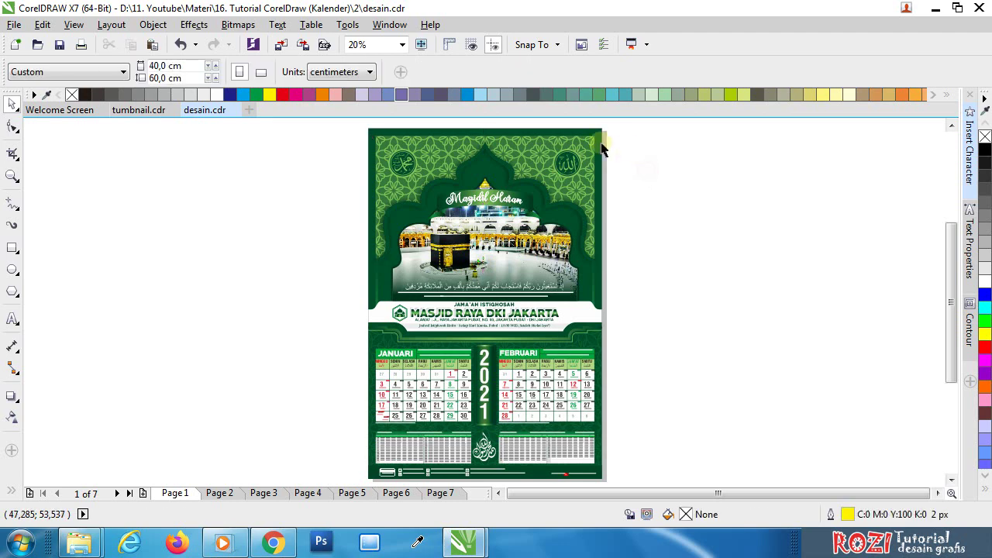
Step: Move the dark green arch outline with its drop shadow off the page, to the empty area left of the calendar
left_click(536, 152)
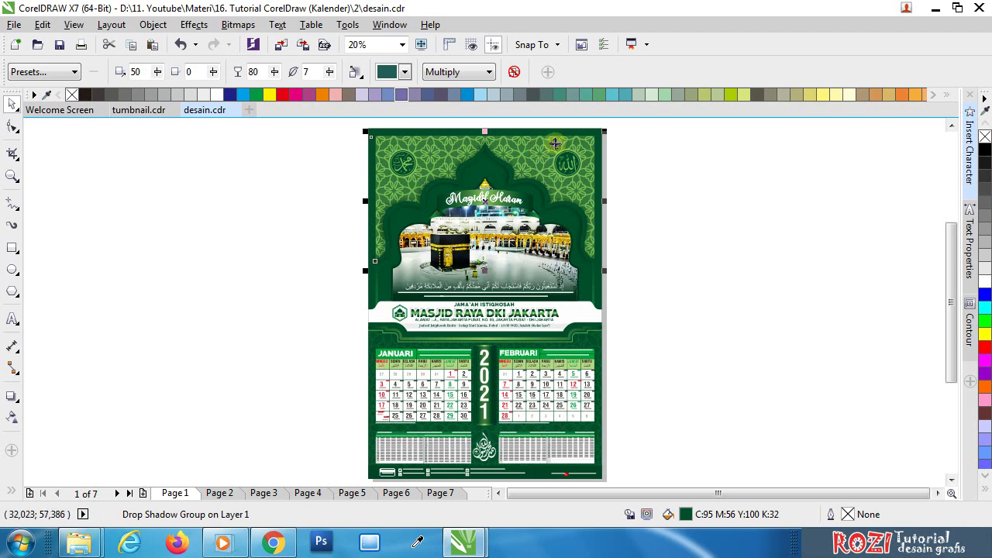
left_click_drag(555, 144, 286, 160)
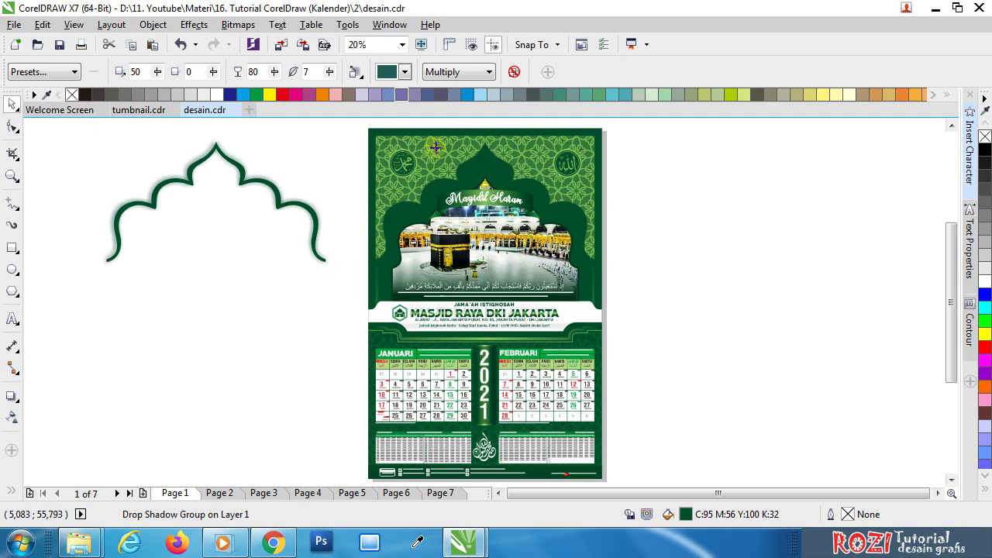
key("ctrl+z")
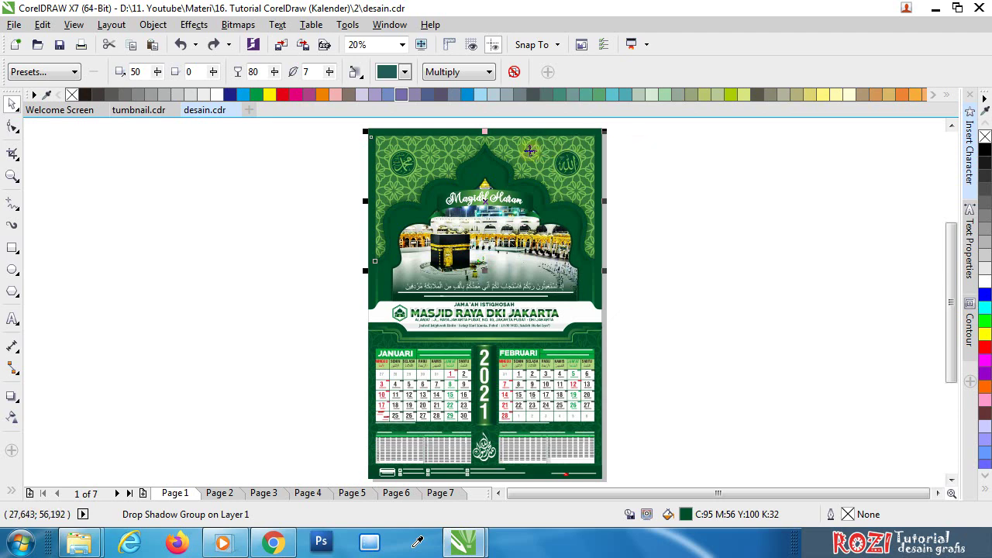
left_click_drag(530, 151, 212, 169)
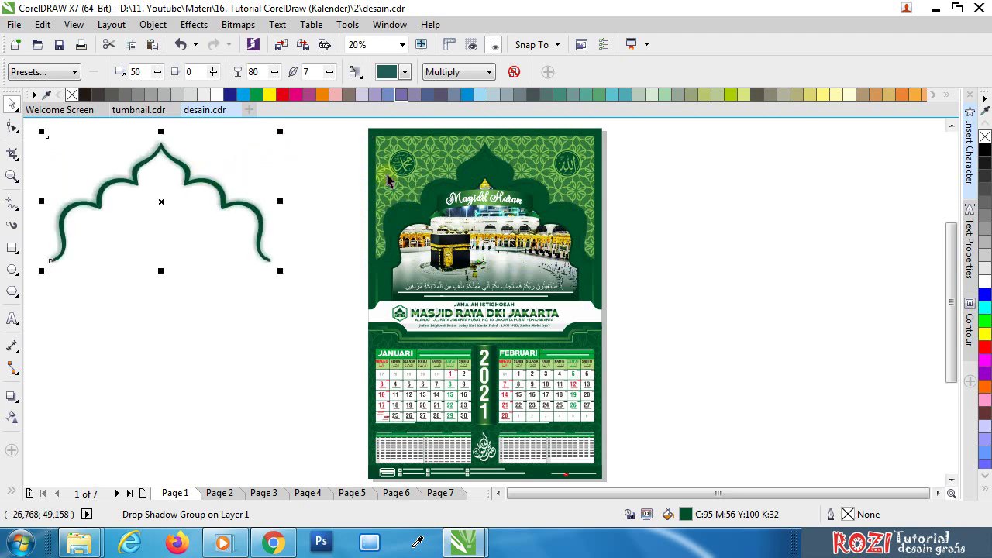
left_click(651, 194)
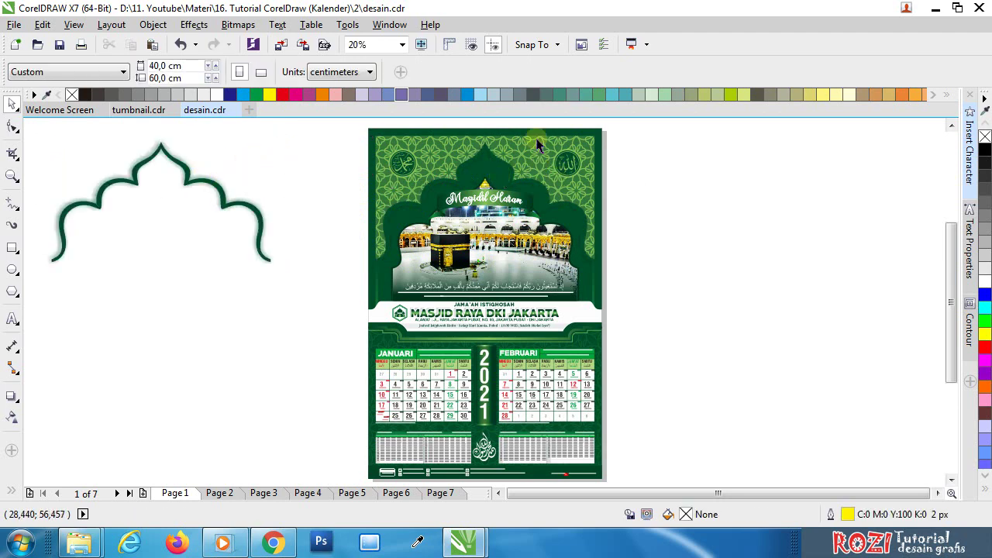
Step: Move the green patterned panel from behind the arch to the empty area right of the calendar
left_click(439, 145)
left_click_drag(438, 145, 704, 147)
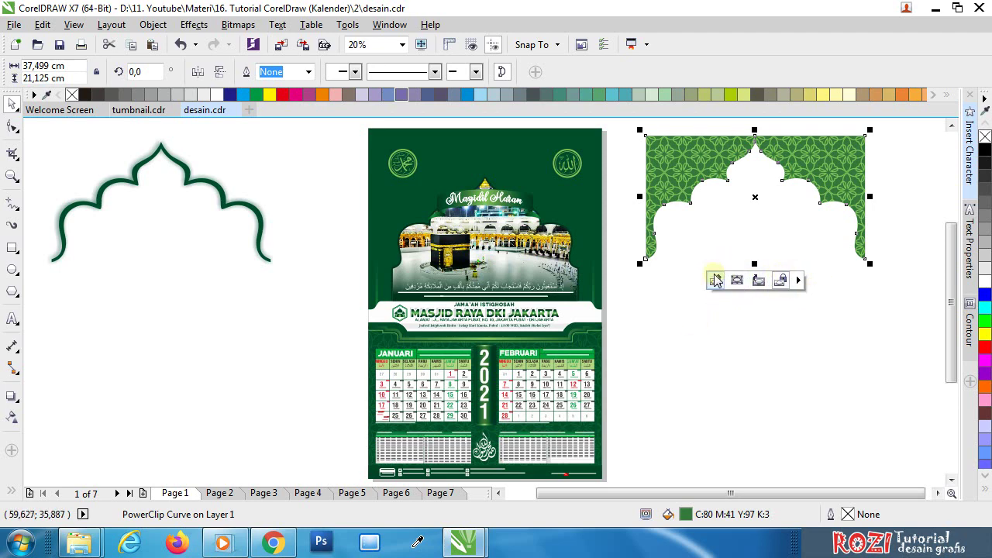
right_click(708, 175)
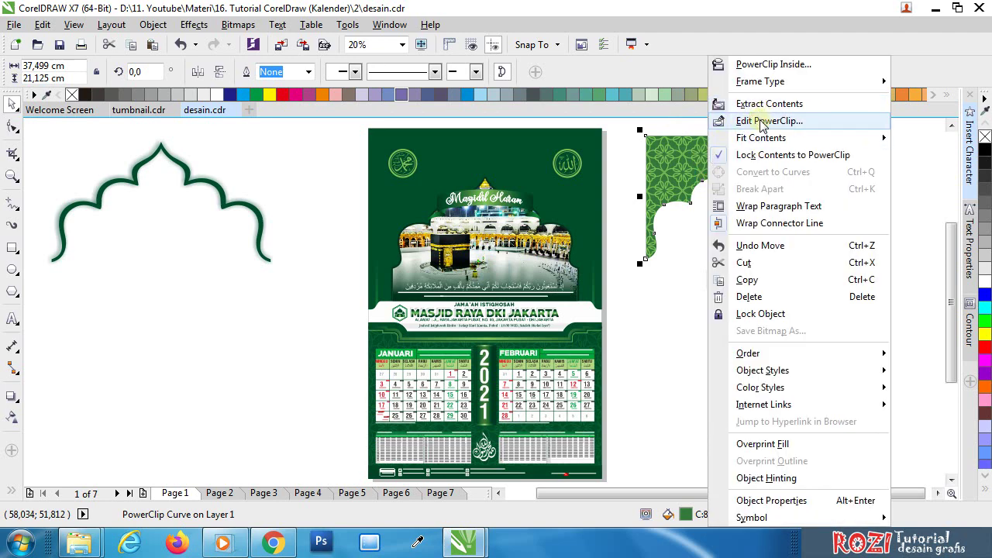
left_click(656, 317)
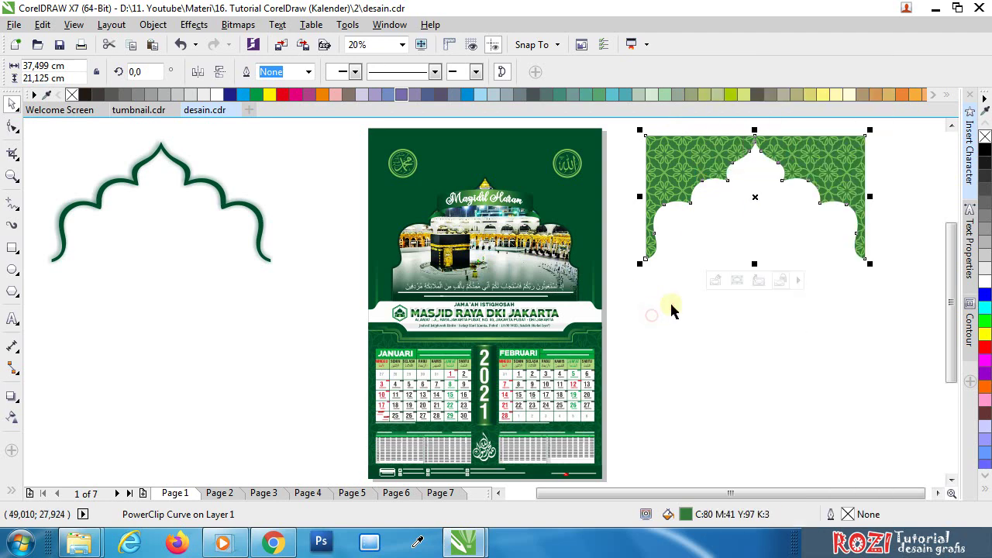
Step: Open the patterned panel's PowerClip contents, ungroup the pattern and pull one flower motif from its bottom row out below it
left_click(716, 282)
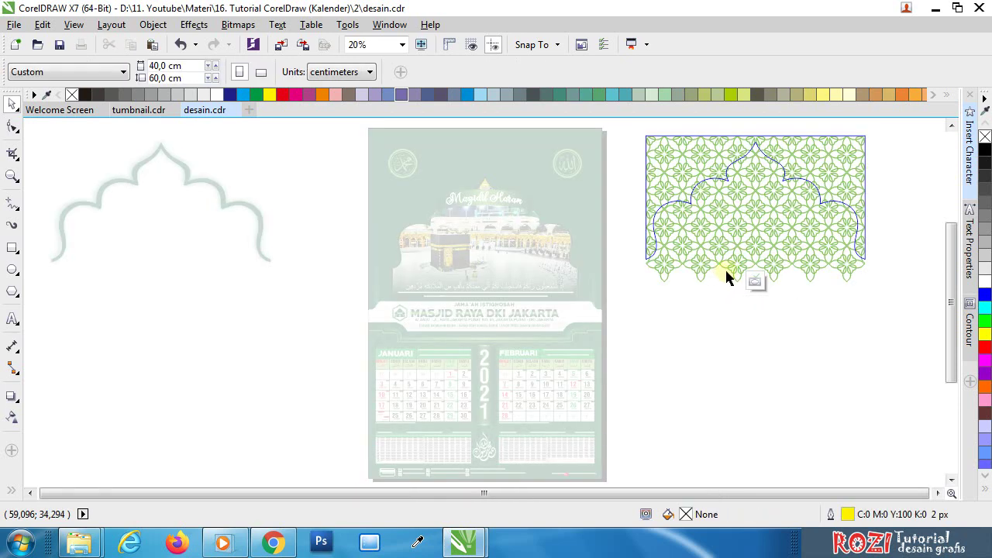
left_click(733, 249)
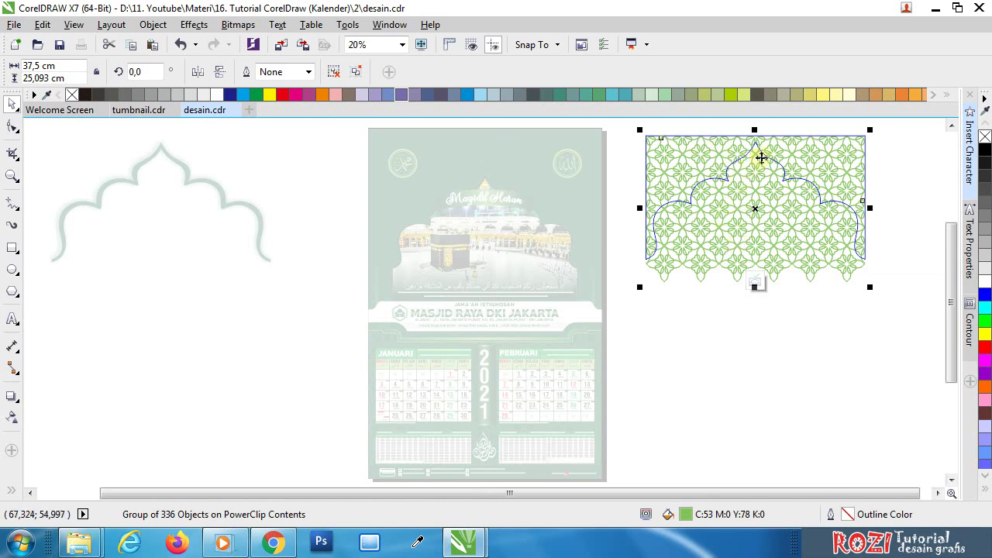
left_click(335, 72)
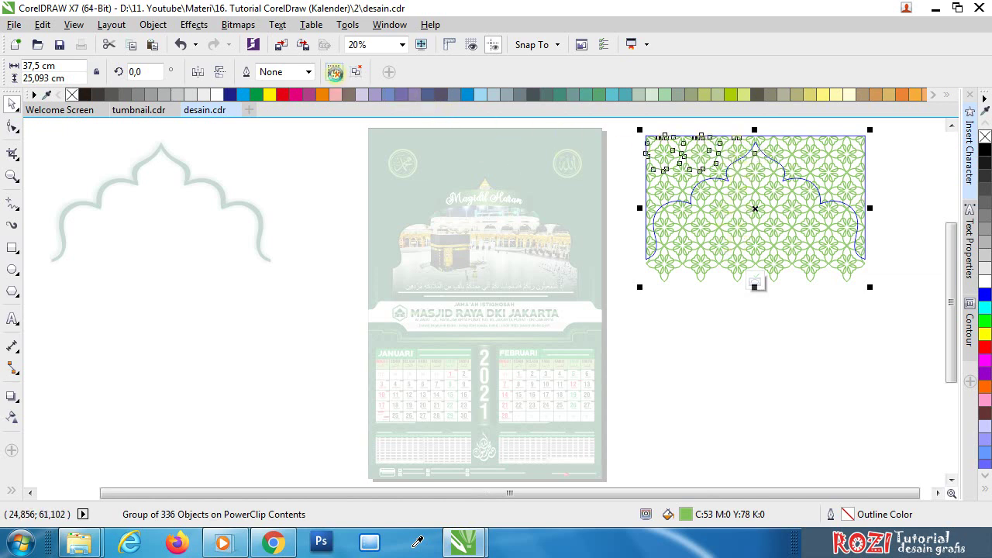
left_click(740, 322)
left_click_drag(700, 271, 696, 312)
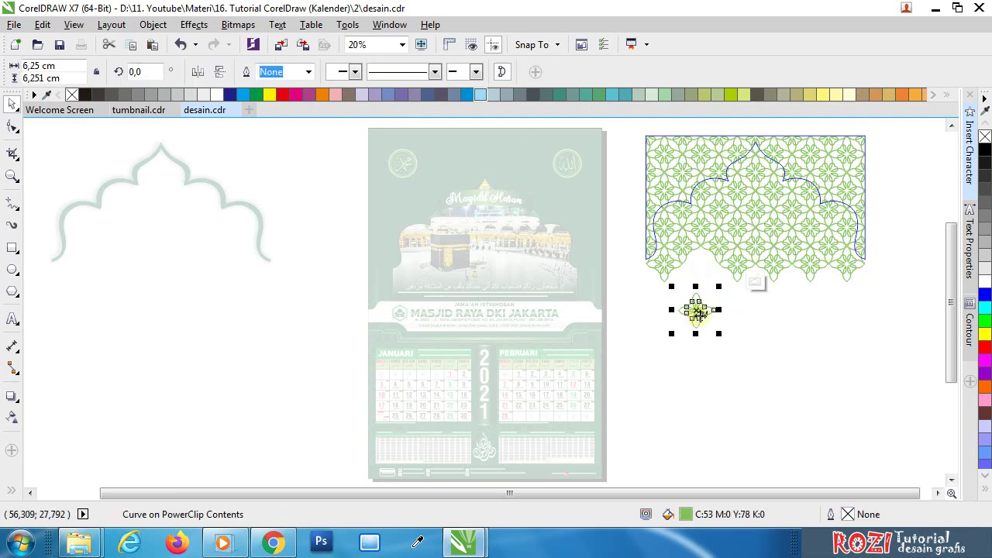
scroll(780, 259, "up", 2)
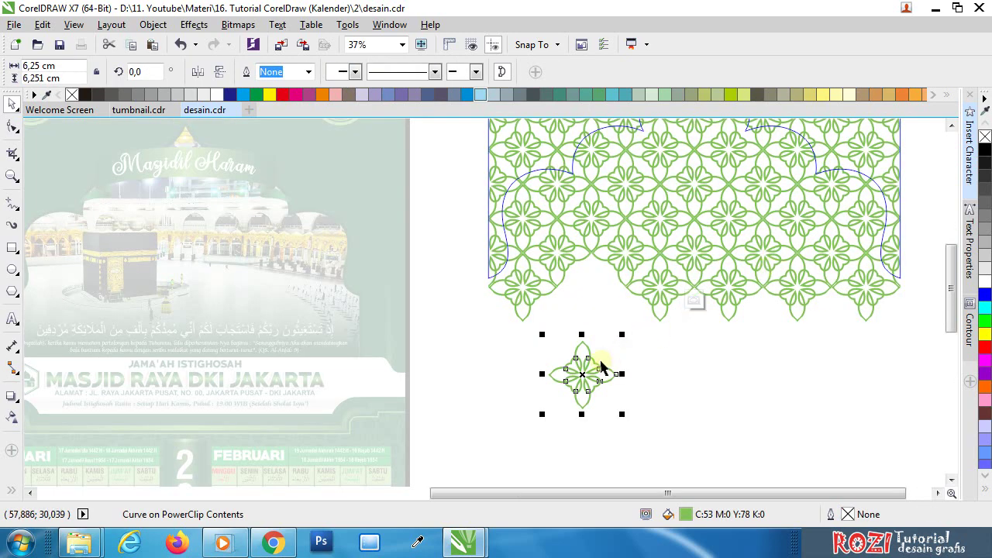
left_click_drag(601, 367, 614, 318)
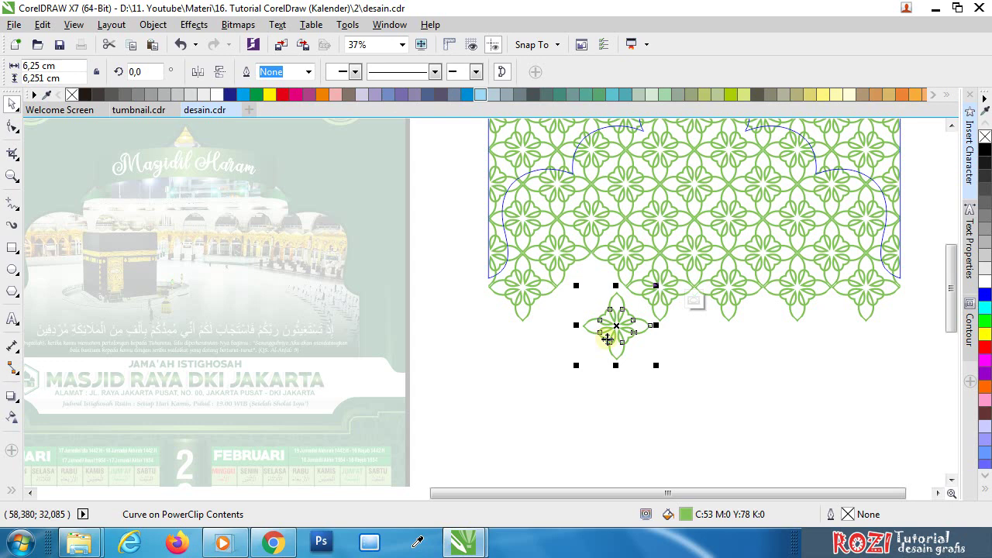
Step: Undo the flower motif moves and the pattern's ungrouping, and finish editing the PowerClip
key("ctrl+z")
left_click(608, 335)
key("ctrl+z")
key("ctrl+z")
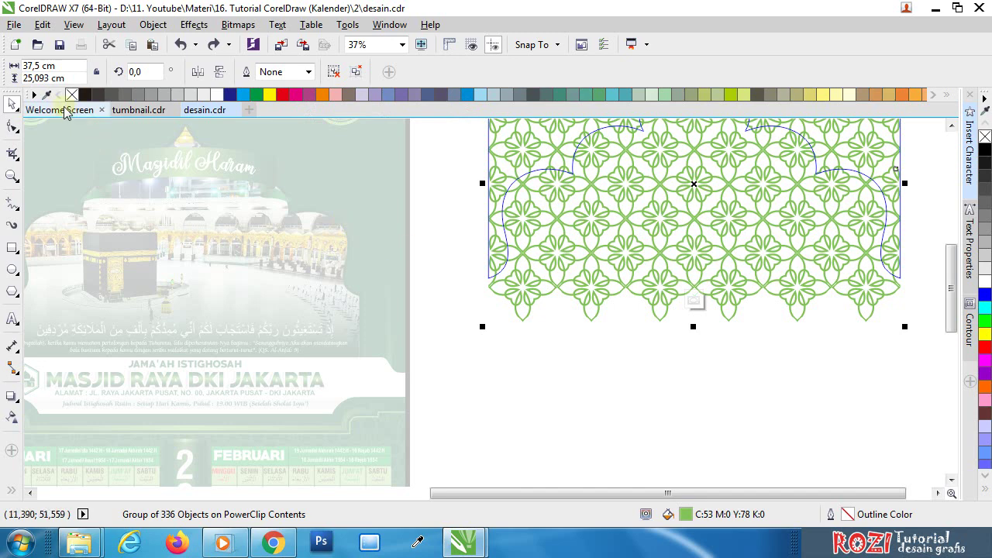
left_click(635, 392)
scroll(632, 395, "down", 2)
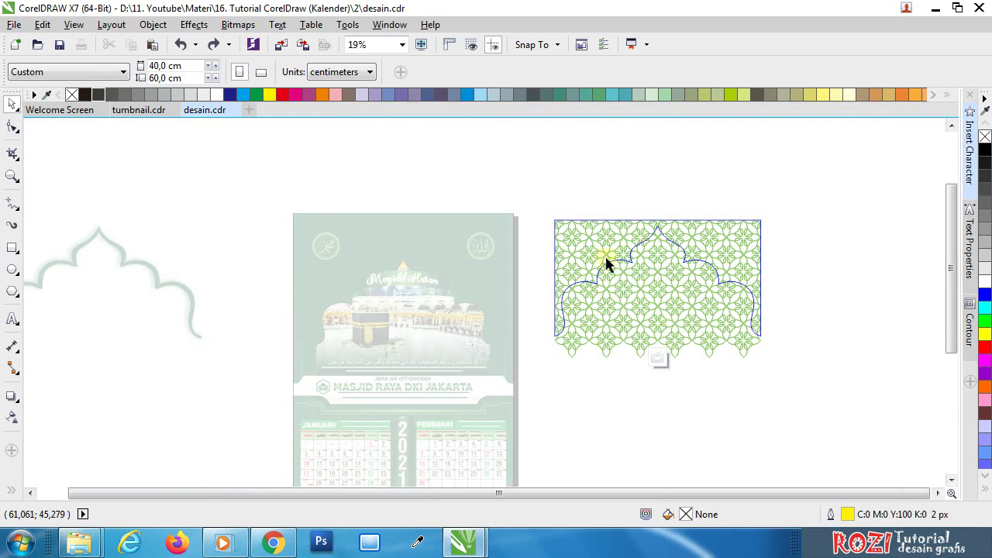
left_click(658, 358)
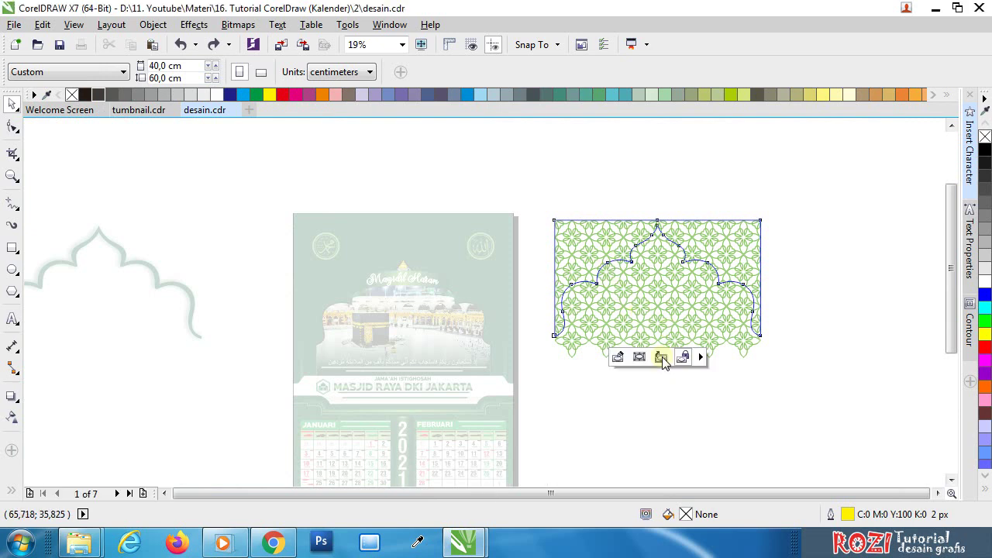
left_click(659, 355)
left_click(625, 399)
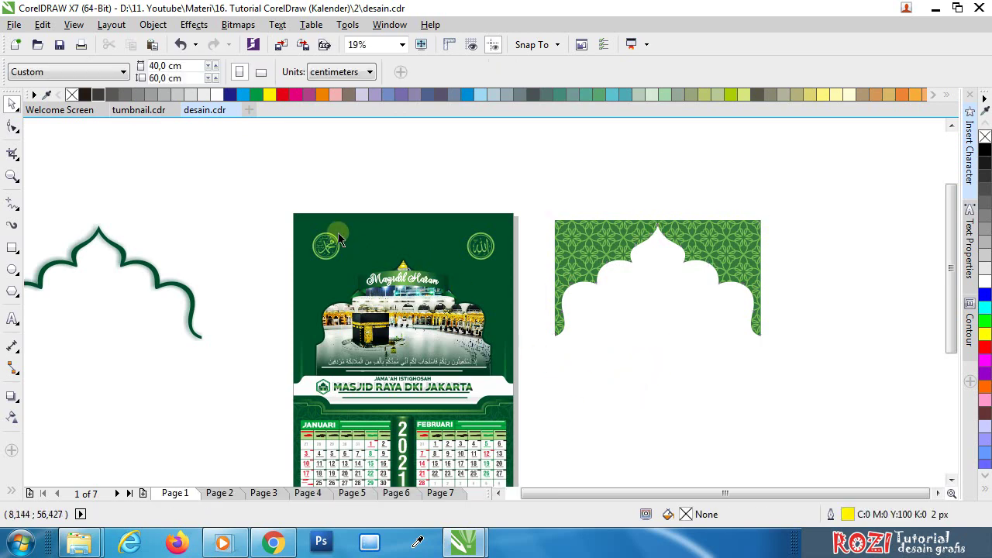
Step: Ungroup the pair of round calligraphy medallions in the calendar's upper corners so each one is separate
scroll(324, 242, "up", 4)
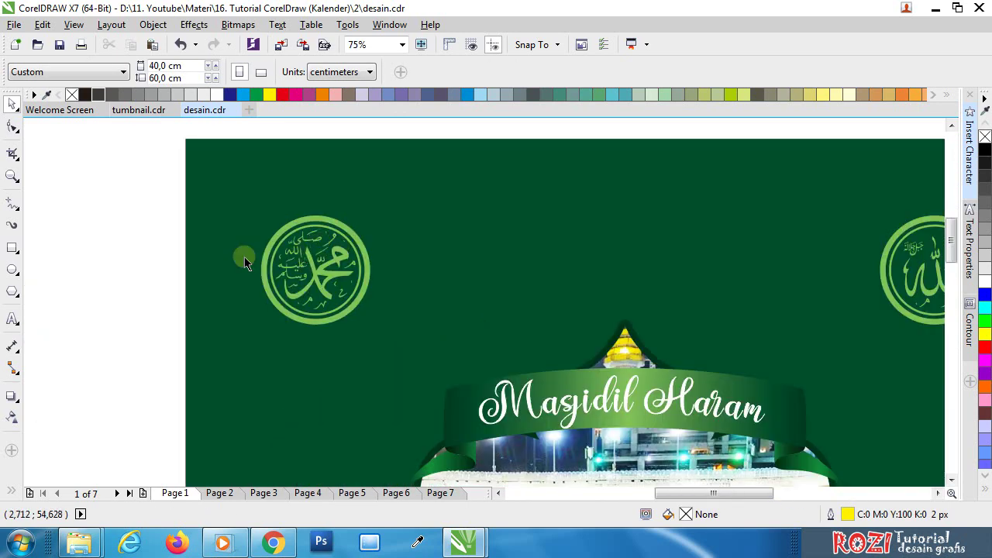
scroll(247, 256, "up", 1)
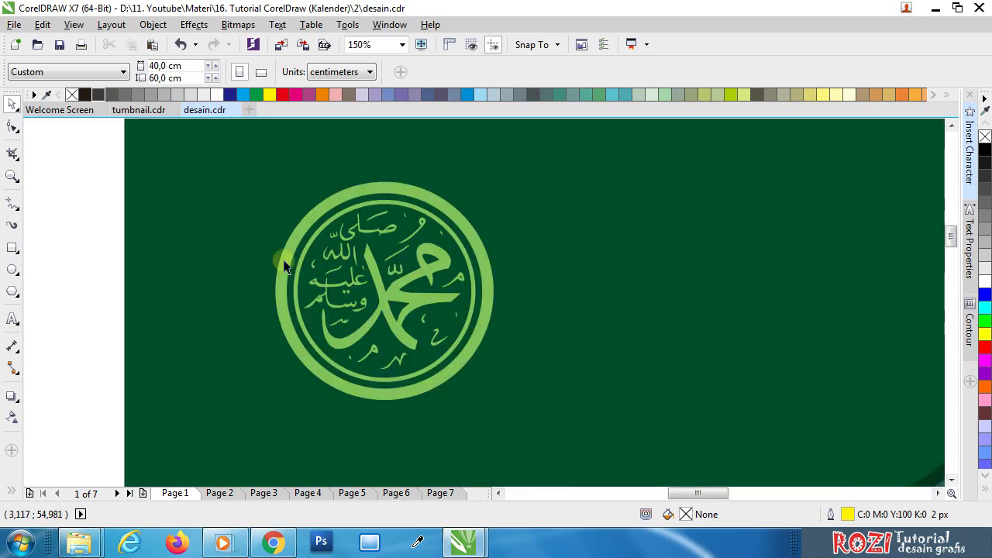
left_click(304, 231)
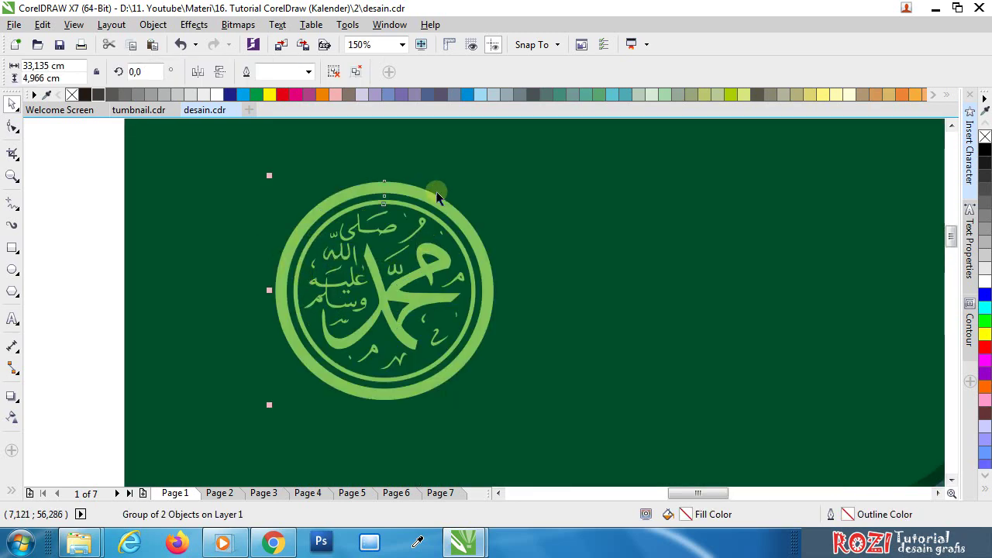
left_click_drag(434, 196, 633, 186)
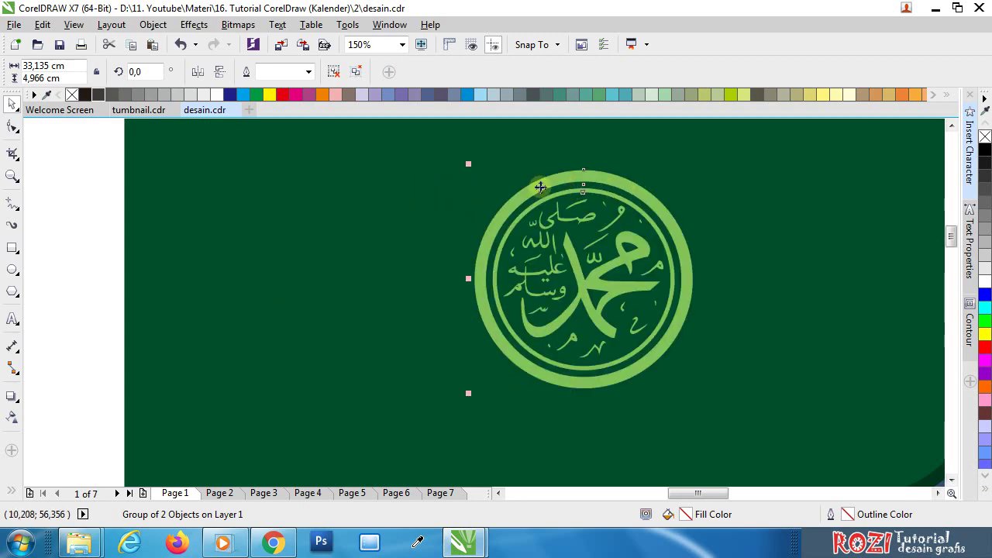
key("ctrl+z")
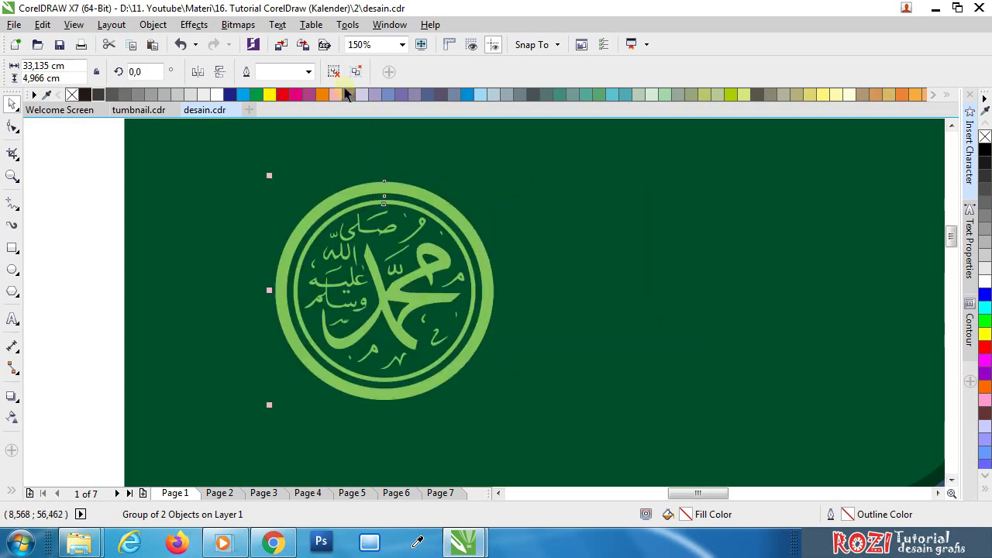
left_click(335, 71)
left_click(83, 199)
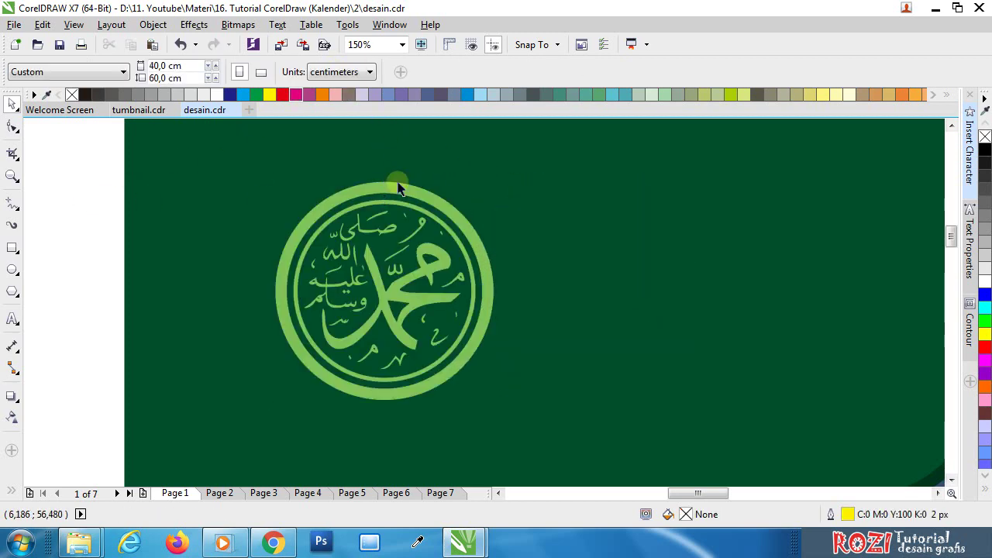
Step: Ungroup the upper-left calligraphy medallion into its individual parts, keeping it at its original position
left_click(412, 188)
left_click_drag(412, 188, 566, 177)
key("Escape")
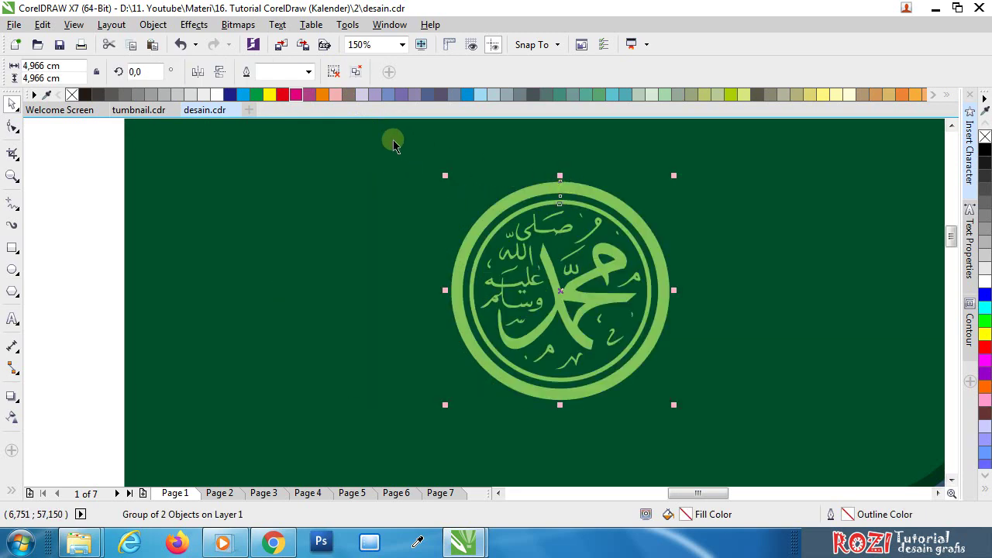
left_click(335, 72)
left_click(75, 181)
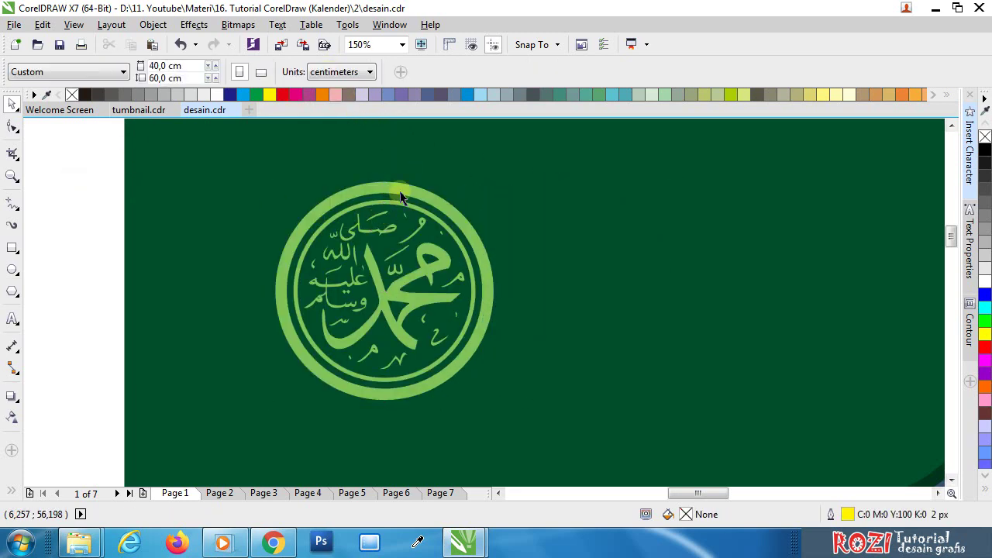
Step: Move the upper-left medallion's light-green base circle aside, and undo the move
key("ctrl+z")
left_click(140, 183)
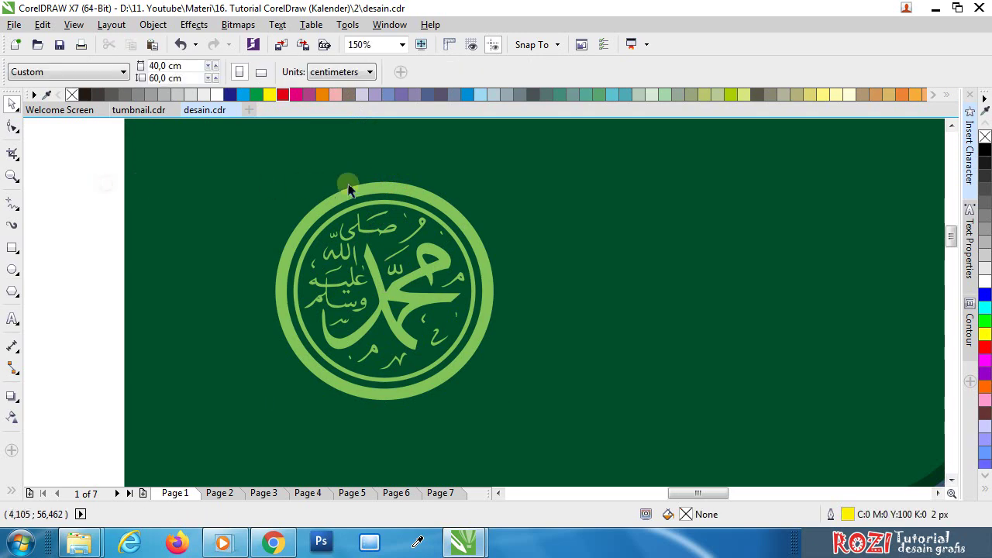
left_click_drag(375, 193, 554, 194)
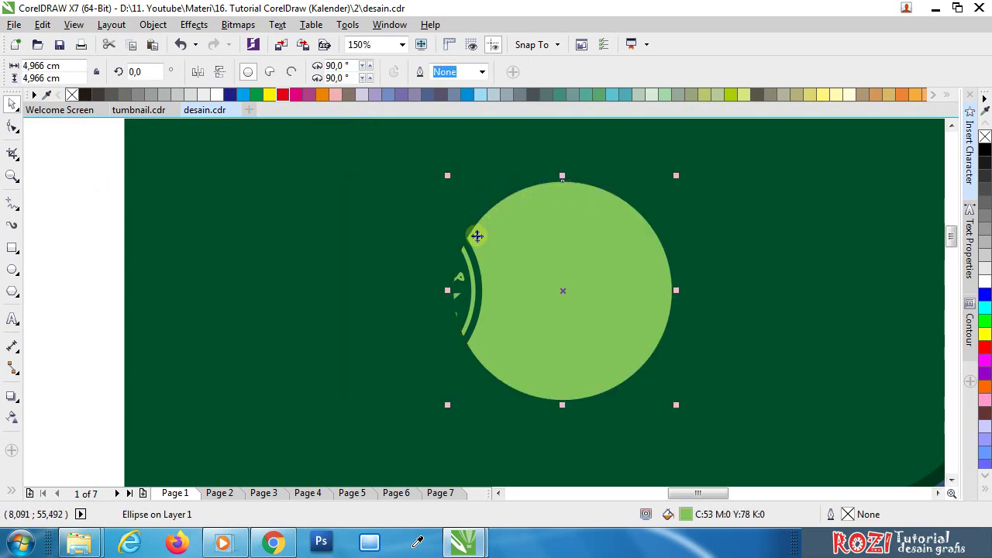
key("ctrl+z")
Step: Move the upper-left medallion's calligraphy disc and thin dark ring off the page, leaving the light-green base circle in place
scroll(504, 234, "down", 2)
left_click(504, 232)
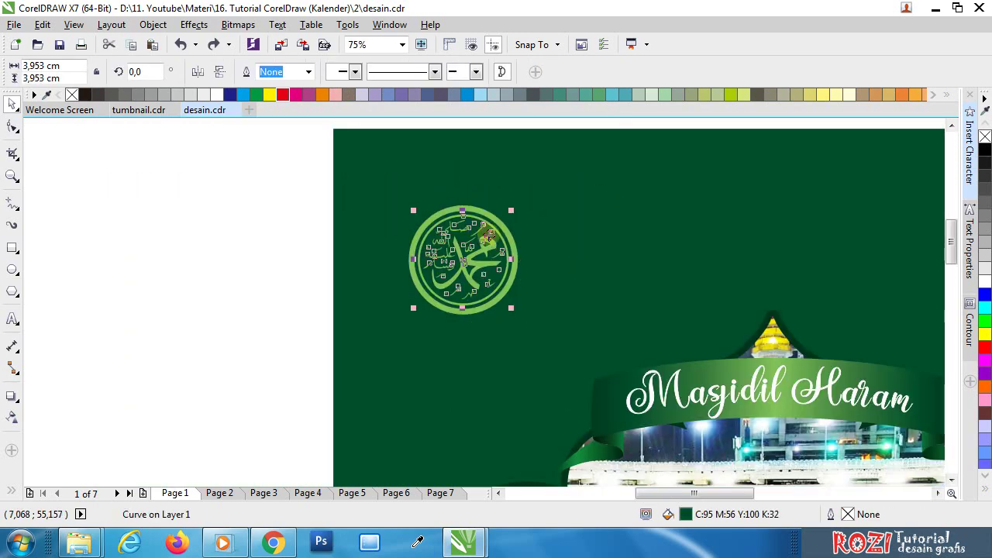
left_click_drag(504, 233, 218, 233)
left_click(467, 242)
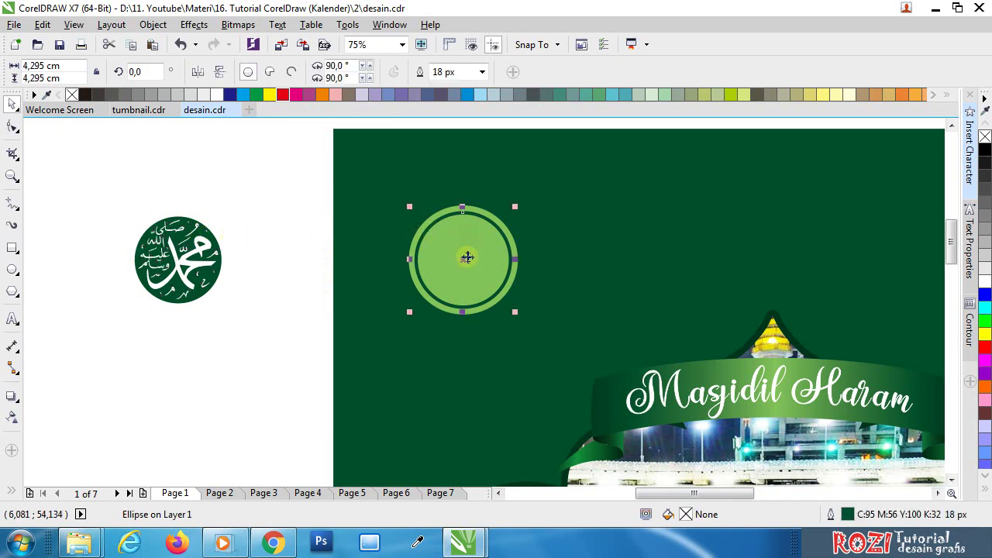
left_click_drag(468, 256, 274, 264)
left_click_drag(188, 273, 126, 261)
left_click(121, 186)
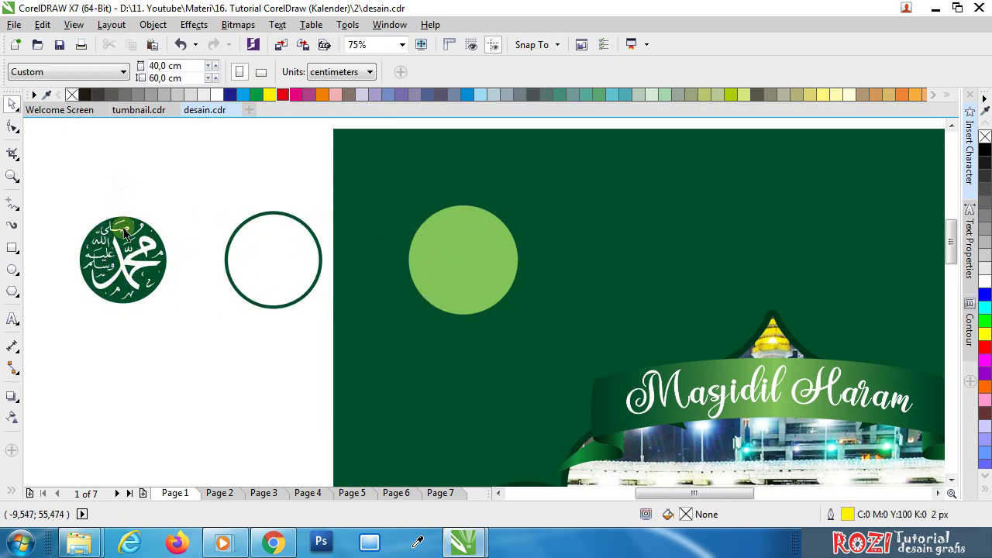
left_click(122, 243)
scroll(122, 246, "up", 1)
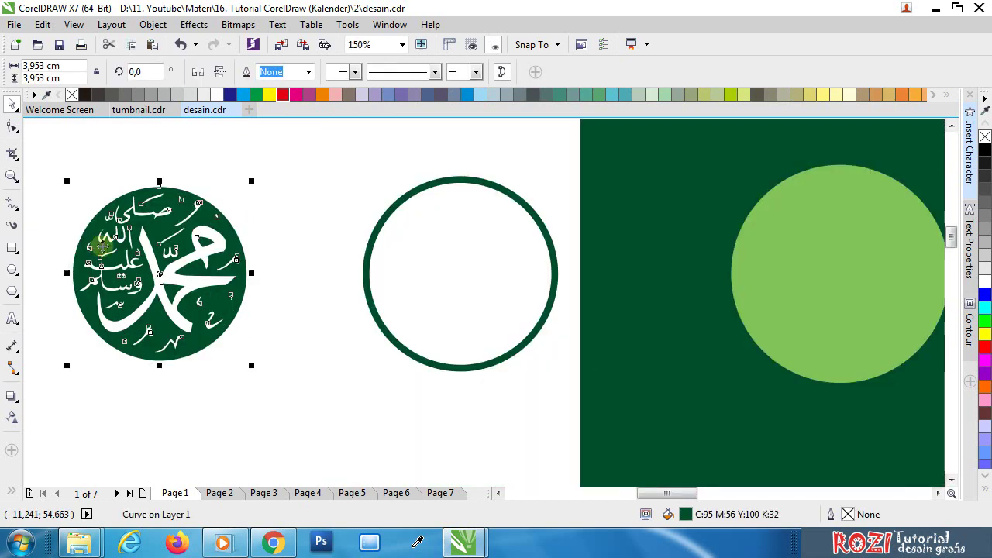
scroll(147, 268, "down", 2)
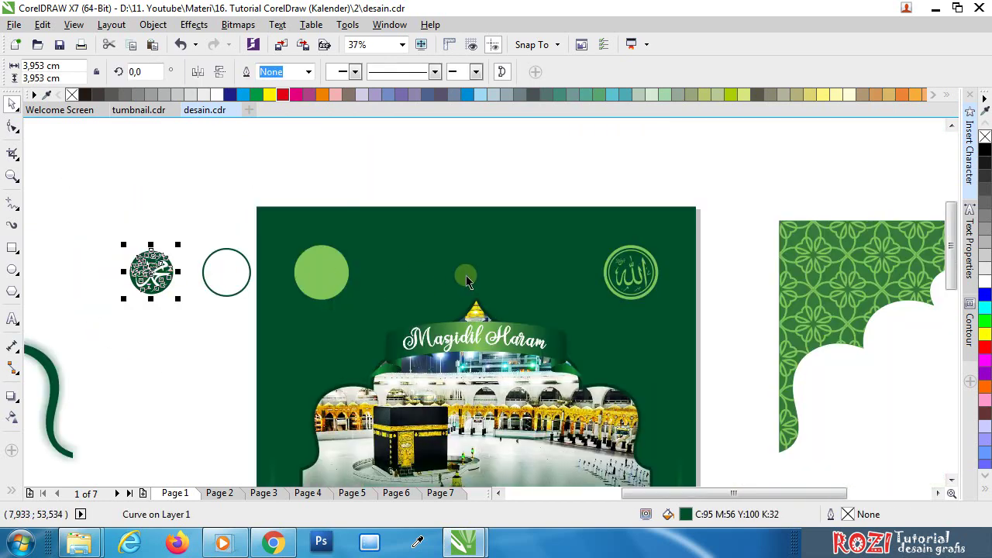
Step: Move the upper-right Allah medallion off the page beside the separated calligraphy disc and ungroup it
left_click(651, 279)
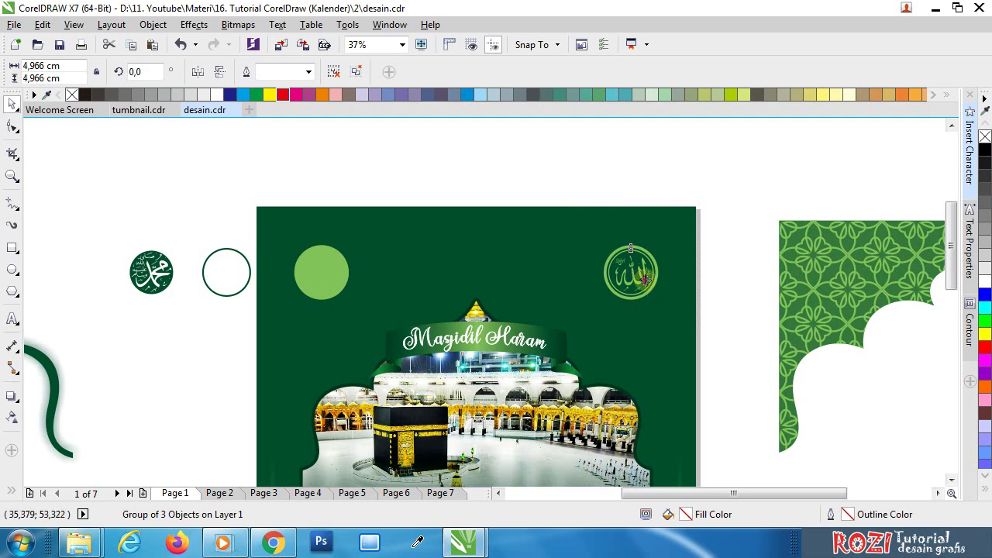
left_click_drag(643, 281, 96, 278)
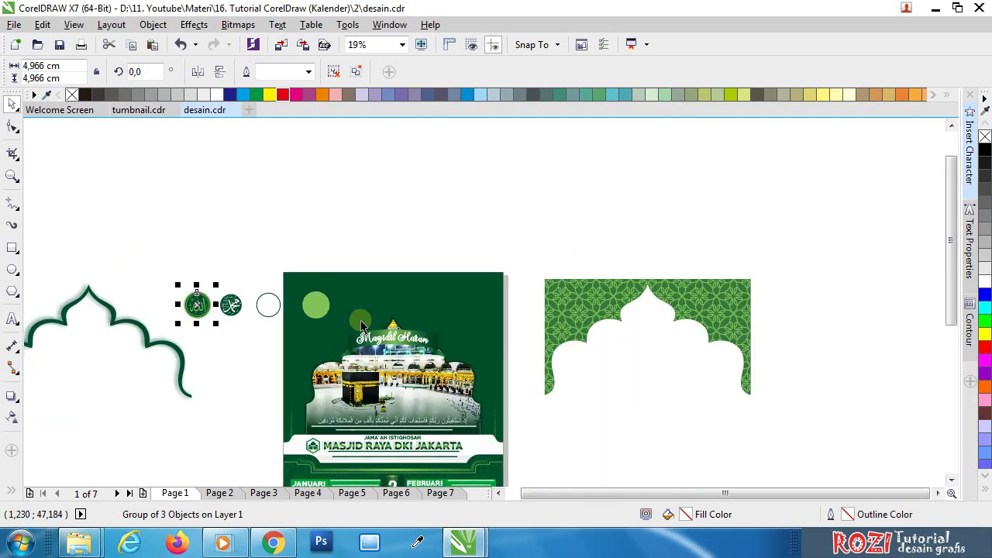
scroll(225, 349, "down", 2)
scroll(184, 326, "up", 2)
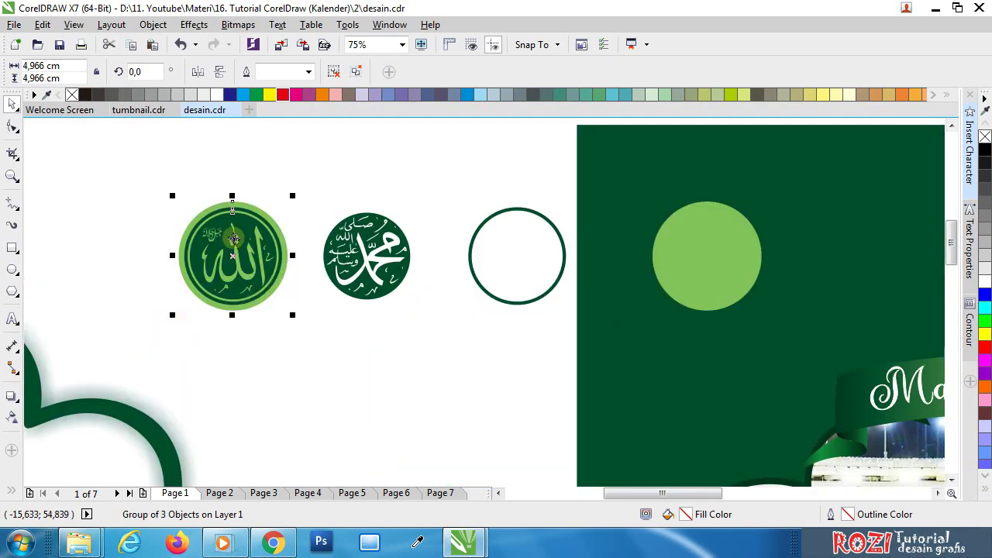
left_click(356, 71)
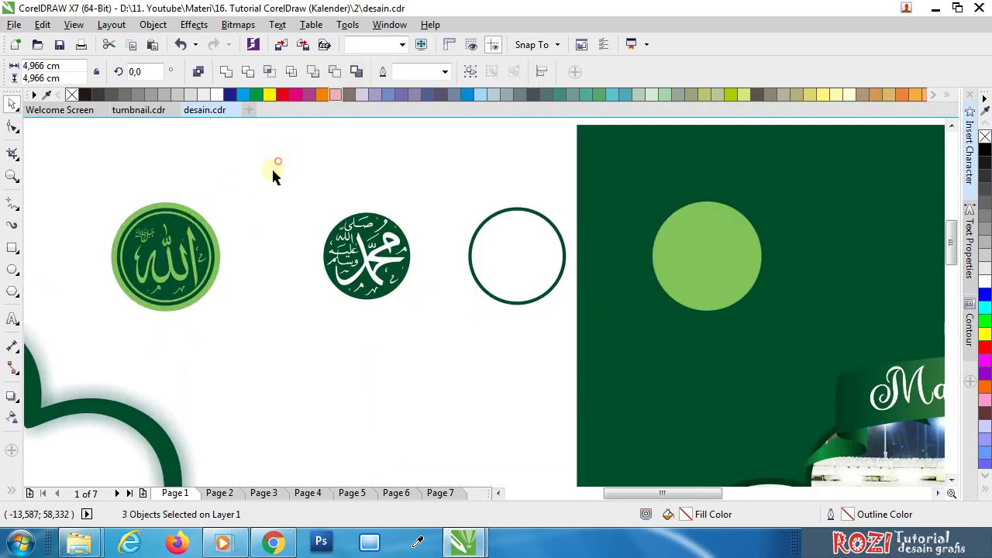
Step: Pull the Allah medallion's disc, ring and light-green circle apart, and place the two calligraphy discs side by side
left_click_drag(128, 257, 169, 202)
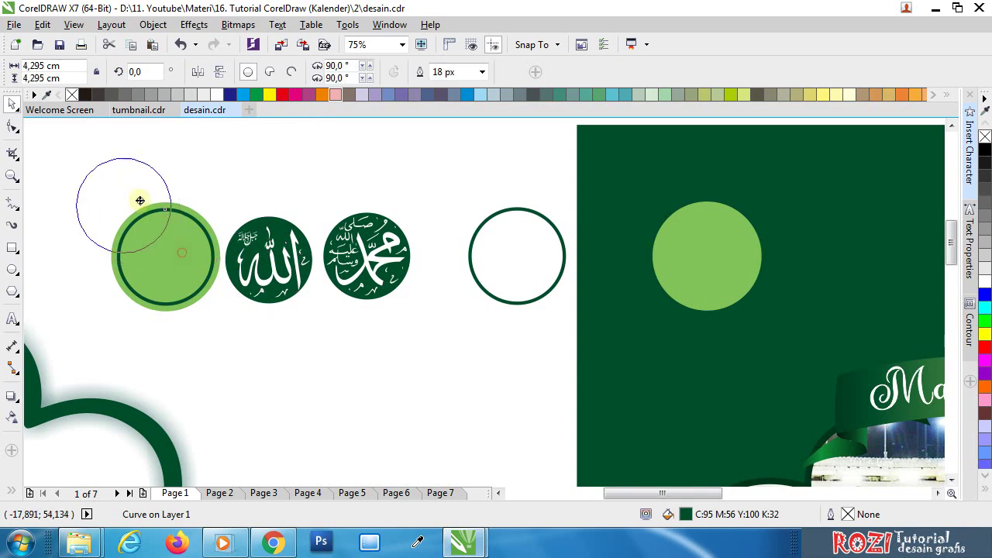
left_click_drag(193, 233, 211, 172)
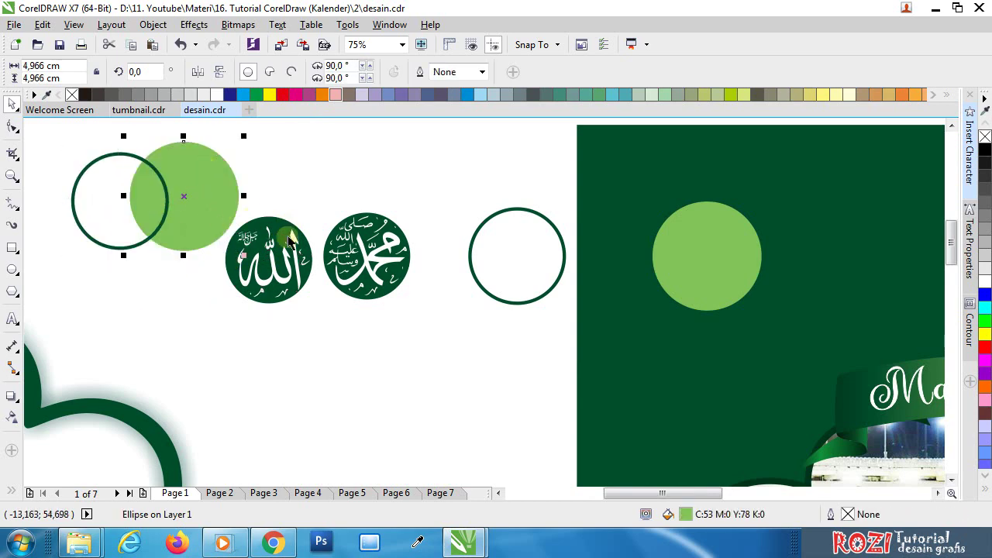
left_click_drag(286, 236, 297, 269)
left_click_drag(398, 256, 421, 280)
left_click_drag(287, 295, 338, 275)
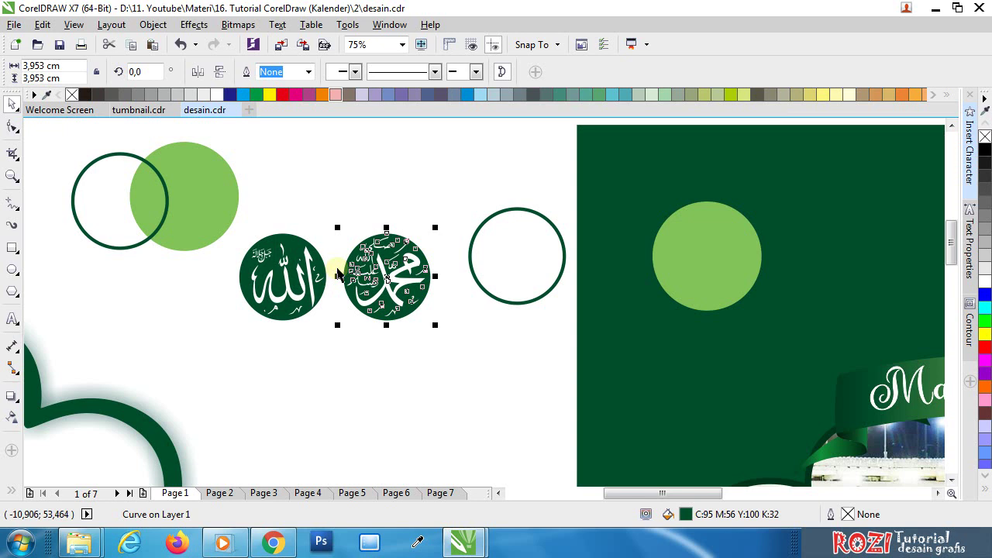
left_click(310, 199)
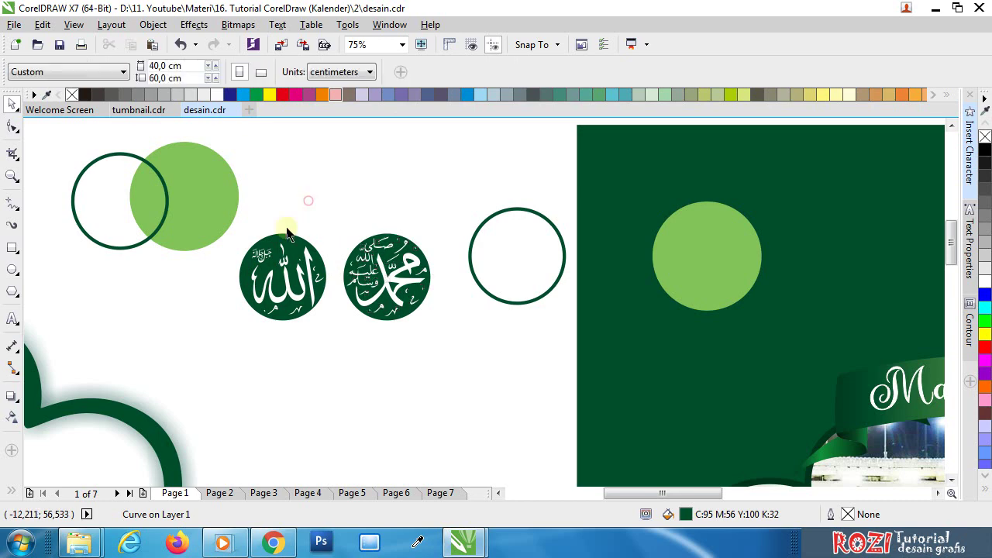
scroll(256, 270, "up", 2)
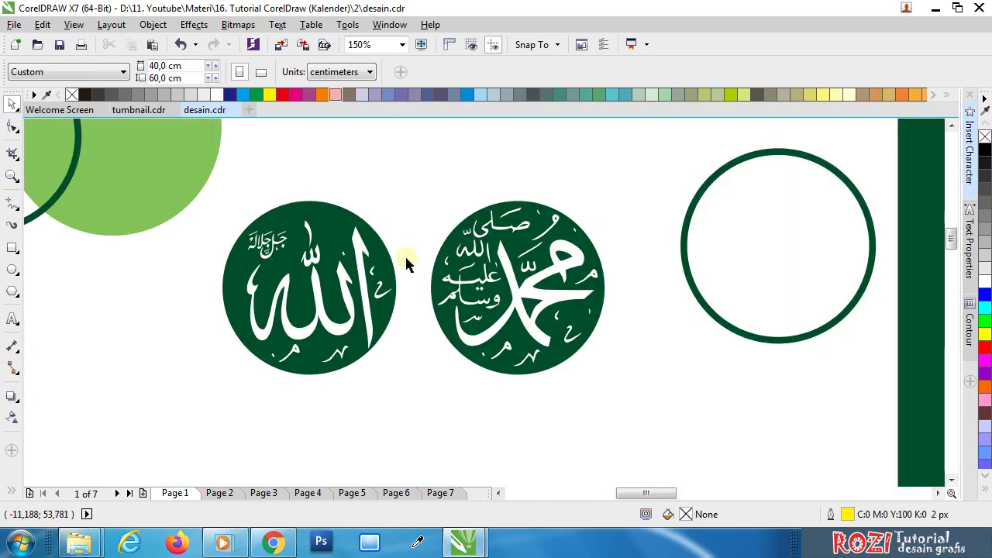
scroll(255, 321, "down", 2)
scroll(310, 322, "down", 2)
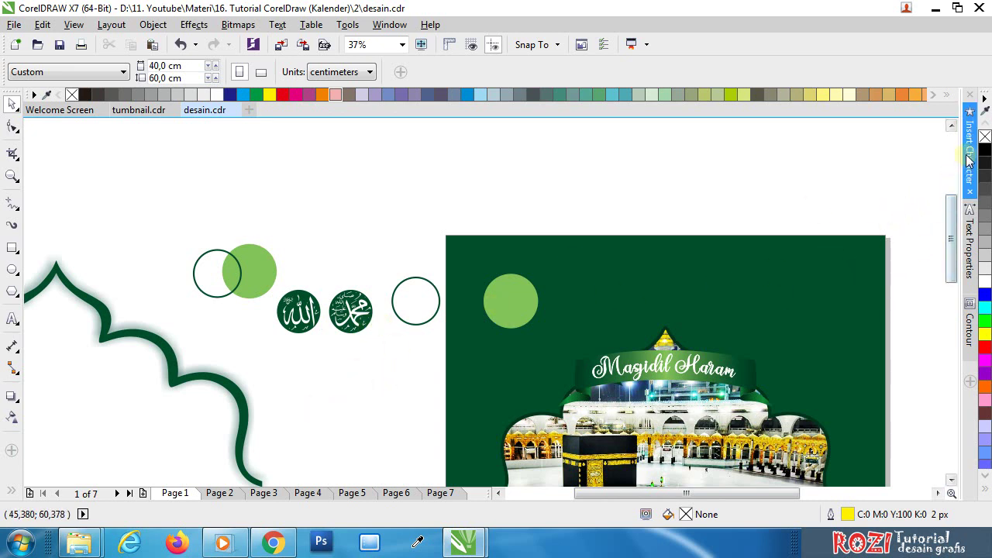
Step: Show the Insert Character glyph list and browse the symbols of the font islamic color typeface
left_click(301, 306)
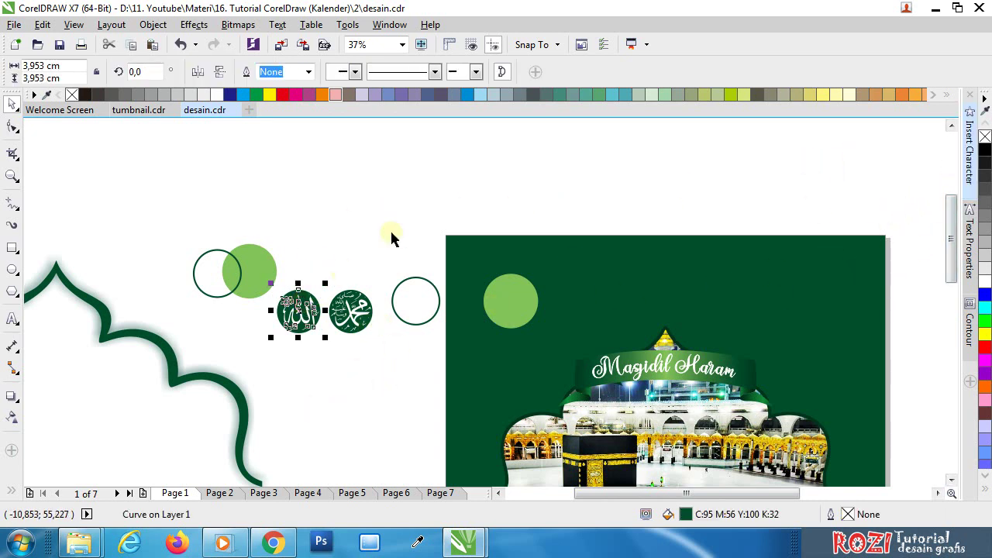
left_click(708, 157)
left_click(970, 147)
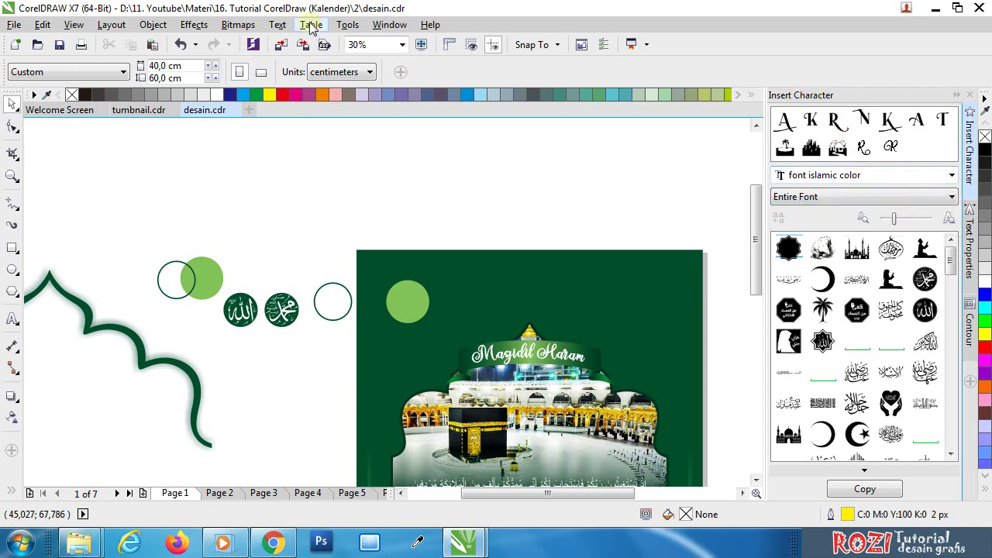
left_click(277, 24)
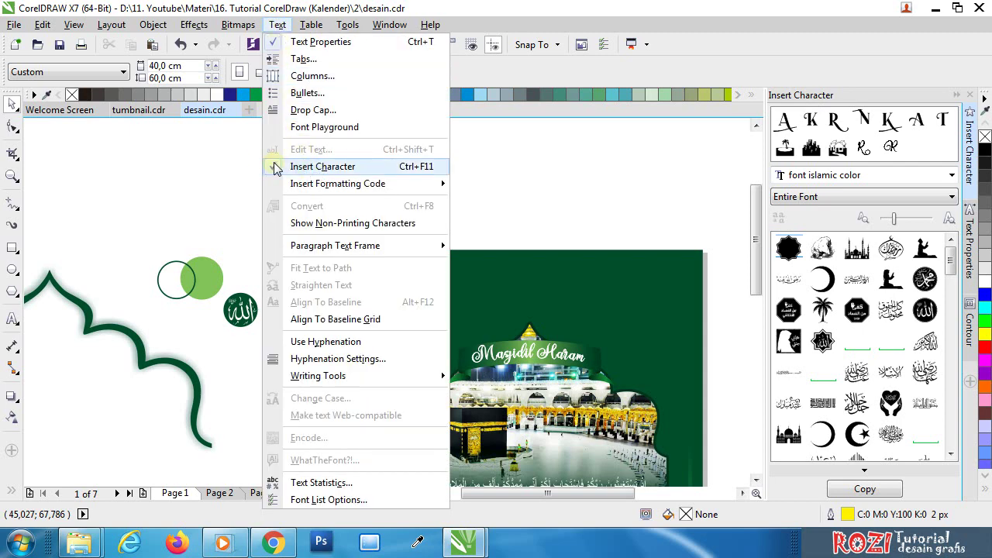
left_click(629, 178)
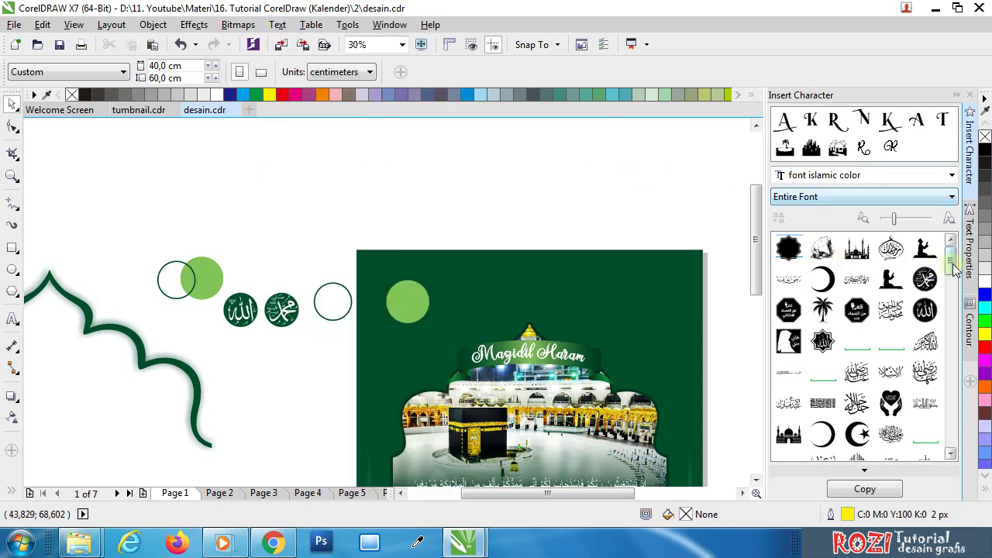
left_click_drag(953, 266, 953, 277)
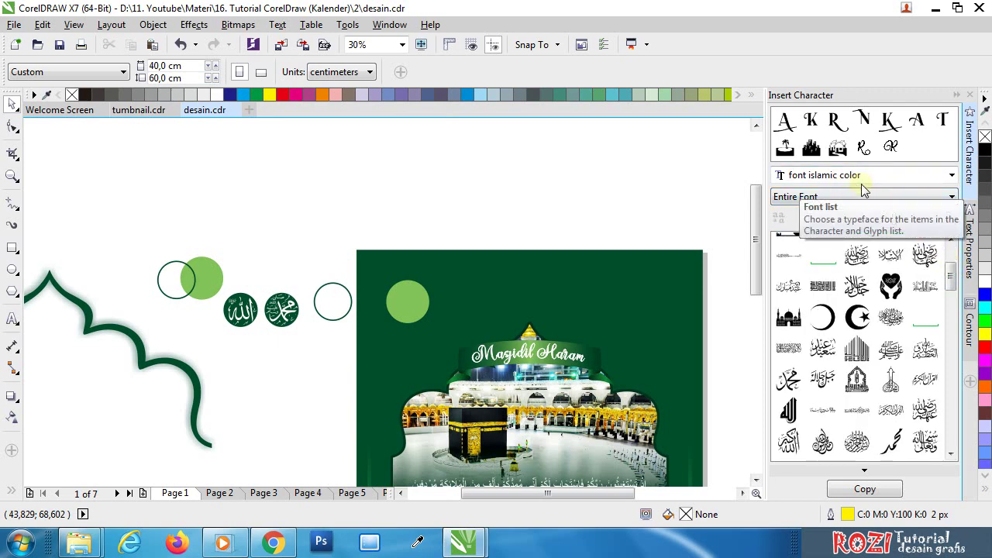
Step: Switch to Windows Explorer, open the Upload folder and point out the Font Islamic Color file among the supplied fonts
mouse_move(79, 543)
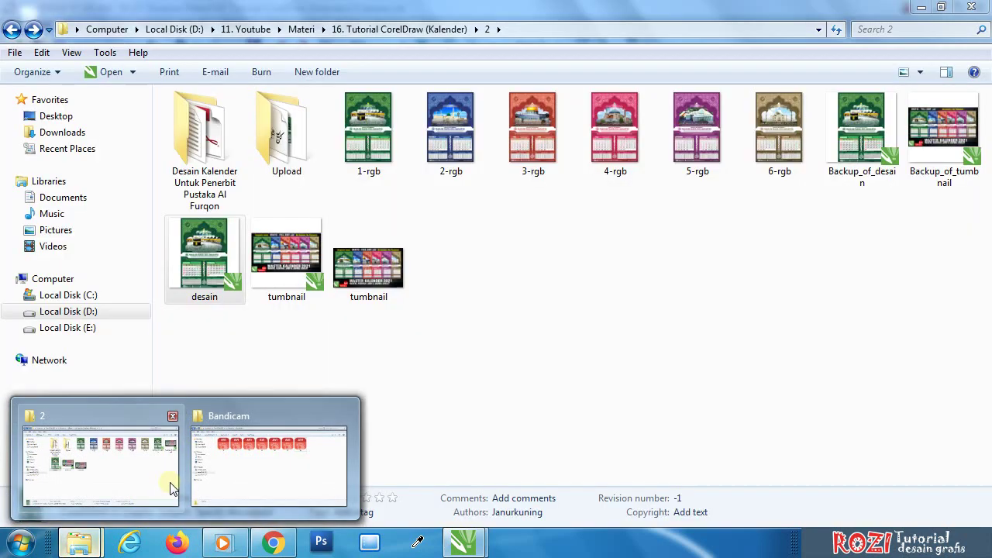
left_click(151, 486)
left_click(557, 364)
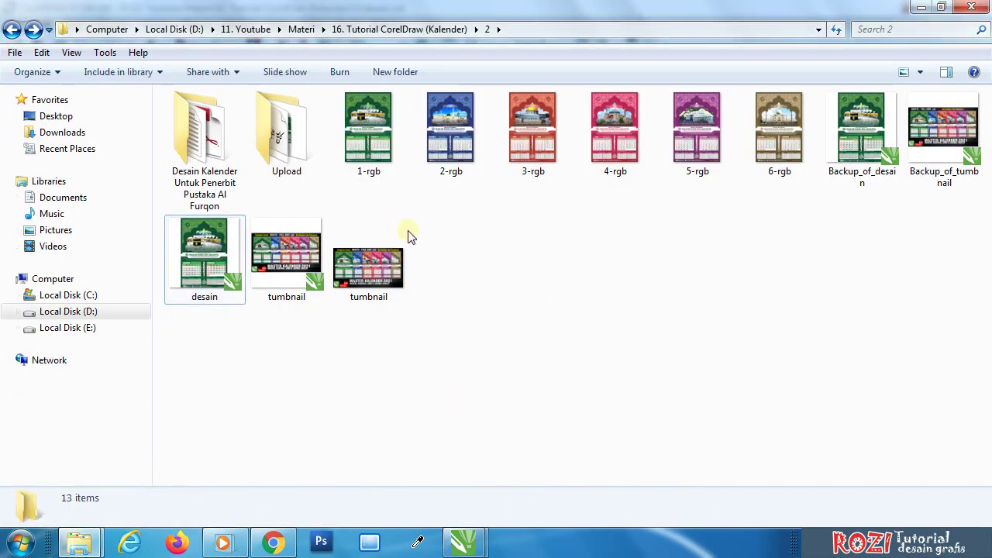
left_click(293, 152)
double_click(286, 141)
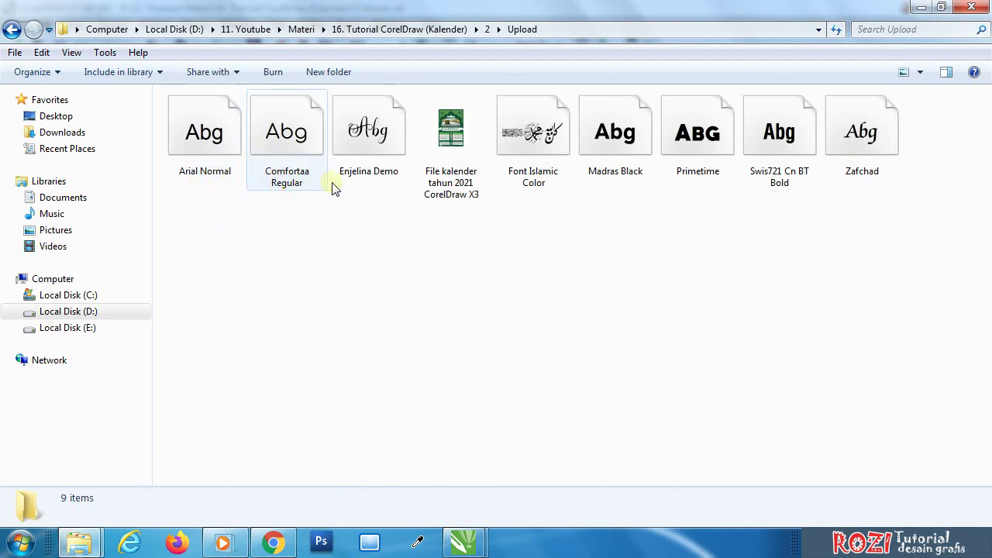
left_click(542, 188)
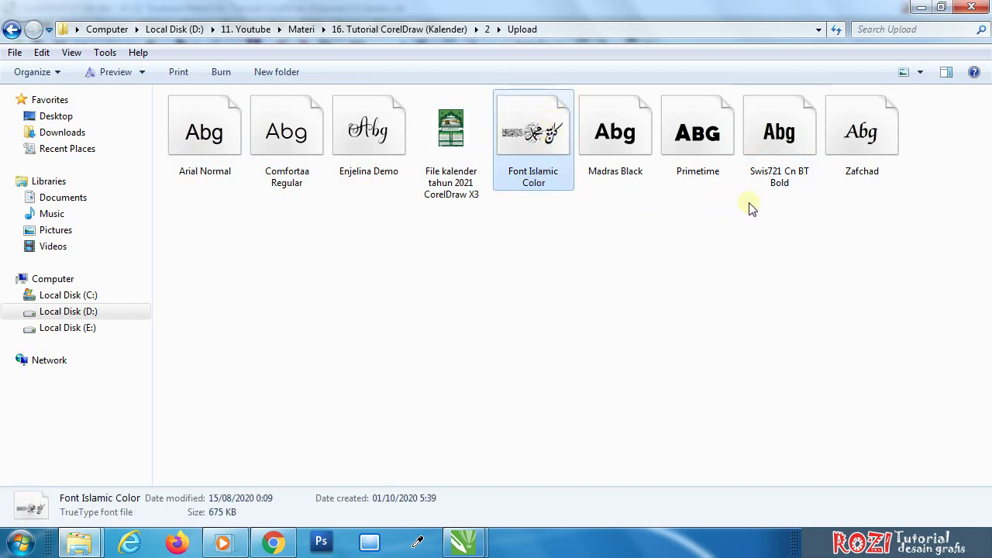
left_click(794, 217)
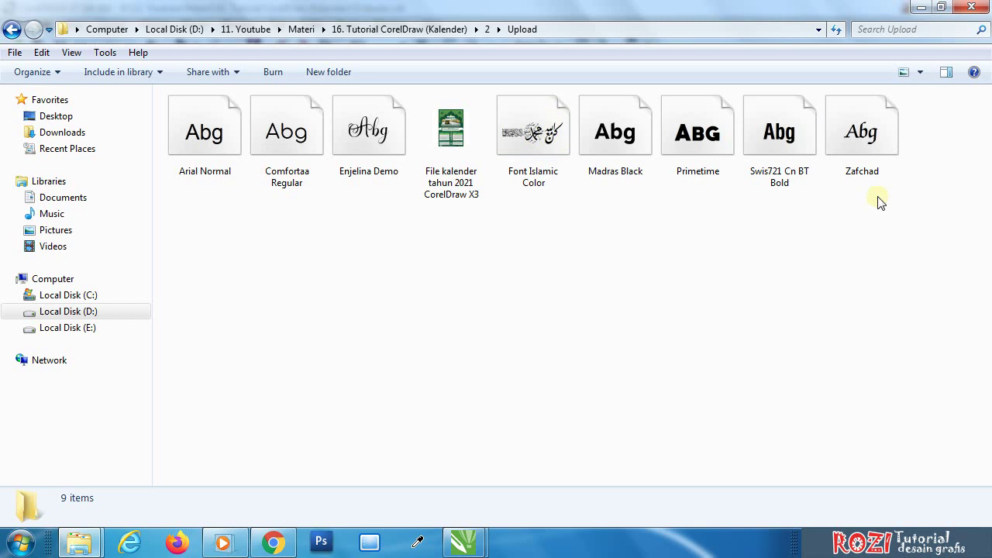
Step: Preview the Zafchad font file with its install option, close the preview and return to CorelDRAW
left_click(865, 142)
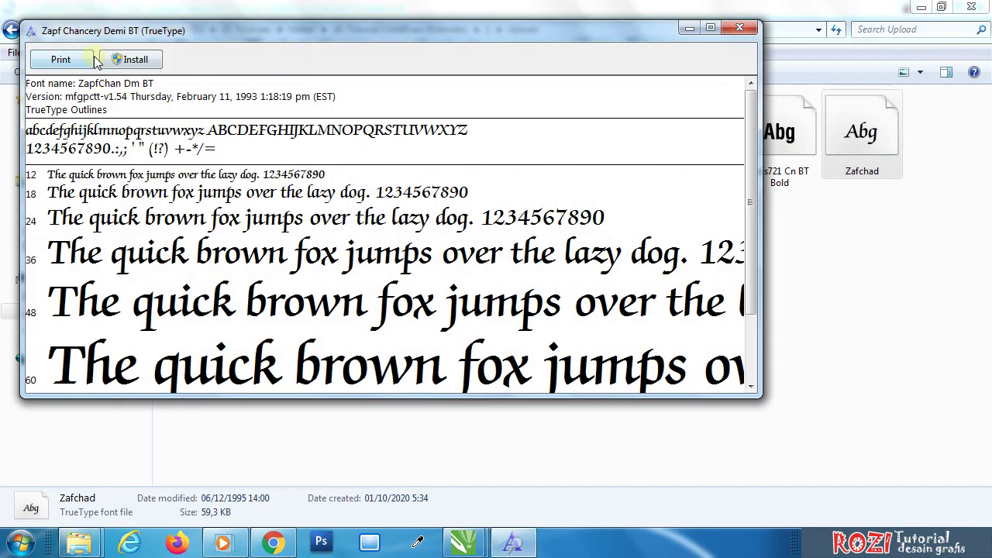
left_click(749, 29)
left_click(868, 226)
left_click(921, 7)
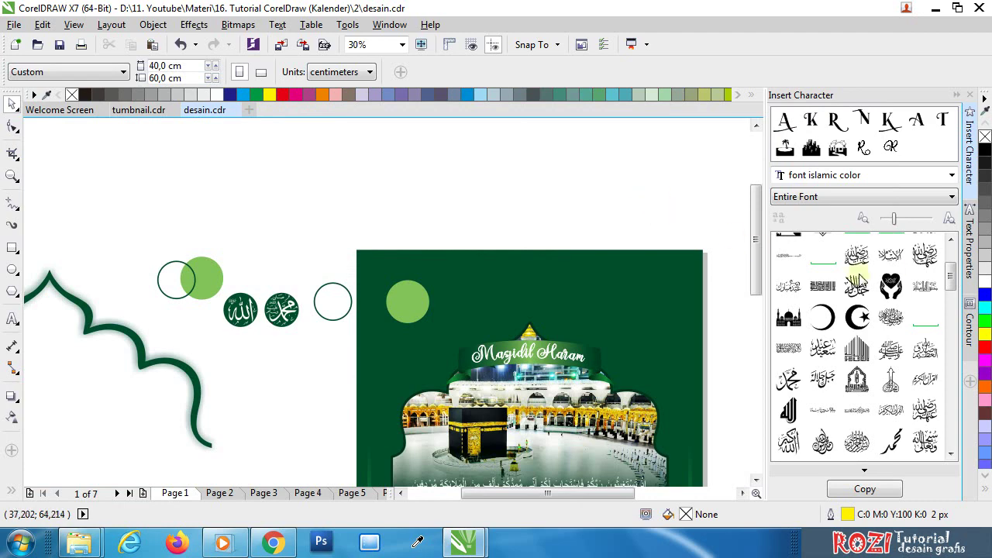
Step: Insert the scalloped round Muhammad glyph from font islamic color near the page's top edge, enlarged to about 13.6 × 13.8 cm
left_click(842, 177)
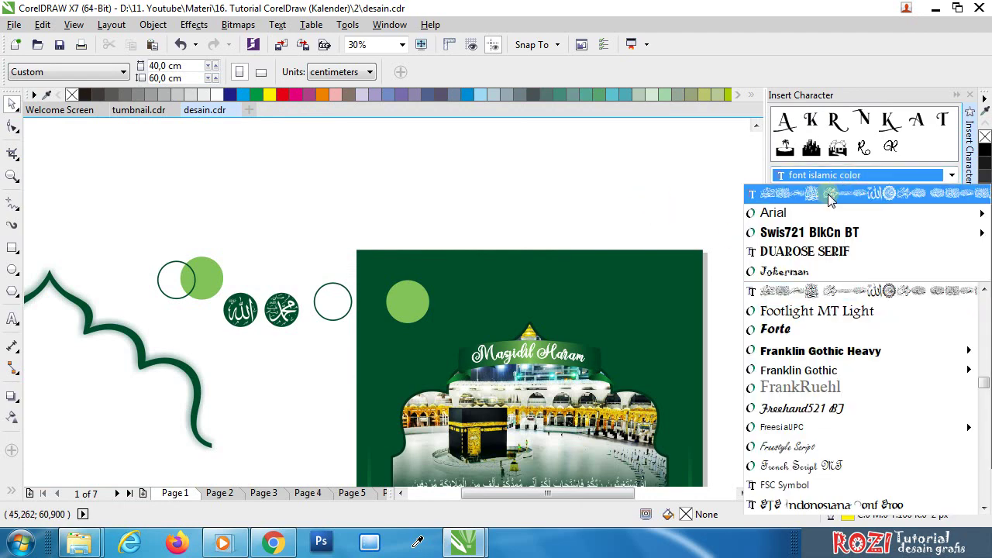
left_click(855, 174)
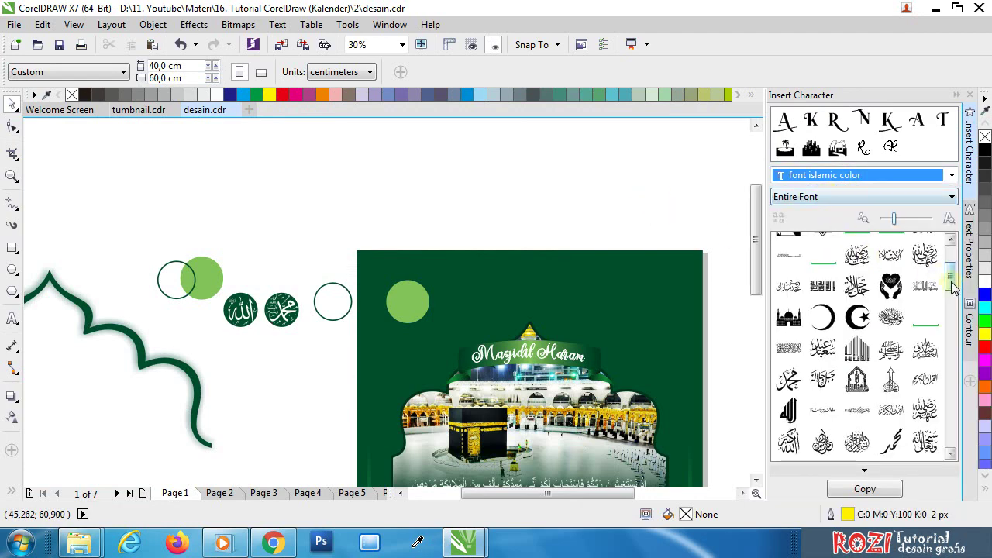
left_click_drag(952, 289, 954, 316)
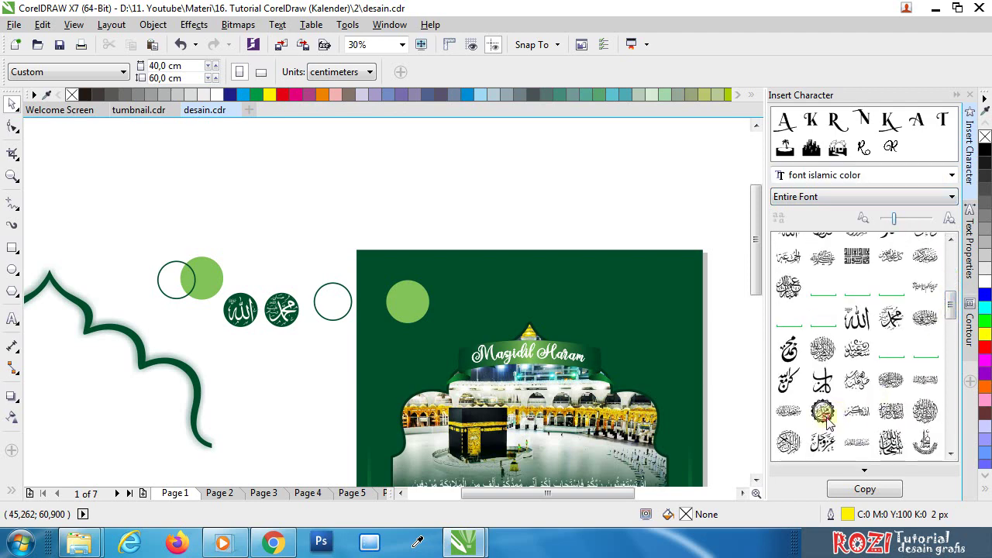
left_click_drag(815, 394, 620, 310)
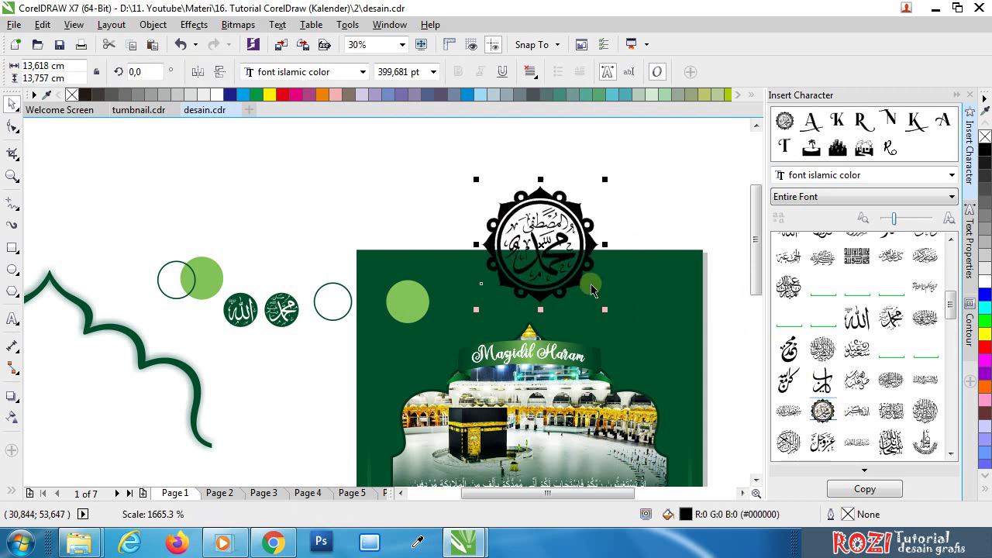
Step: Move the inserted glyph to the calendar's upper-right corner and fill it with yellow
left_click_drag(578, 262, 677, 316)
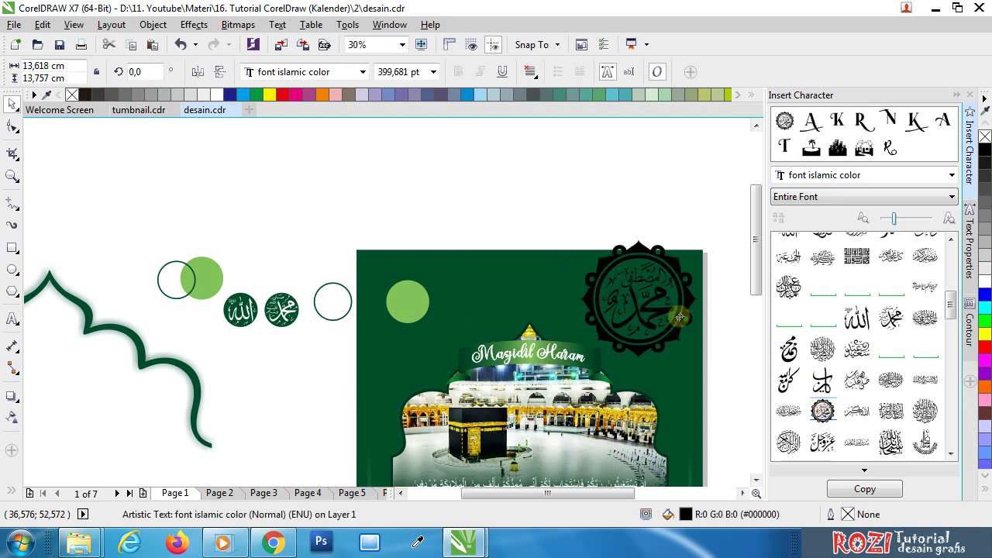
left_click(268, 95)
left_click(616, 200)
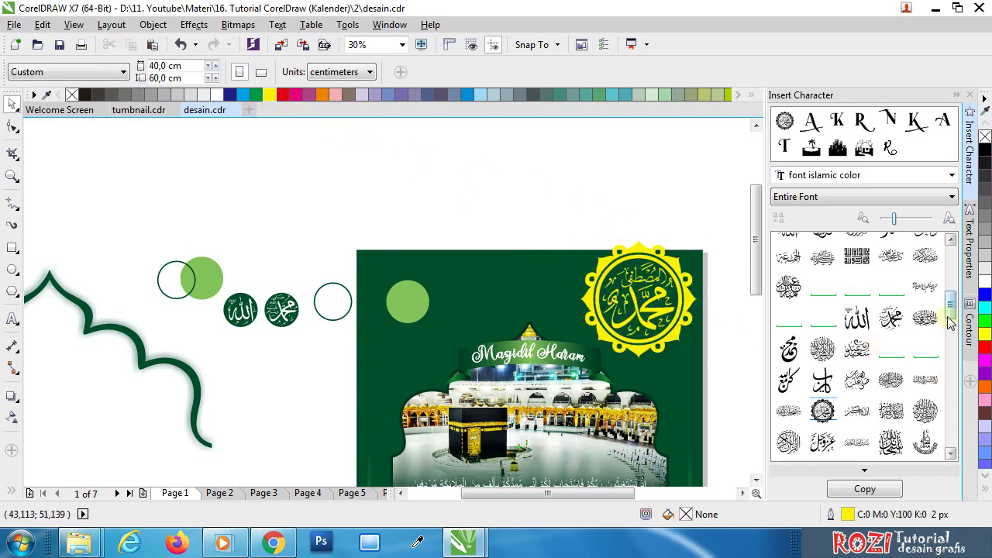
Step: Insert the round Allah calligraphy glyph, about 7.7 cm wide, above the Masjidil Haram ribbon from font islamic color and fill it with yellow
scroll(955, 327, "down", 2)
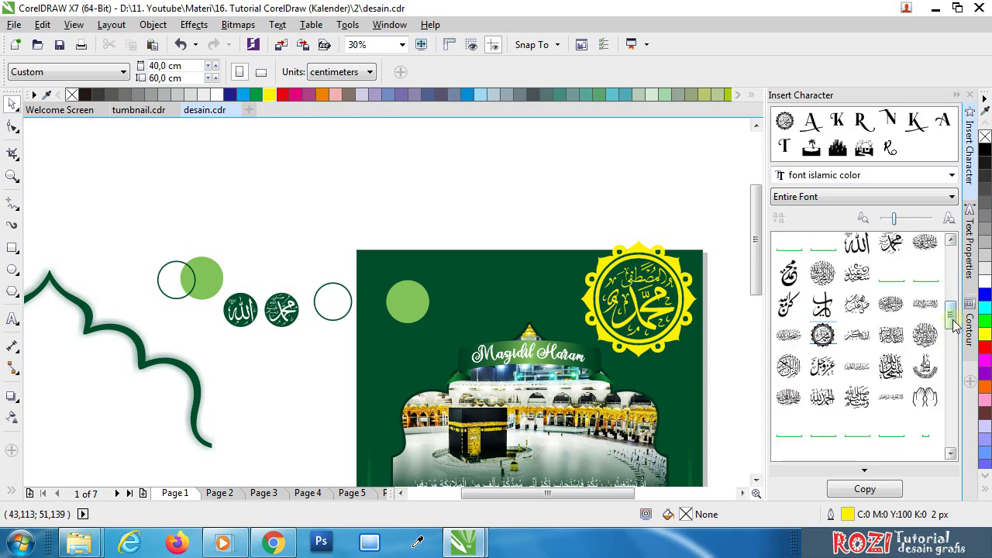
left_click_drag(952, 318, 953, 263)
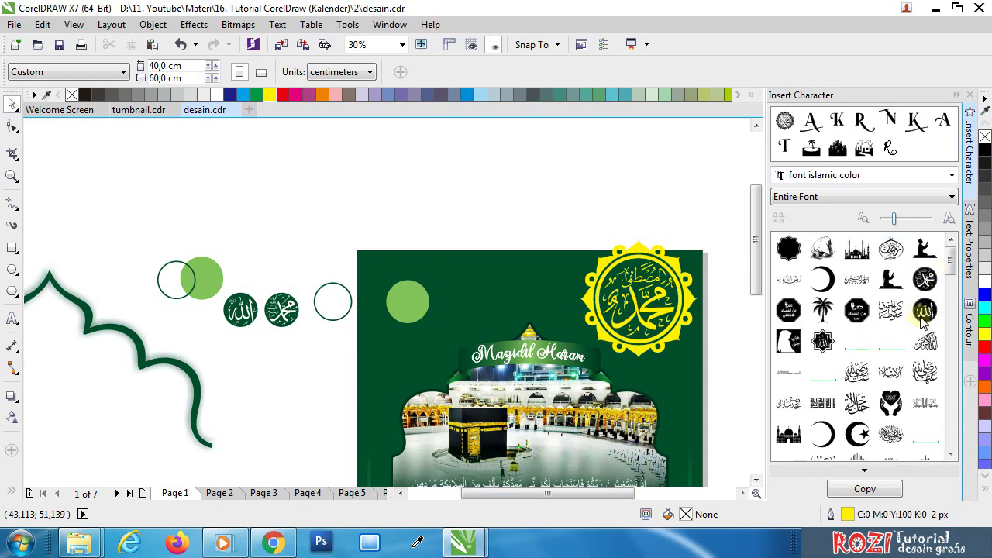
left_click_drag(925, 310, 485, 289)
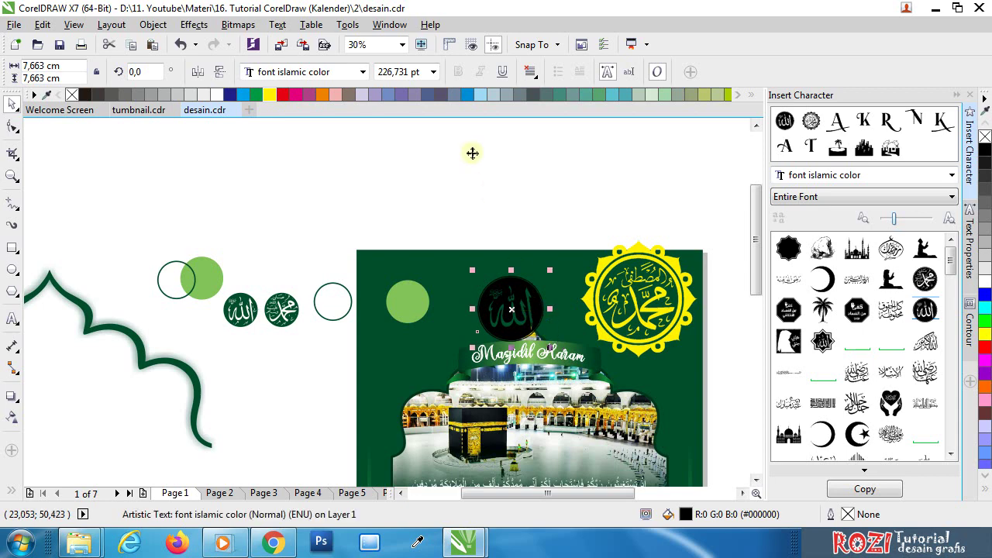
left_click(283, 94)
left_click(269, 94)
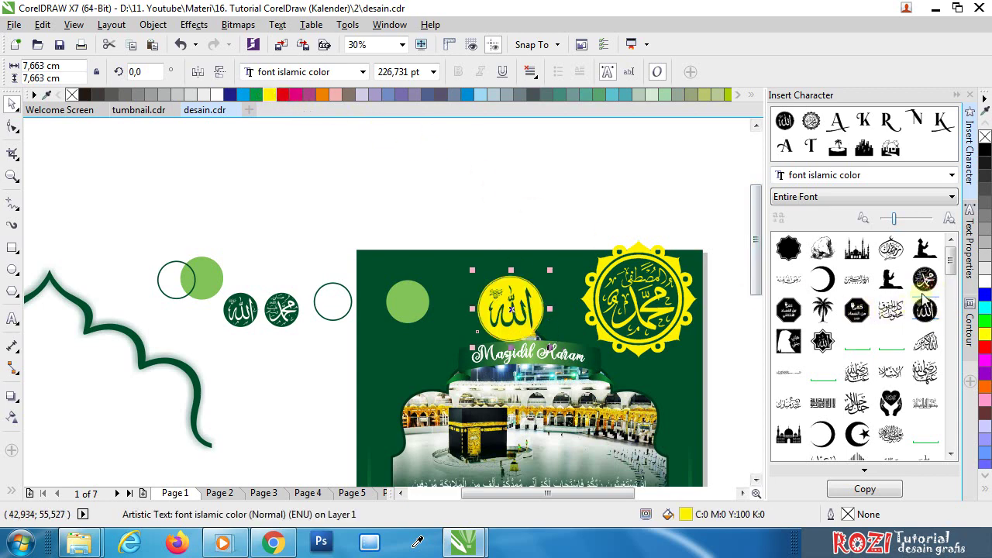
Step: Insert the round Muhammad calligraphy glyph across the page's upper edge, about 10.5 cm wide, and fill it with yellow
left_click_drag(924, 280, 439, 456)
left_click_drag(401, 388, 456, 207)
left_click(269, 93)
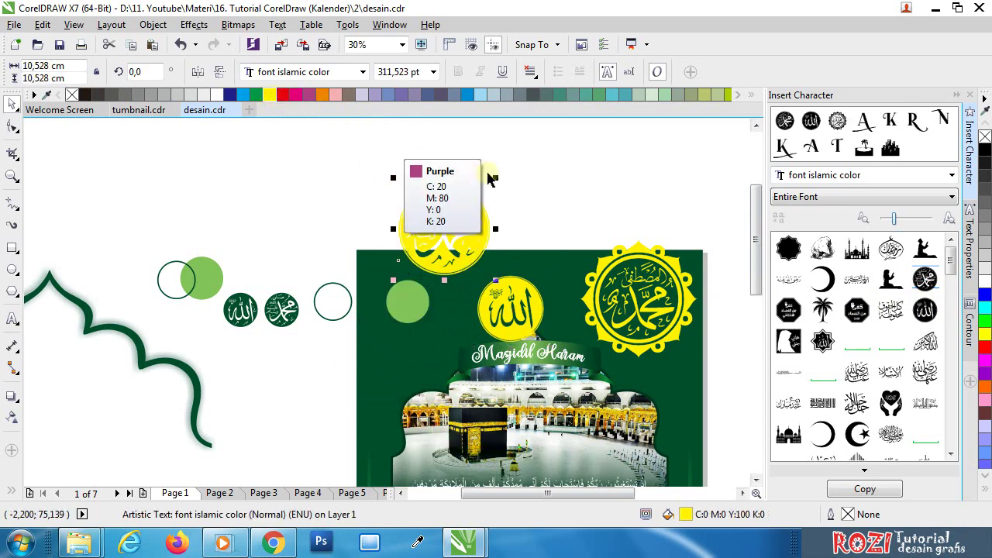
left_click(557, 200)
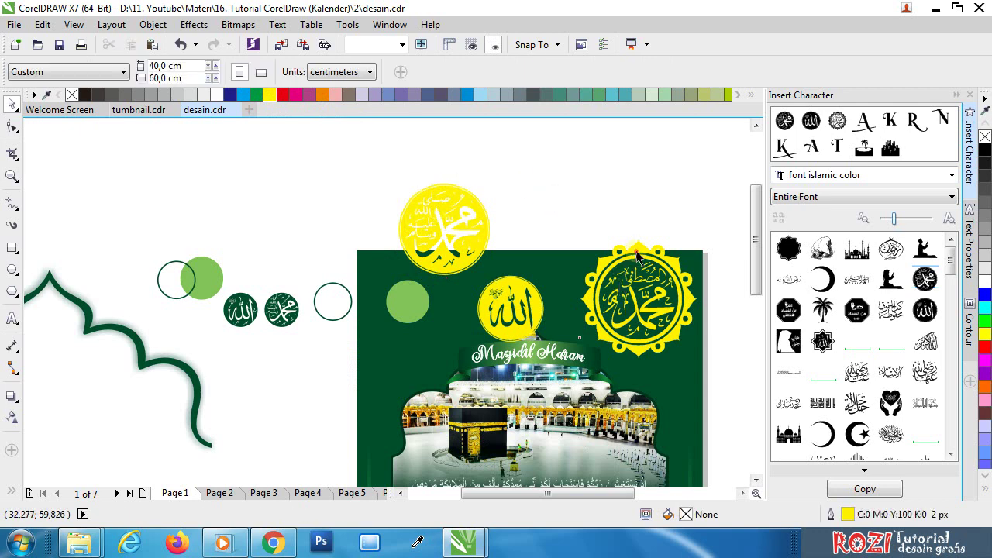
left_click(637, 256)
left_click(622, 190)
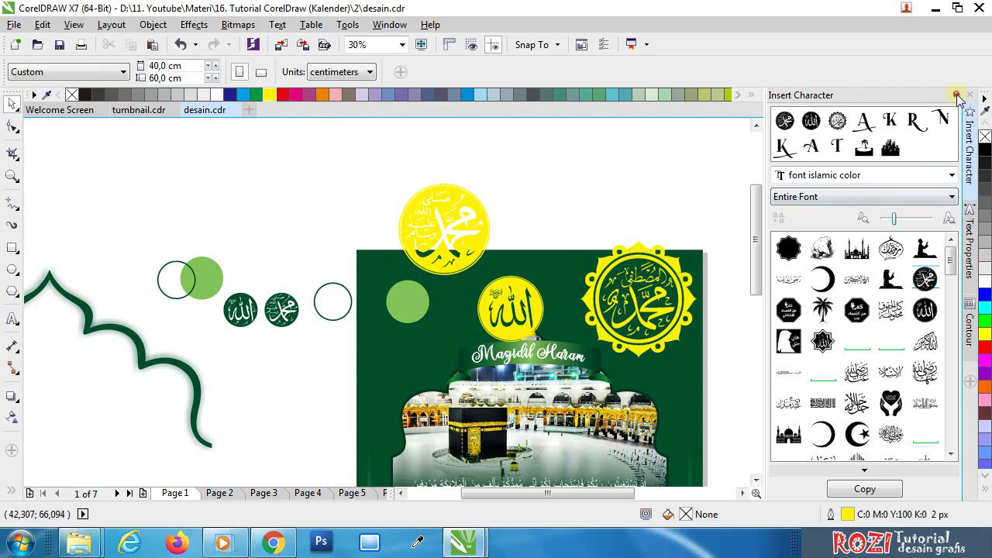
Step: Collapse the Insert Character docker and remove the round Muhammad, scalloped and Allah yellow glyphs from the calendar
left_click(957, 95)
key("F4")
left_click(598, 186)
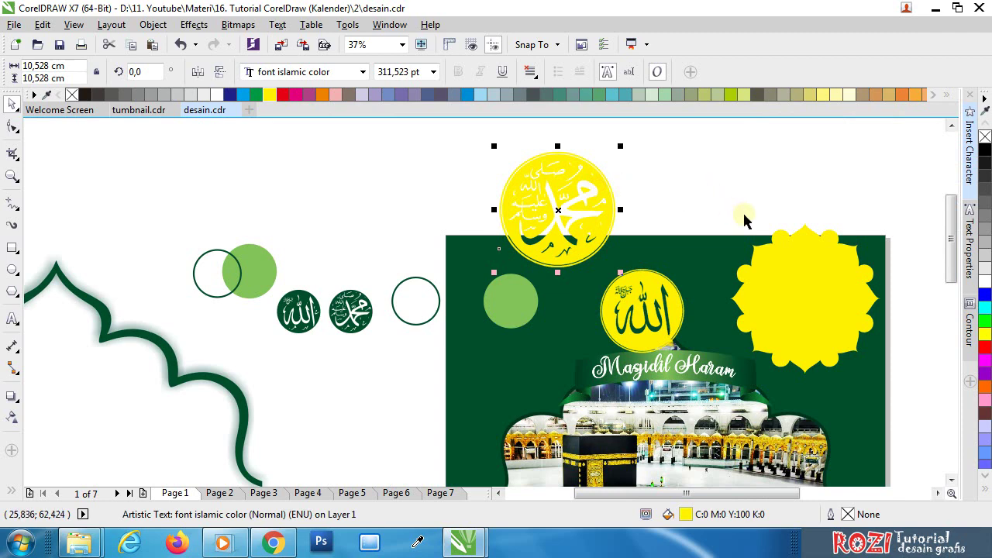
key("ctrl+z")
key("ctrl+z")
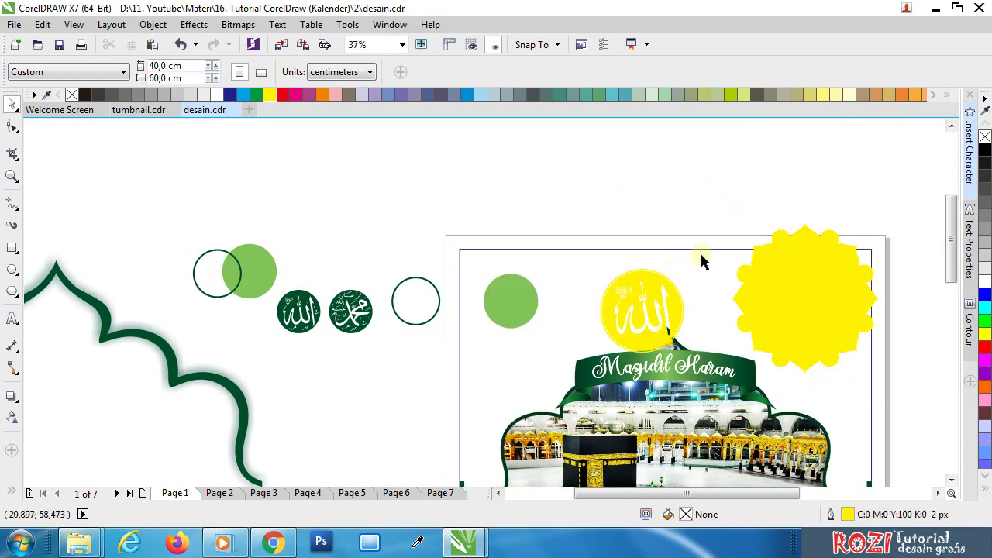
key("ctrl+shift+z")
key("Escape")
left_click(797, 229)
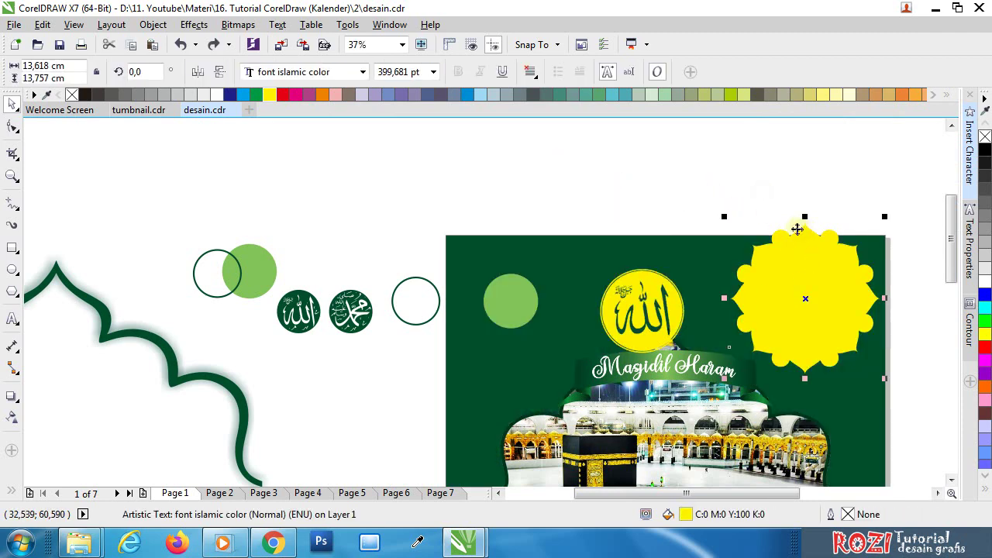
key("Delete")
left_click(620, 283)
key("Delete")
Step: Move the light green circle and dark ring beside the other round ornaments outside the page, and shift all six above the arch outline
left_click(515, 287)
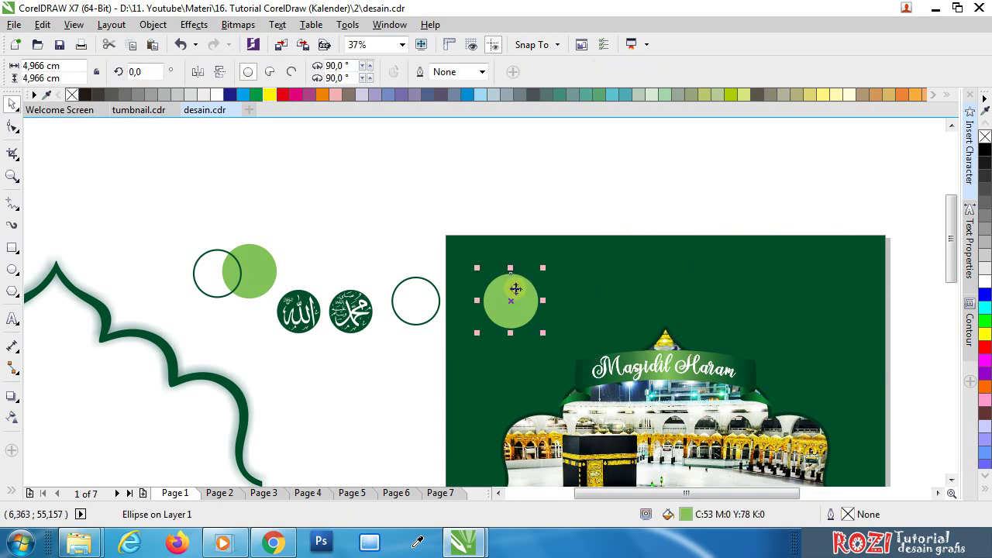
left_click_drag(512, 297, 356, 250)
left_click_drag(414, 297, 297, 211)
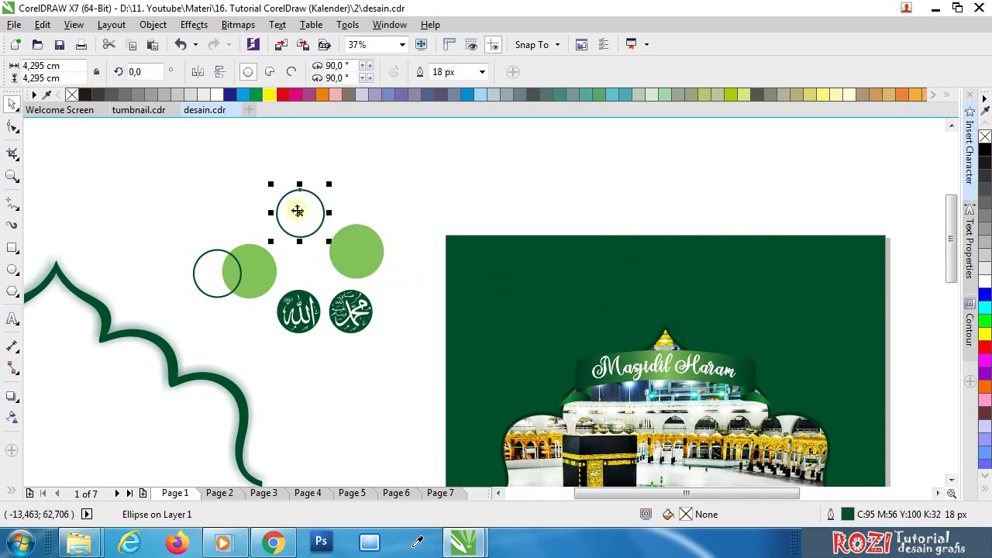
scroll(311, 225, "down", 2)
left_click_drag(356, 193, 244, 310)
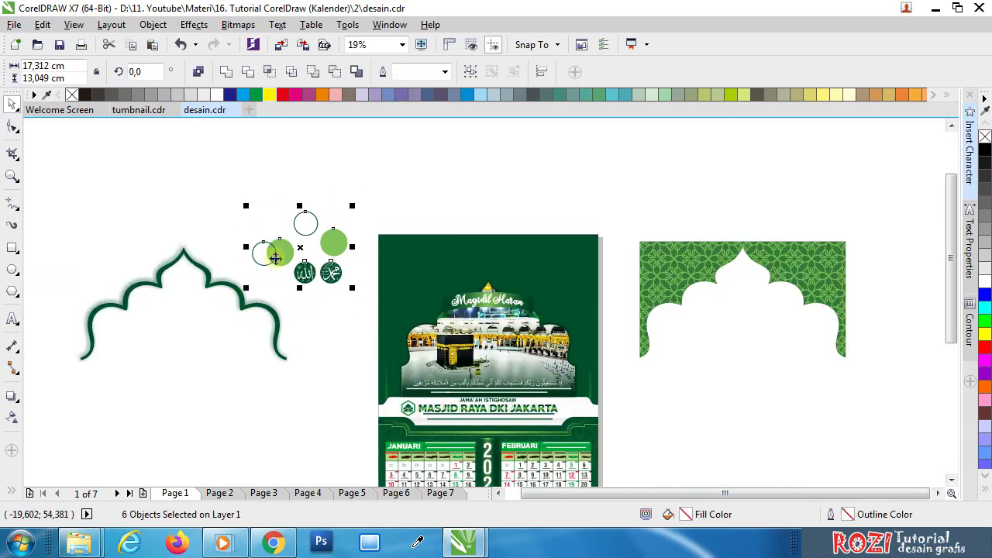
left_click_drag(275, 259, 244, 203)
left_click(465, 182)
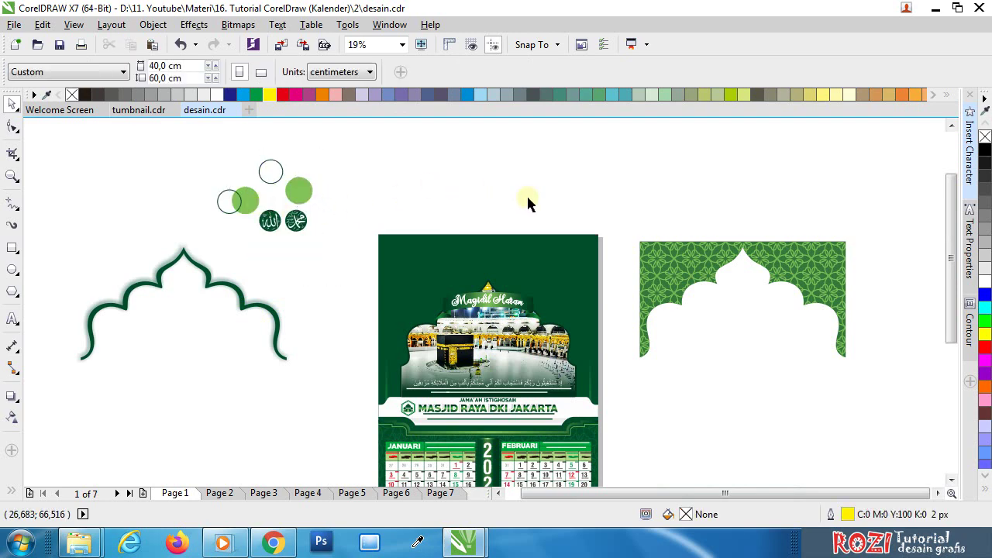
Step: Move the Masjidil Haram ribbon group up clear of the mosque photo, and undo that move
scroll(504, 205, "down", 3)
scroll(496, 240, "up", 3)
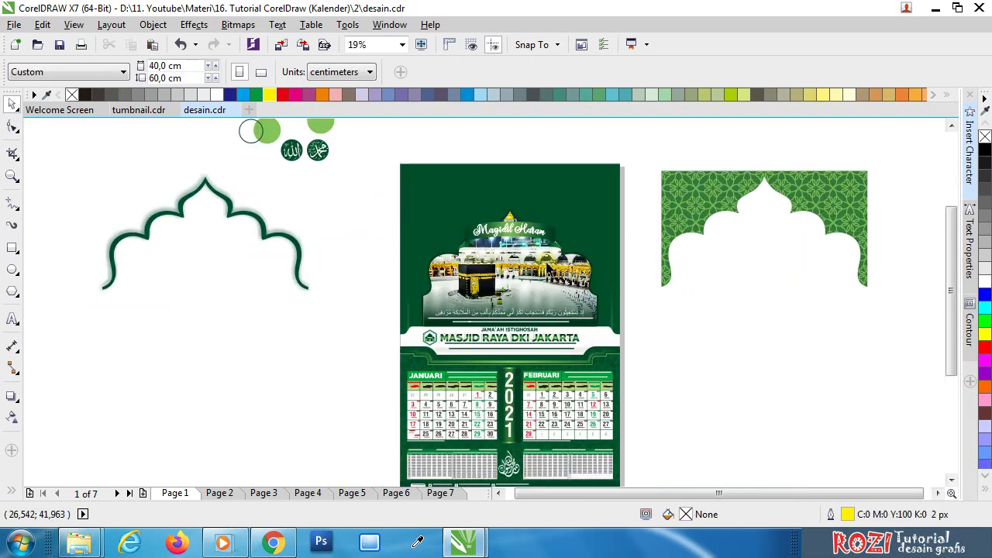
scroll(543, 260, "up", 2)
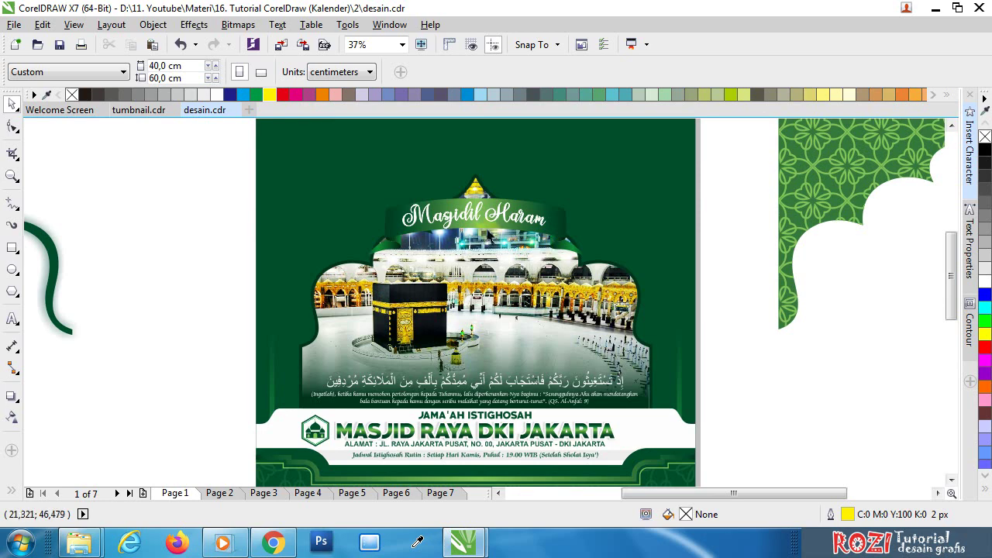
scroll(482, 207, "up", 1)
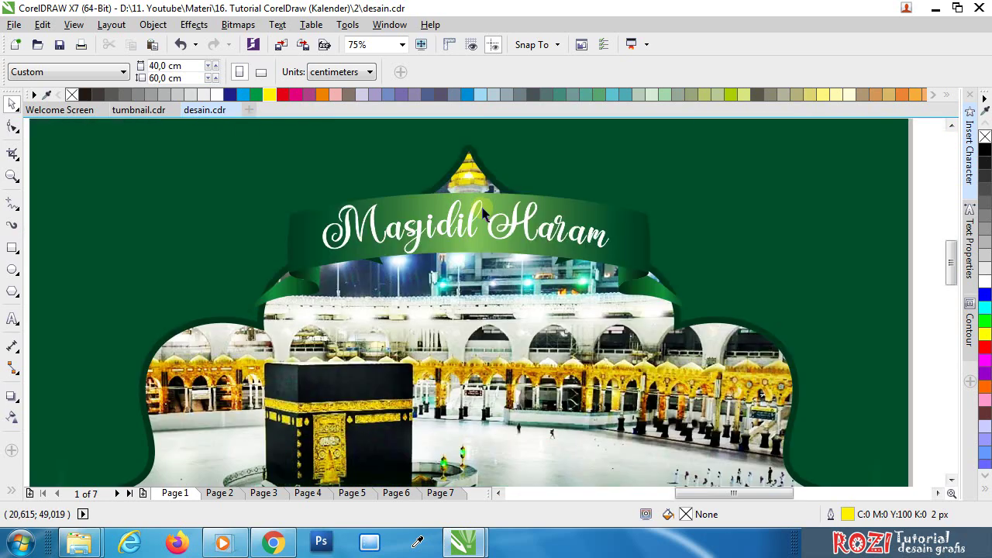
left_click(470, 221)
scroll(474, 226, "down", 1)
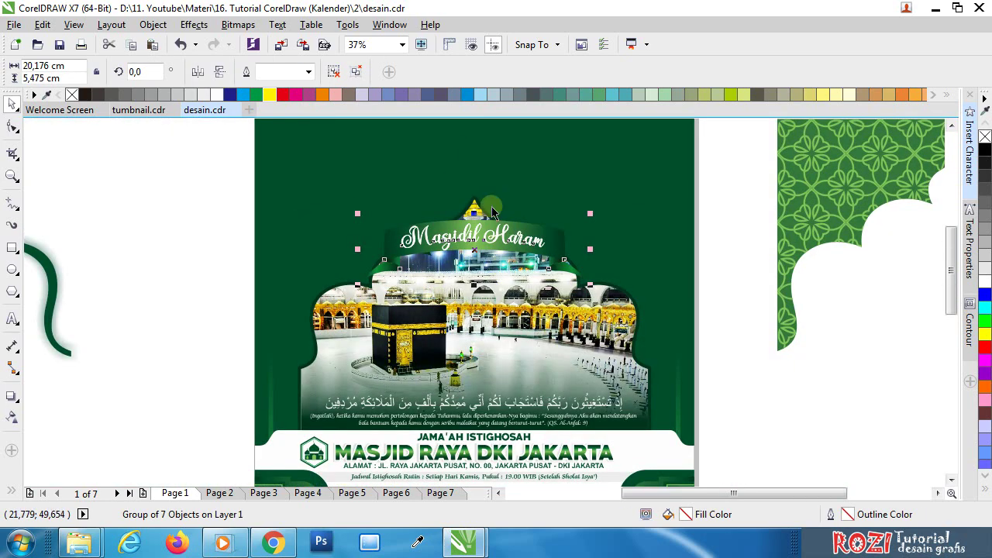
left_click_drag(484, 233, 483, 172)
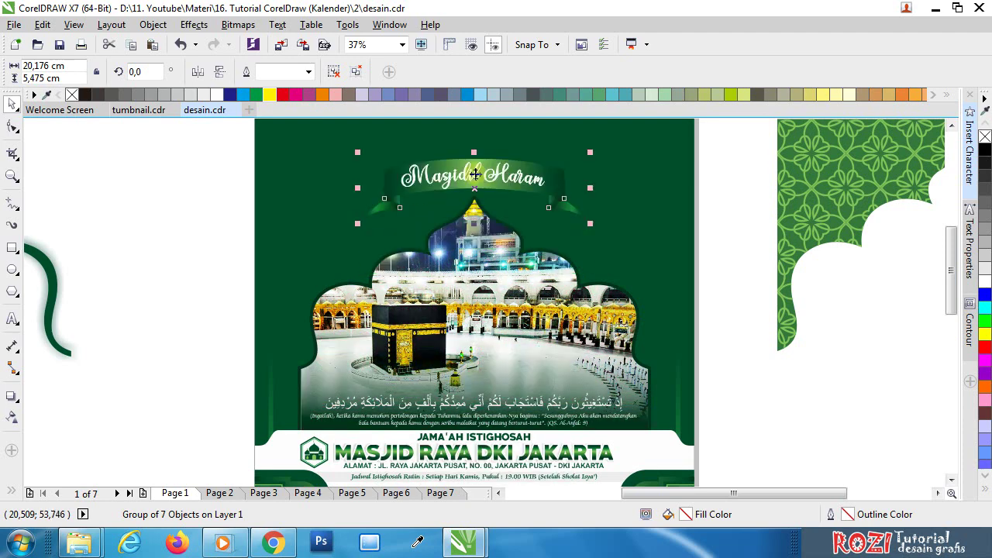
key("ctrl+z")
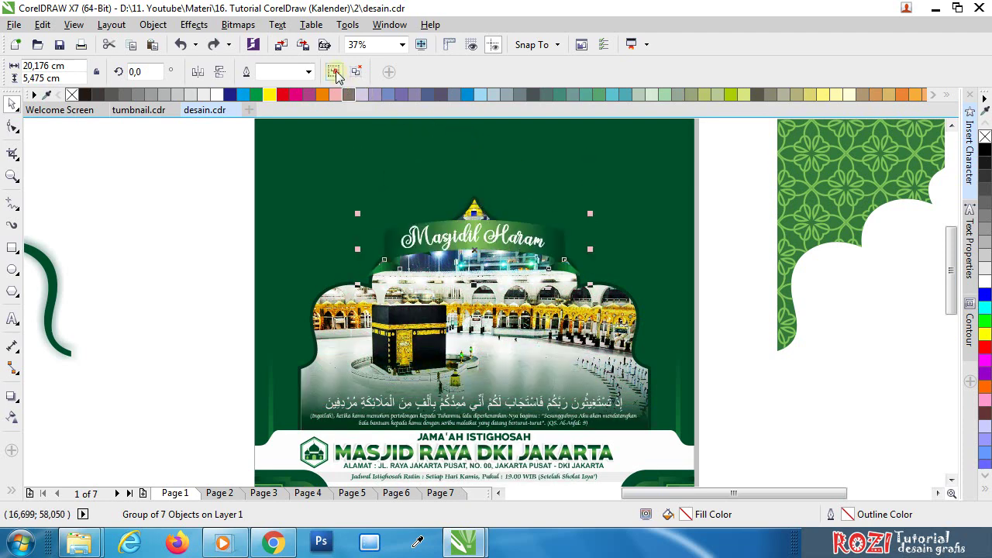
Step: Ungroup the Masjidil Haram ribbon and move the curved title together with its invisible path shape above the green band
left_click(335, 72)
left_click(183, 219)
scroll(502, 201, "up", 1)
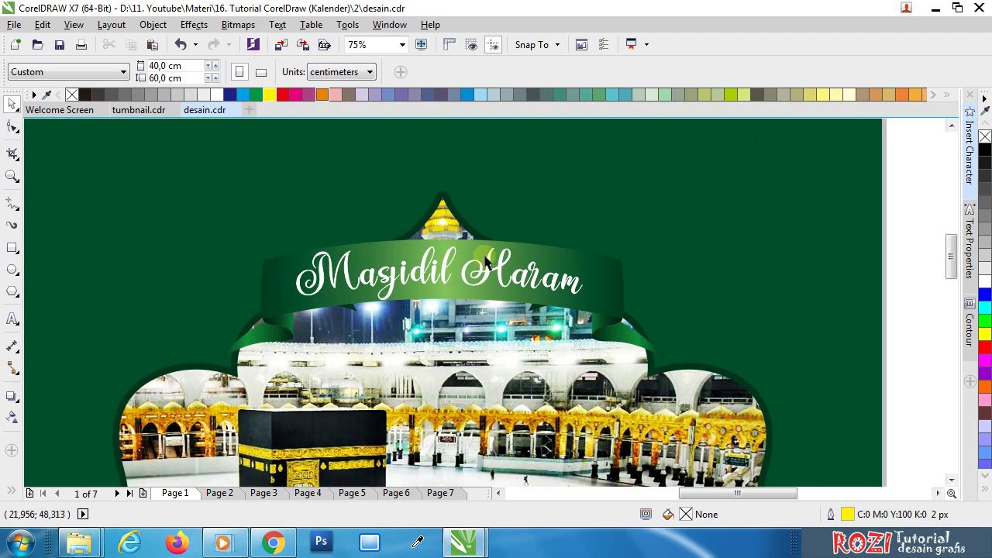
left_click(478, 250)
left_click_drag(475, 251, 473, 170)
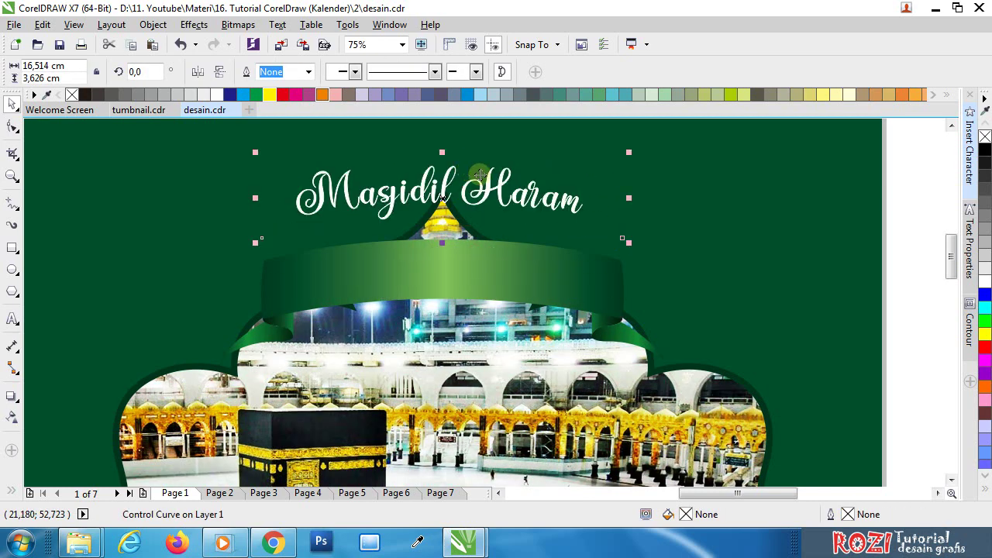
Step: Reveal the title's invisible path shape by trying a pink fill, clearing it and settling on orange
left_click(338, 94)
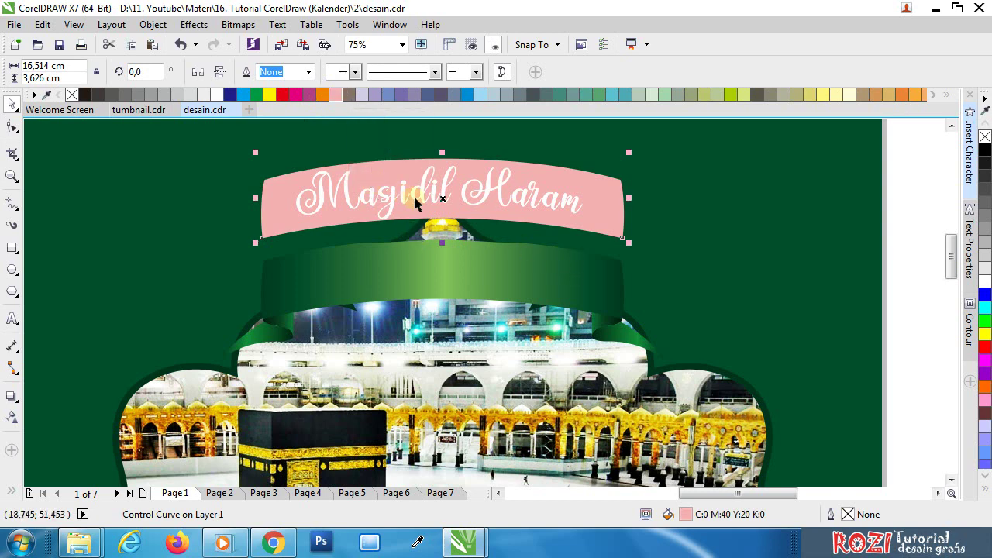
left_click(72, 95)
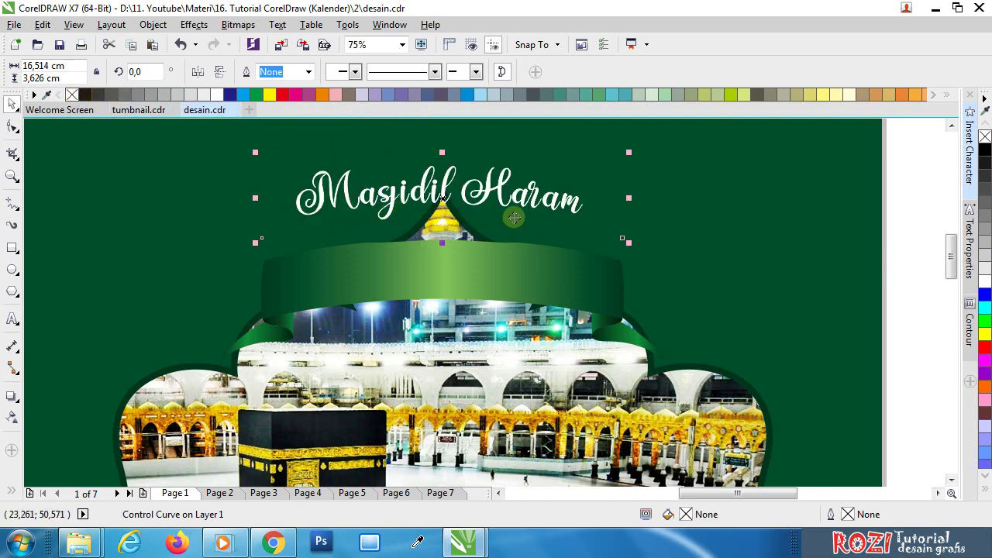
left_click(323, 94)
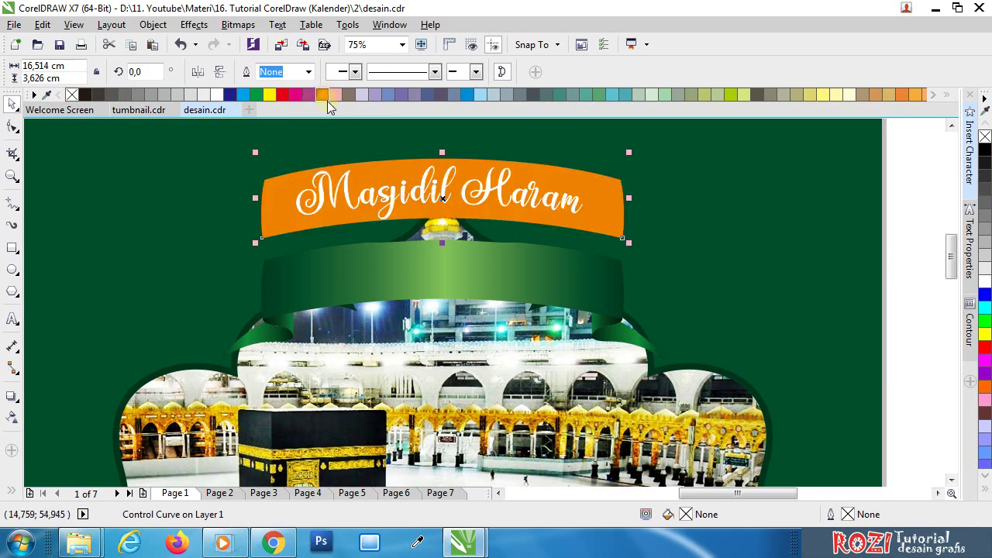
Step: Place a copy of the green gradient band lower over the mosque photo, with no fill and a red hairline outline
left_click(417, 273)
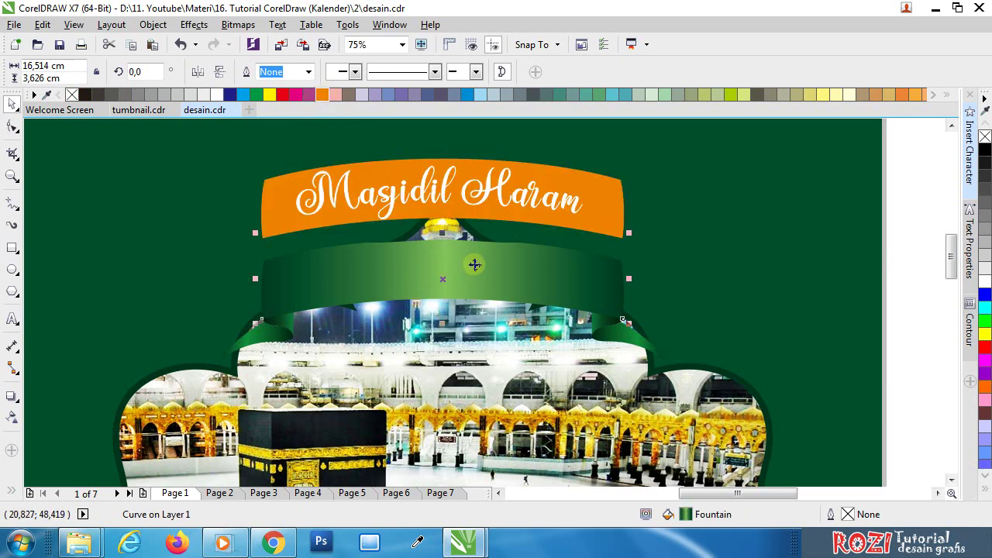
left_click_drag(471, 263, 479, 370)
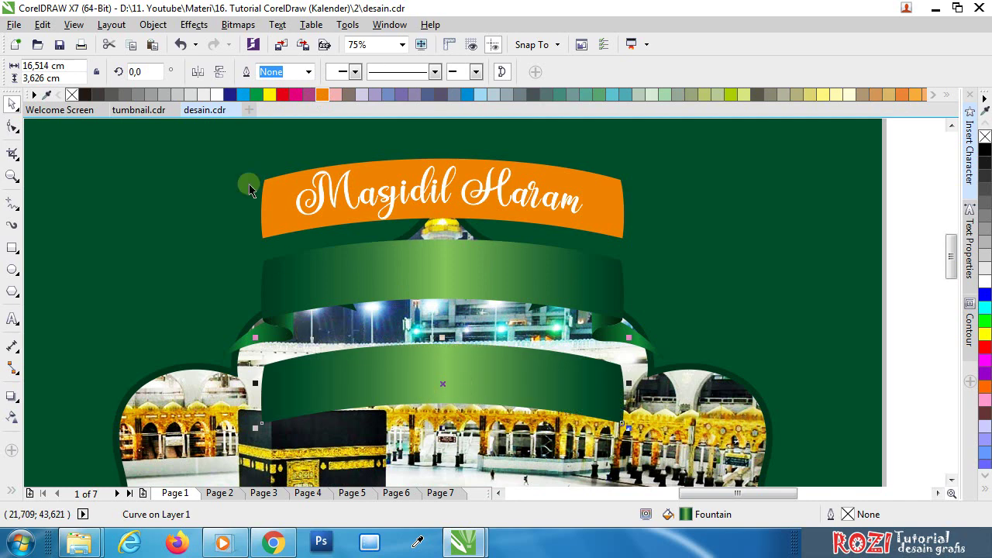
left_click(72, 95)
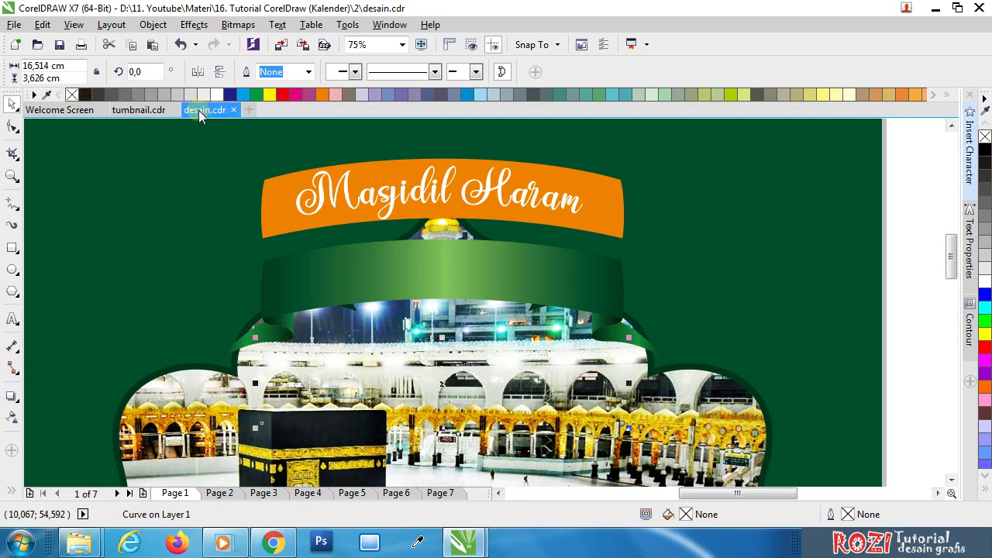
right_click(261, 99)
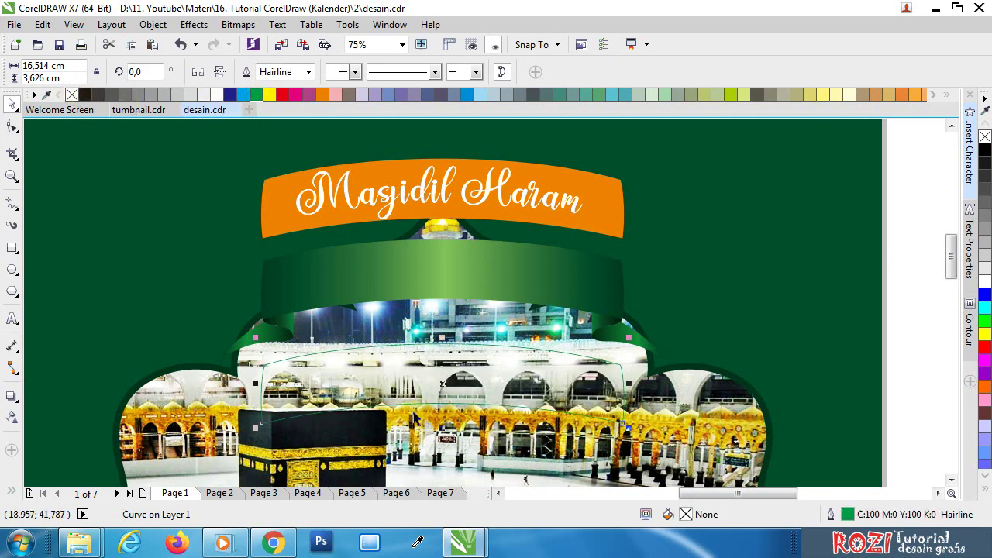
scroll(410, 410, "up", 2)
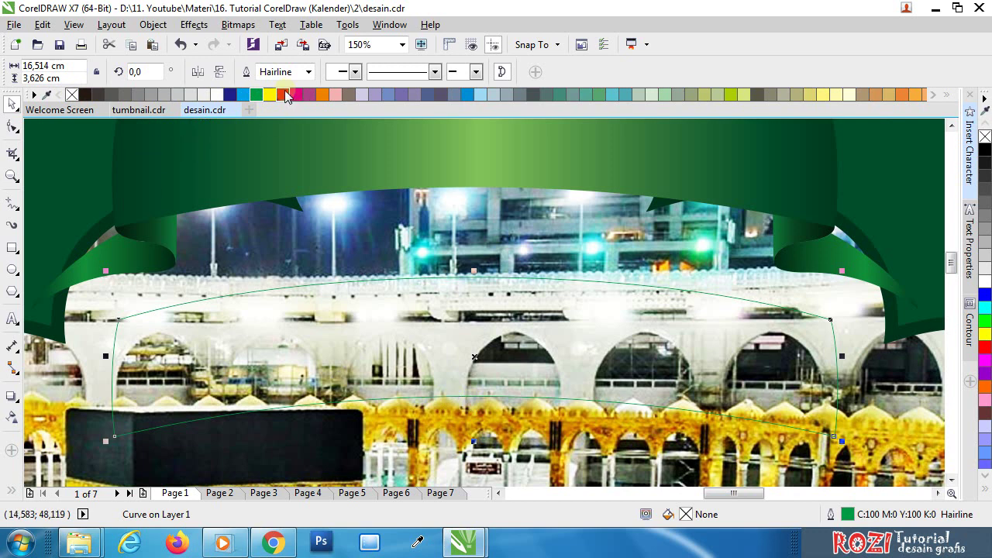
right_click(283, 94)
Step: Add the text "Rozi tutoriial desain grafis" in Arial 24 pt along the red-outlined band copy over the mosque photo
left_click(12, 319)
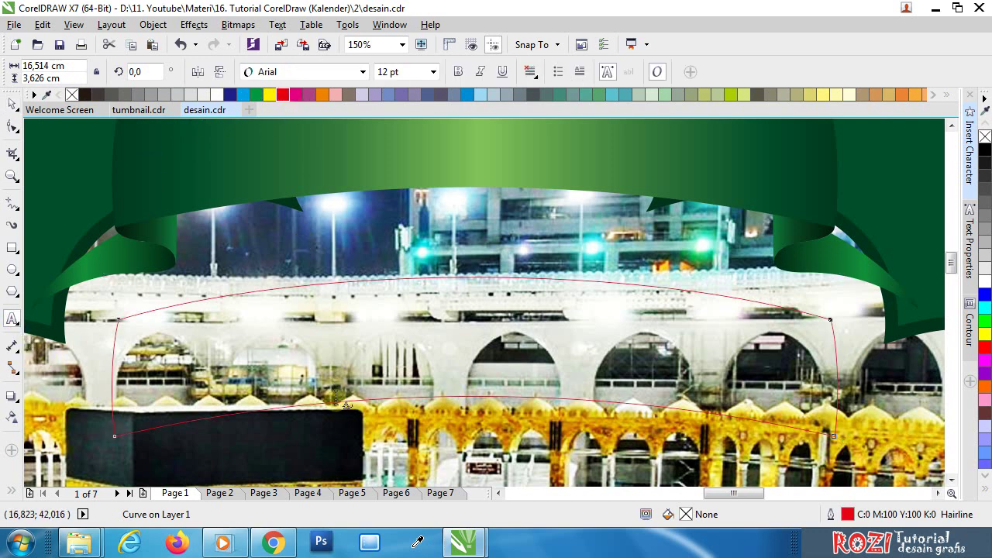
left_click(254, 290)
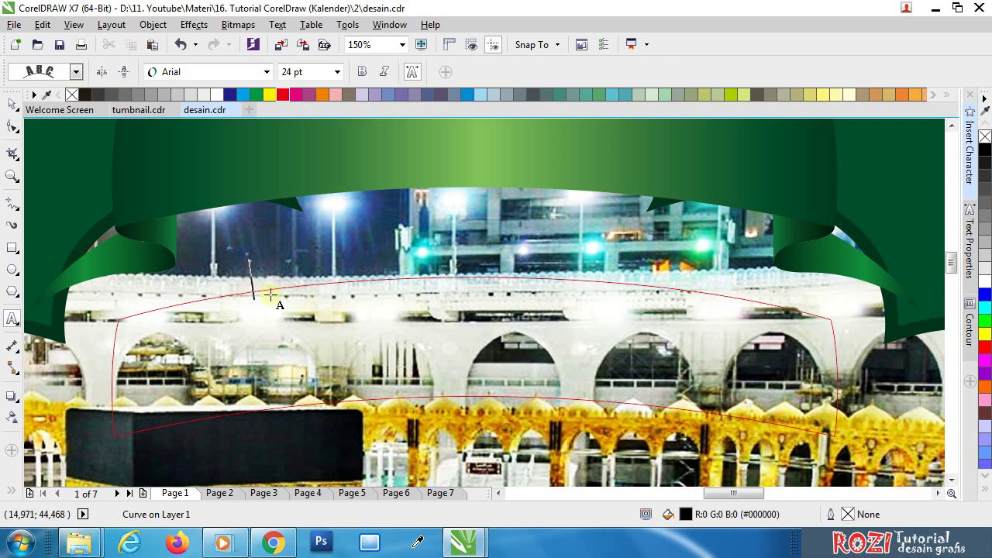
type("ROZ")
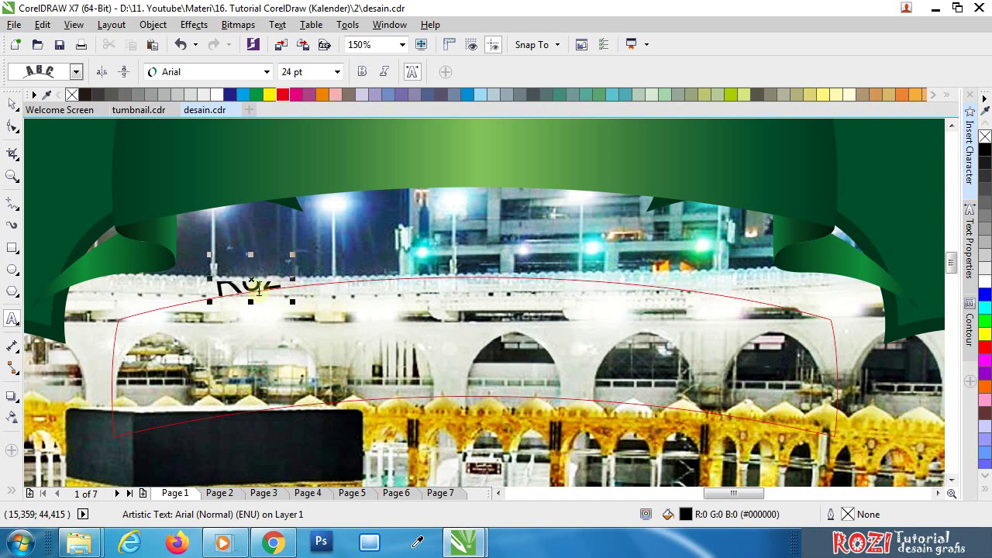
type("i tutori")
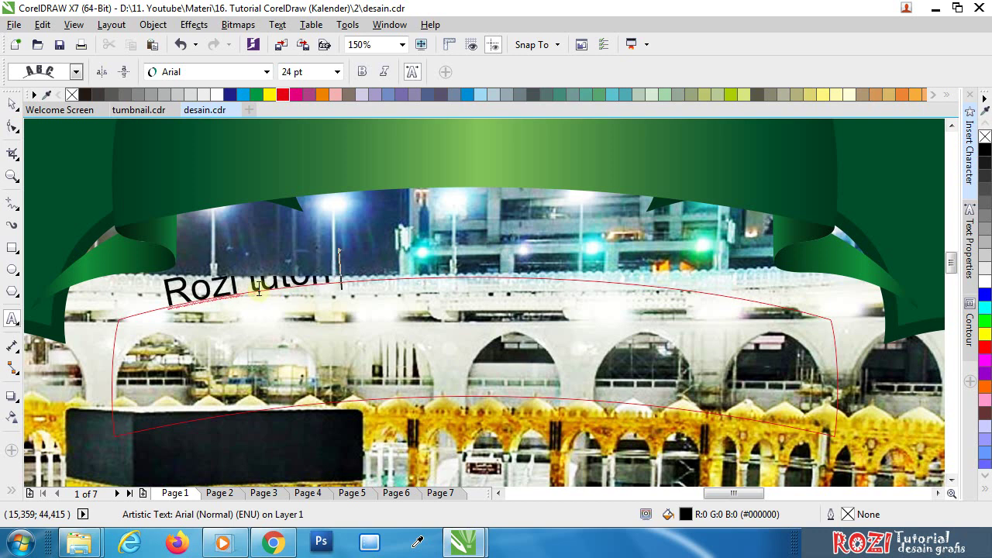
type("al d")
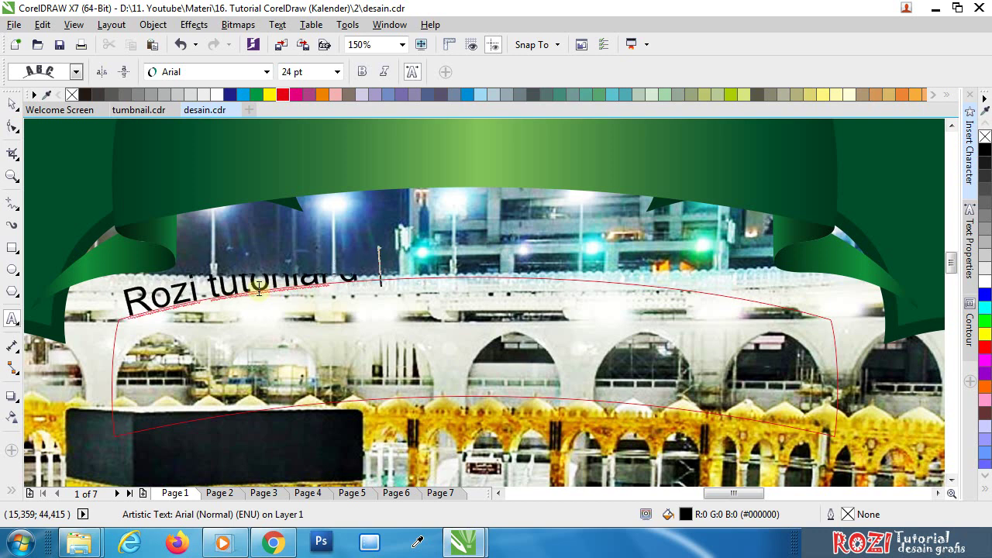
type("esain grafi")
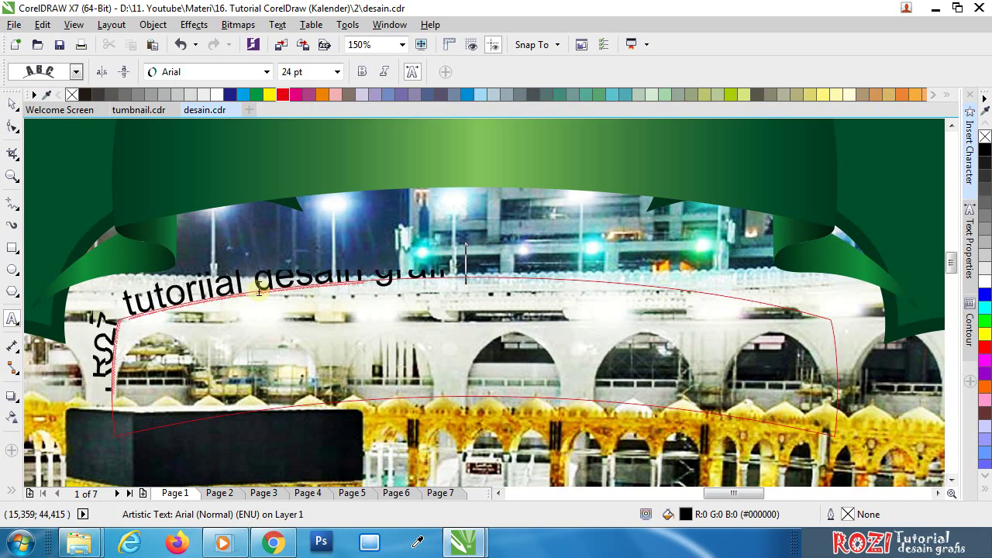
type("s")
left_click(14, 104)
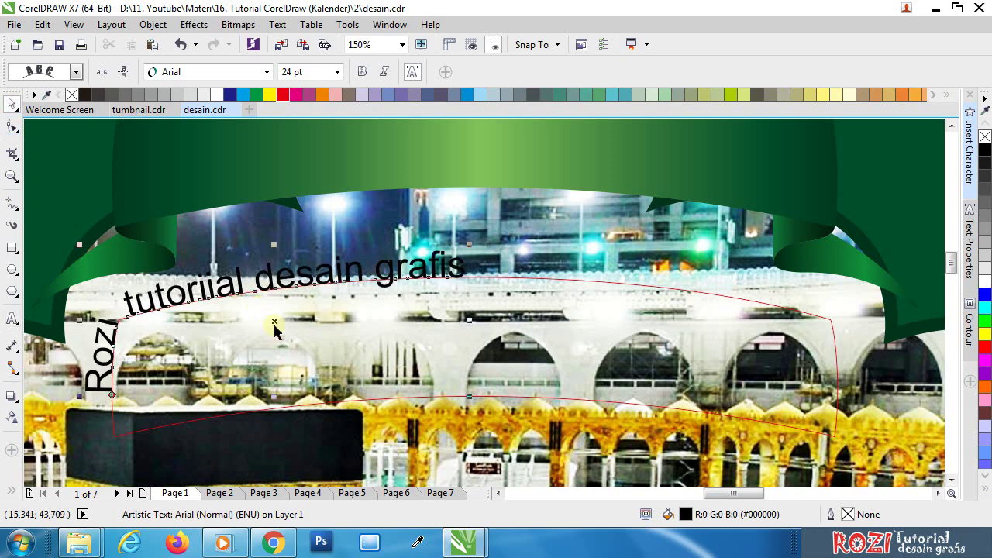
Step: Mirror the new curved text on its path and slide it inside the shape, centred above the lower curve
left_click_drag(277, 321, 402, 353)
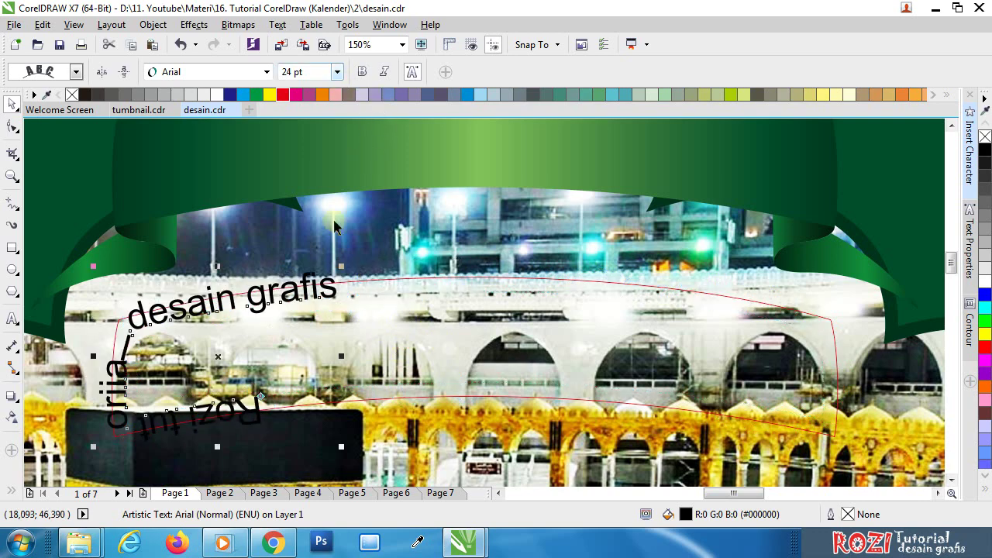
left_click(123, 72)
left_click(101, 72)
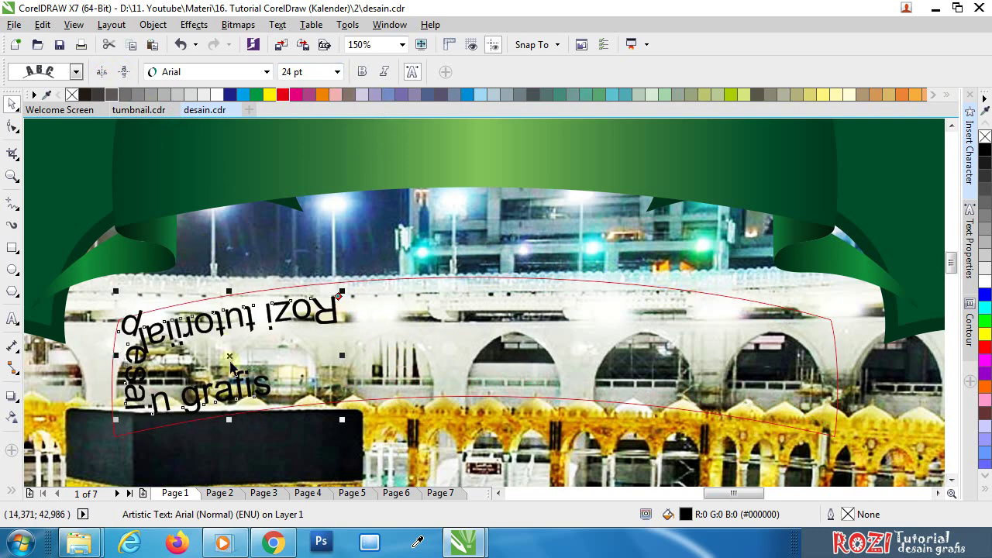
left_click_drag(228, 355, 458, 355)
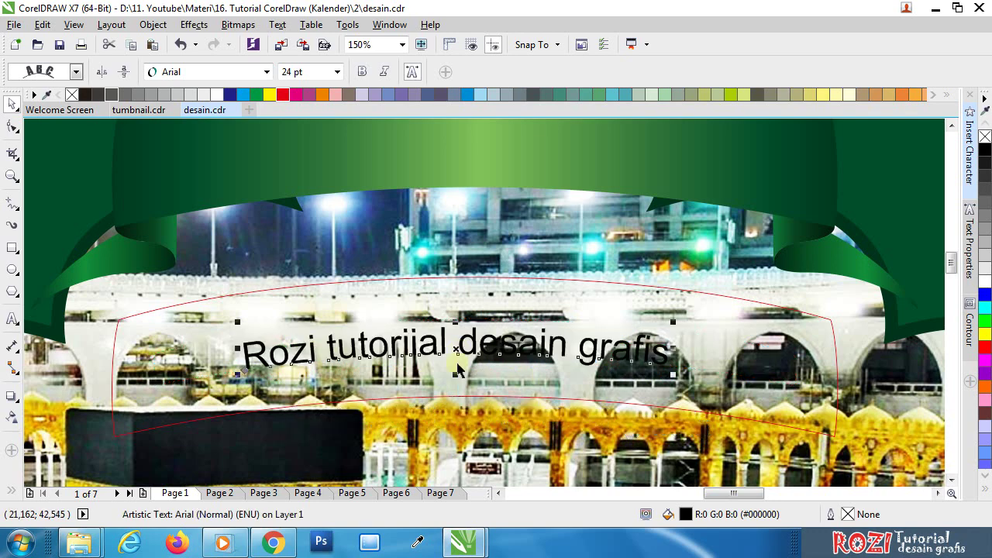
Step: Remove the outline from the text's path shape and move it together with the text onto the green ribbon band
left_click(415, 292)
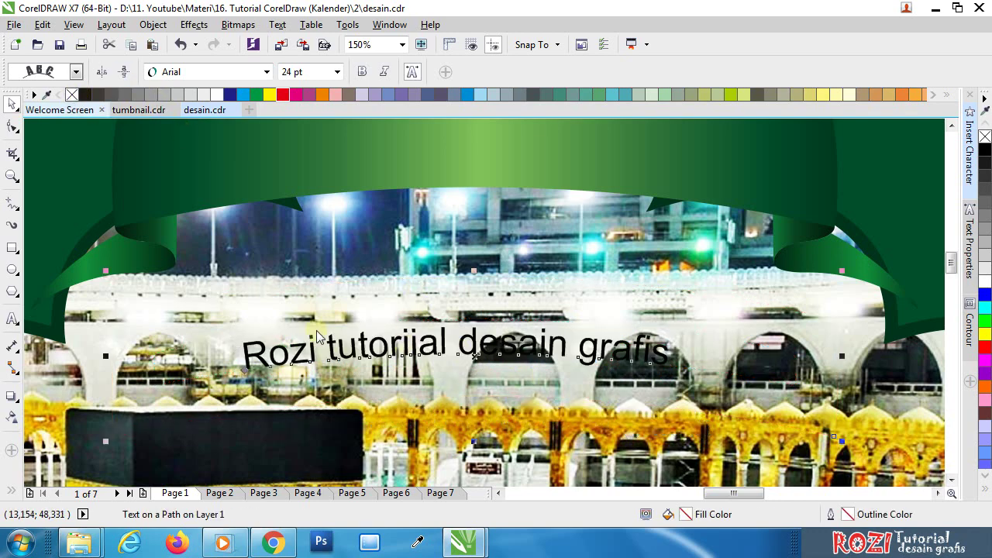
scroll(426, 387, "down", 2)
left_click_drag(475, 339, 493, 256)
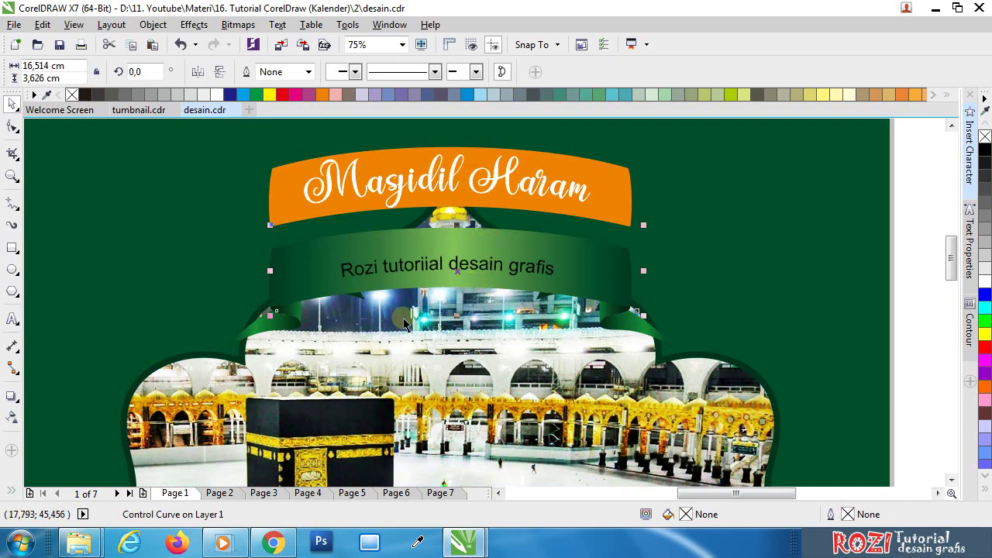
Step: Undo the sample curved text and the band copy's colour changes, and delete the gradient band copy over the mosque photo
key("ctrl+z")
key("ctrl+z")
key("ctrl+z")
key("ctrl+z")
key("ctrl+z")
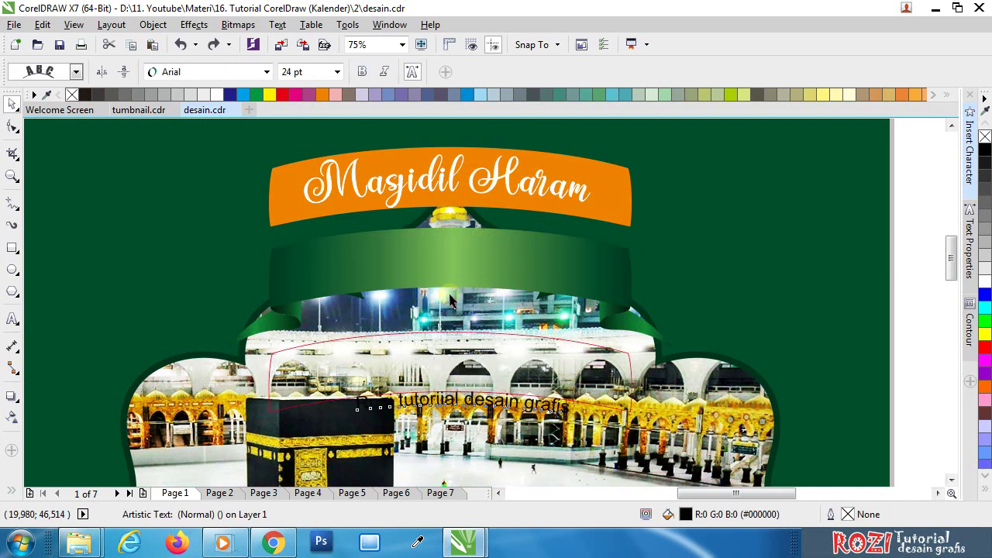
key("ctrl+z")
key("ctrl+z")
key("ctrl+z")
key("ctrl+z")
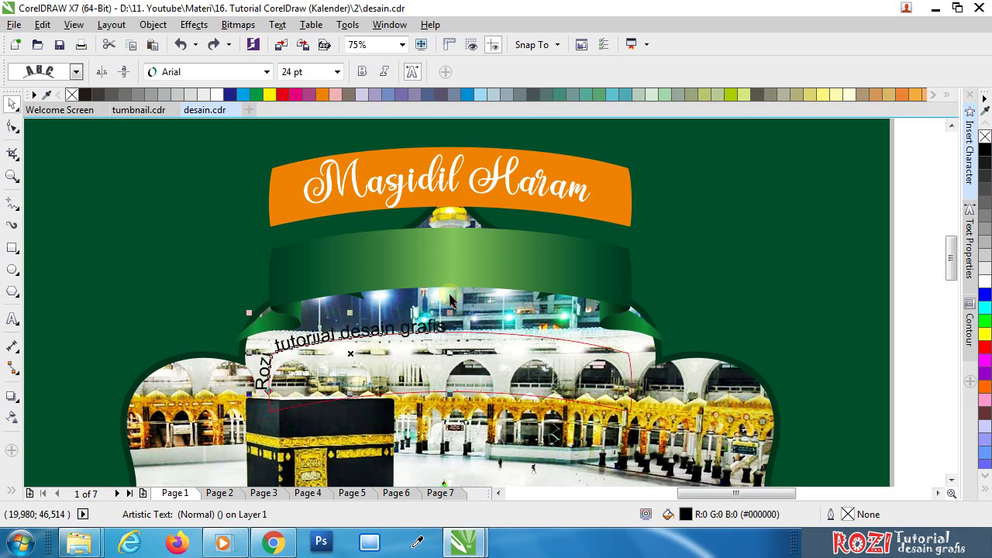
left_click(518, 353)
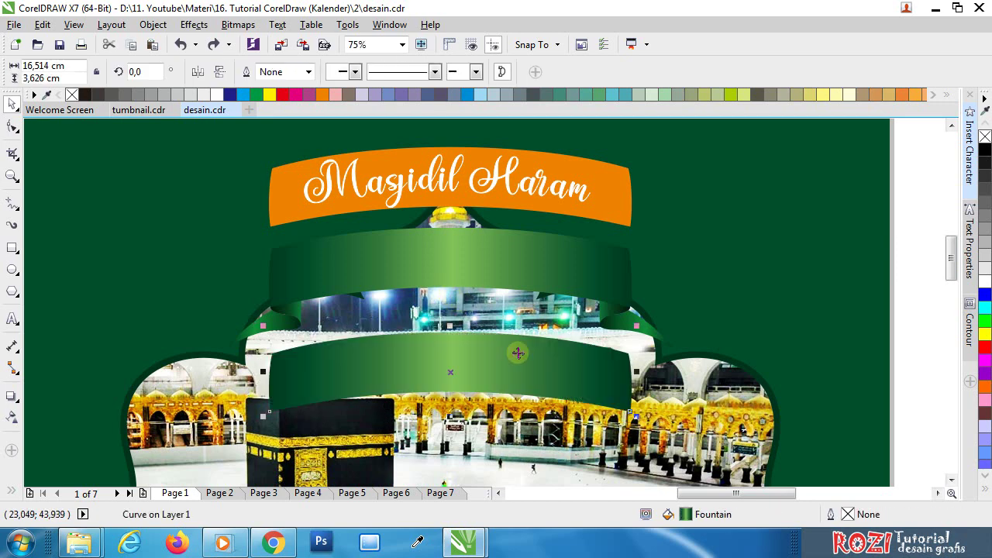
key("Delete")
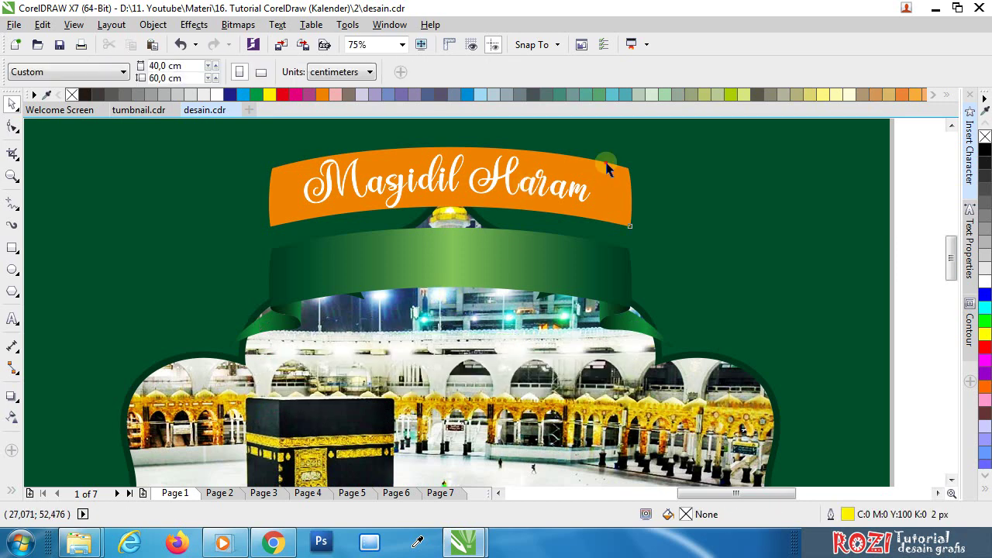
Step: Clear the orange fill from the Masjidil Haram title's path shape only, keeping the lettering white
left_click(607, 169)
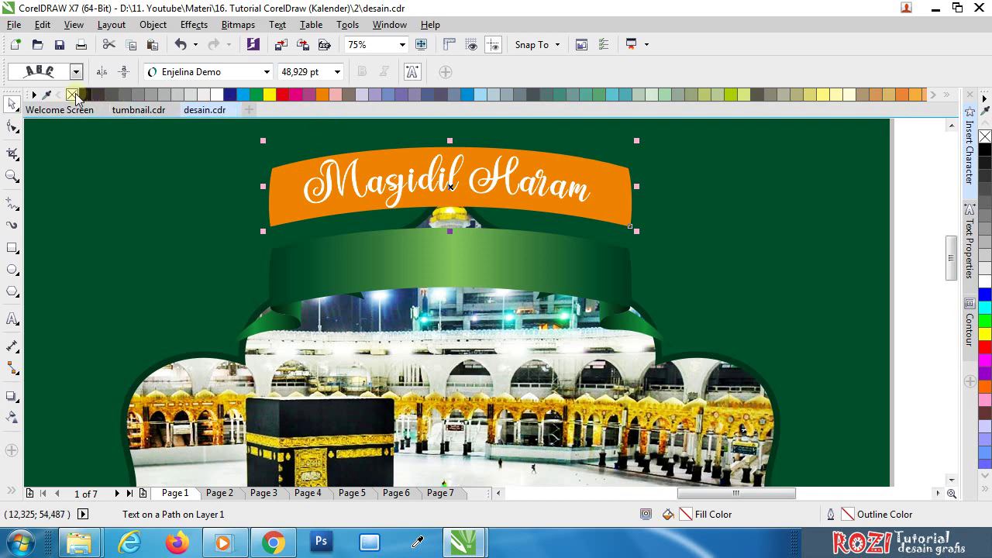
left_click(73, 94)
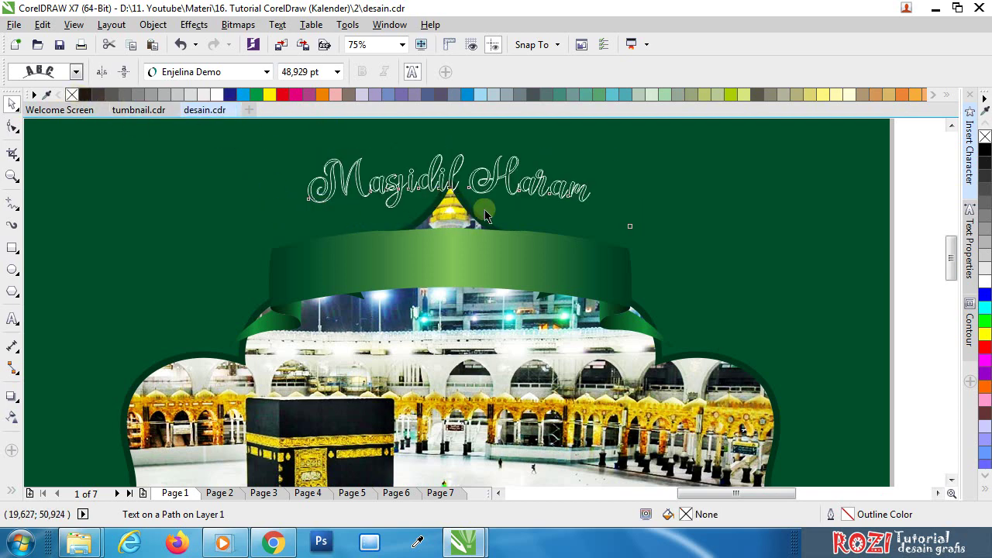
key("ctrl+z")
left_click(578, 218)
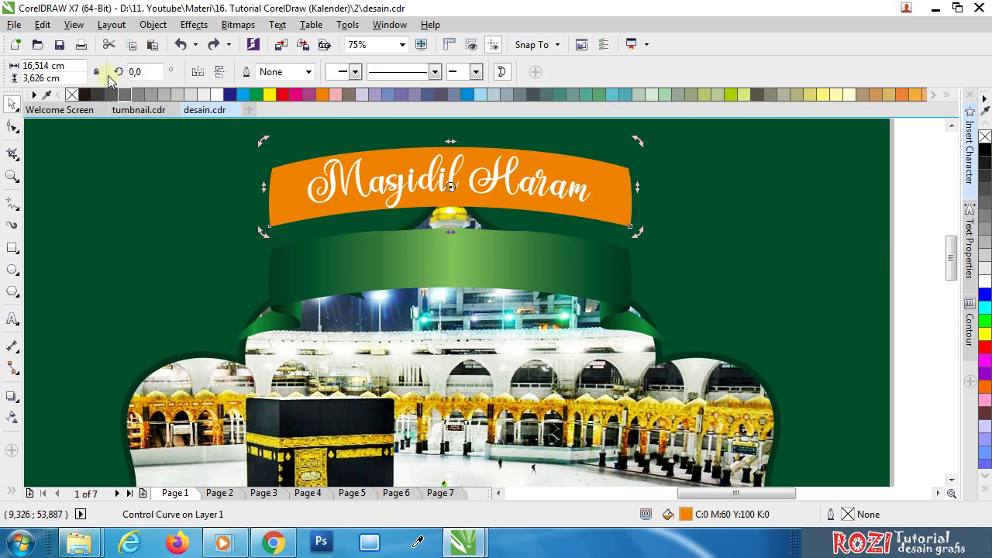
left_click(71, 95)
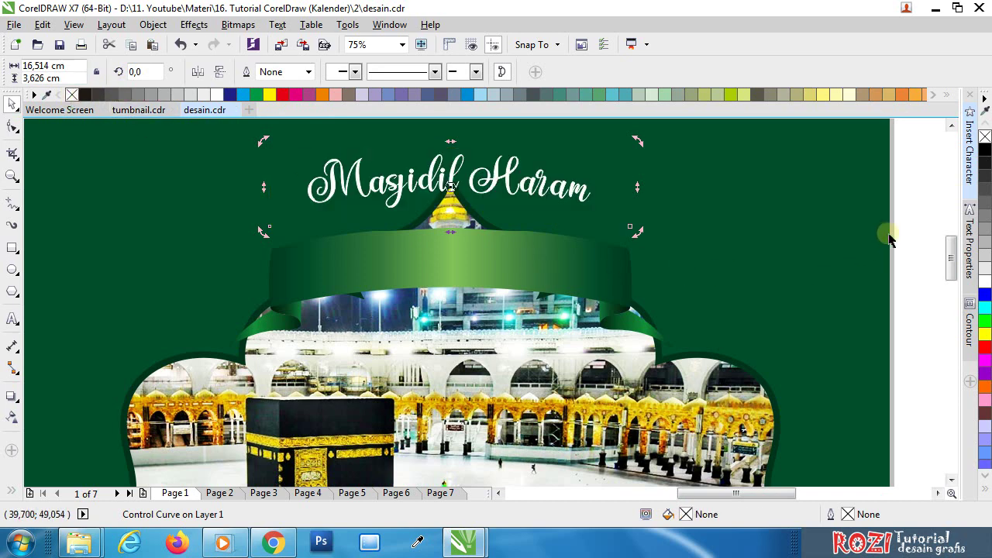
left_click(921, 212)
Step: Open the curved Masjidil Haram title for text editing on its path, and leave it without edits
scroll(473, 155, "up", 2)
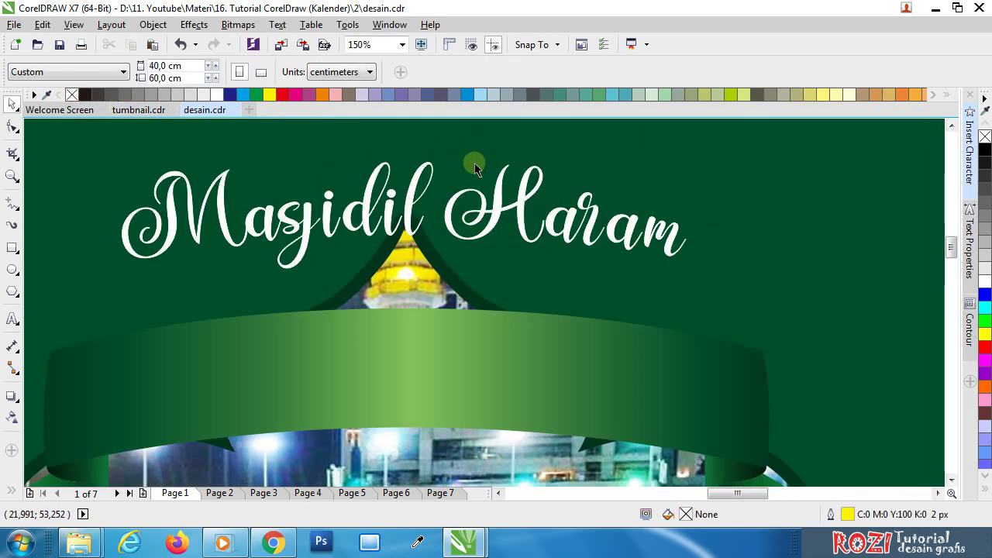
left_click(367, 207)
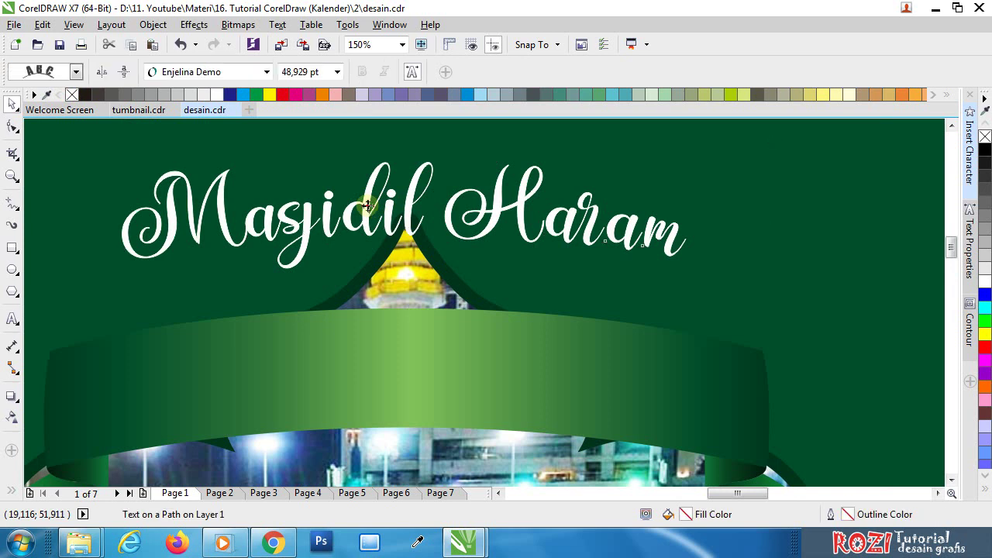
double_click(368, 206)
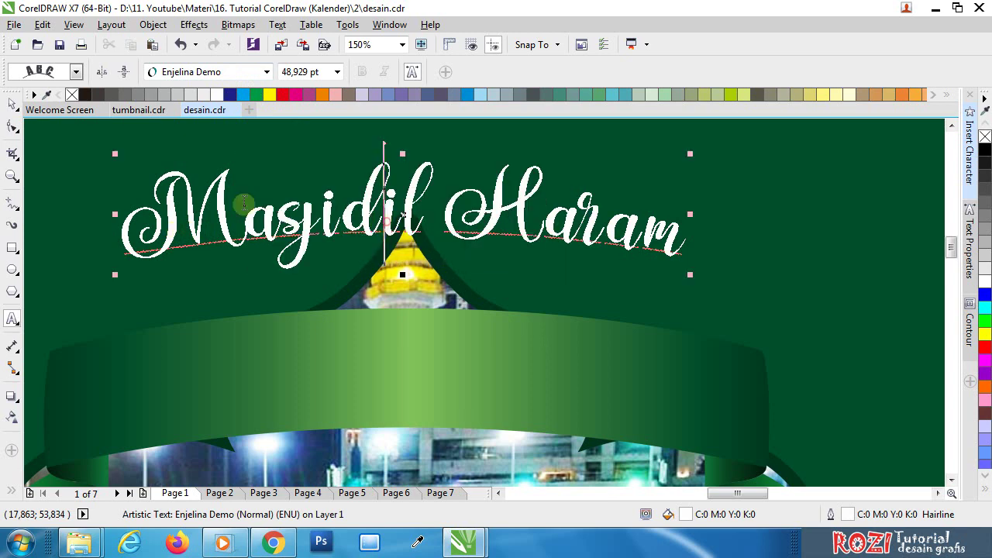
scroll(491, 228, "down", 2)
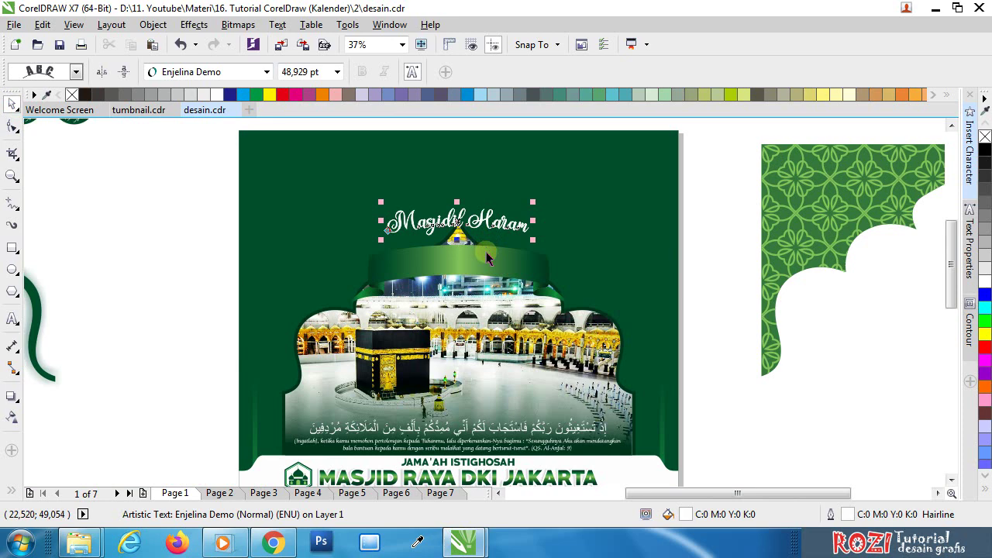
Step: Move the ribbon's green band up and its left end pieces out of place, and undo these moves
scroll(487, 258, "up", 1)
left_click(454, 271)
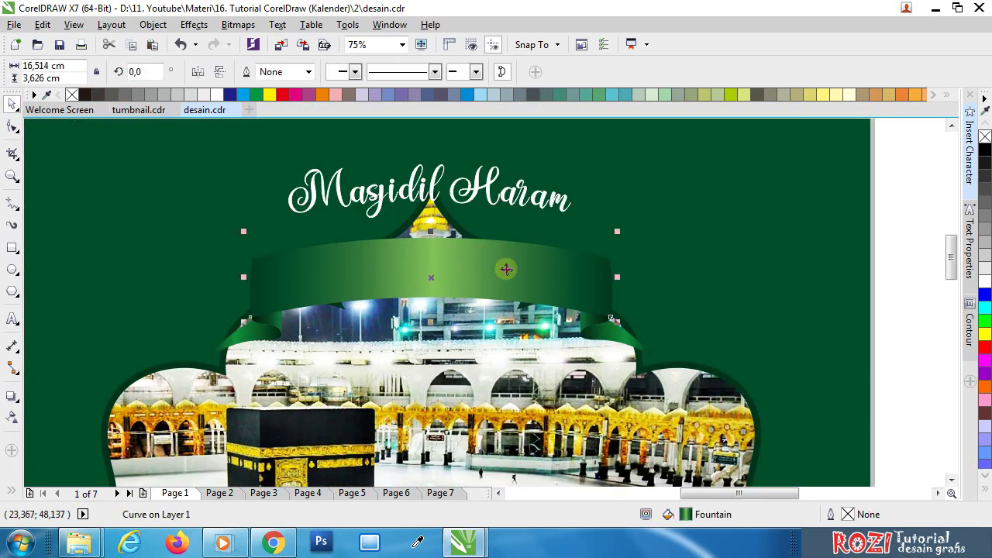
left_click_drag(504, 279, 504, 260)
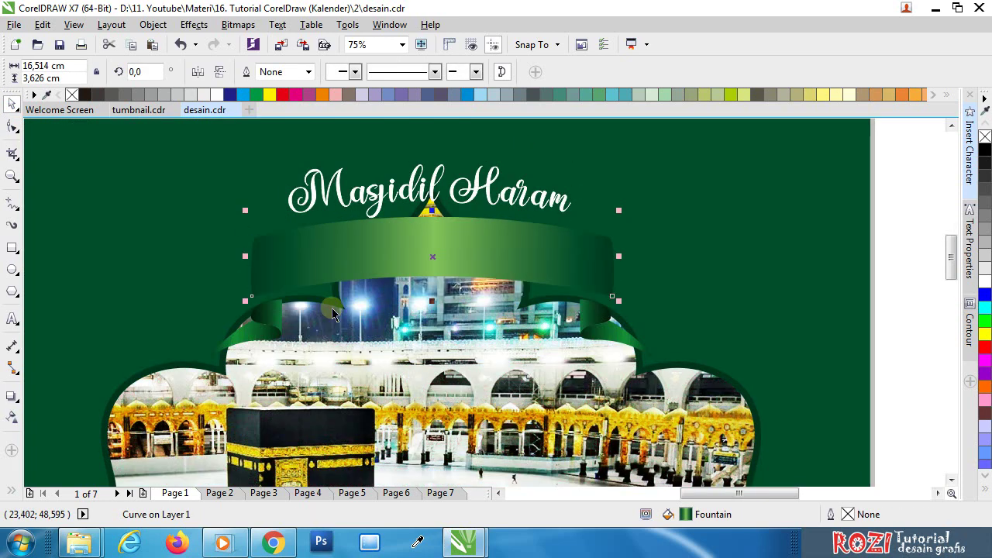
left_click(280, 320)
left_click_drag(252, 343, 227, 346)
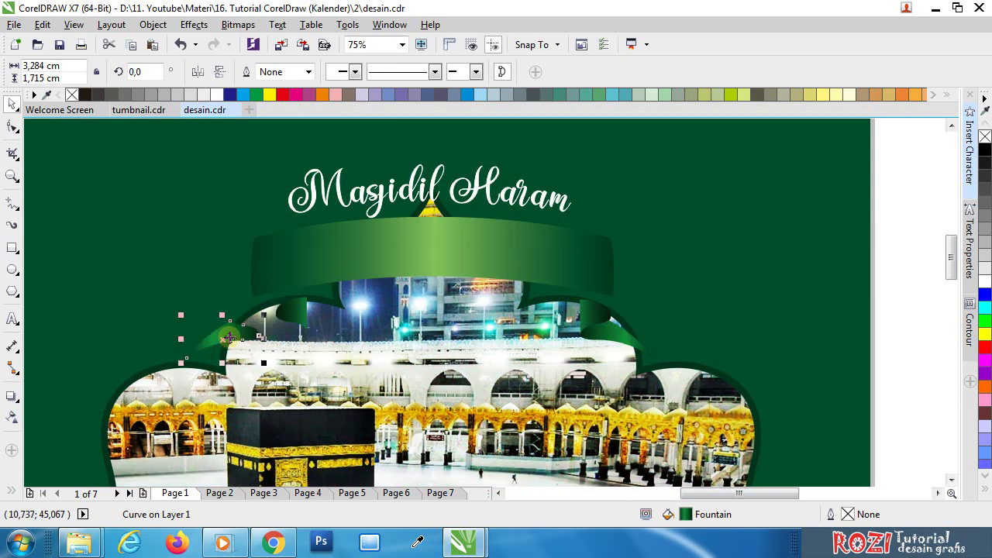
key("ctrl+z")
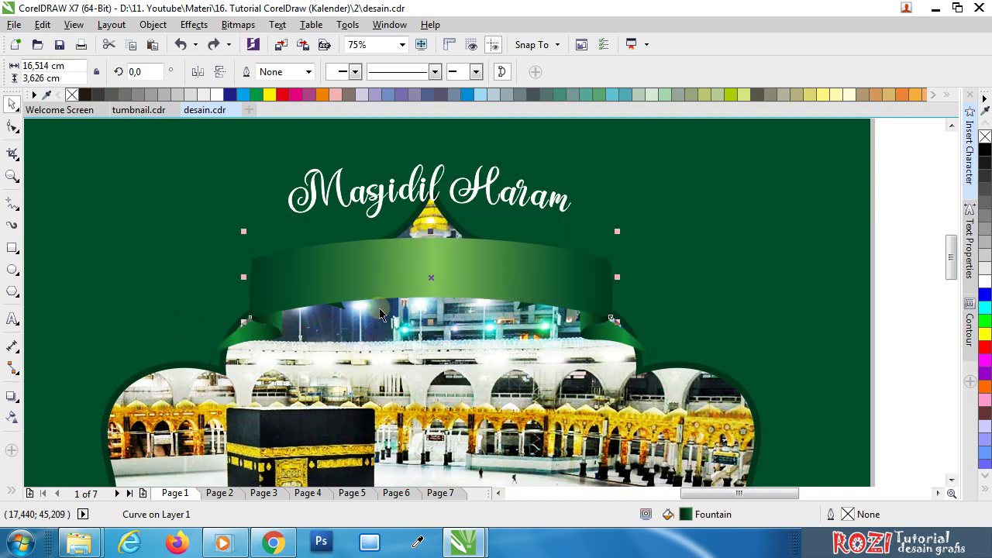
Step: Examine the colour nodes in the green ribbon band's fountain fill, and close the fill settings without changes
left_click(914, 274)
left_click(583, 266)
double_click(671, 512)
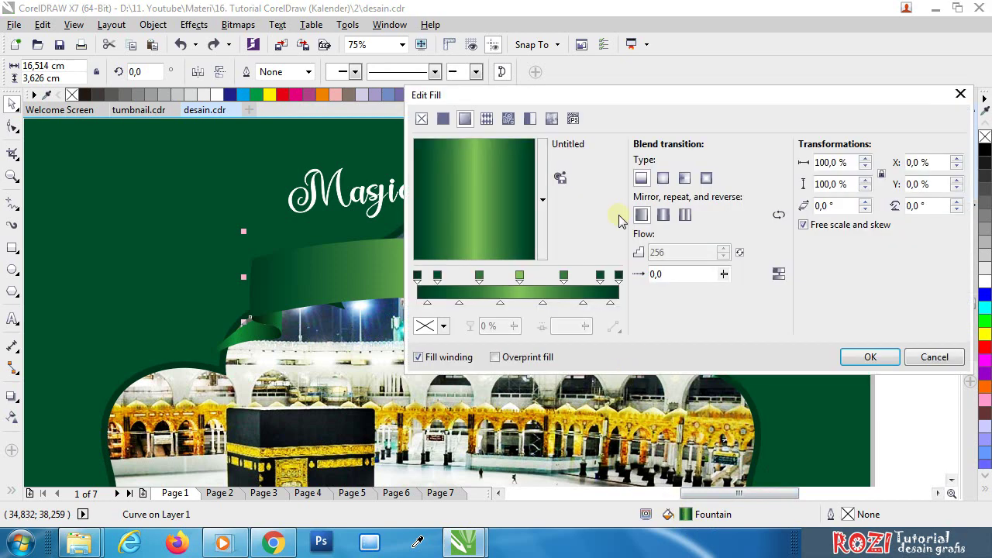
left_click_drag(629, 94, 430, 157)
left_click(219, 338)
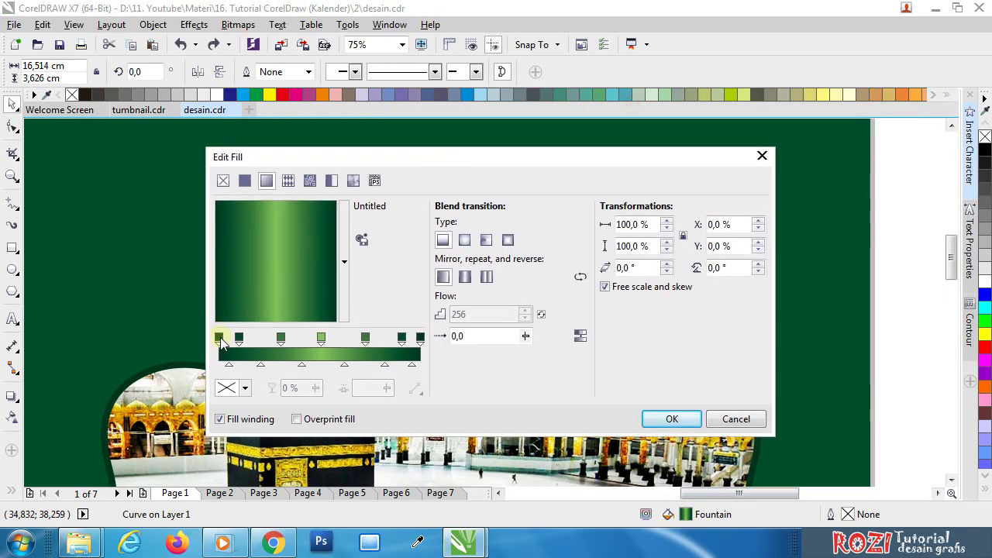
left_click(240, 339)
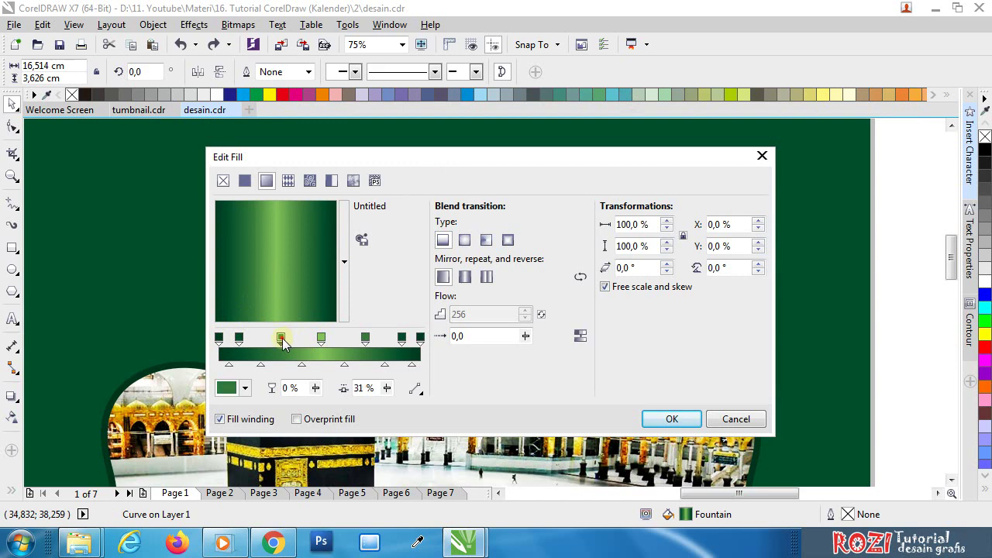
left_click(762, 157)
Step: Move the CMYK heading and colour swatches on Page 7 off the page to just above it, and return to Page 1
scroll(310, 364, "down", 4)
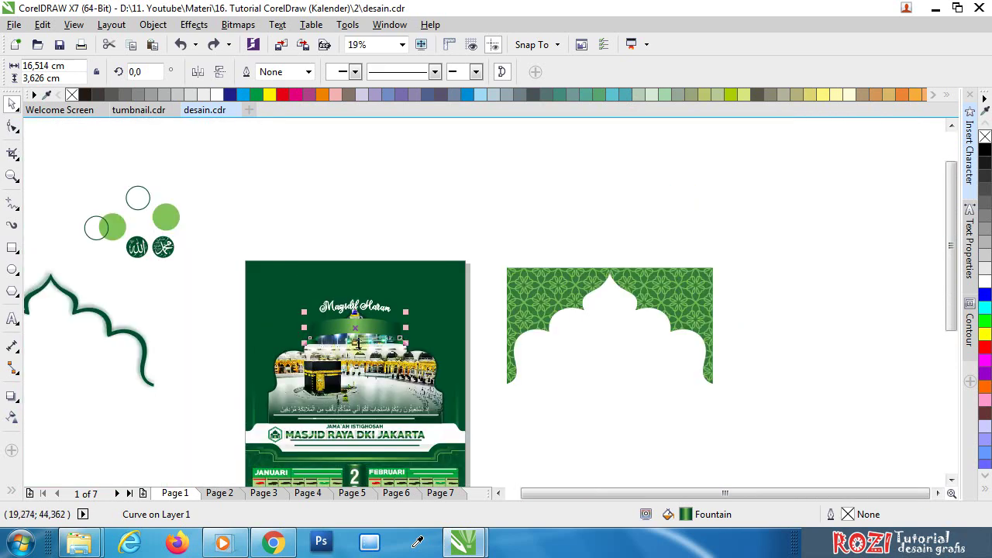
left_click(440, 493)
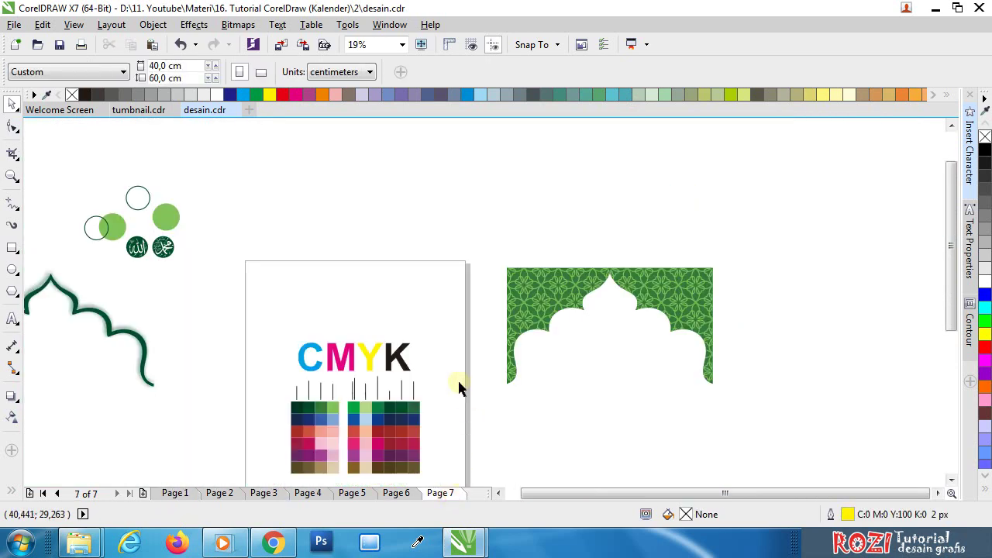
scroll(256, 341, "down", 2)
left_click_drag(265, 325, 389, 435)
left_click_drag(340, 383, 333, 271)
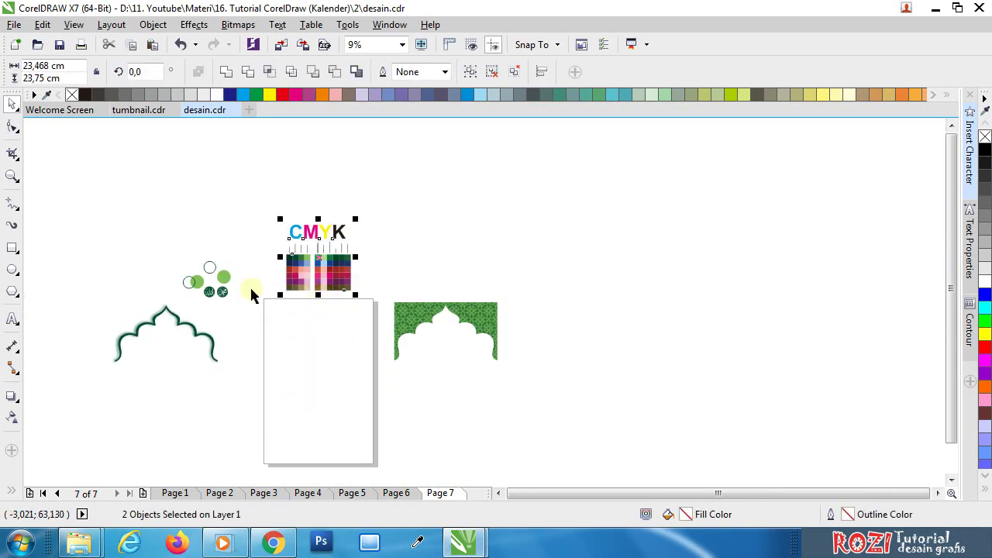
left_click(175, 493)
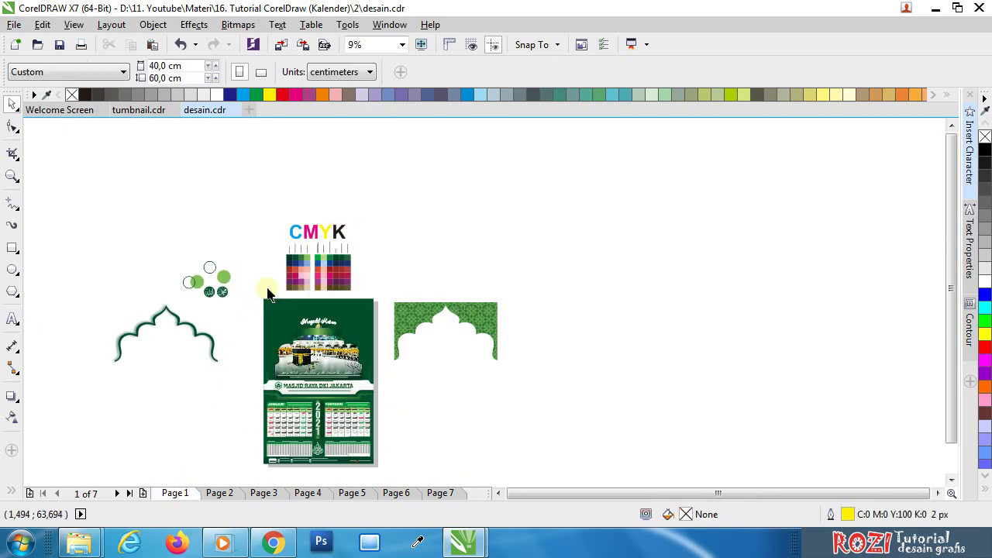
Step: Move the CMYK colour swatches down over the top of the calendar page, just above the Masjidil Haram title
scroll(266, 283, "up", 4)
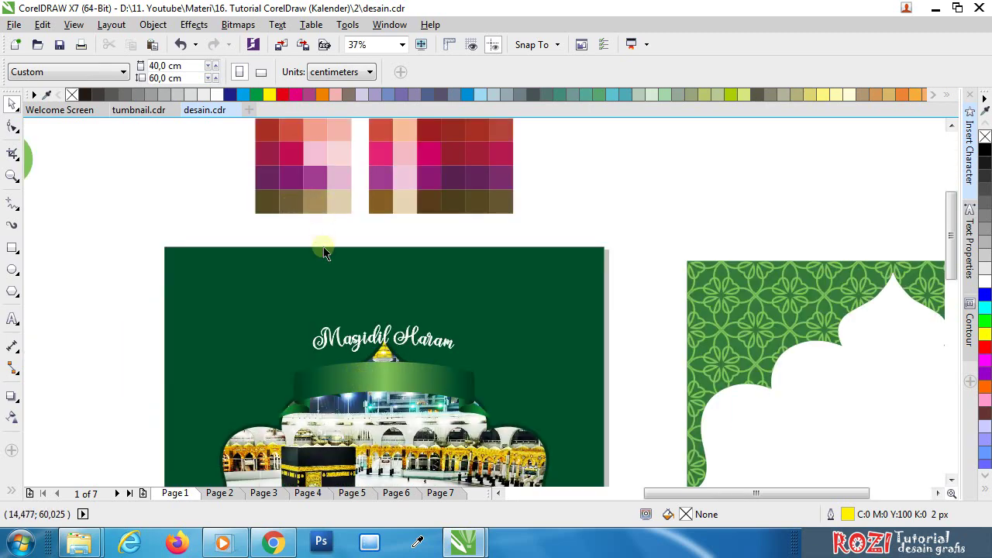
scroll(329, 250, "up", 1)
scroll(398, 264, "down", 1)
scroll(390, 392, "up", 2)
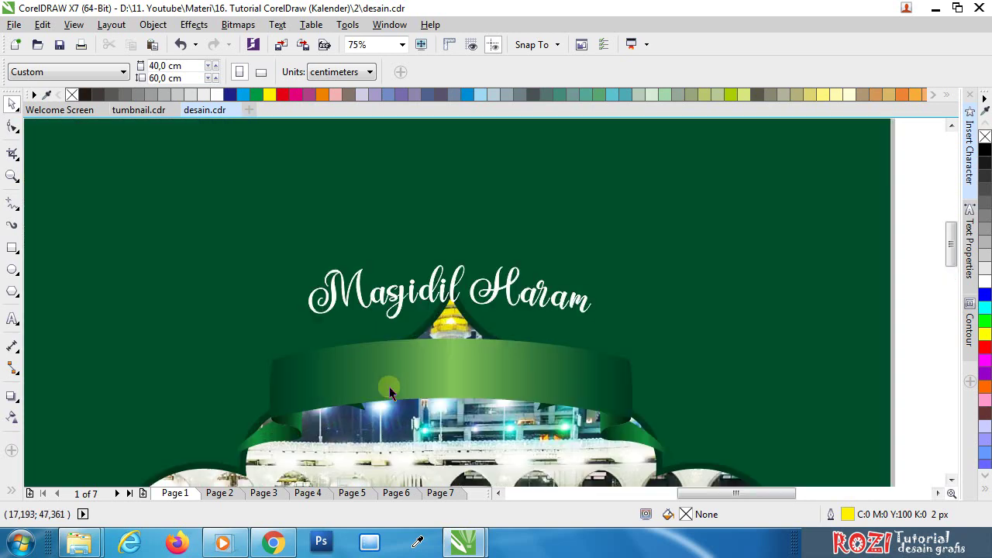
scroll(444, 290, "down", 2)
left_click_drag(294, 184, 635, 139)
left_click_drag(499, 160, 484, 273)
Step: Edit the ribbon band's fountain fill and sample the darkest brown swatch (C66 M65 Y96 K32) for its first colour node
scroll(447, 316, "up", 2)
left_click(461, 317)
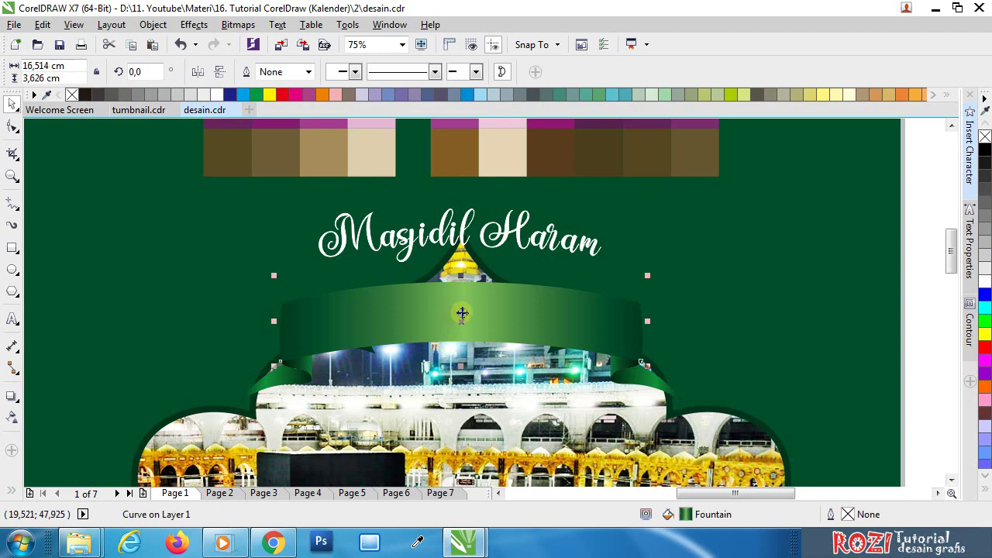
double_click(686, 515)
left_click_drag(392, 162, 868, 148)
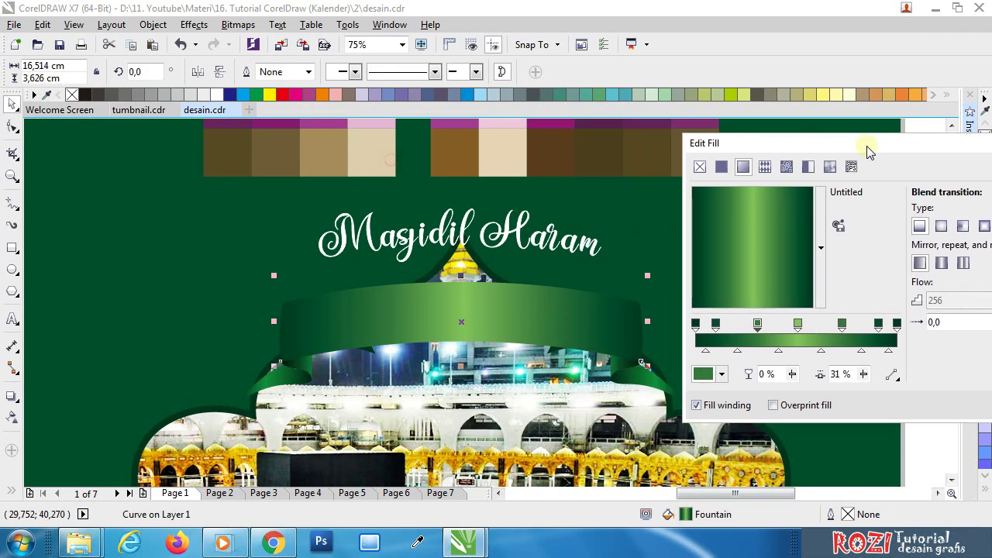
left_click(695, 326)
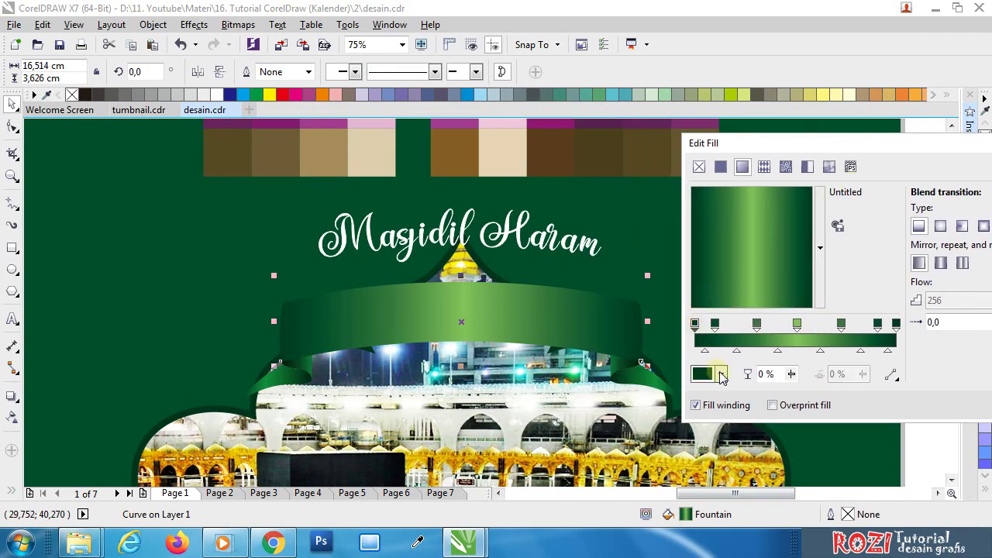
left_click(721, 372)
left_click(752, 214)
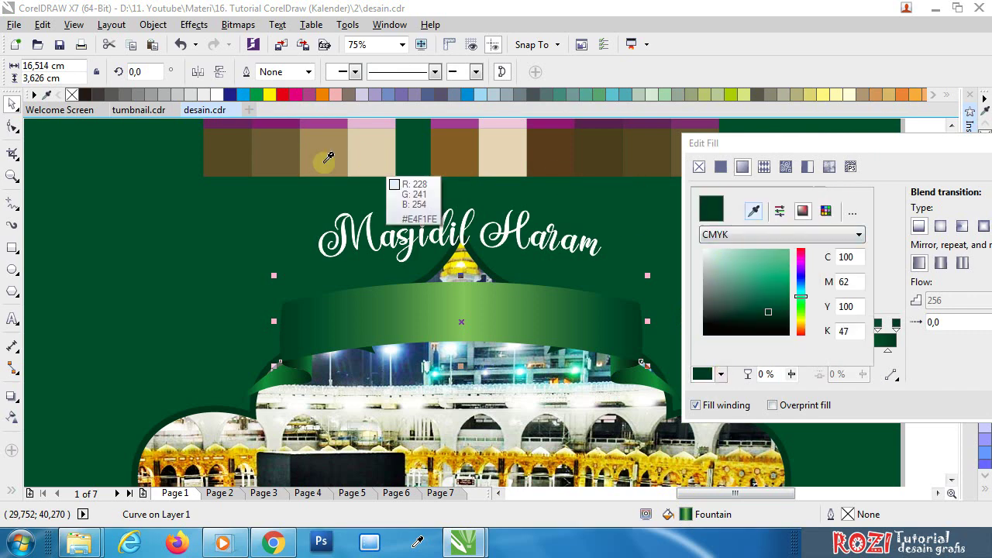
left_click(222, 160)
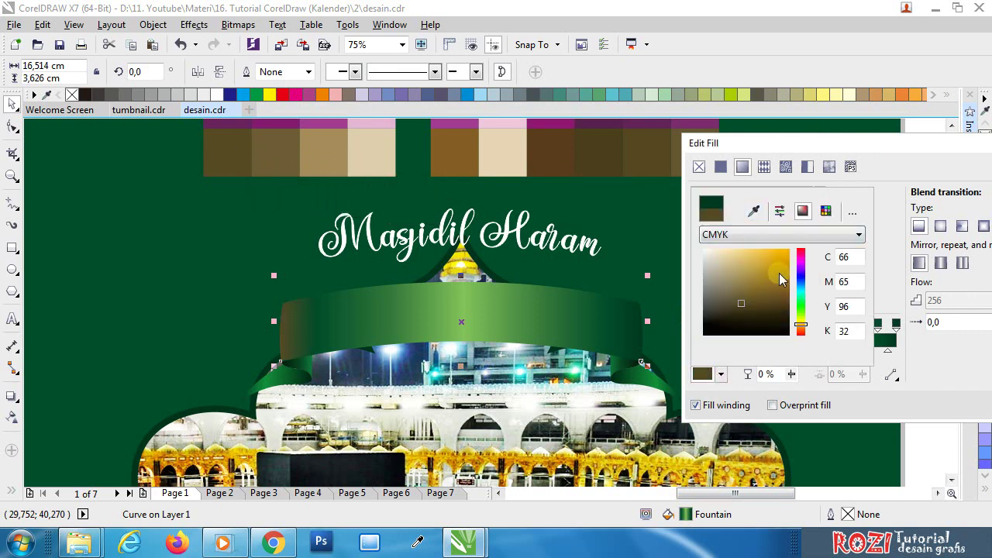
left_click(763, 225)
Step: Sample brown swatches for the band's fill nodes: C61 M62 Y88 K18 at 10% and C42 M46 Y69 K0 at 31%
left_click(714, 323)
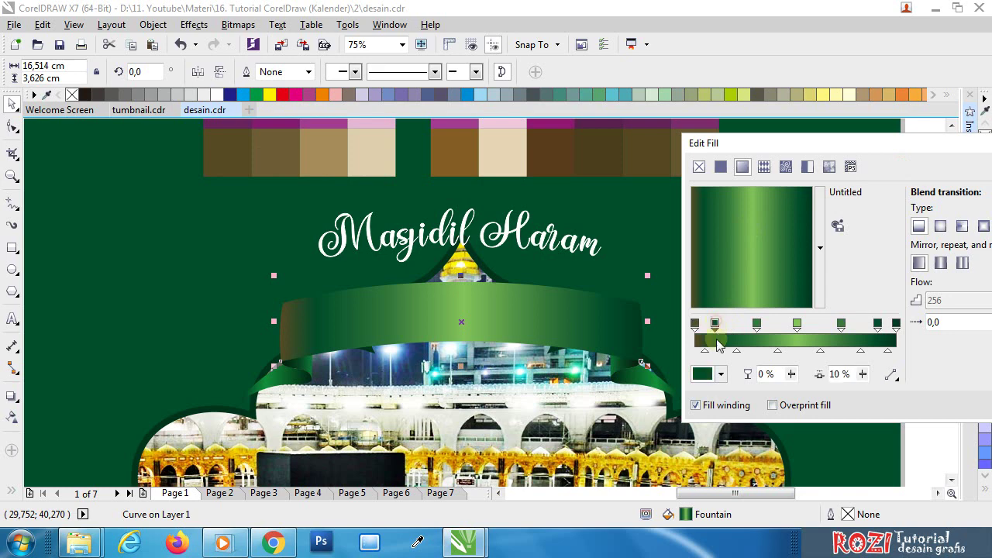
left_click(721, 374)
left_click(752, 214)
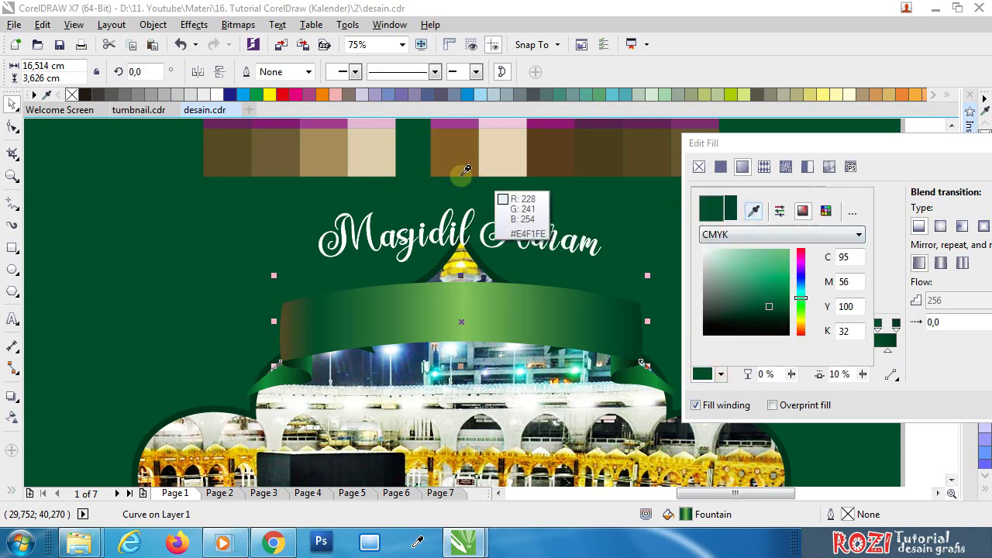
left_click(281, 159)
left_click(872, 217)
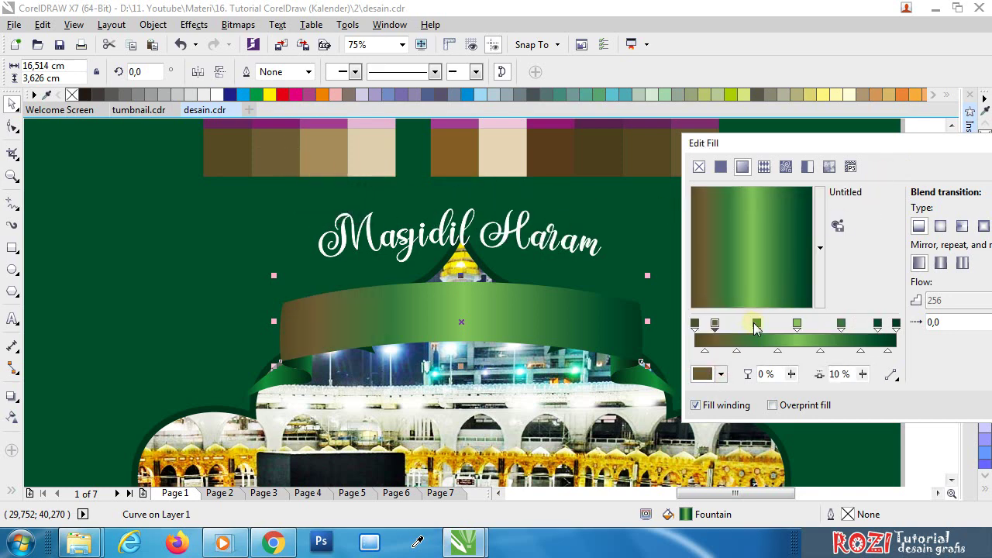
left_click(722, 375)
left_click(753, 211)
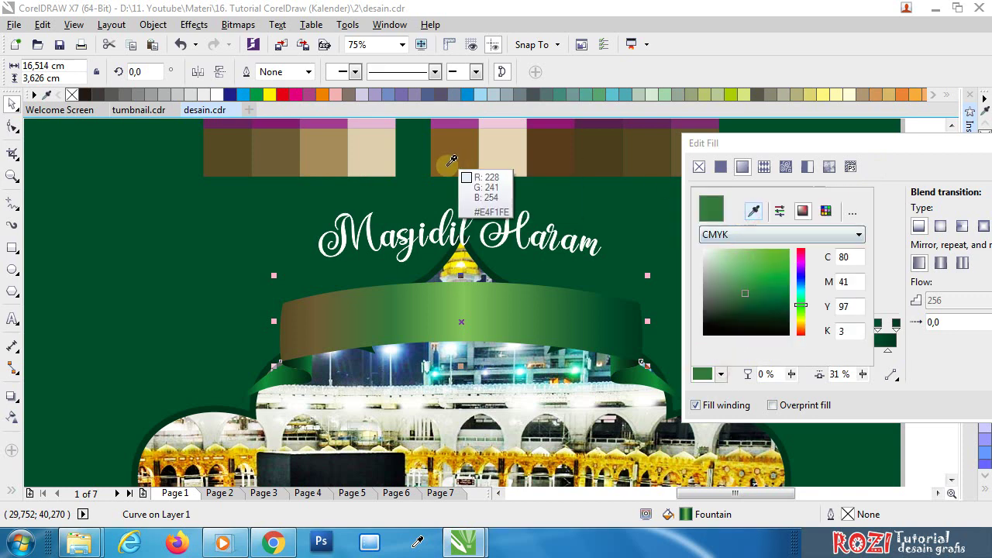
left_click(337, 148)
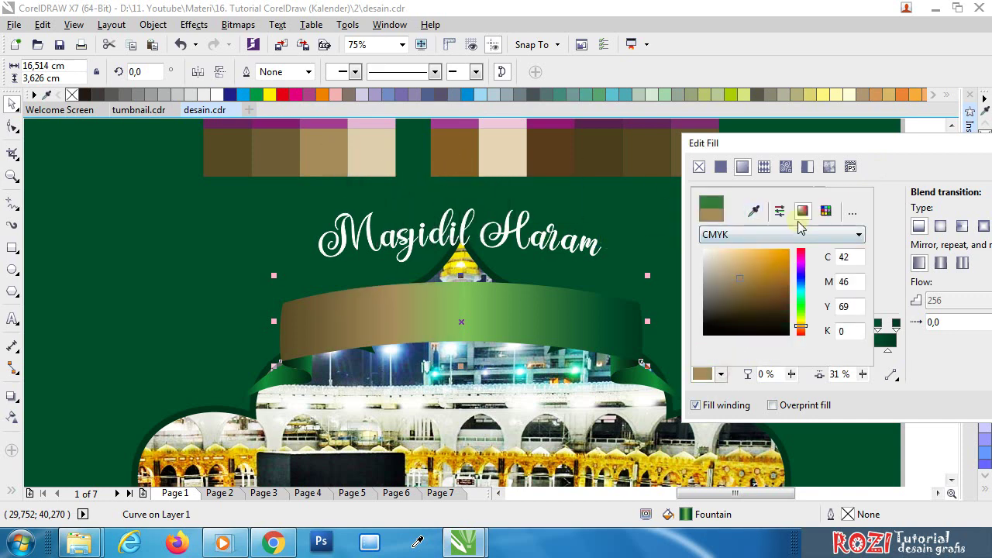
left_click(887, 177)
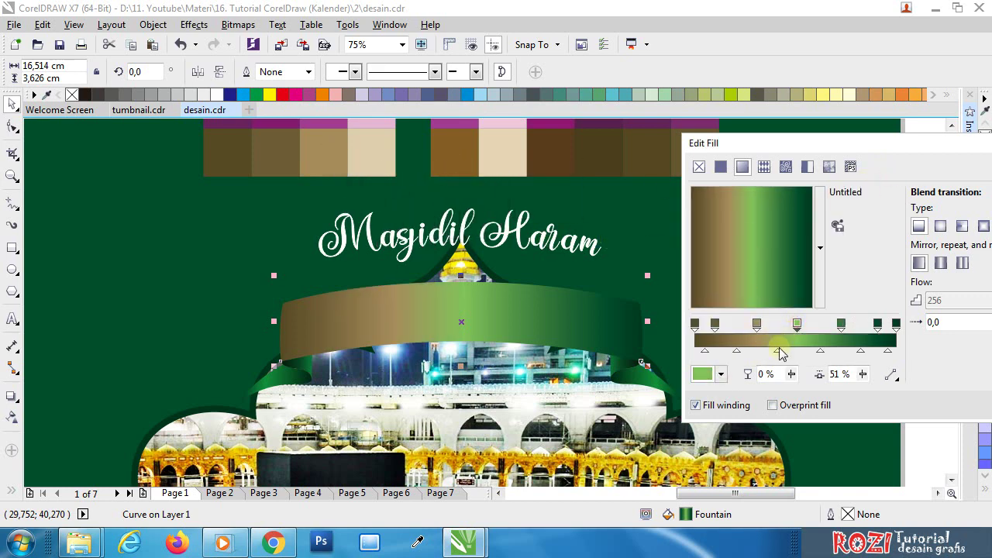
Step: Sample swatch colours for the next fill nodes: cream C15 M20 Y33 K0 at 51% and light brown C42 M46 Y69 K0 at 73%
left_click(722, 374)
left_click(754, 211)
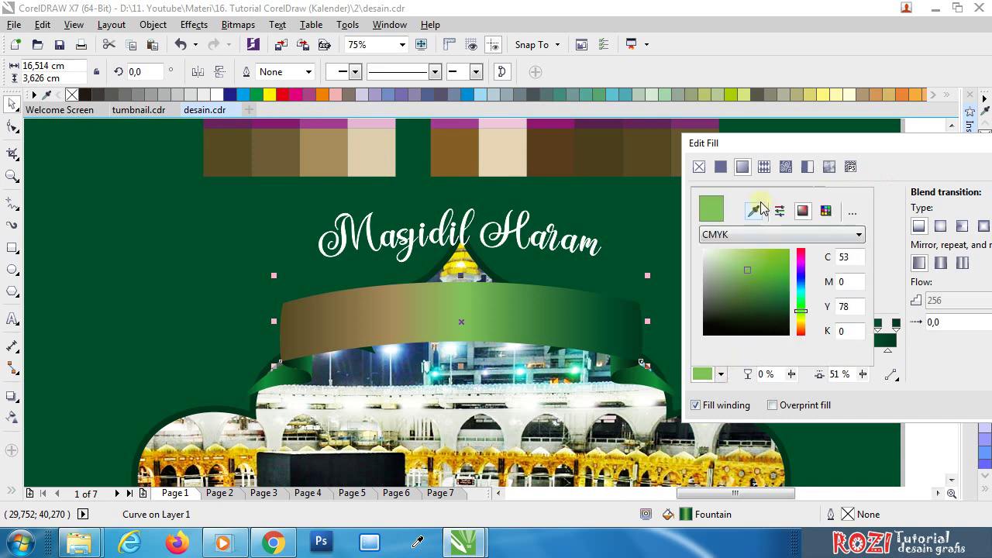
left_click(379, 158)
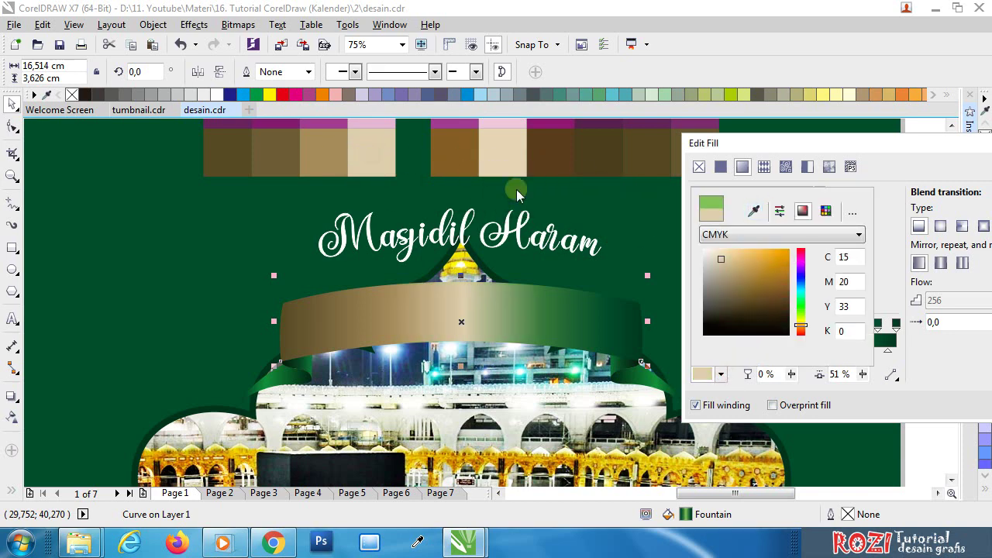
left_click(938, 373)
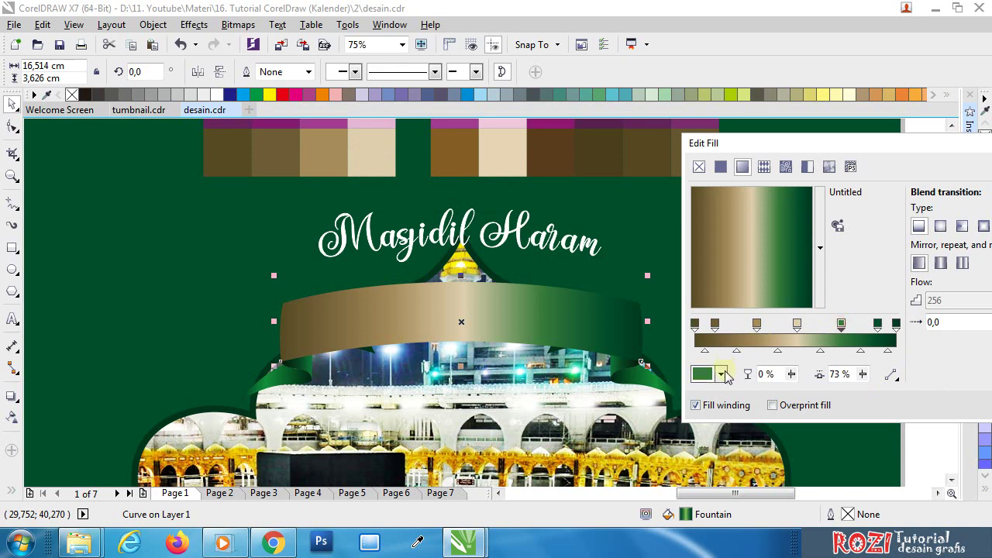
left_click(722, 374)
left_click(756, 213)
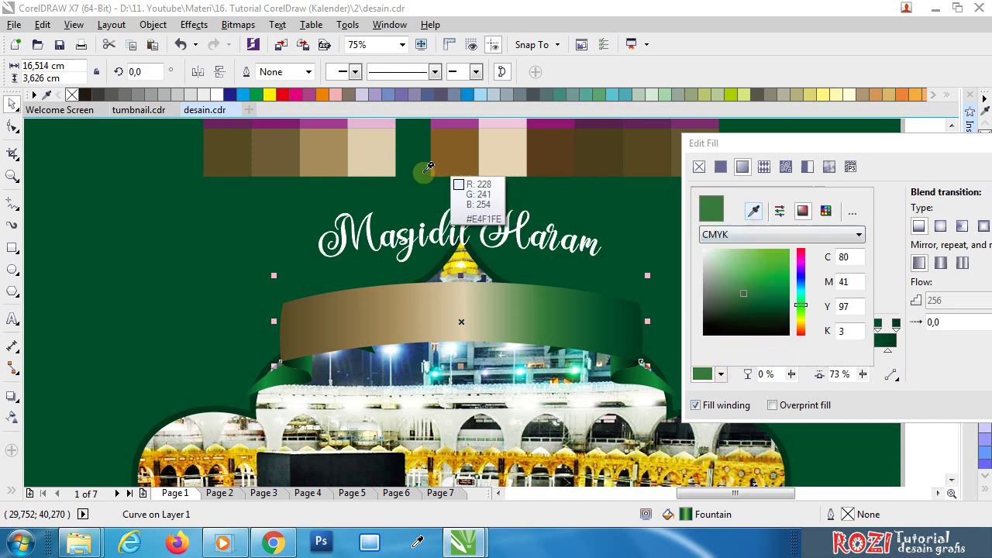
left_click(343, 163)
left_click(946, 369)
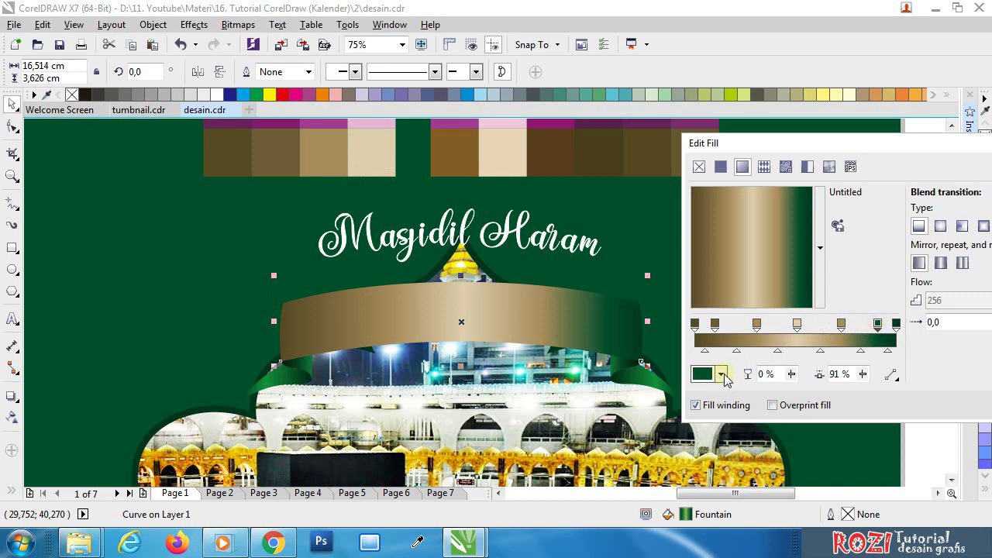
Step: Sample the light brown swatch (C42 M46 Y69 K0) for the fill node at 91%
left_click(722, 375)
left_click(753, 211)
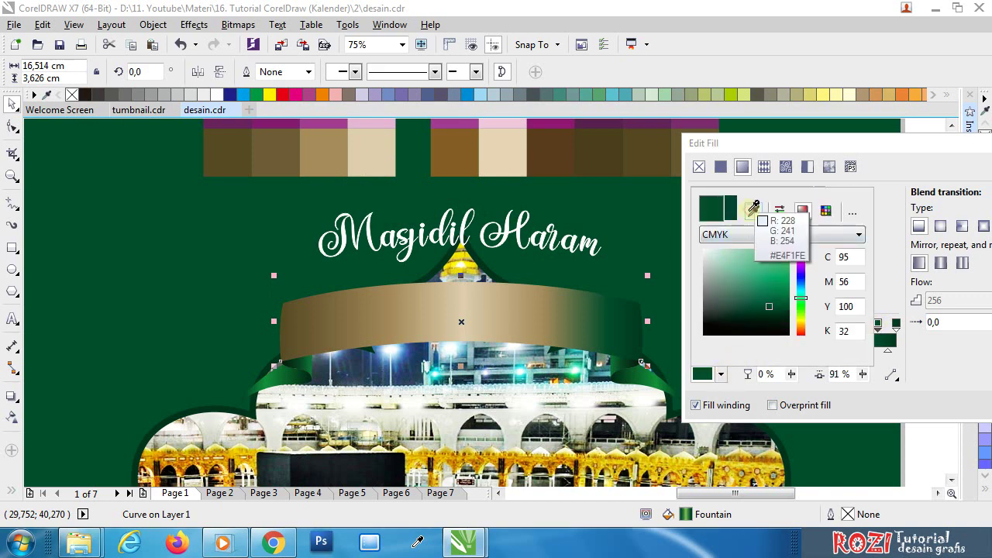
left_click(327, 148)
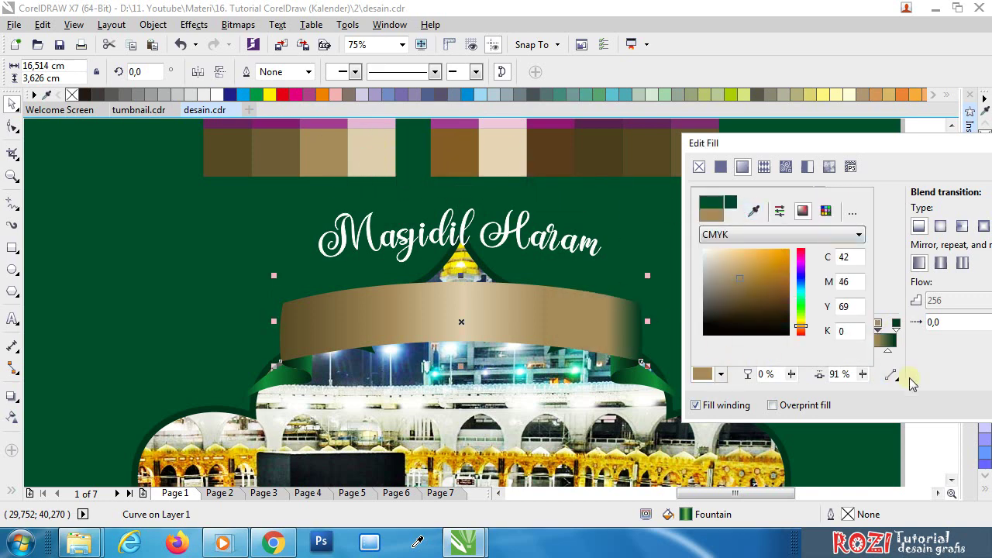
left_click(942, 365)
Step: Sample the darkest brown swatch (C66 M65 Y96 K32) for the gradient's end node at 100%
left_click(896, 324)
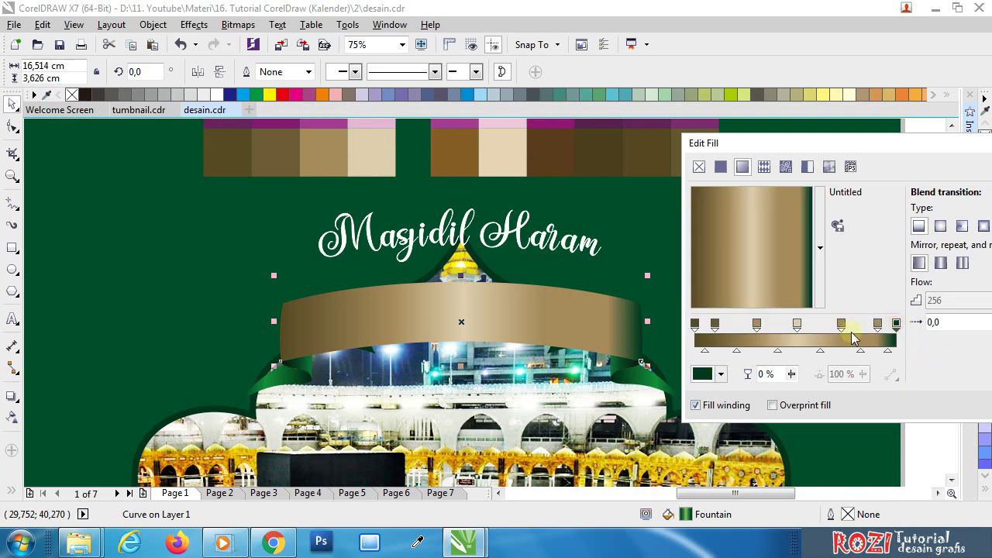
left_click(722, 374)
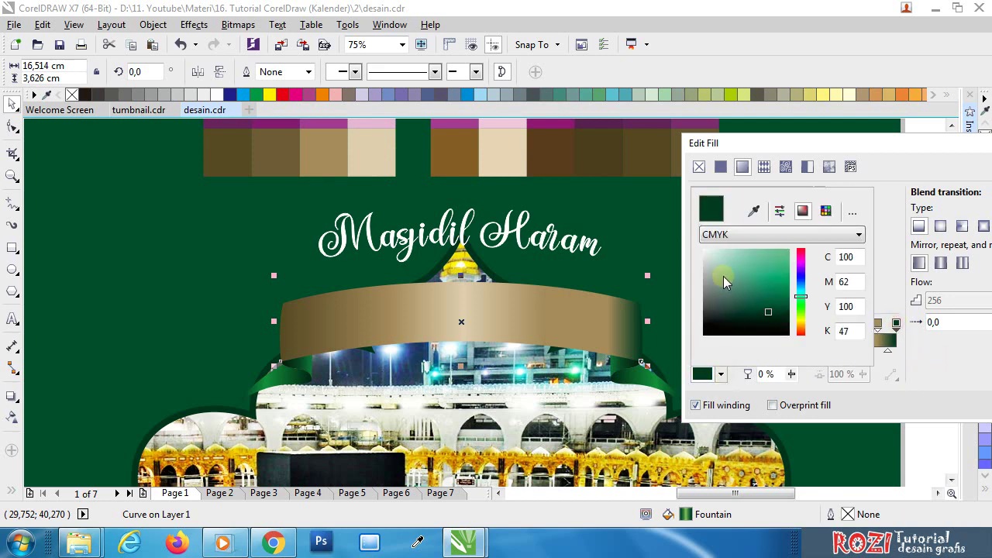
left_click(753, 217)
left_click(245, 159)
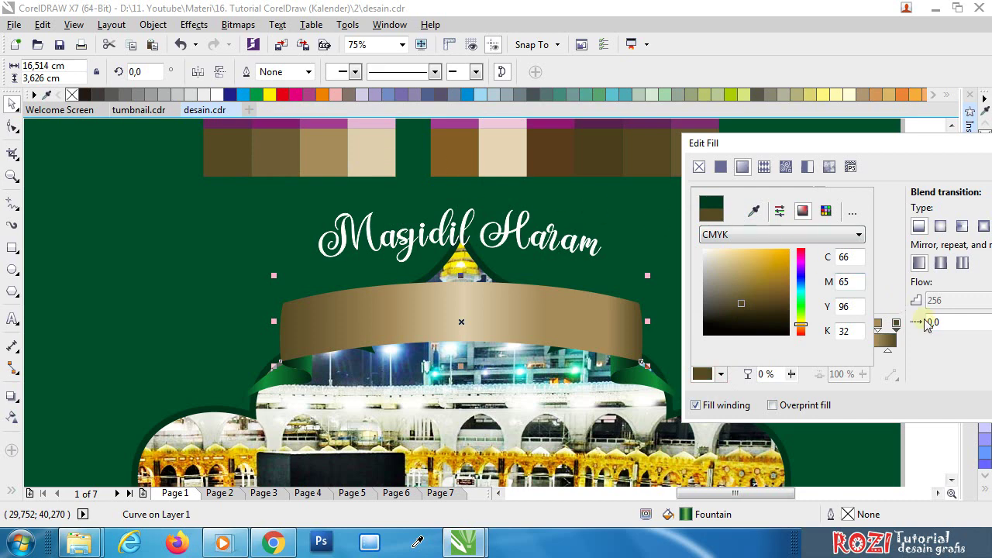
left_click(951, 352)
Step: Change the 91% node to the medium brown swatch (C61 M62 Y88 K18) and apply the fountain fill to the band
left_click(877, 324)
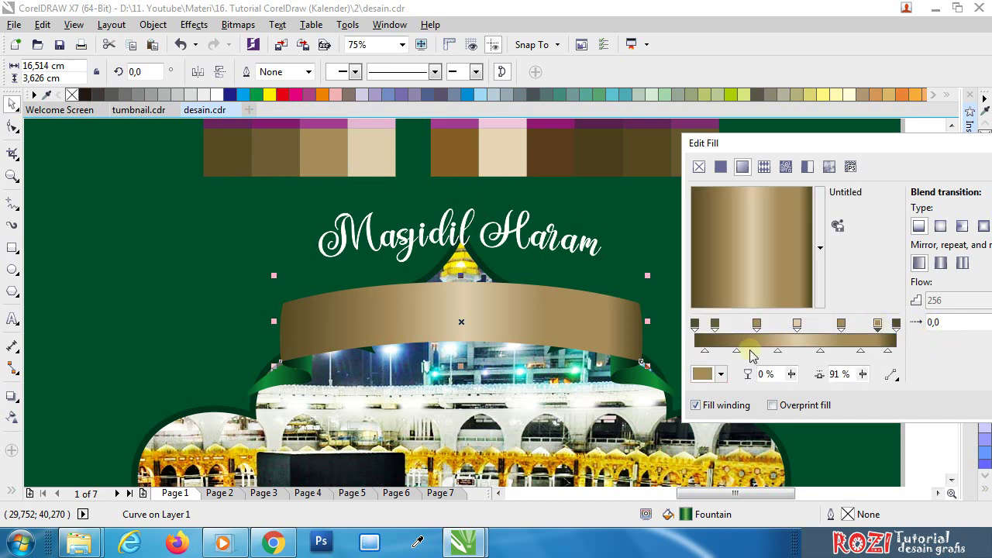
left_click(721, 374)
left_click(754, 210)
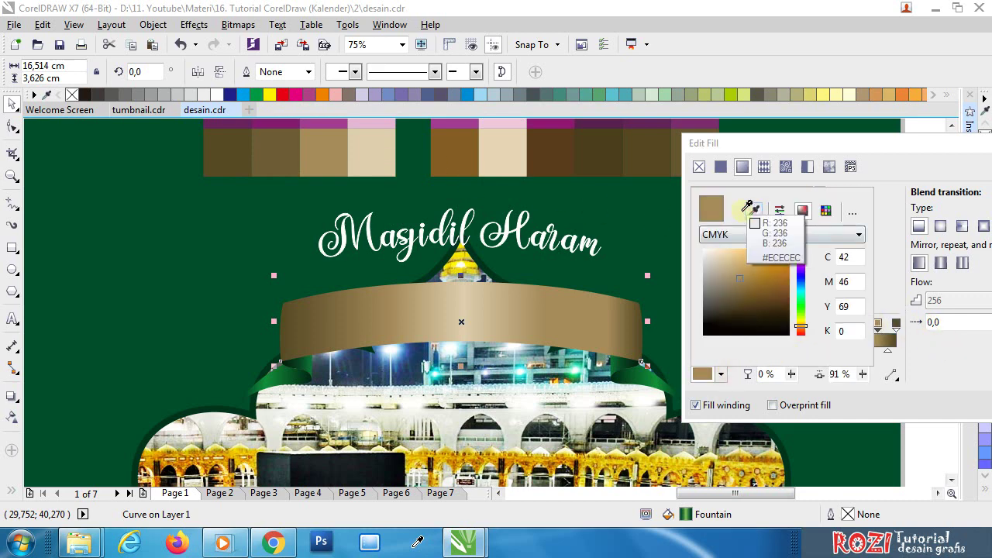
left_click(272, 159)
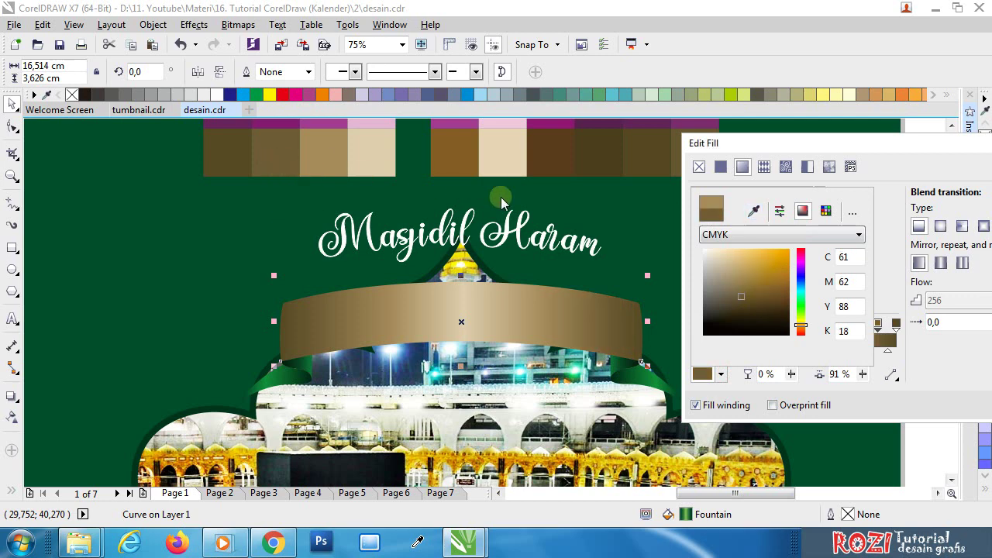
left_click(959, 354)
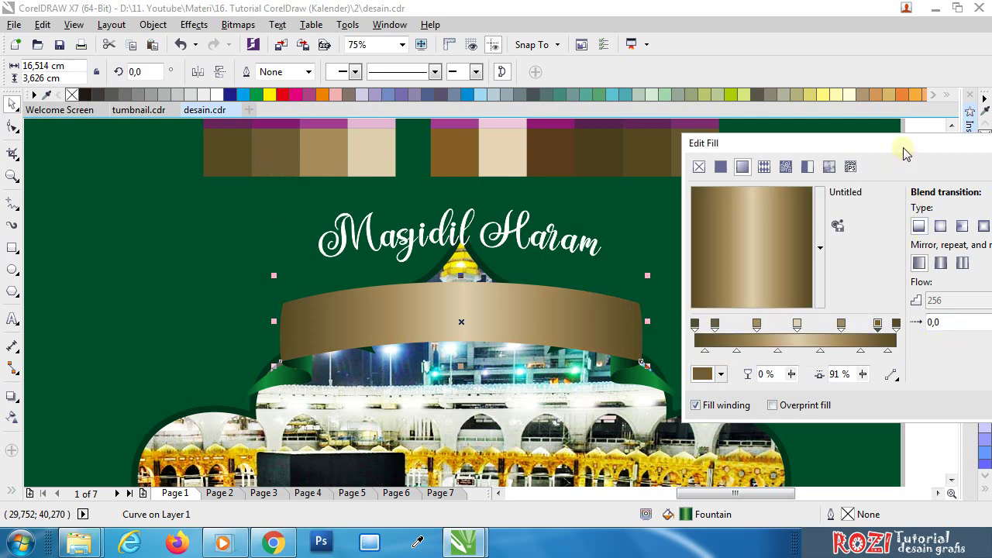
left_click_drag(906, 154, 583, 160)
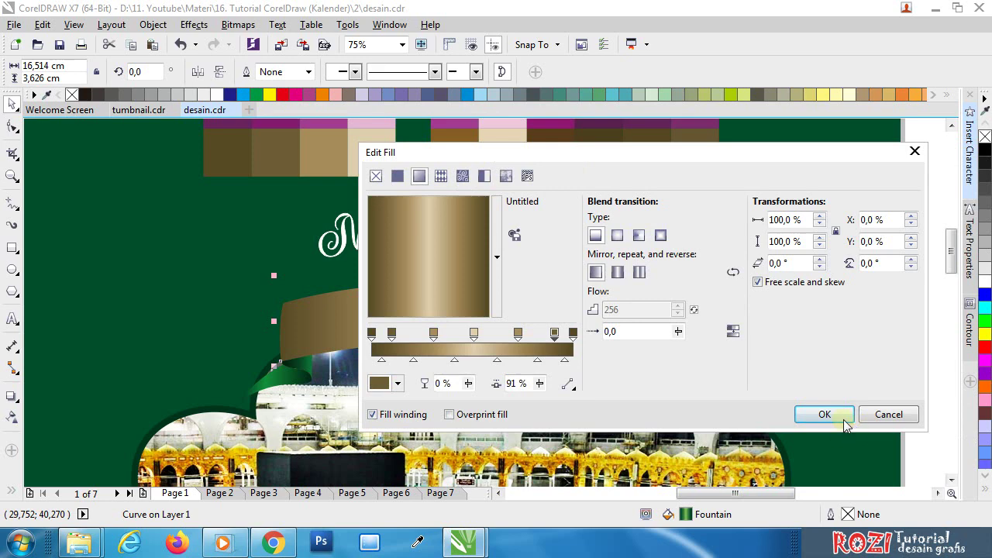
left_click(825, 414)
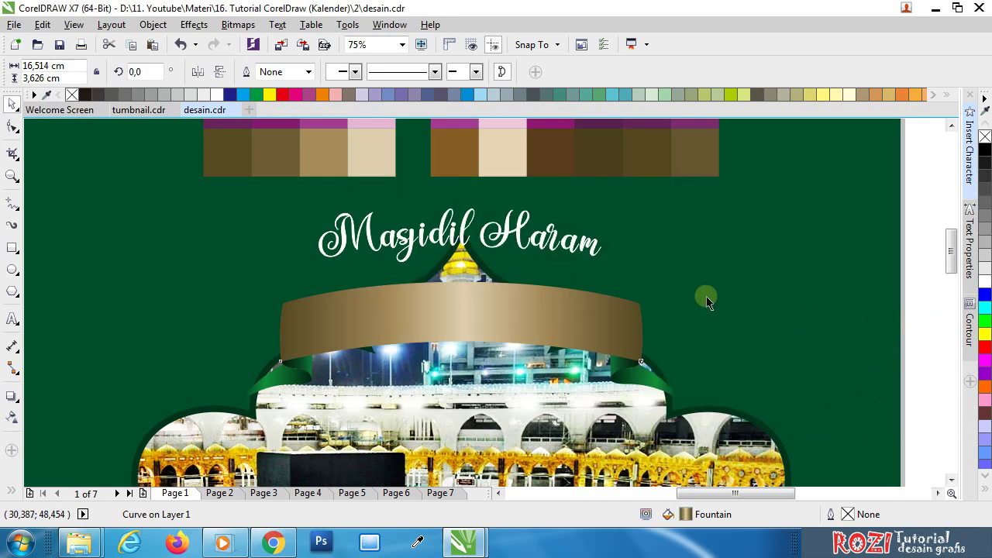
Step: Examine the recoloured ribbon band and its green folds and tails, selecting the left tail last
scroll(707, 296, "down", 2)
left_click(272, 310)
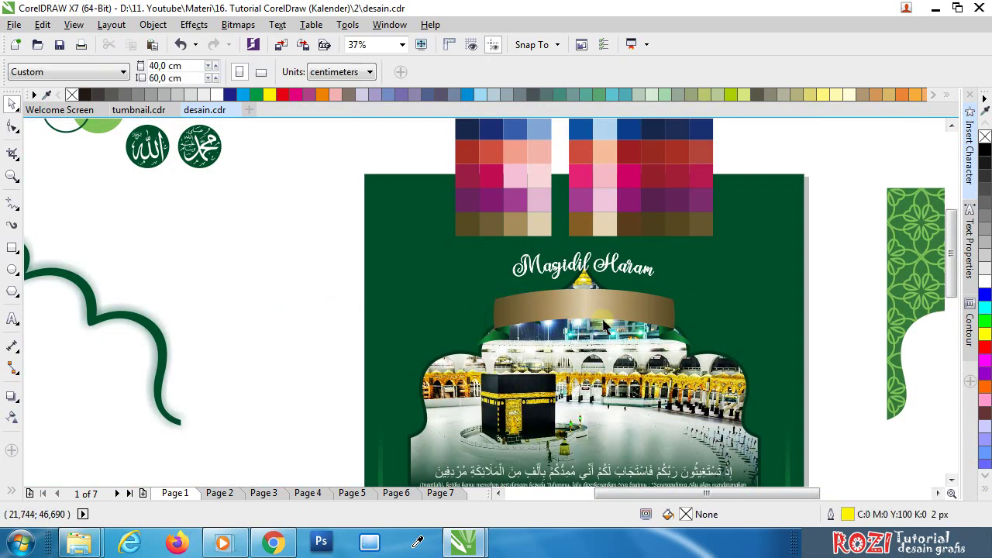
scroll(604, 326, "up", 2)
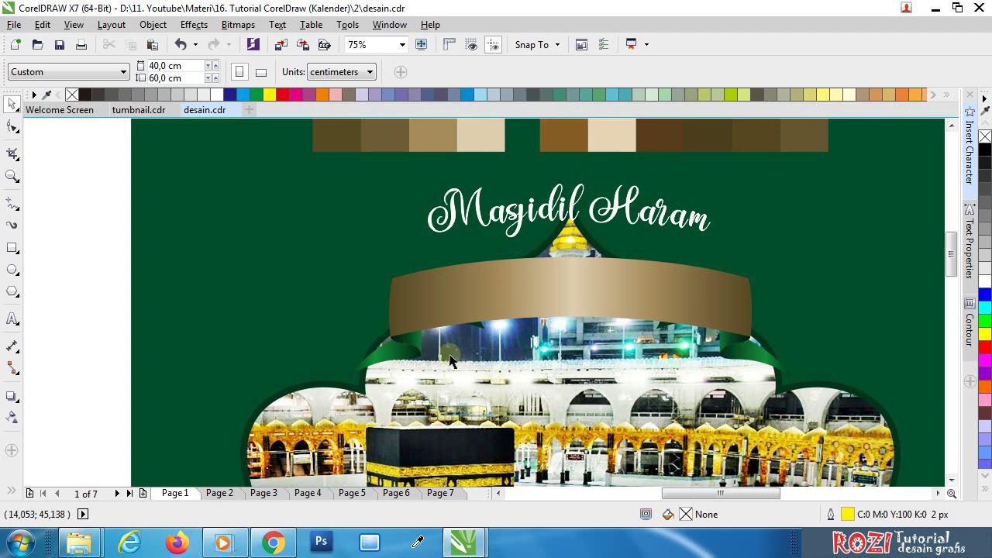
scroll(509, 329, "down", 2)
scroll(470, 321, "up", 2)
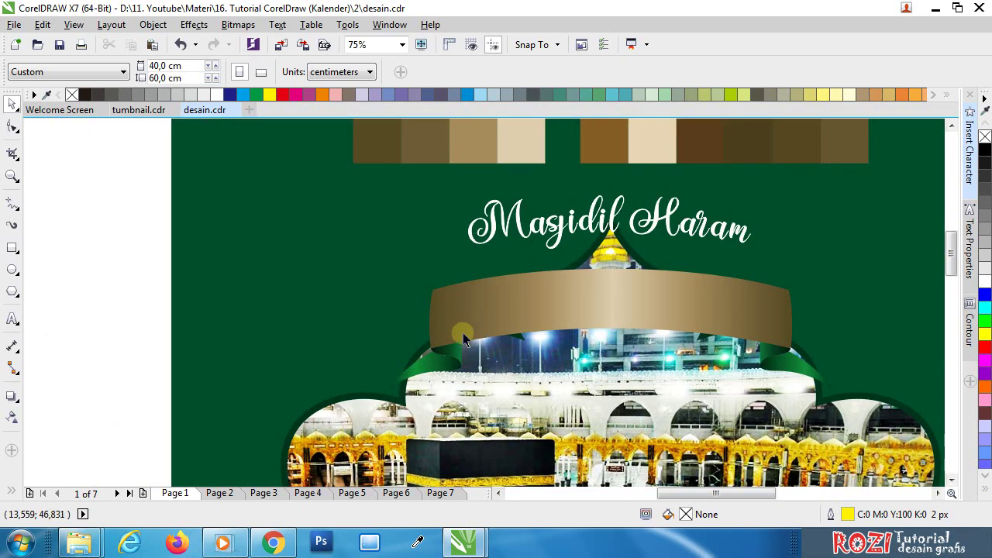
left_click(451, 349)
left_click(784, 358)
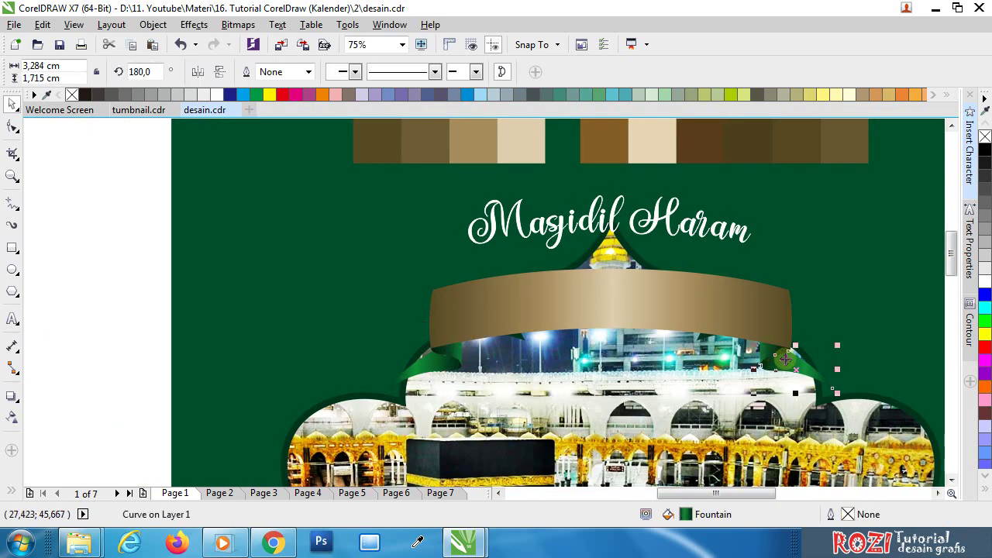
left_click(455, 357)
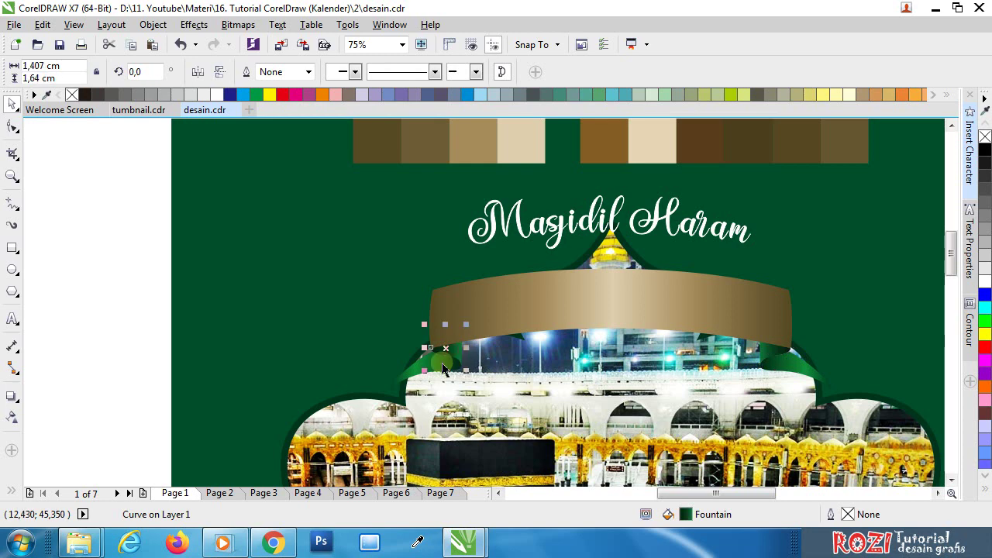
left_click(459, 358)
left_click(463, 359)
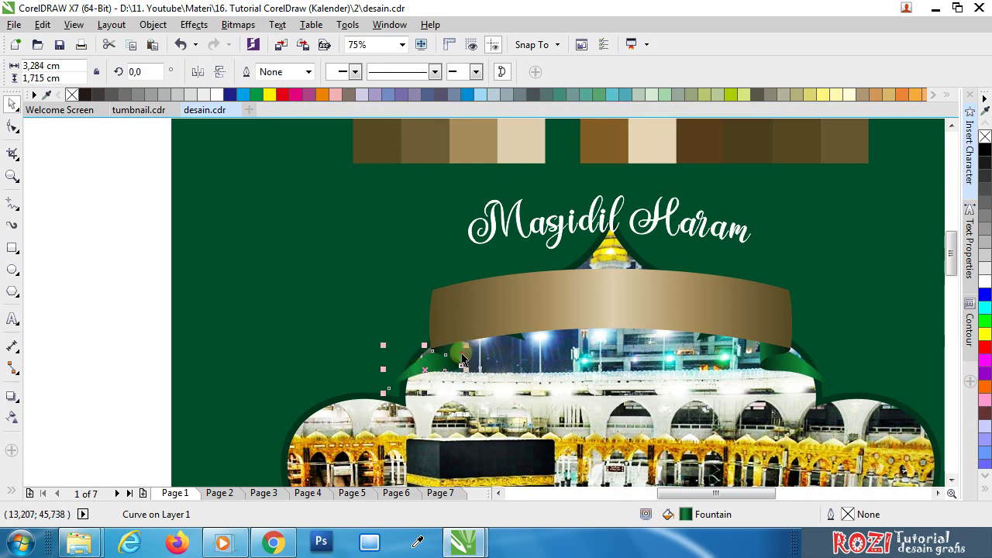
Step: Open the left ribbon fold's fountain fill and sample the darkest brown swatch (C66 M65 Y96 K32) for its start node
left_click(463, 359)
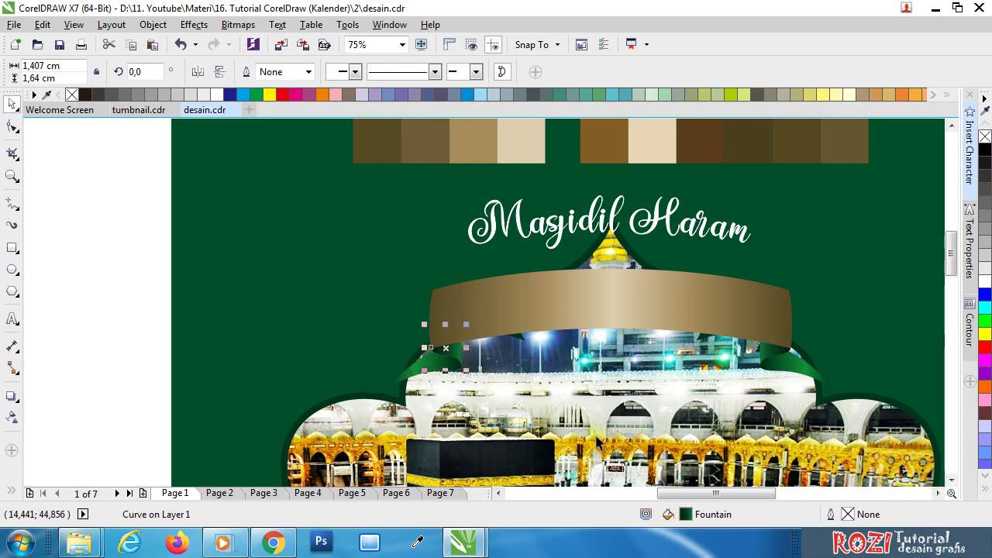
double_click(686, 516)
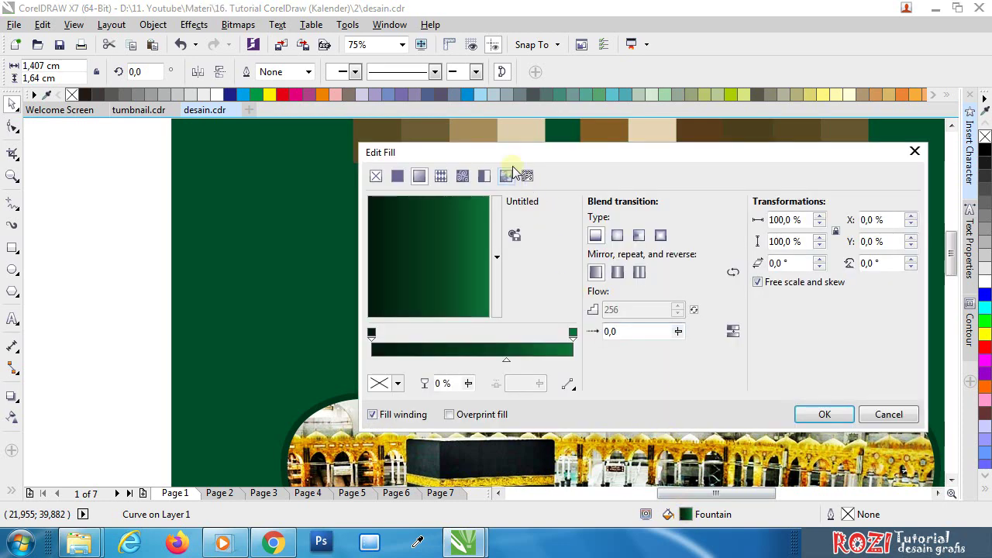
left_click_drag(512, 166, 777, 161)
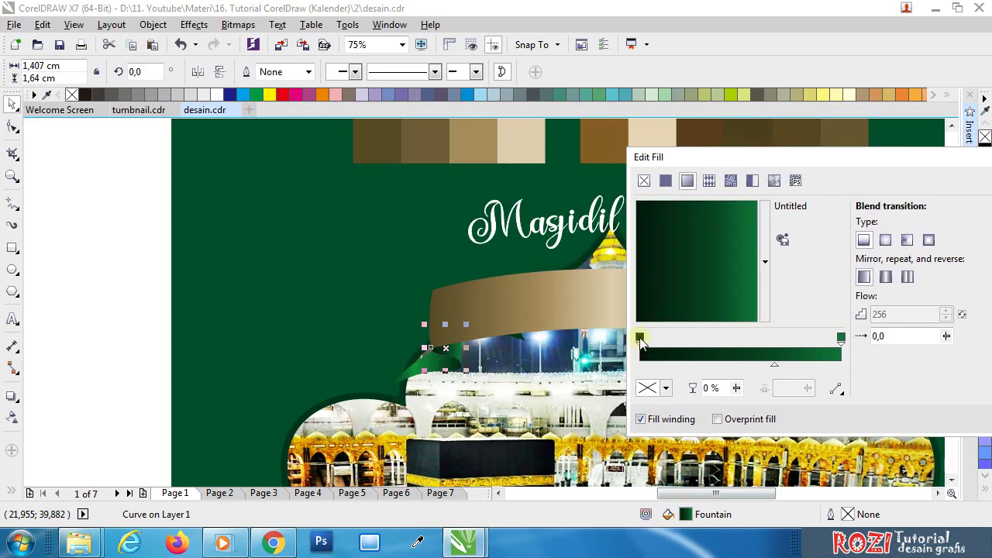
left_click(665, 388)
left_click(698, 225)
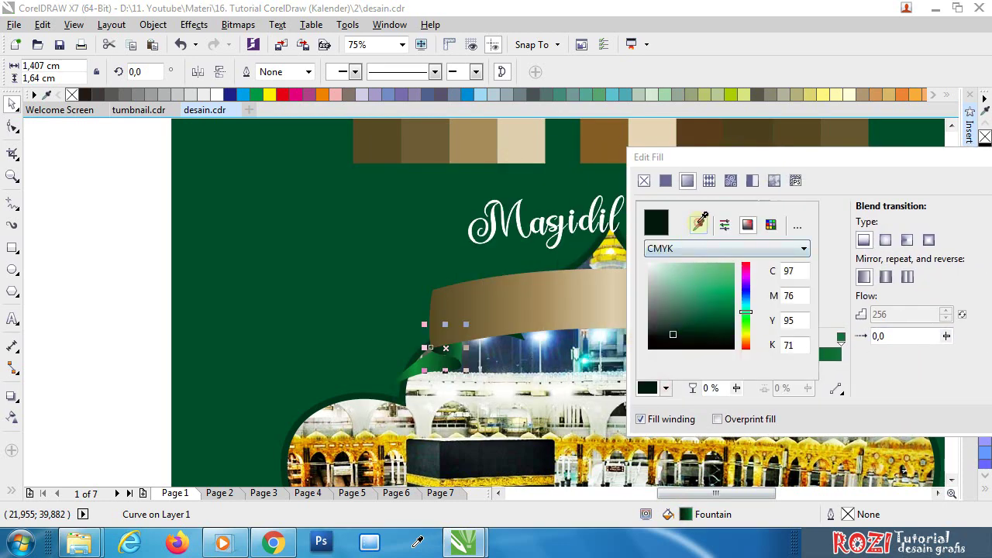
left_click(395, 155)
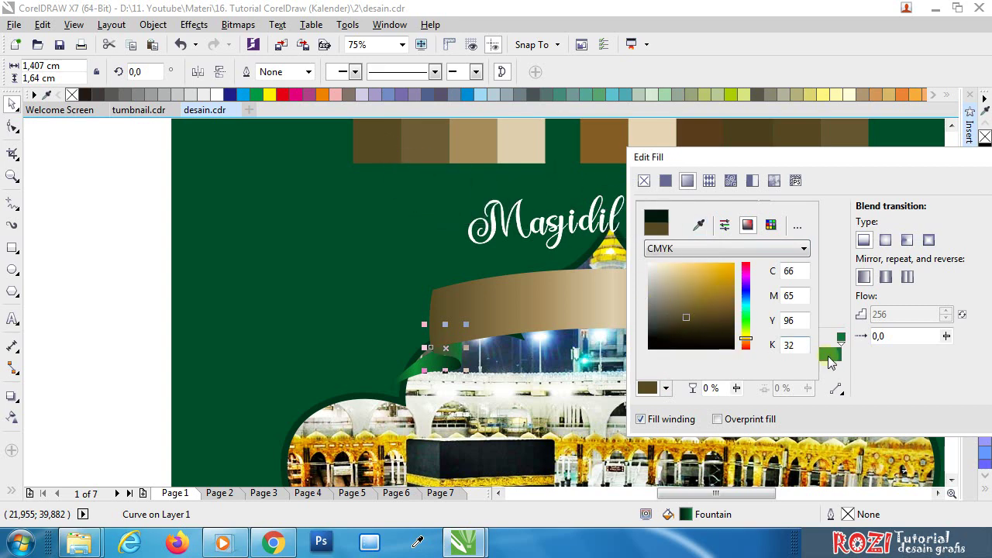
Step: Sample the cream swatch (C15 M20 Y33 K0) for the gradient's end node and apply the fill to the left fold
left_click(855, 354)
left_click(666, 388)
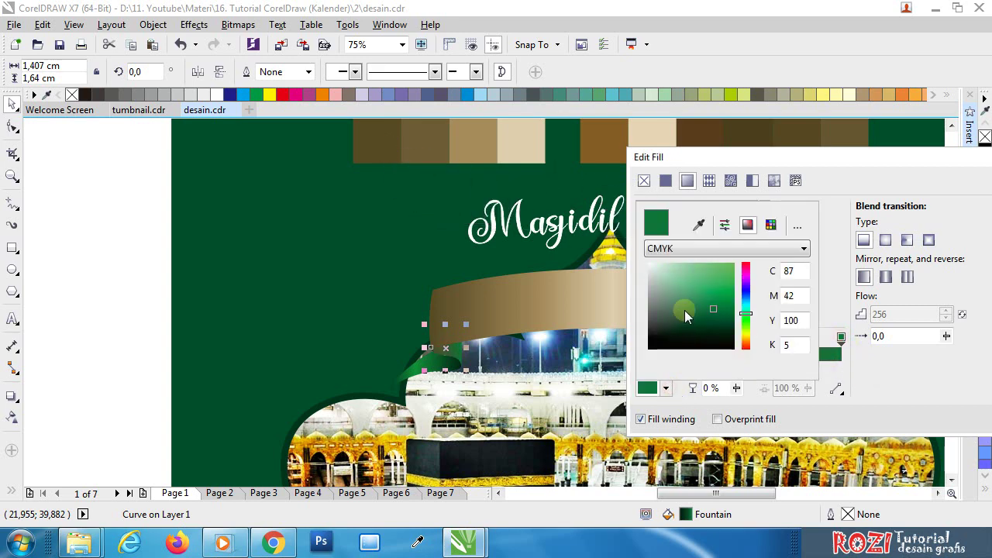
left_click(698, 226)
left_click(535, 155)
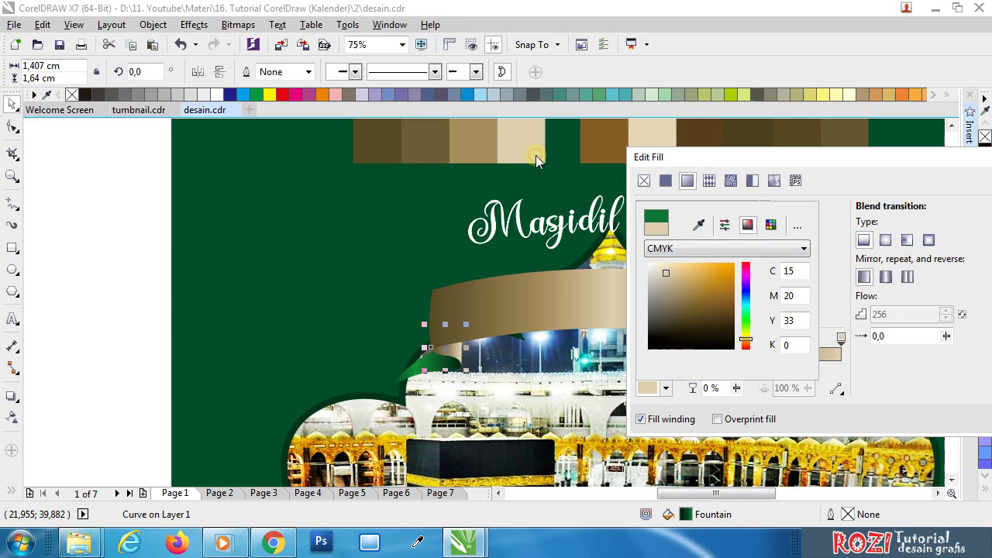
left_click(866, 357)
left_click_drag(883, 159, 463, 168)
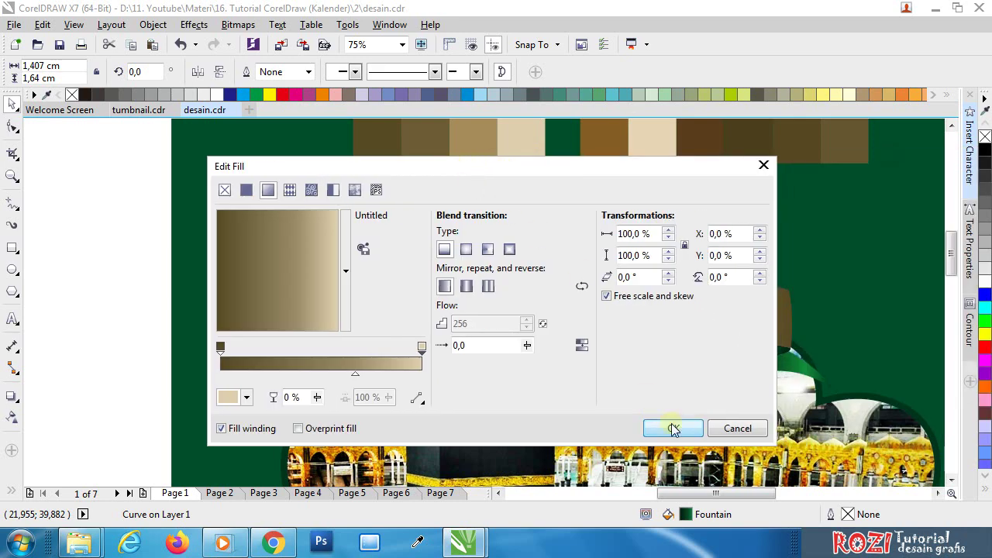
left_click(674, 429)
left_click(160, 295)
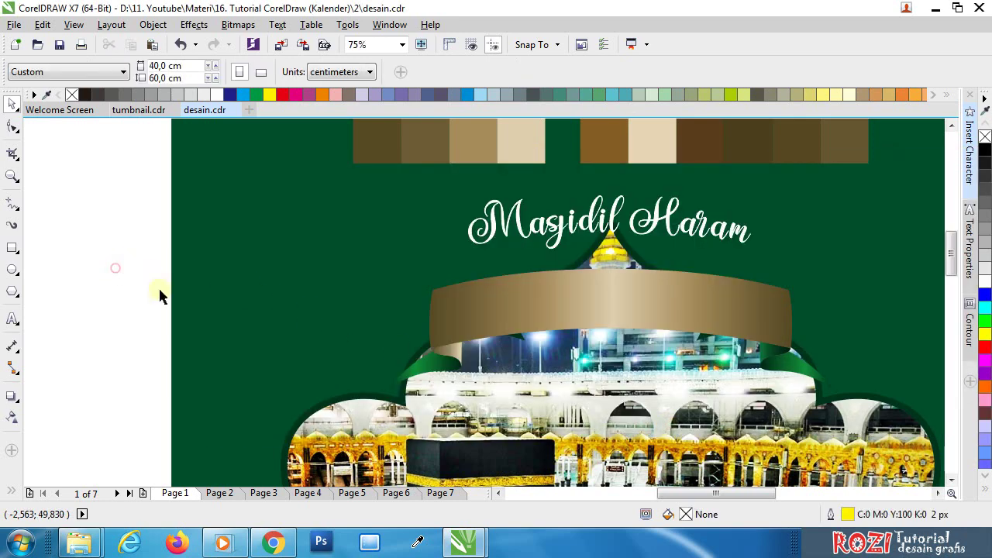
Step: Try to copy only the fill of the green right fold onto the left fold with Copy Properties
left_click(772, 358)
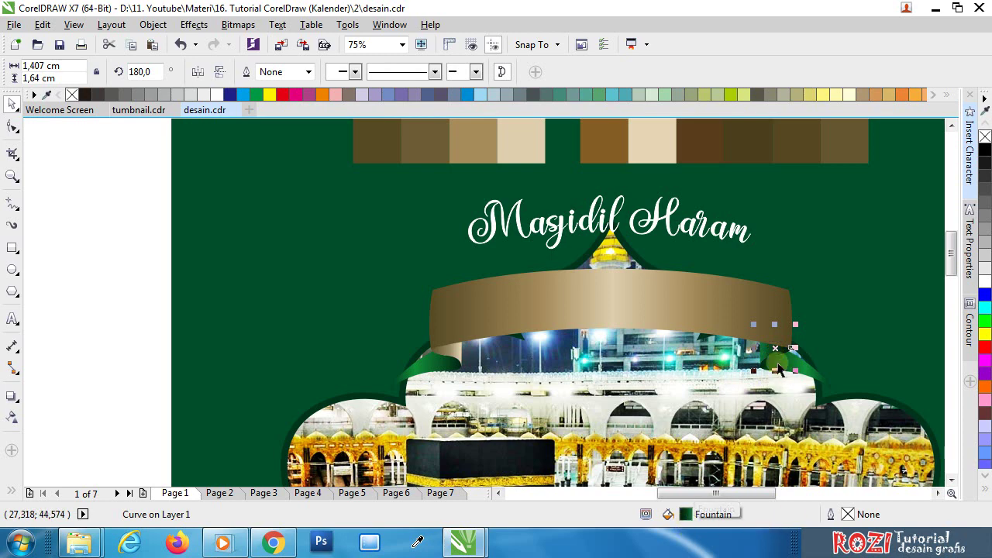
left_click(148, 326)
left_click(455, 360)
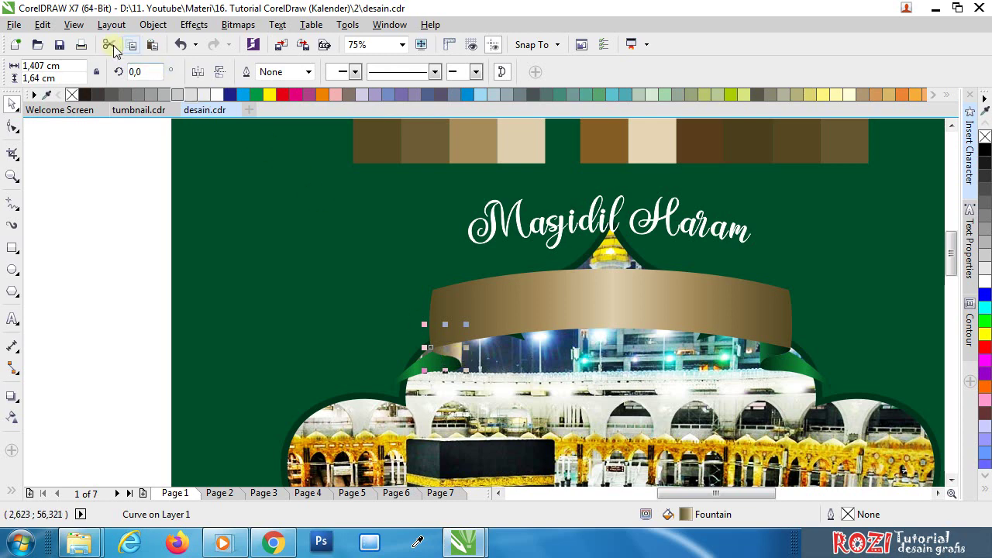
left_click(43, 26)
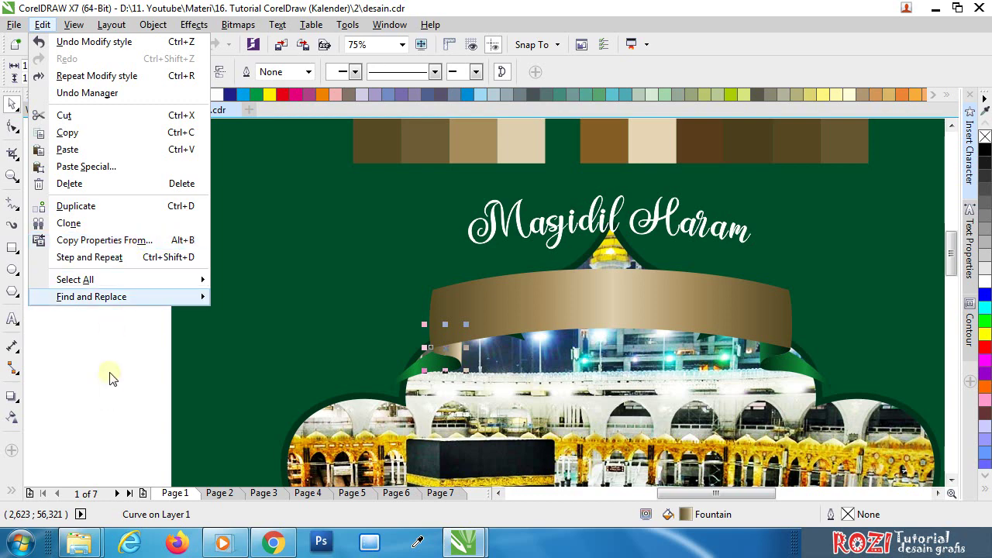
left_click(136, 325)
left_click(46, 26)
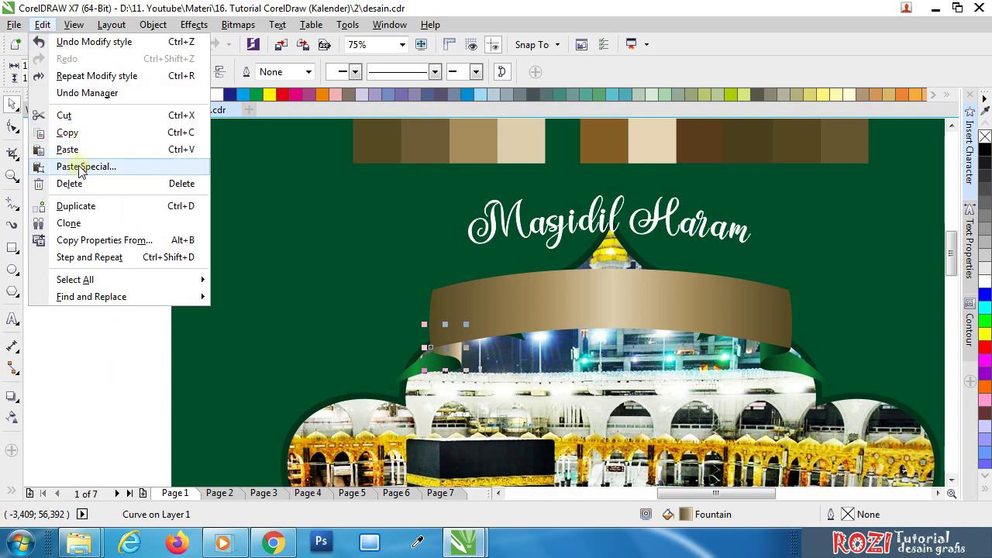
left_click(77, 243)
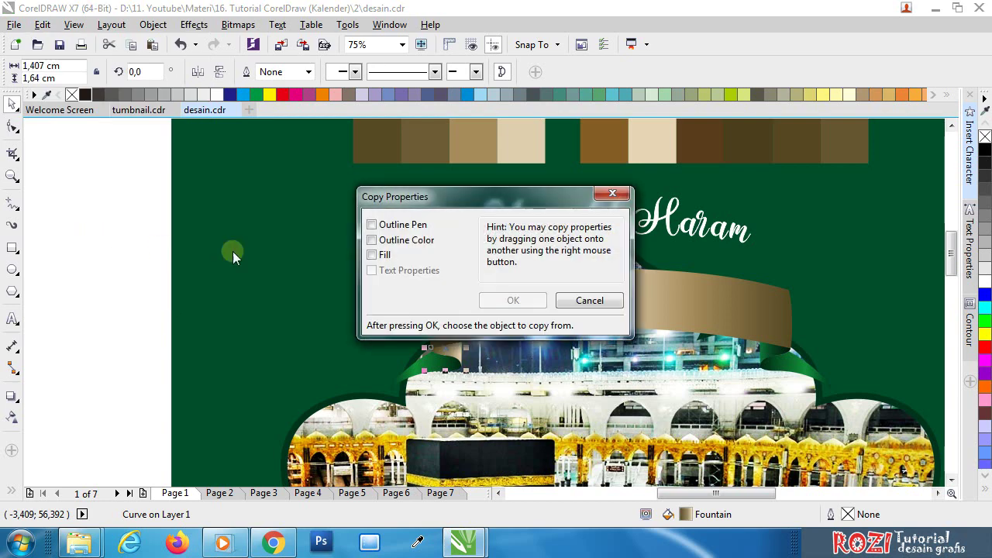
left_click_drag(463, 199, 185, 172)
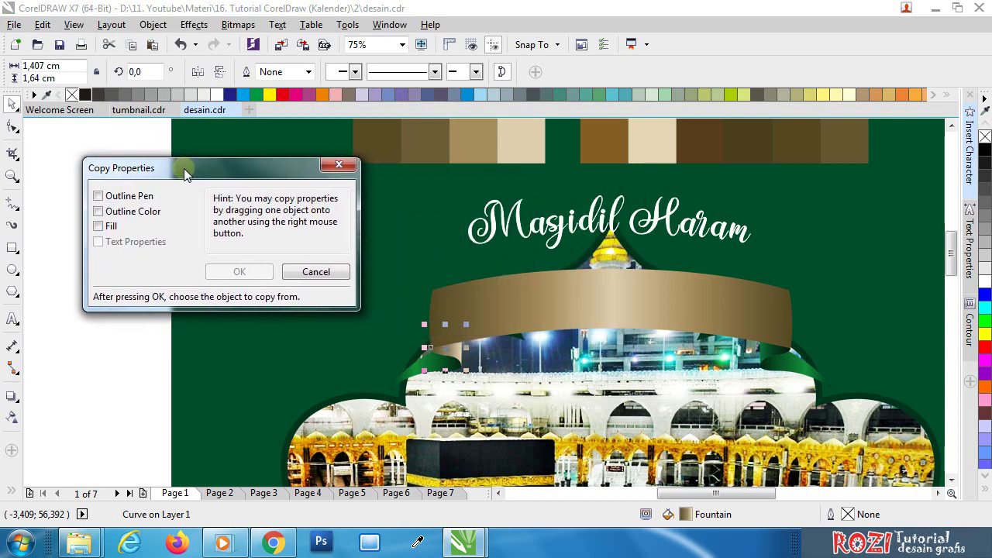
left_click(99, 226)
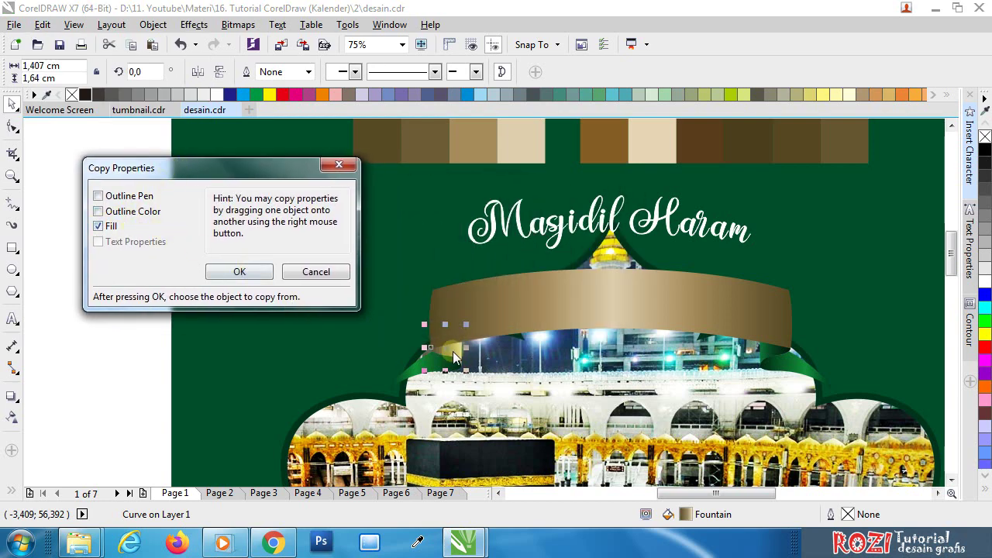
left_click(241, 272)
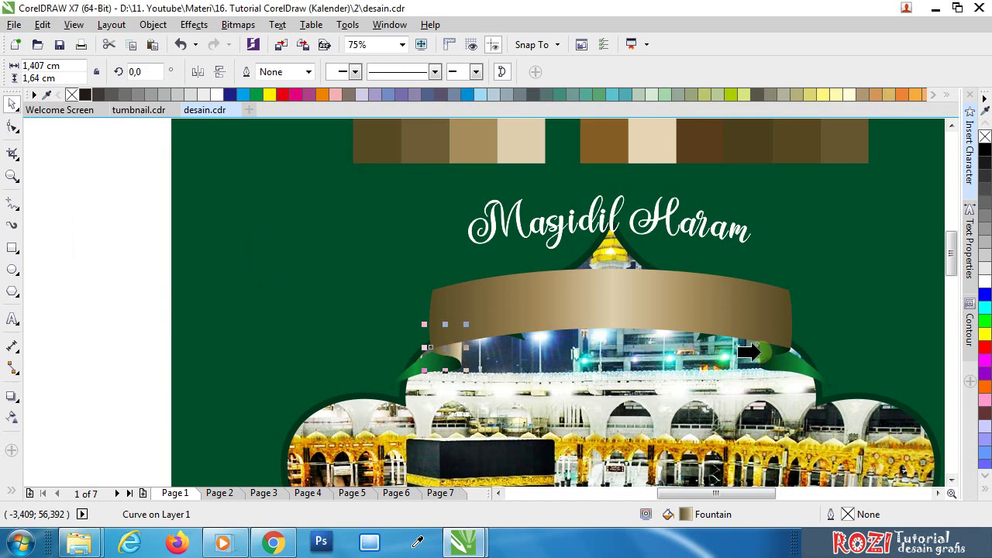
left_click(760, 354)
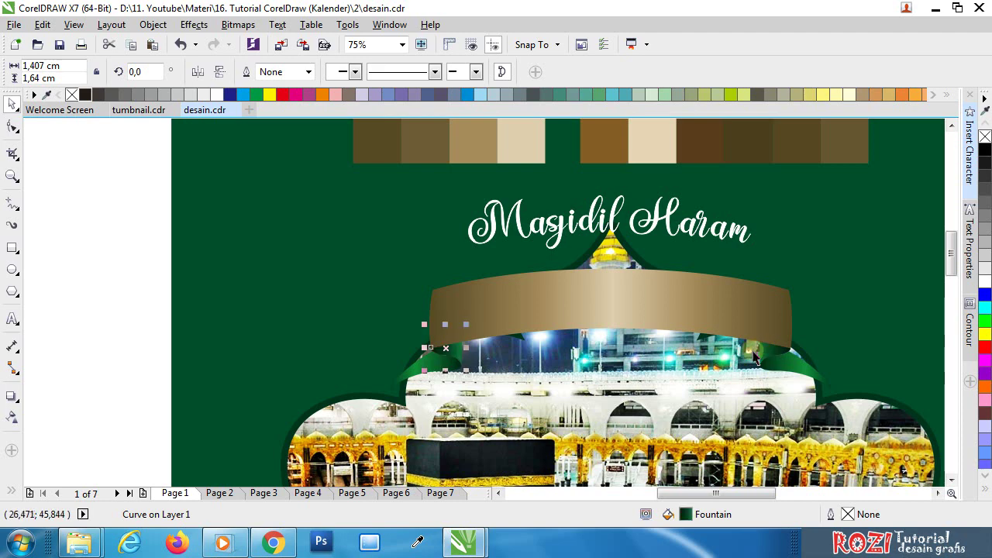
left_click(215, 270)
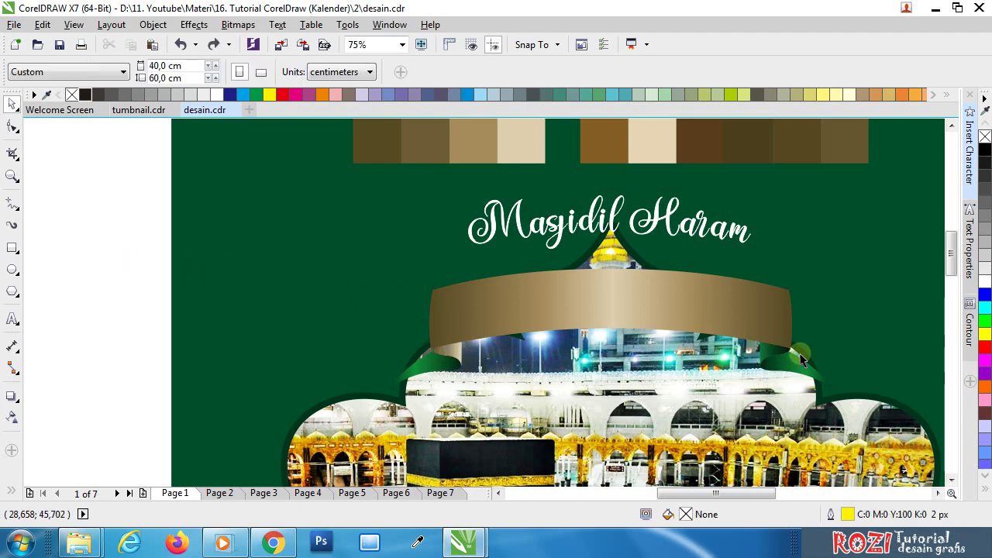
Step: Copy the left fold's brown gradient fill onto the right ribbon fold with Copy Properties
left_click(775, 353)
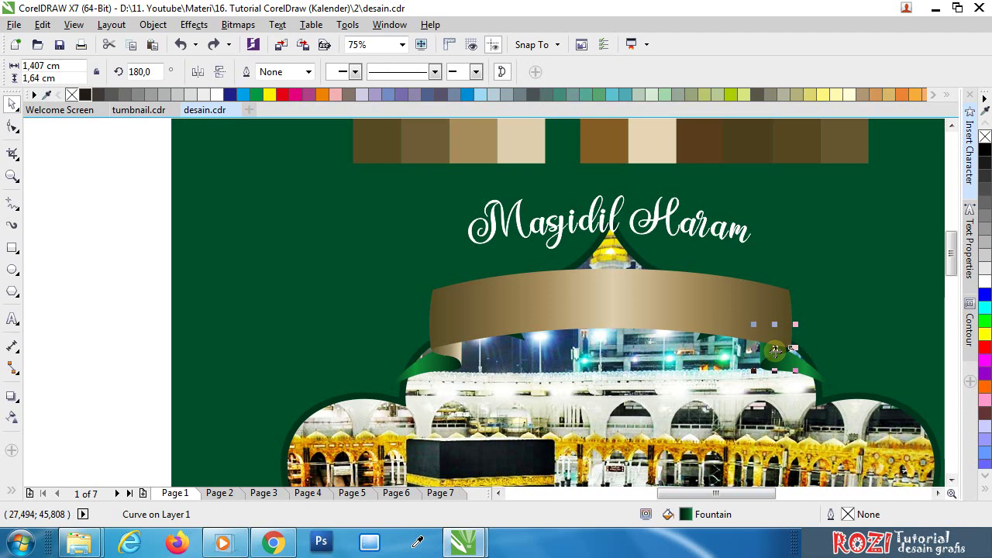
left_click(42, 24)
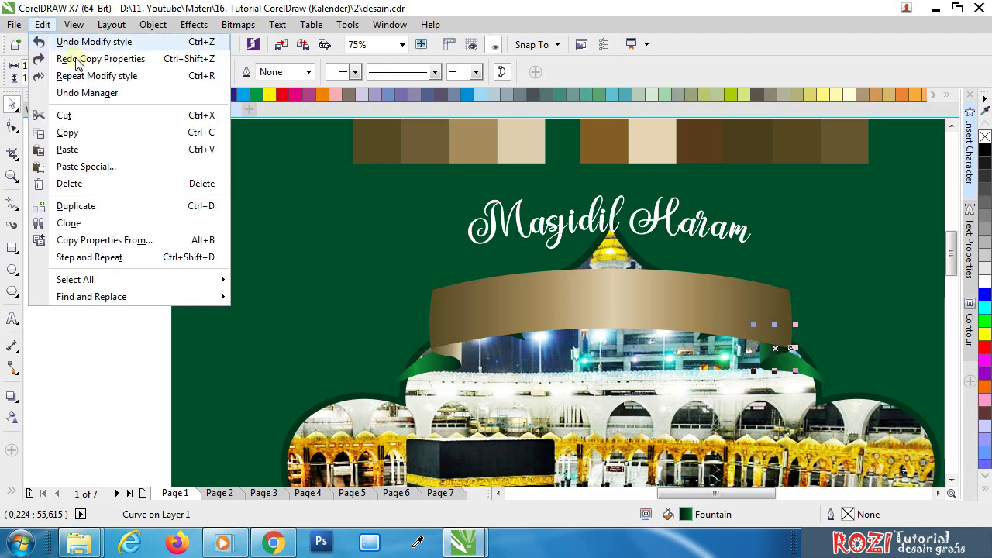
left_click(85, 241)
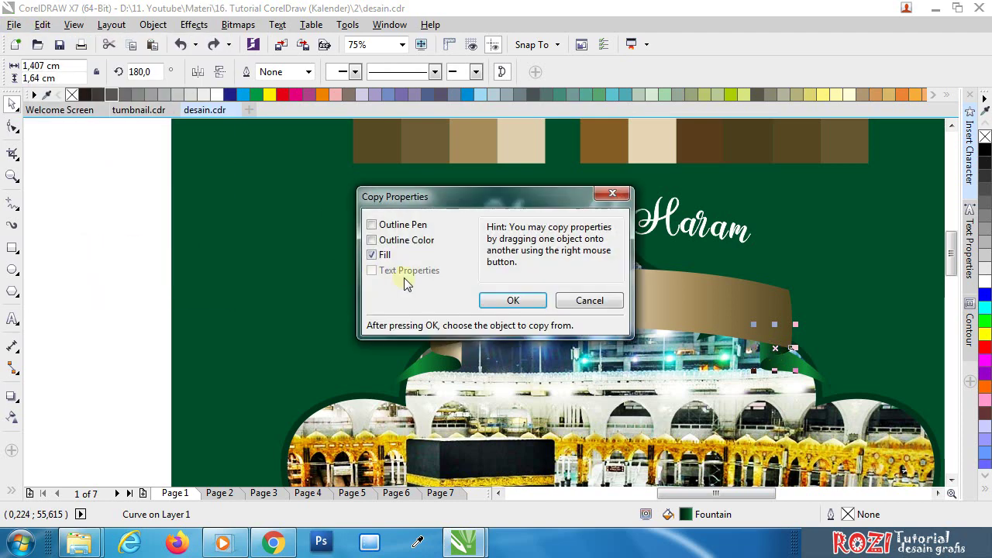
left_click(528, 305)
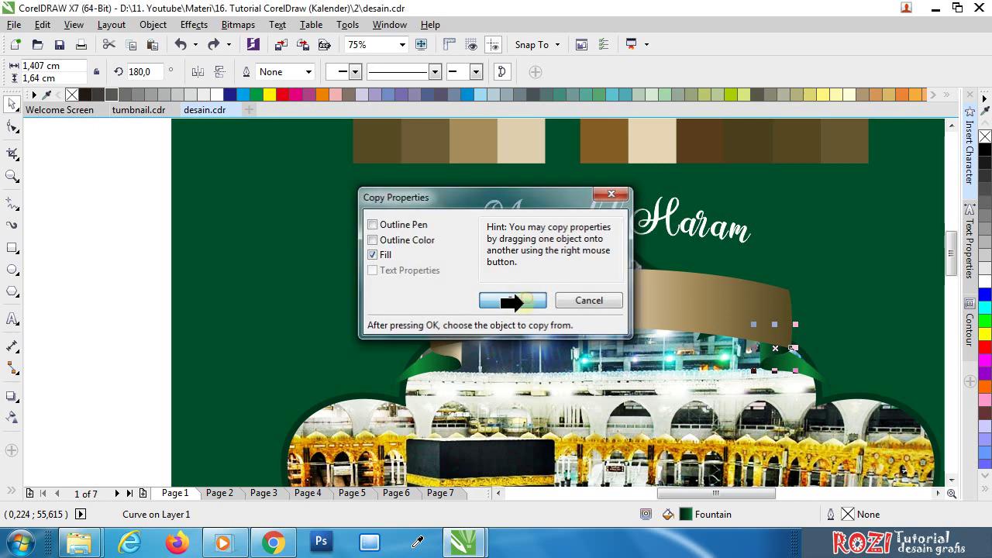
left_click(435, 351)
left_click(100, 266)
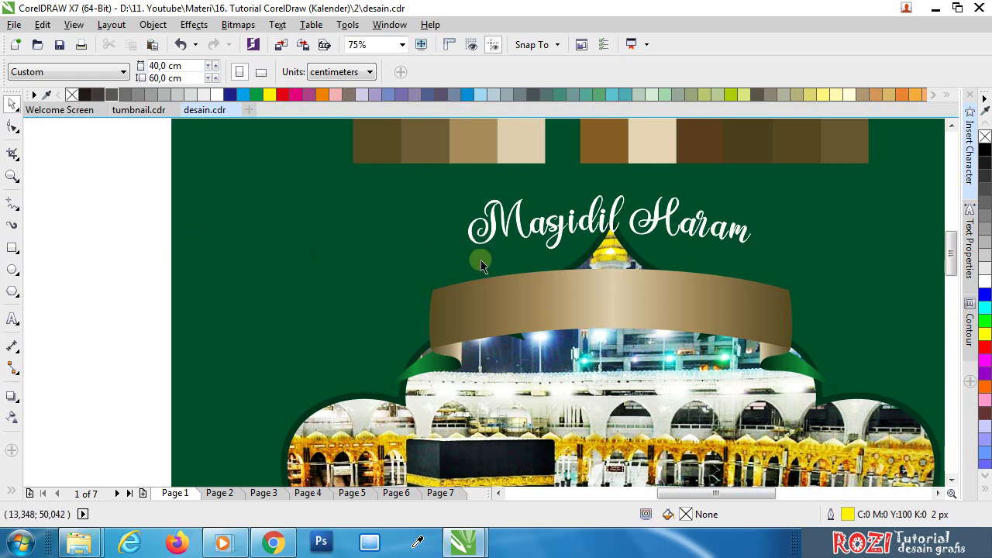
Step: Select the ribbon pieces together with the Masjidil Haram title and move them off the page onto the blank canvas beside it
scroll(478, 259, "down", 2)
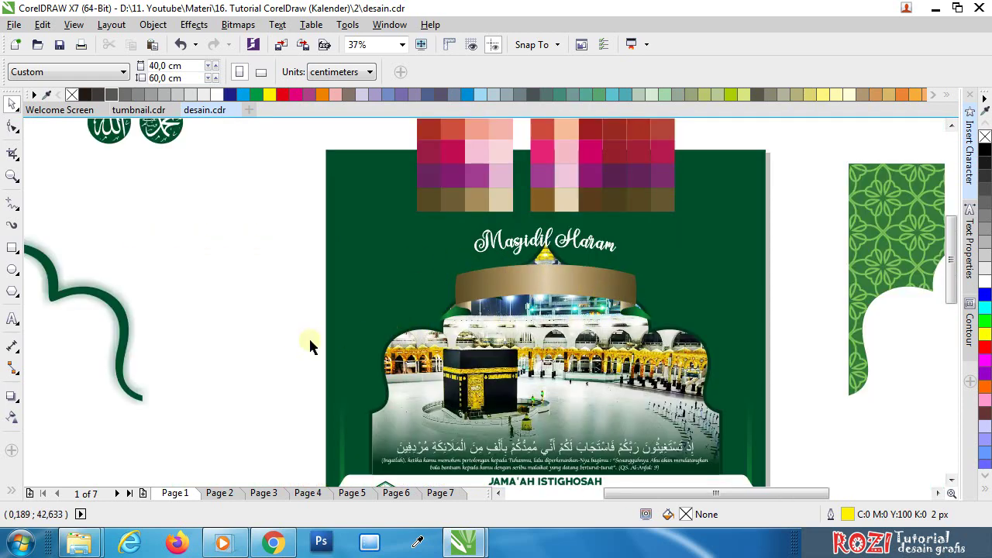
left_click_drag(268, 349, 770, 214)
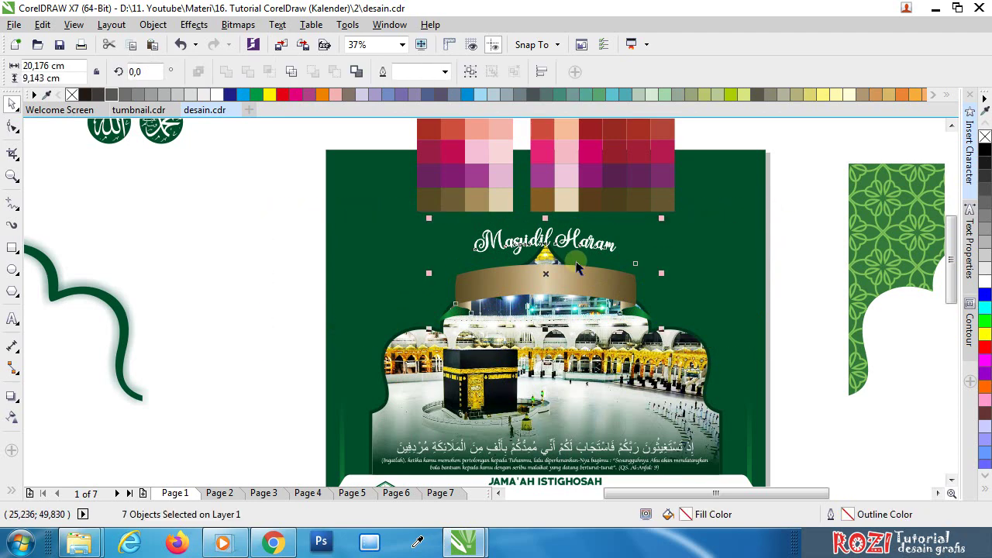
left_click_drag(609, 309, 229, 311)
left_click(242, 366)
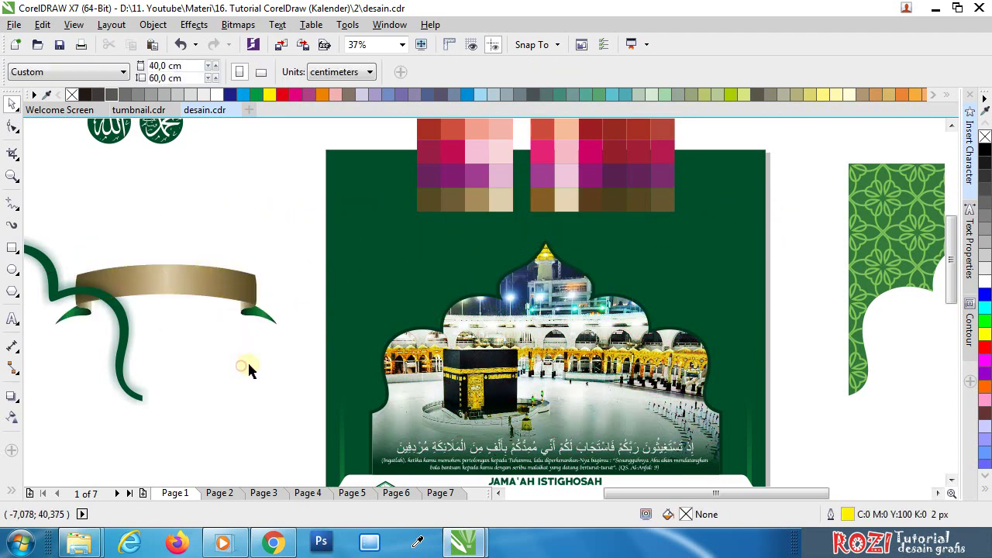
Step: Try to move the 35 px dark green arch outline sideways off the mosque photo, and undo the move
left_click_drag(648, 318, 523, 305)
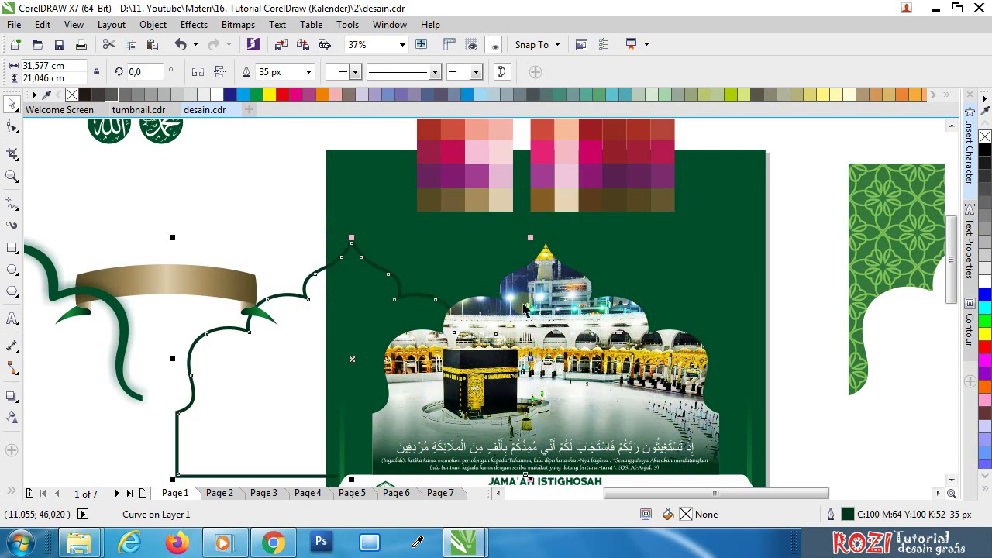
key("Escape")
left_click(618, 290)
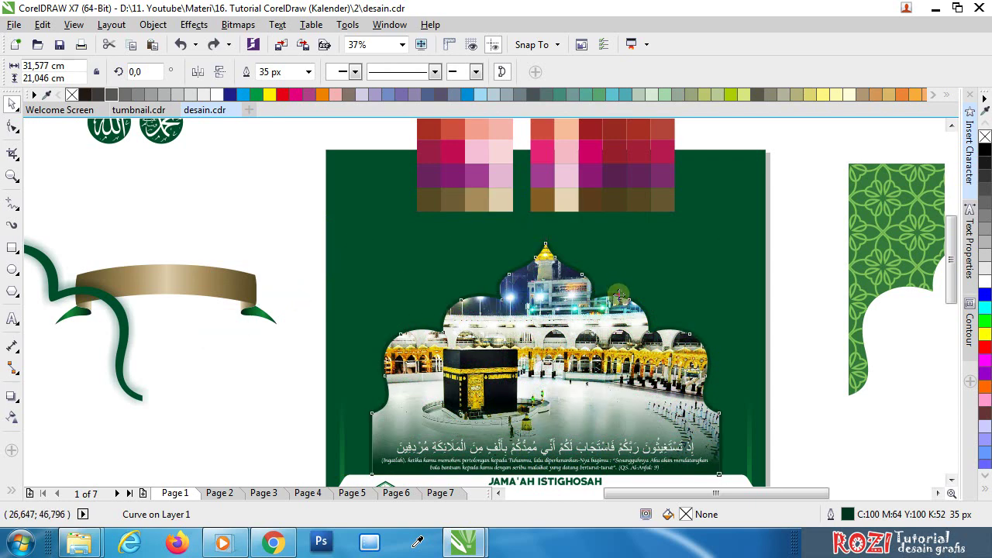
left_click(466, 292)
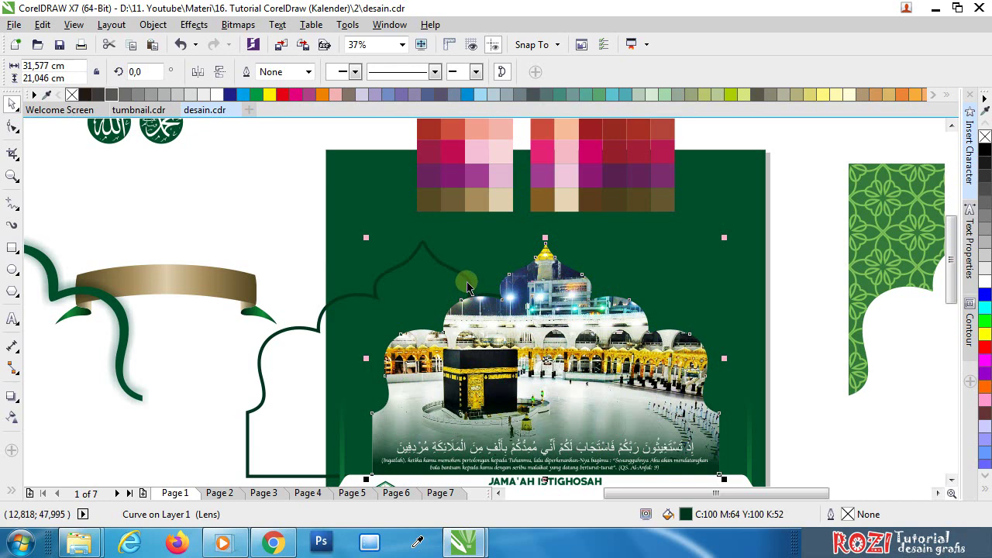
left_click(467, 286)
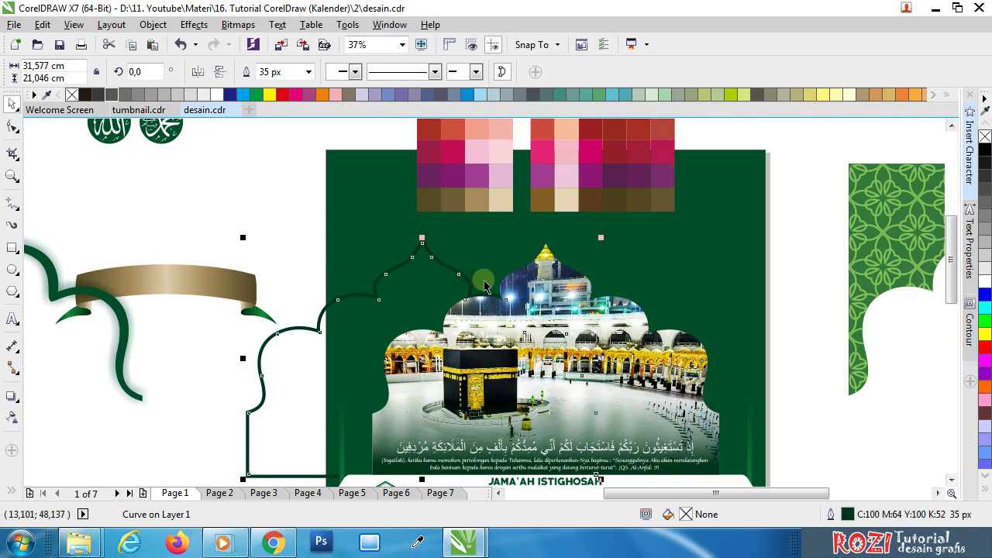
left_click(698, 318)
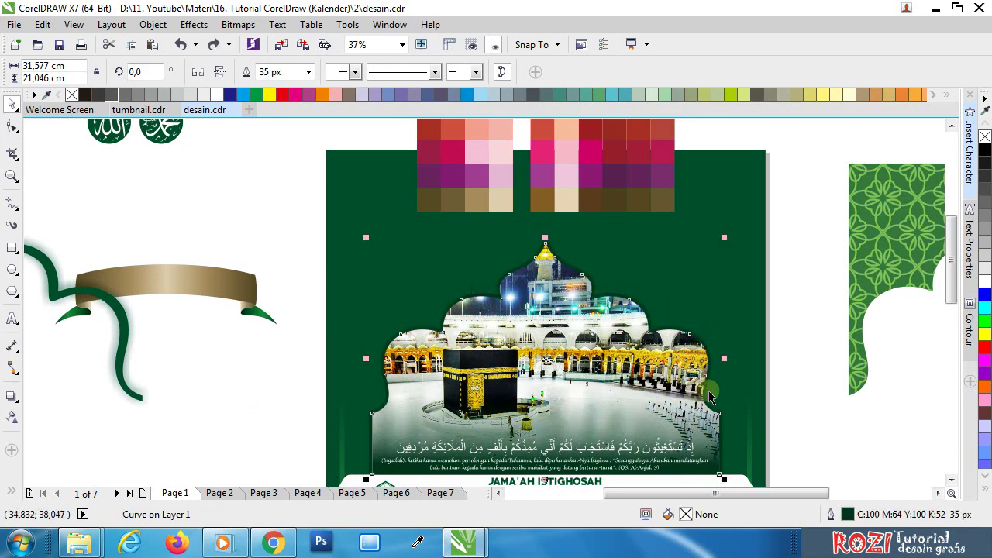
Step: Examine the arch outline around the photo, the page background and the labels above the colour swatch columns
scroll(735, 442, "up", 2)
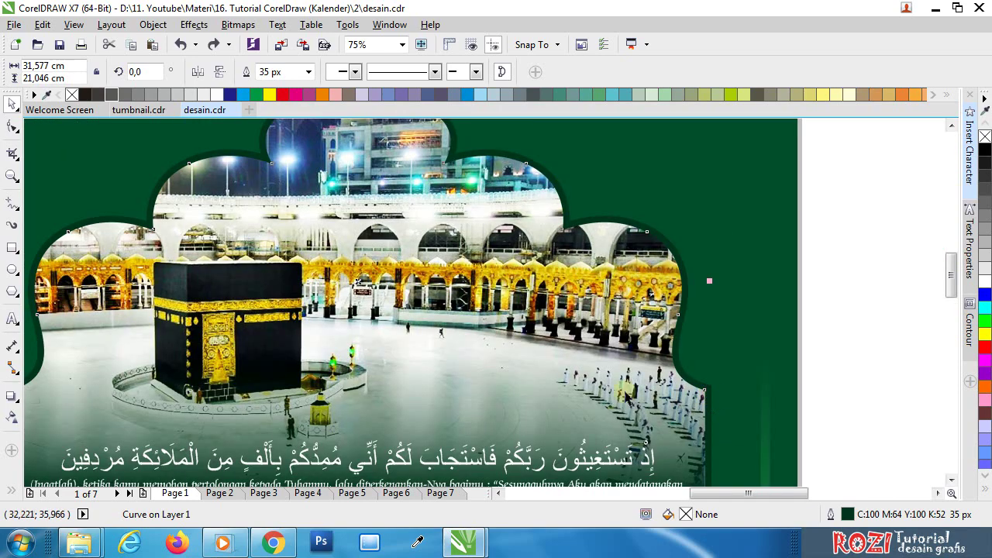
scroll(626, 397, "down", 2)
scroll(665, 395, "down", 1)
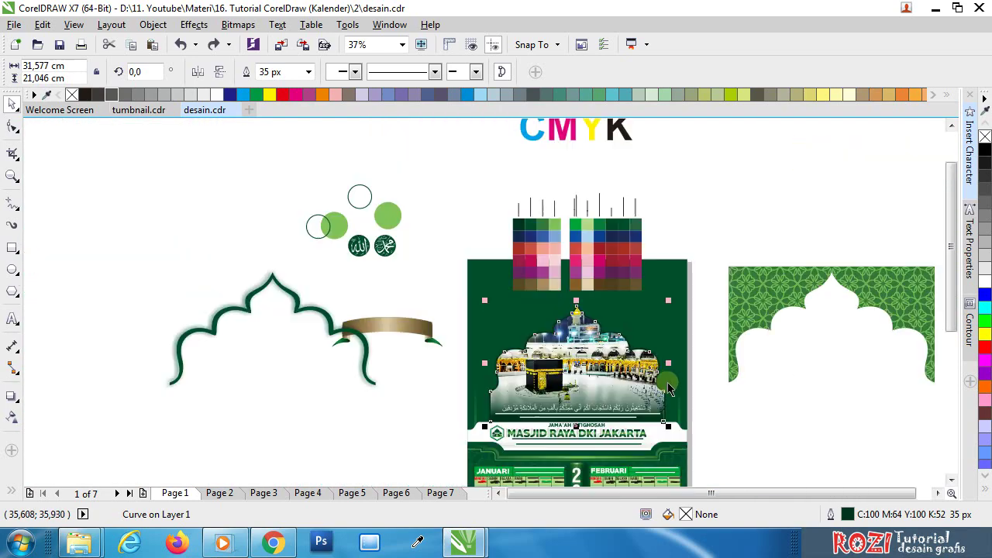
scroll(666, 384, "up", 1)
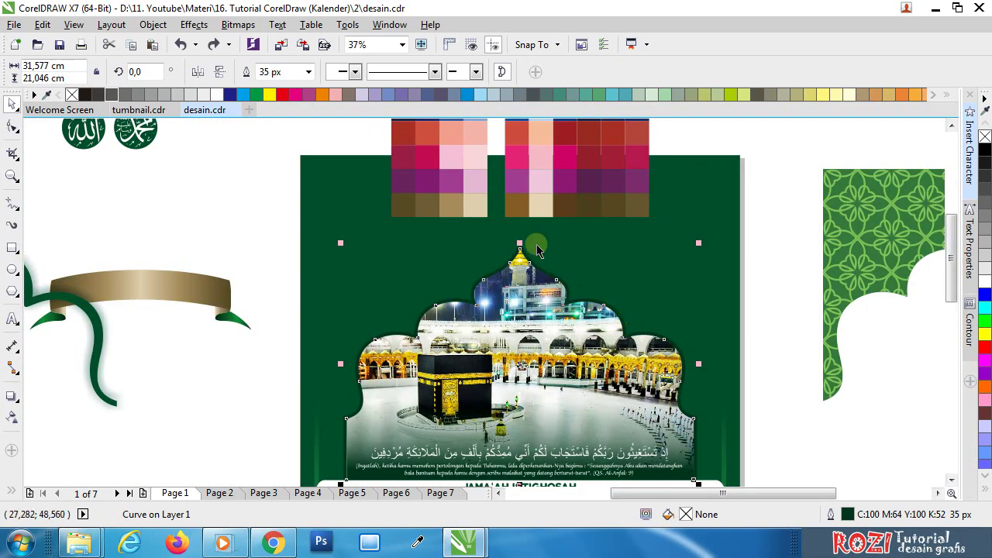
scroll(724, 255, "down", 2)
left_click(717, 239)
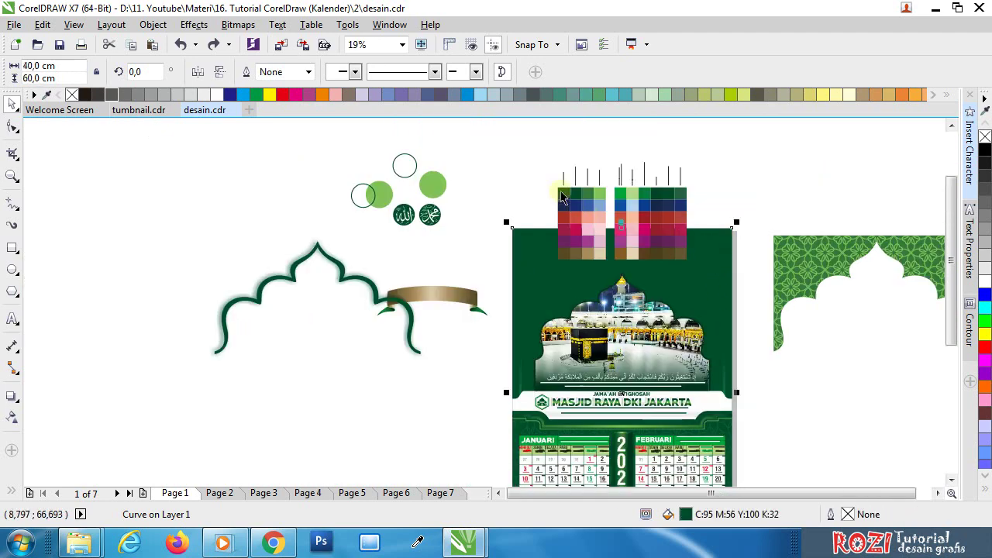
scroll(575, 197, "up", 2)
scroll(581, 142, "up", 2)
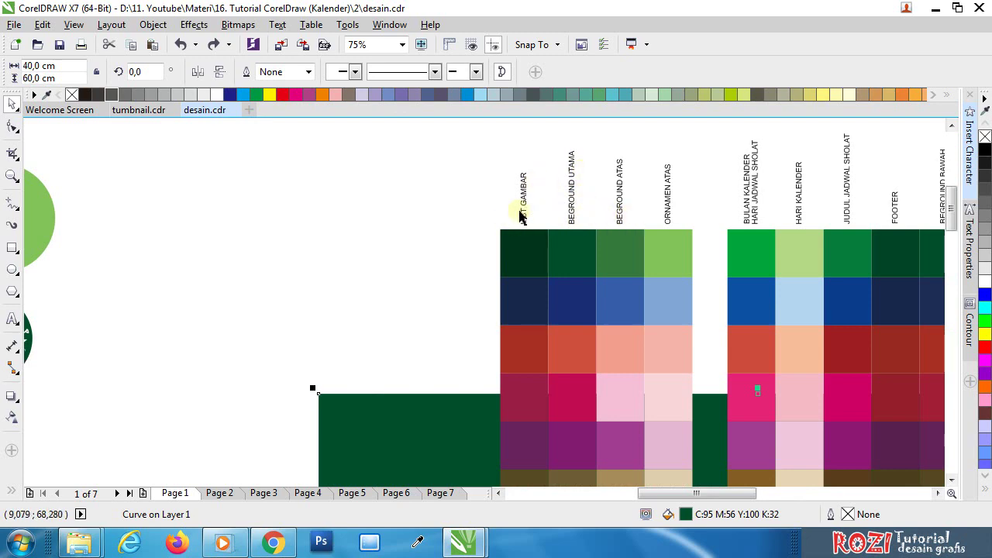
scroll(459, 197, "down", 4)
scroll(617, 343, "up", 2)
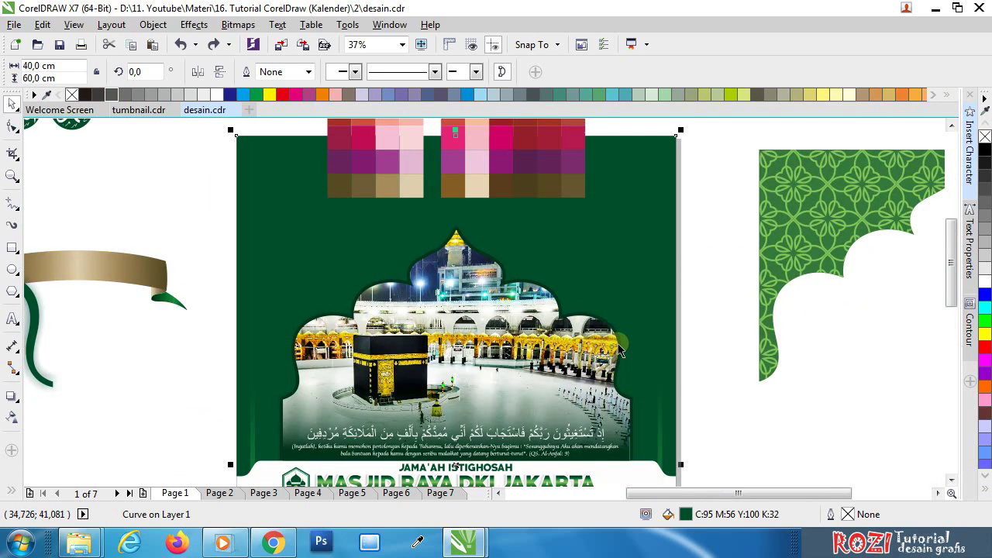
left_click_drag(617, 342, 424, 342)
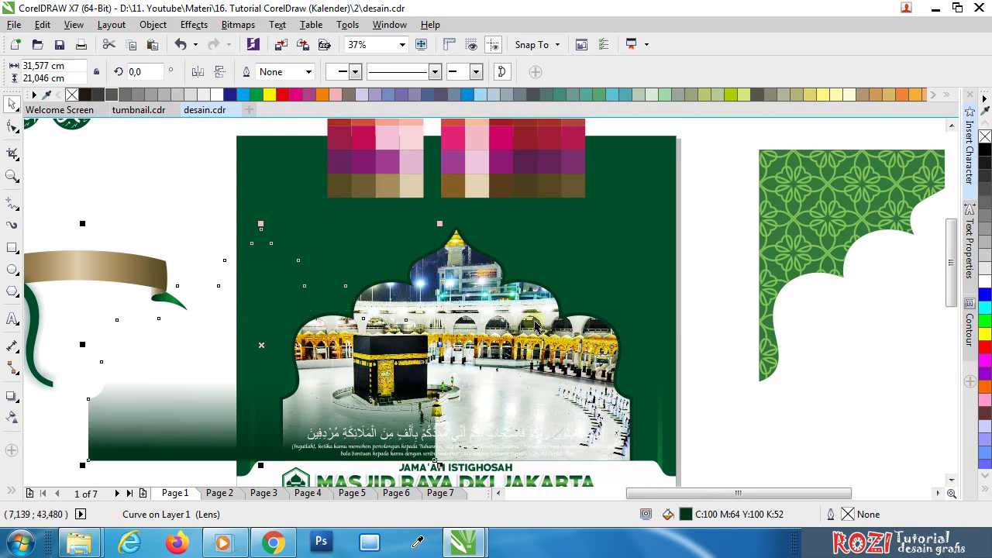
key("ctrl+z")
left_click(620, 345)
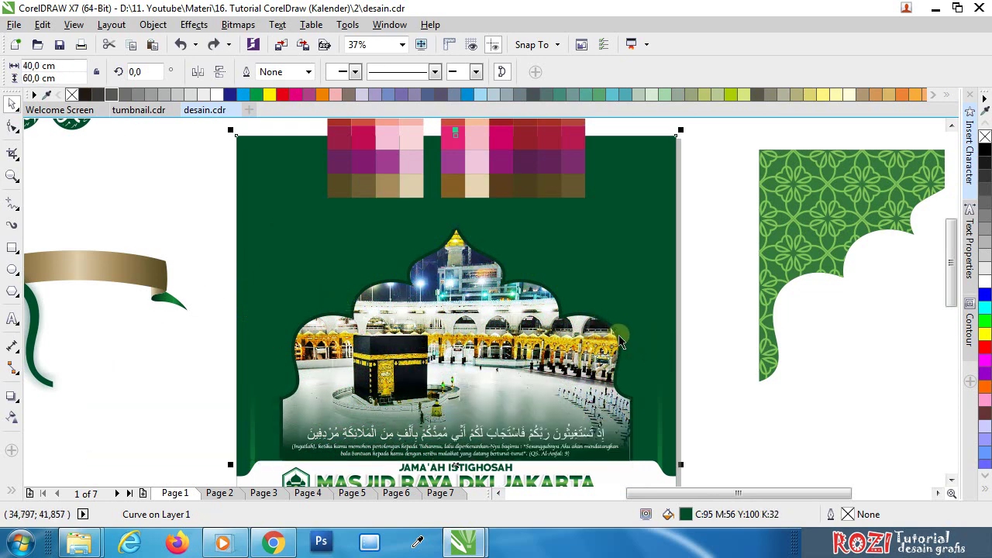
left_click(620, 341)
key("F10")
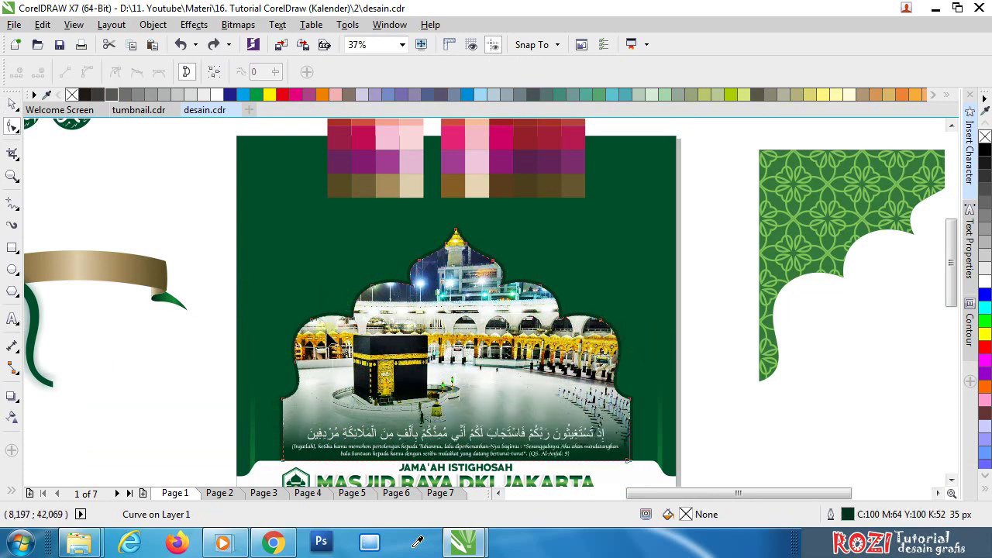
Step: Move the dark green gradient overlay off the mosque photo to the empty area beneath the green arch outline beside the page
left_click(14, 104)
left_click_drag(599, 330, 161, 330)
key("F3")
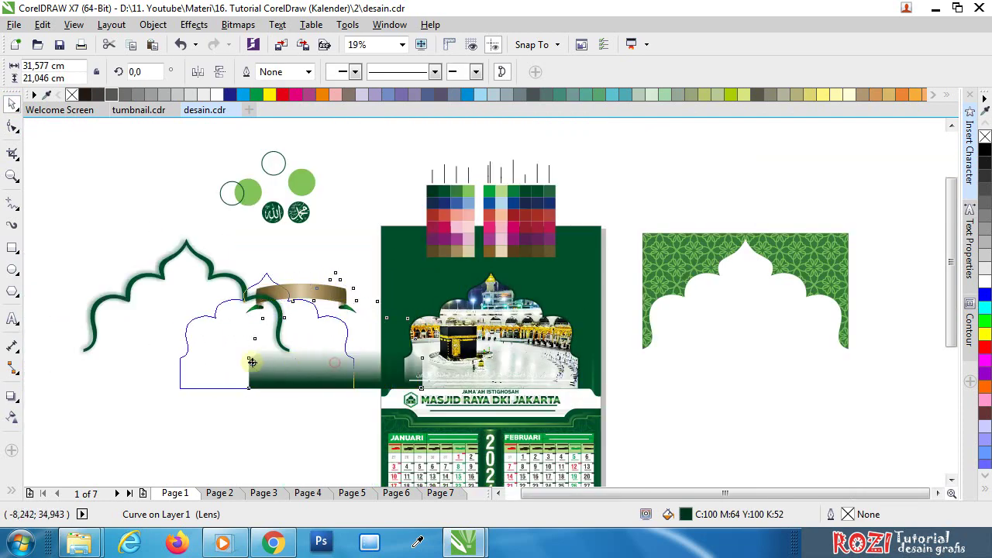
left_click_drag(252, 362, 201, 362)
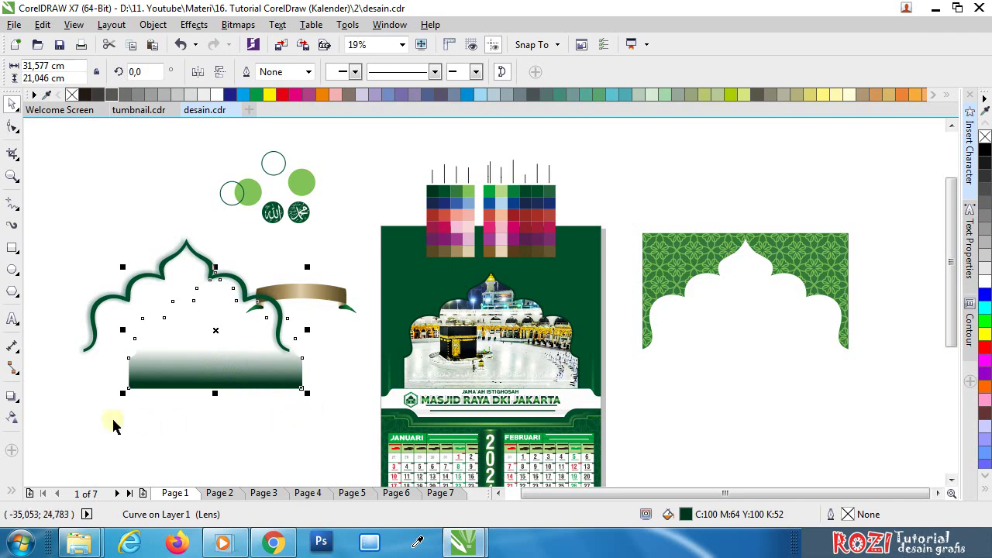
Step: Change the green arch outline's drop shadow colour to the dark green sampled from the first colour swatch
left_click(9, 397)
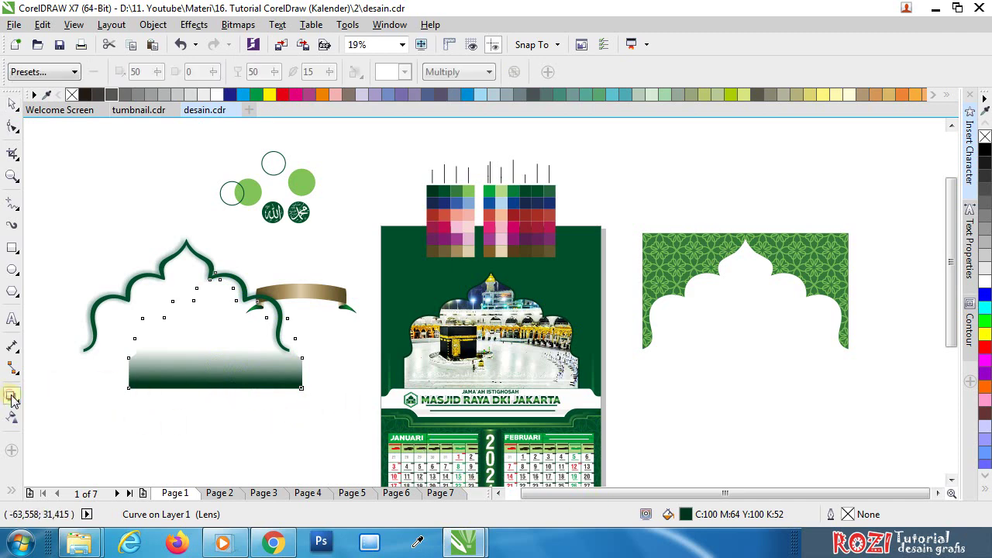
left_click(237, 320)
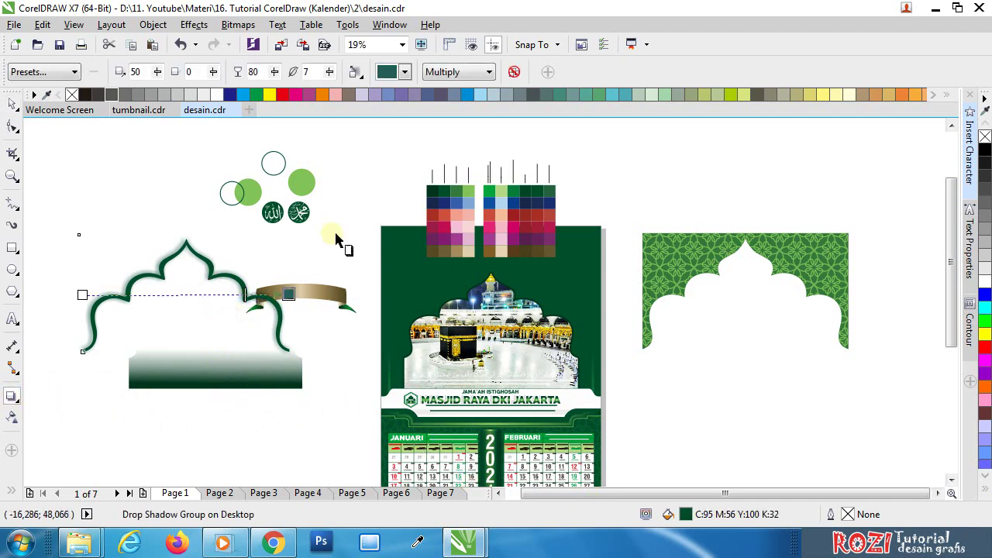
left_click(405, 72)
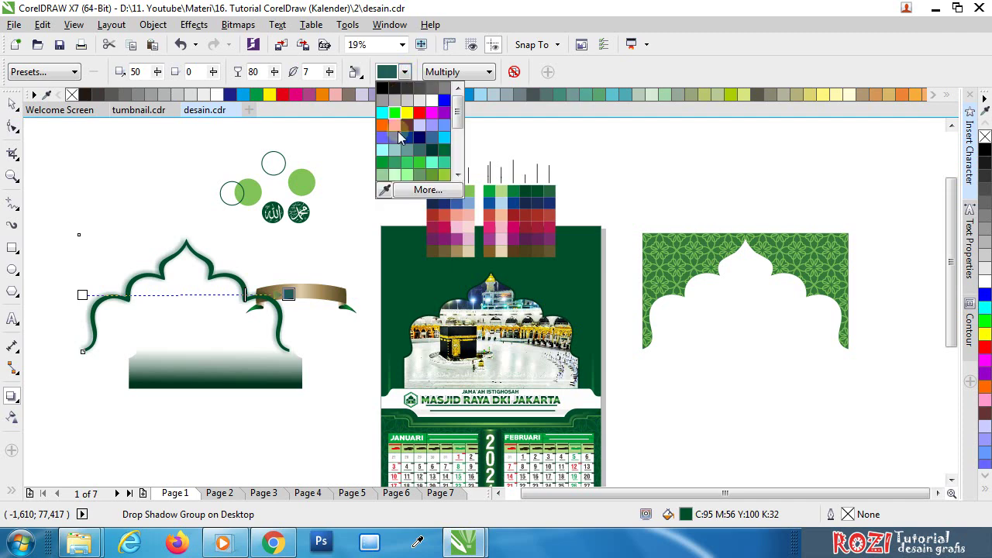
left_click(385, 189)
left_click(434, 191)
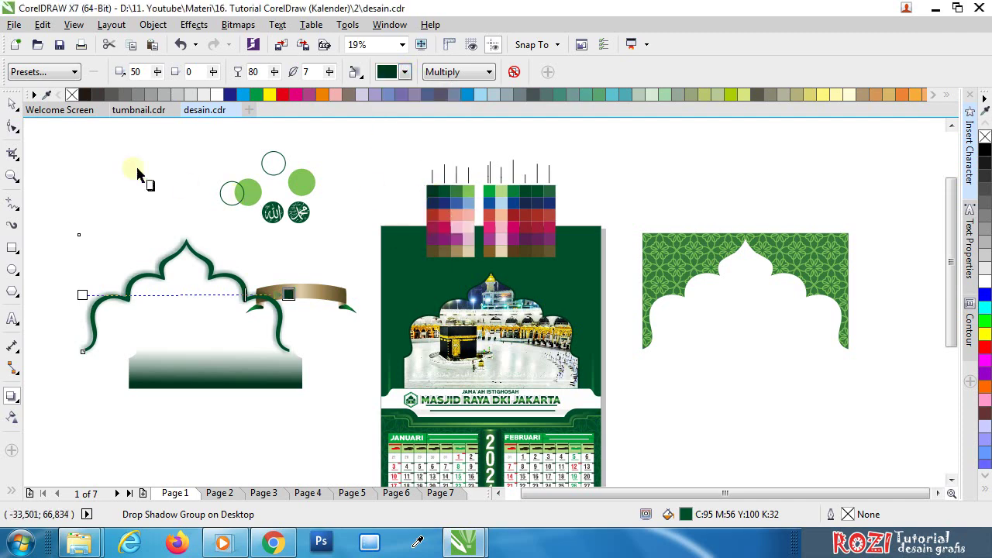
left_click(12, 103)
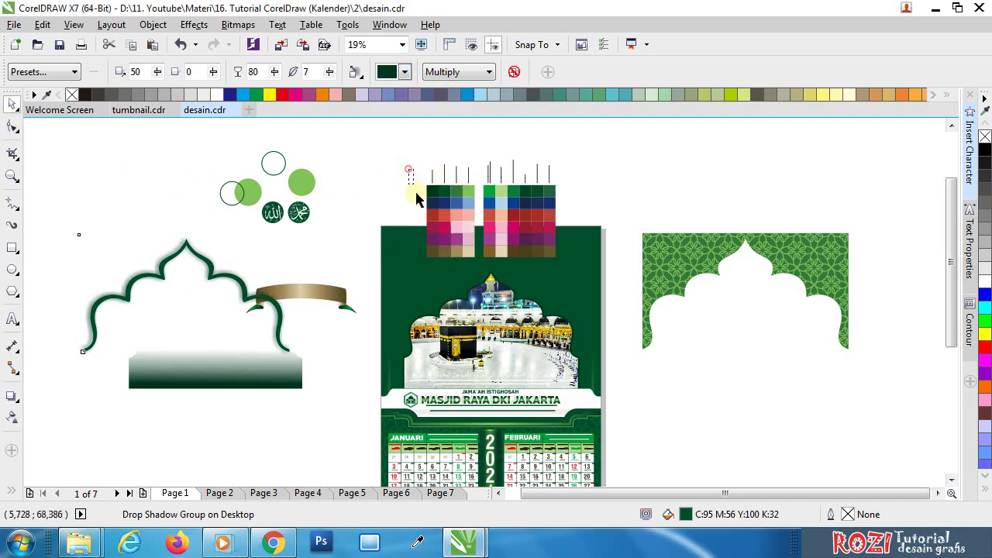
Step: Select the gradient overlay, compare how the photos fade at their base on pages 2 and 3, and return to page 1
left_click(204, 354)
left_click(204, 356)
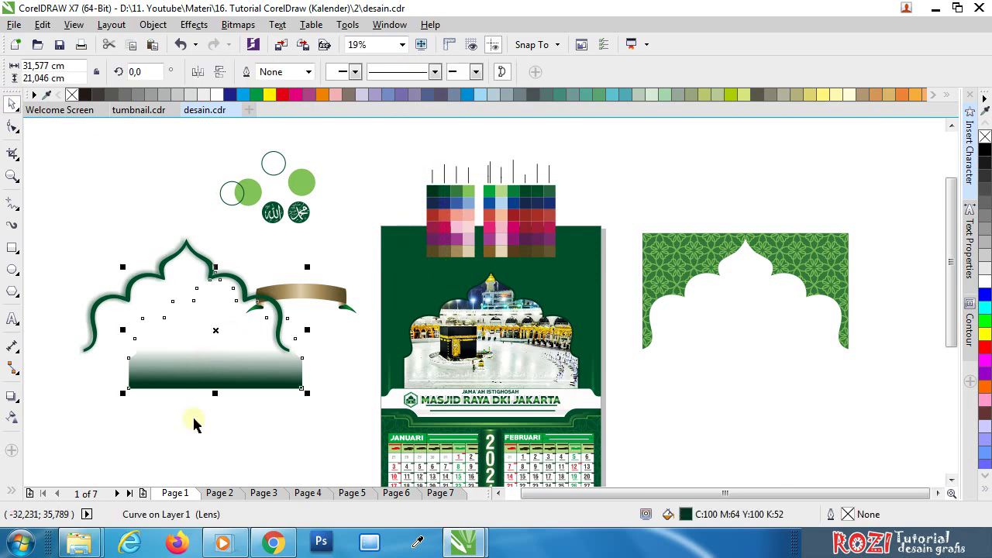
left_click(214, 496)
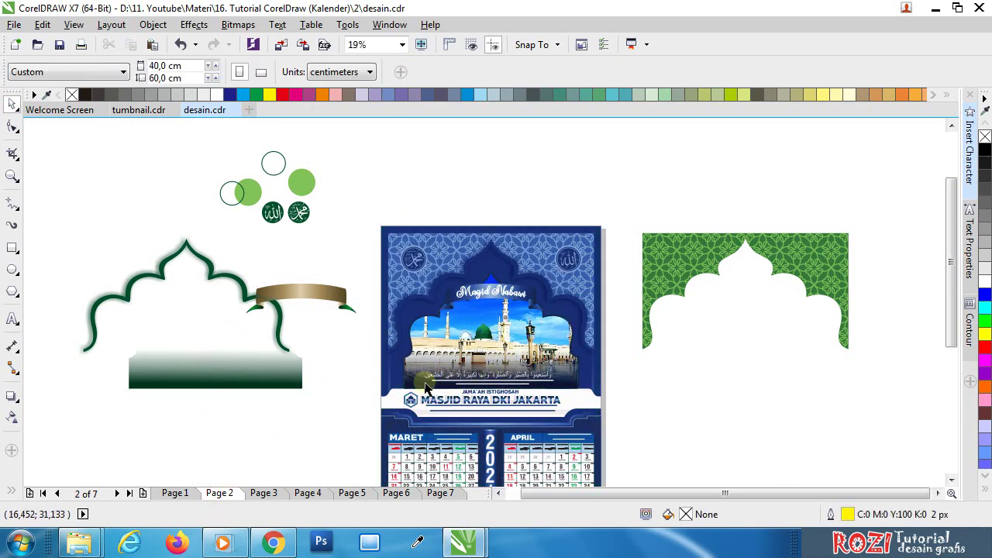
left_click(265, 494)
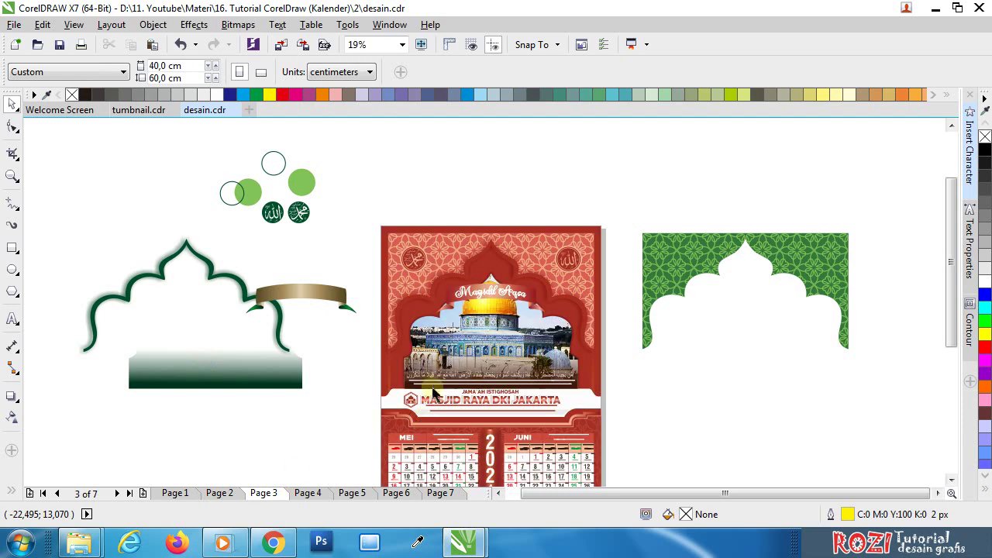
left_click(170, 493)
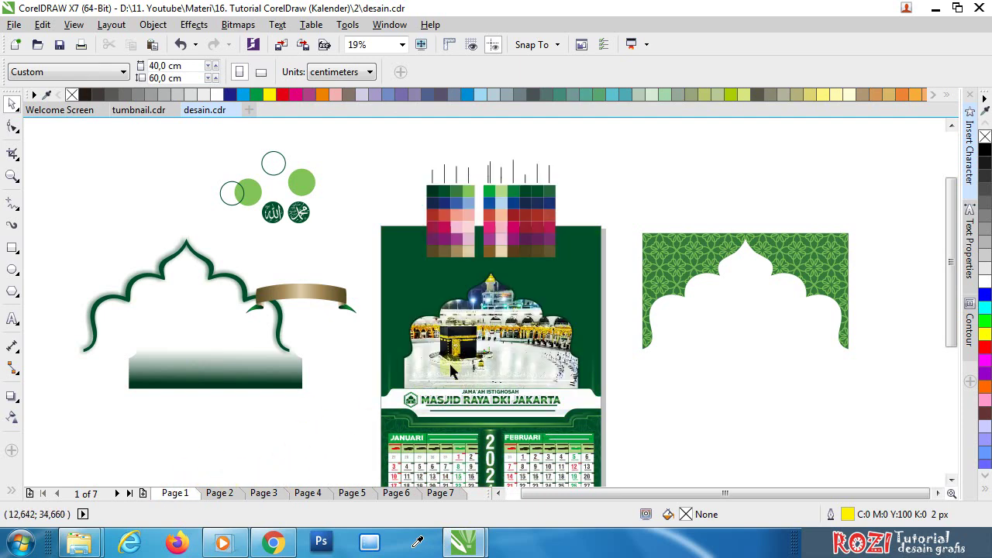
Step: Move the clipped mosque photo partly off the page's right edge and the thin arch-shaped border above the green arch outline
left_click_drag(536, 355, 609, 351)
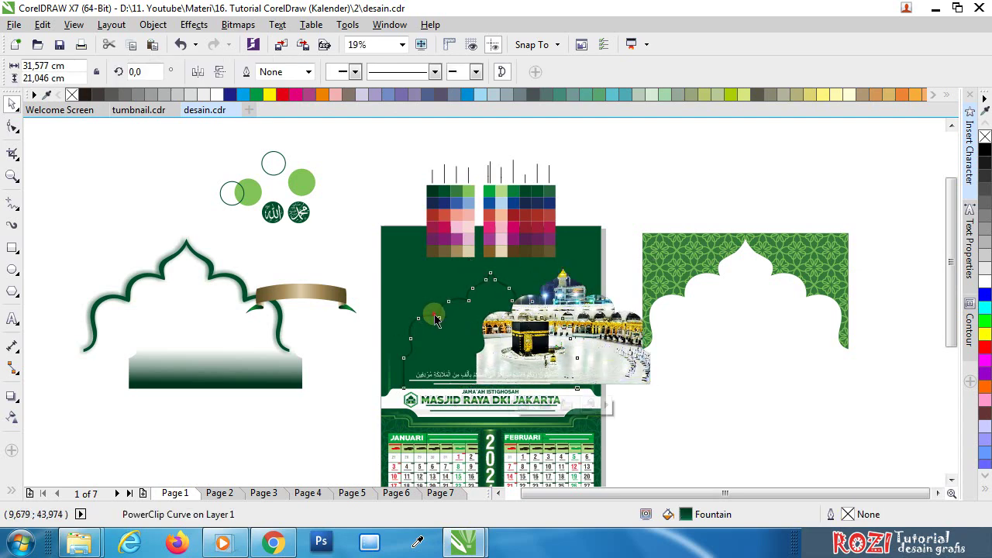
left_click_drag(436, 319, 75, 186)
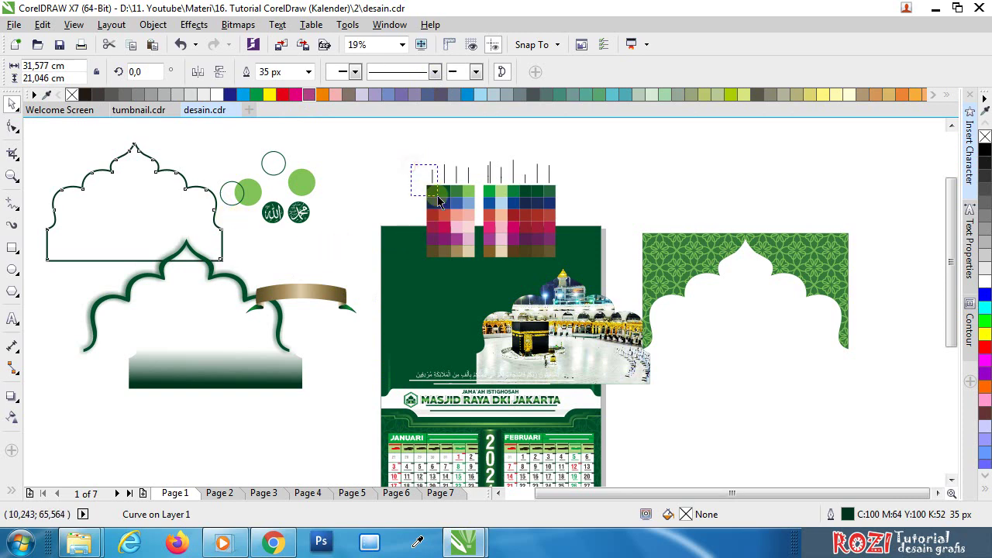
left_click(404, 193)
Step: Extract the mosque photo from its arch-shaped PowerClip frame and move it to the left of the empty frame
left_click(583, 334)
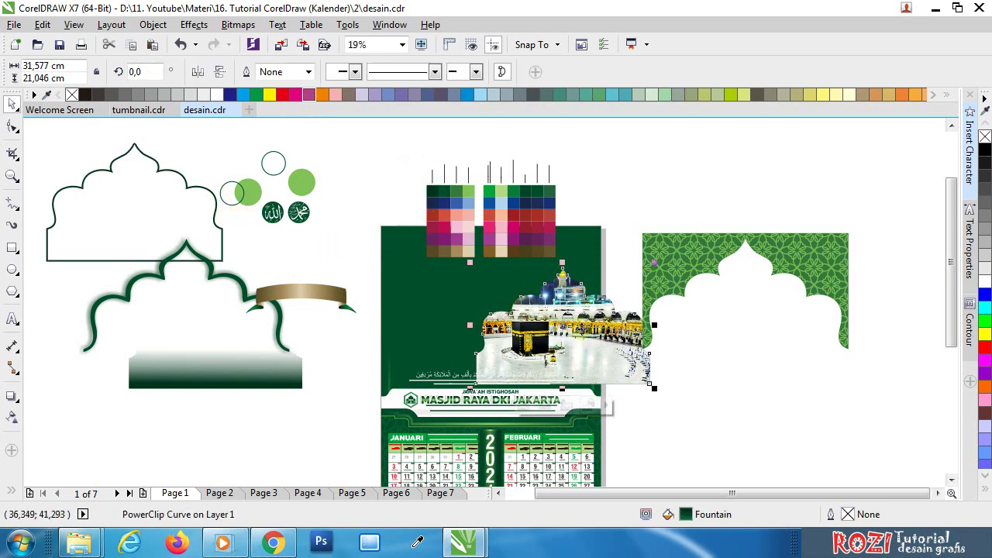
left_click(580, 405)
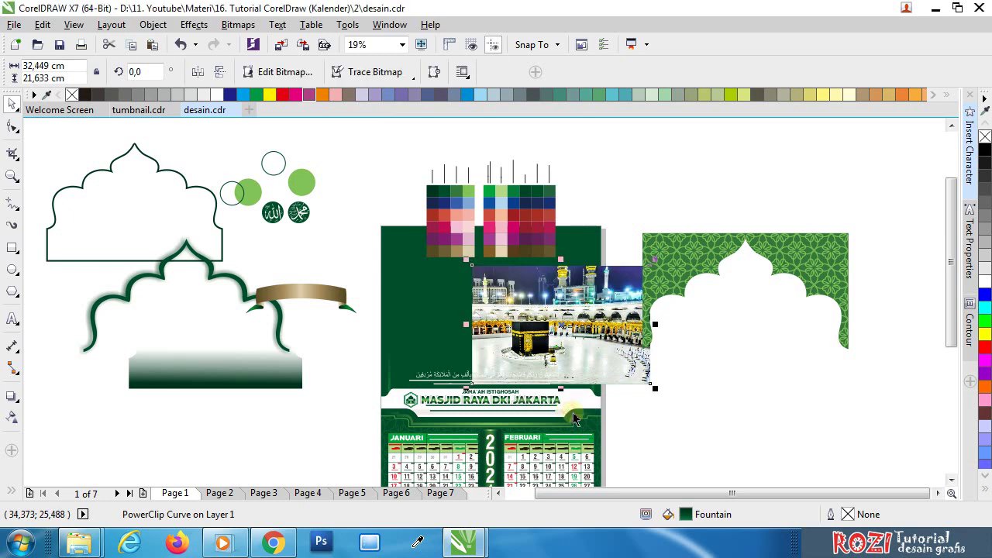
left_click(735, 411)
left_click_drag(609, 286, 461, 297)
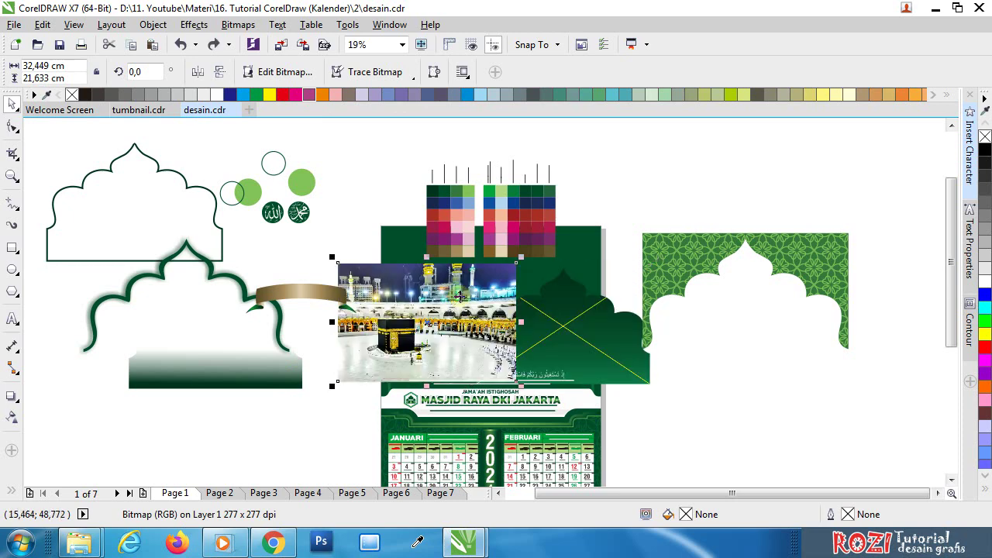
Step: Examine the unclipped mosque photo up close and put it back into the arch-shaped PowerClip frame
scroll(457, 326, "up", 2)
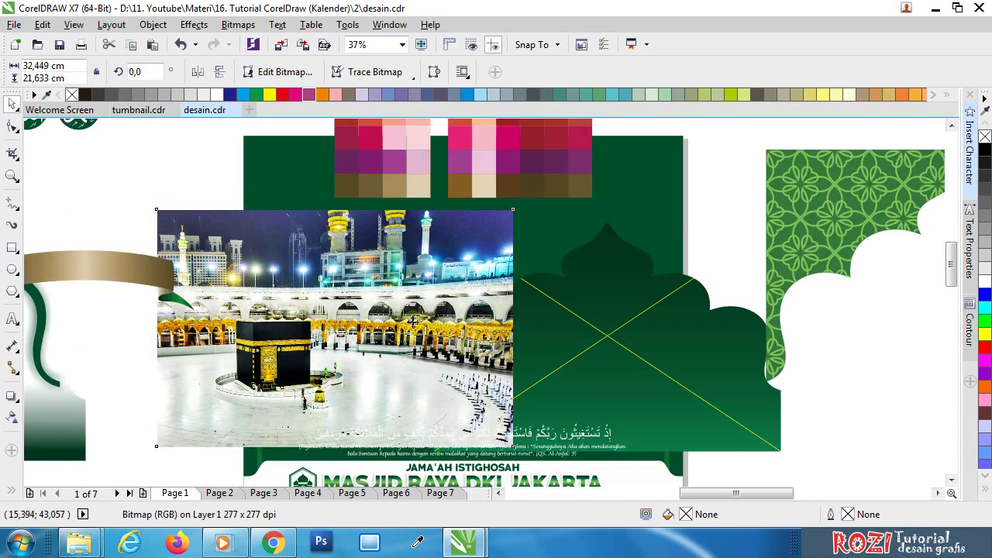
scroll(413, 322, "up", 1)
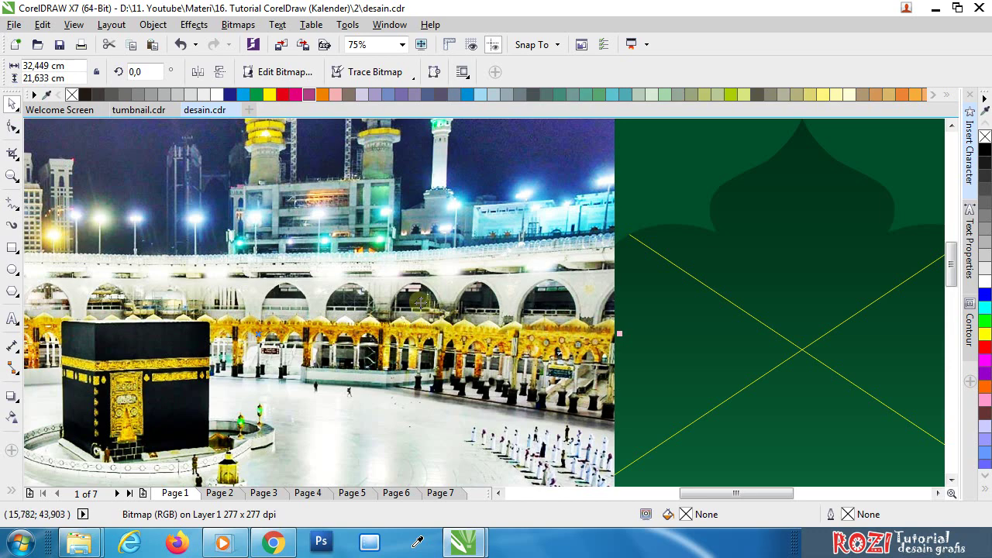
scroll(358, 280, "down", 1)
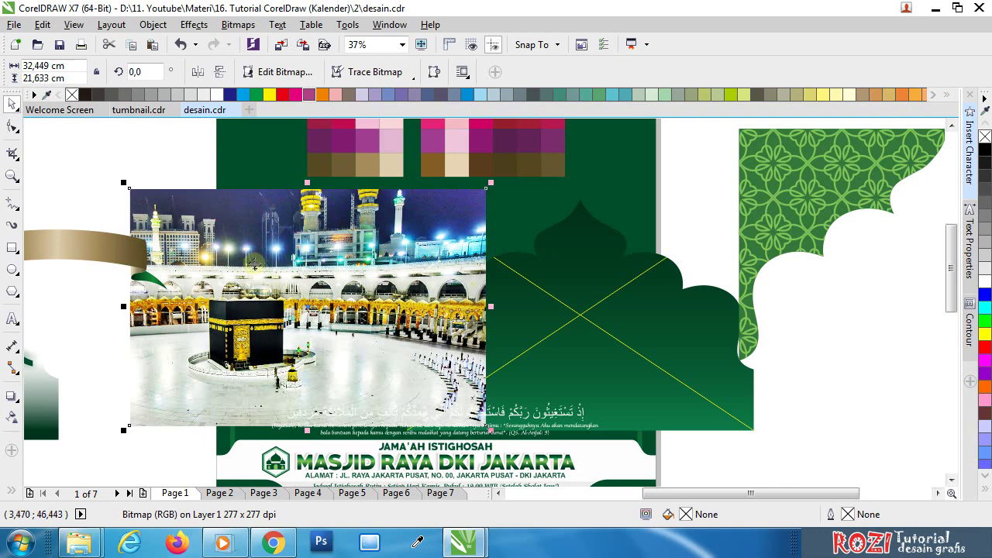
scroll(259, 275, "down", 1)
scroll(264, 287, "up", 2)
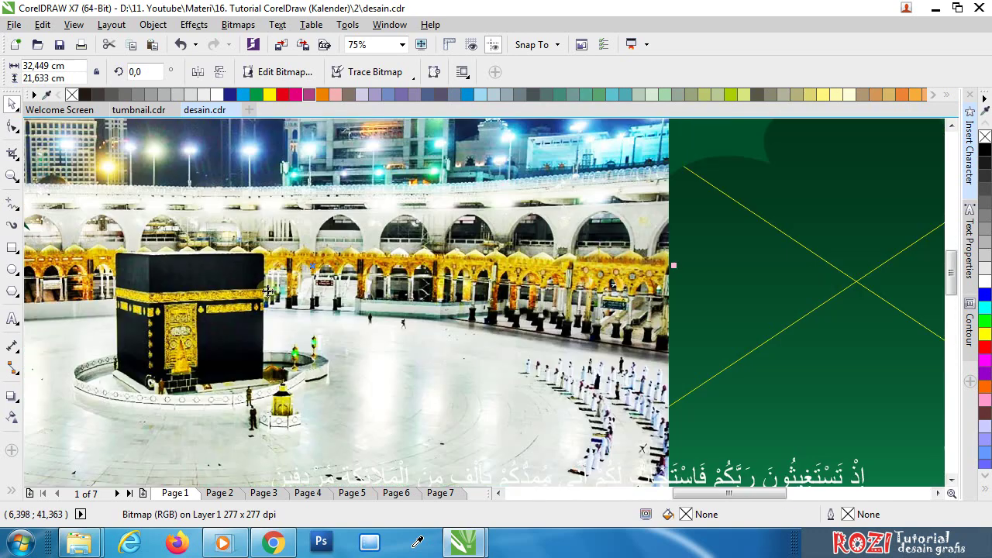
scroll(236, 281, "down", 1)
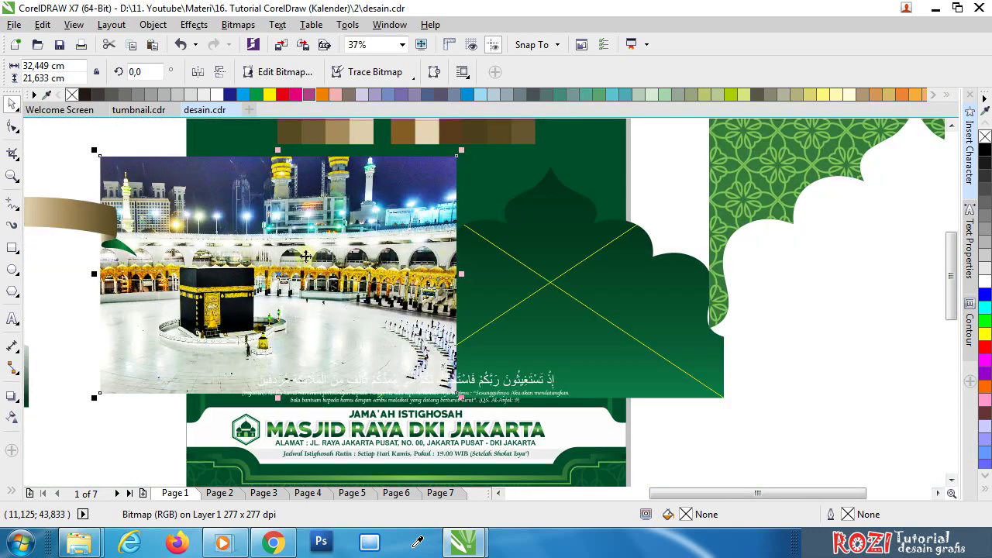
left_click_drag(322, 262, 599, 273)
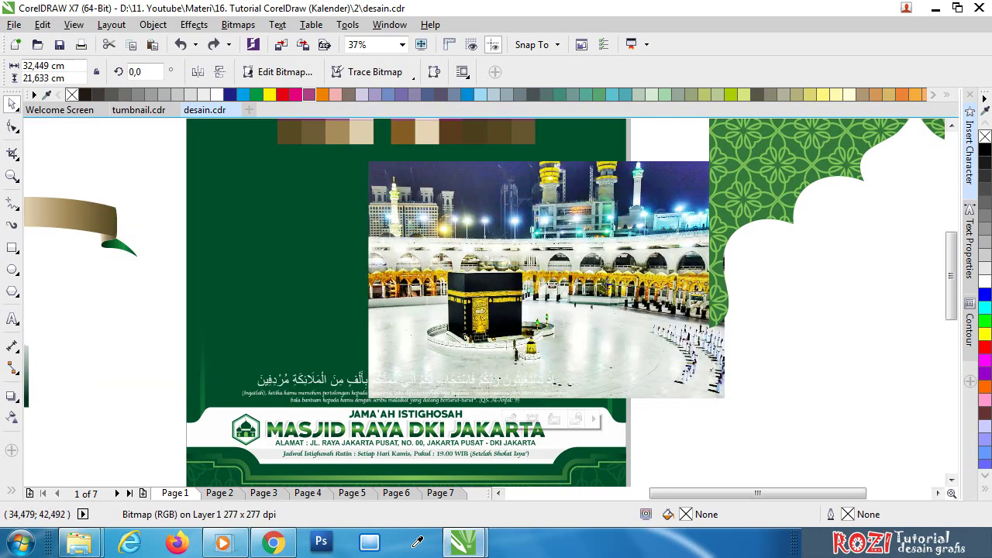
Step: Move the clipped mosque photo off the page to the right, beside the green patterned panel
scroll(480, 284, "down", 1)
left_click_drag(516, 279, 845, 277)
left_click(671, 338)
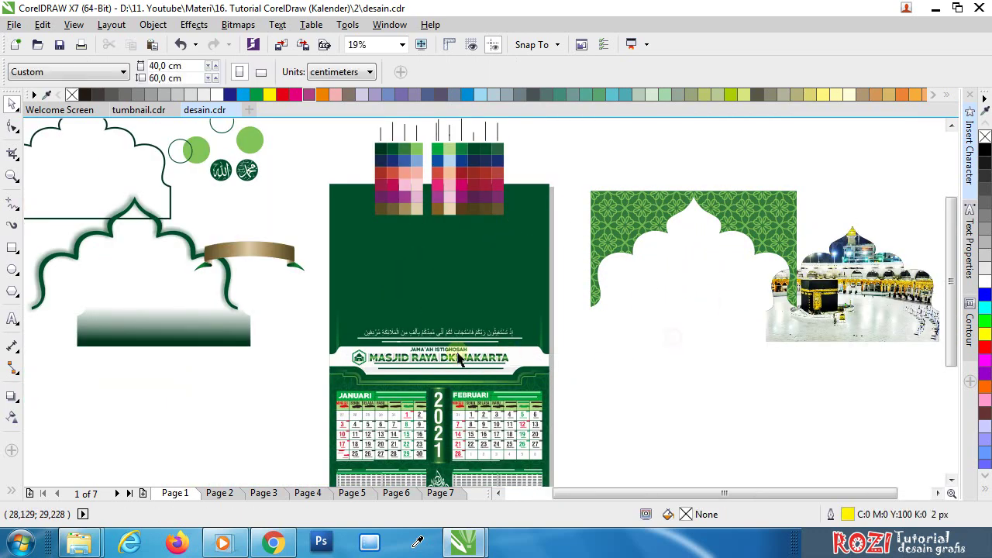
Step: Check that the white Arabic verse above the mosque name is editable text by highlighting part of it
scroll(460, 351, "up", 2)
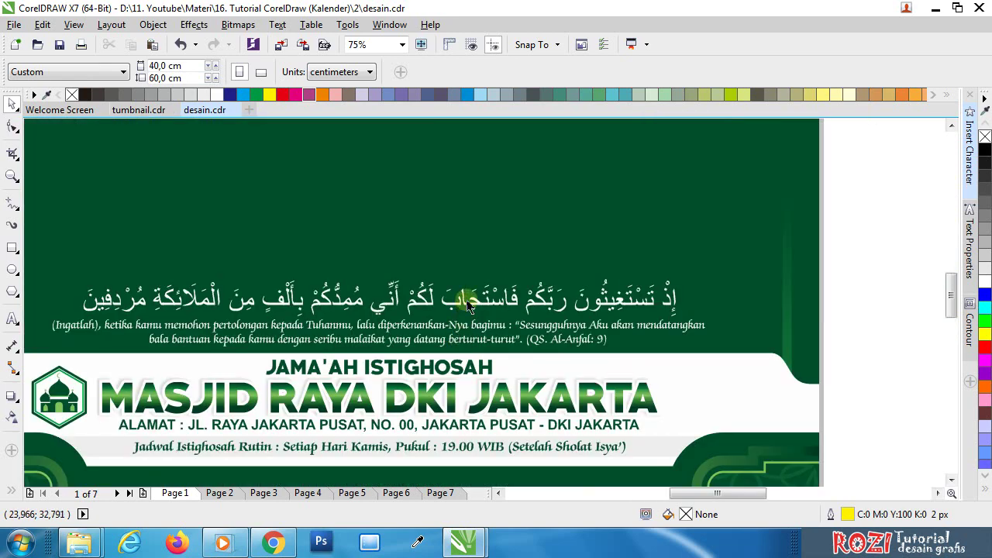
left_click(468, 309)
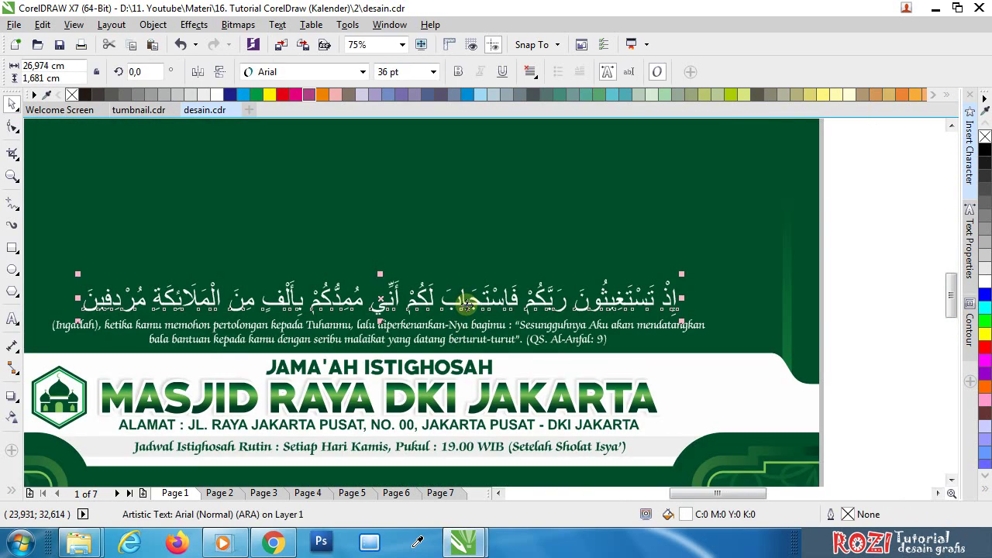
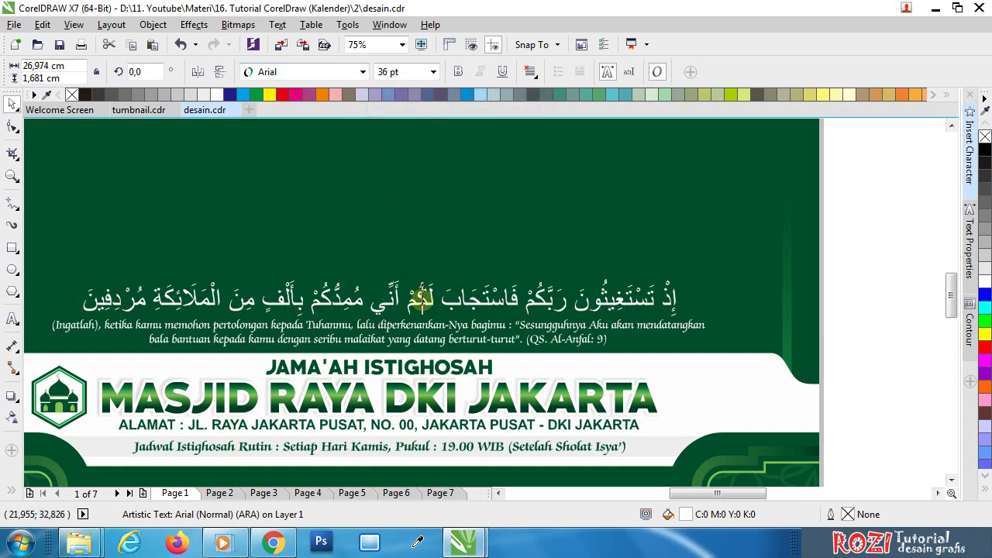
double_click(423, 297)
left_click_drag(423, 297, 681, 297)
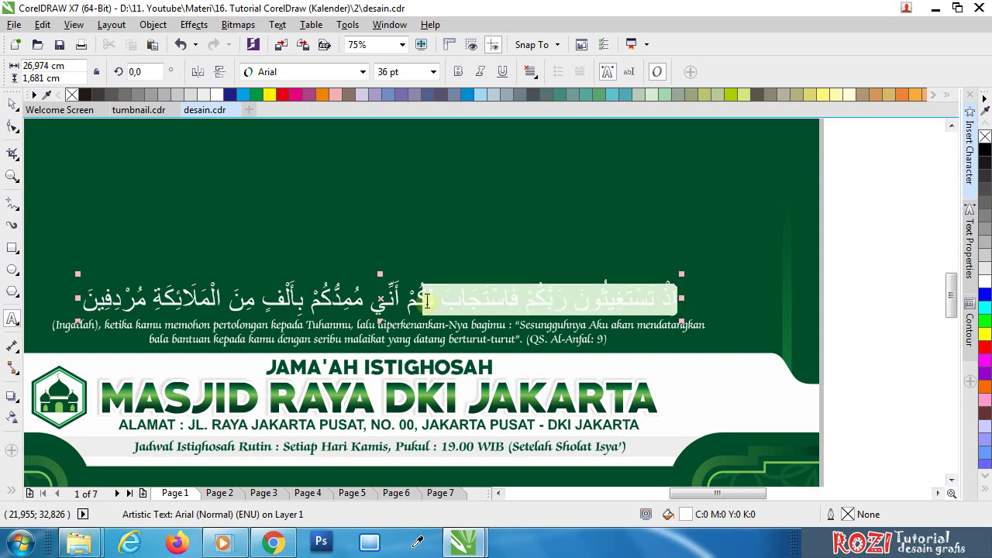
left_click(11, 104)
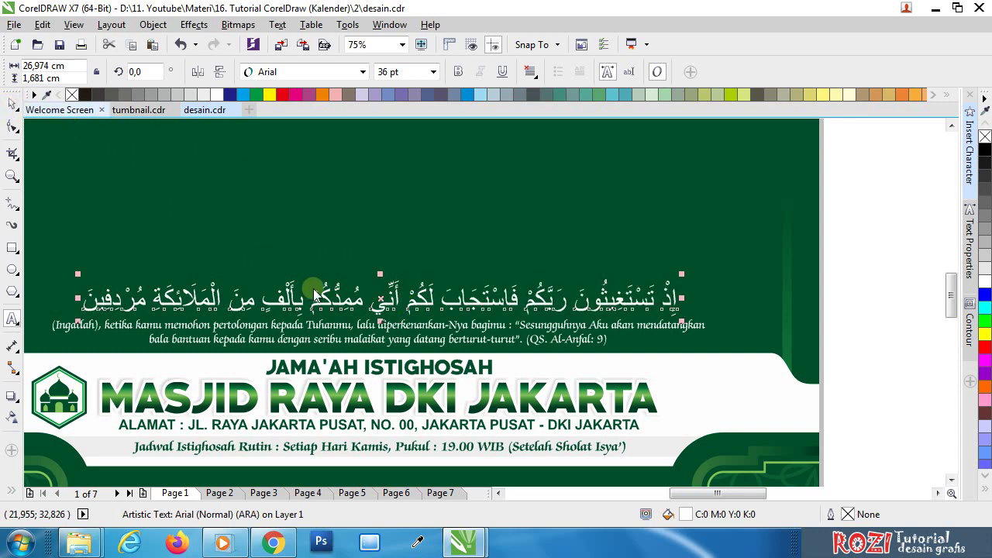
Step: Check that the Indonesian verse translation below the Arabic text is editable by highlighting part of it
left_click(363, 327)
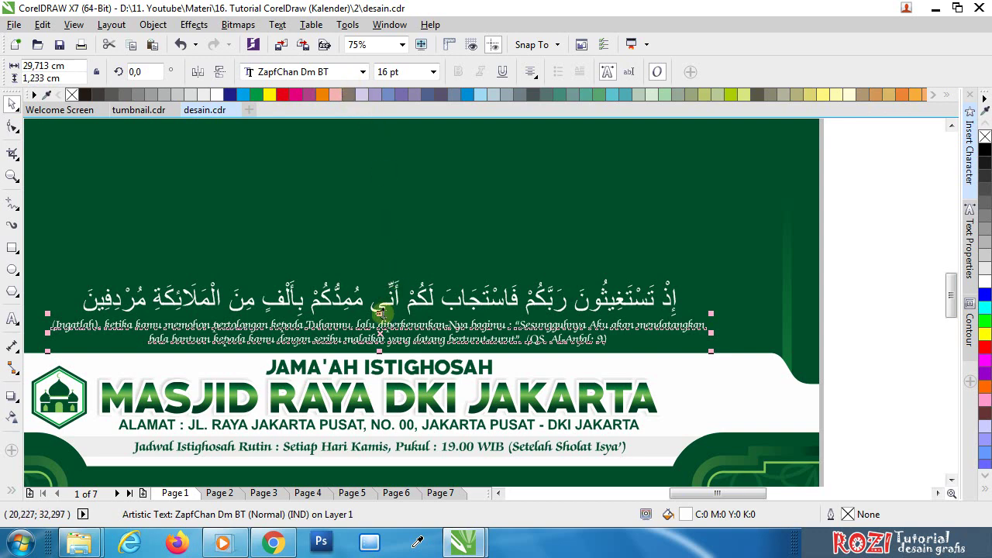
double_click(482, 324)
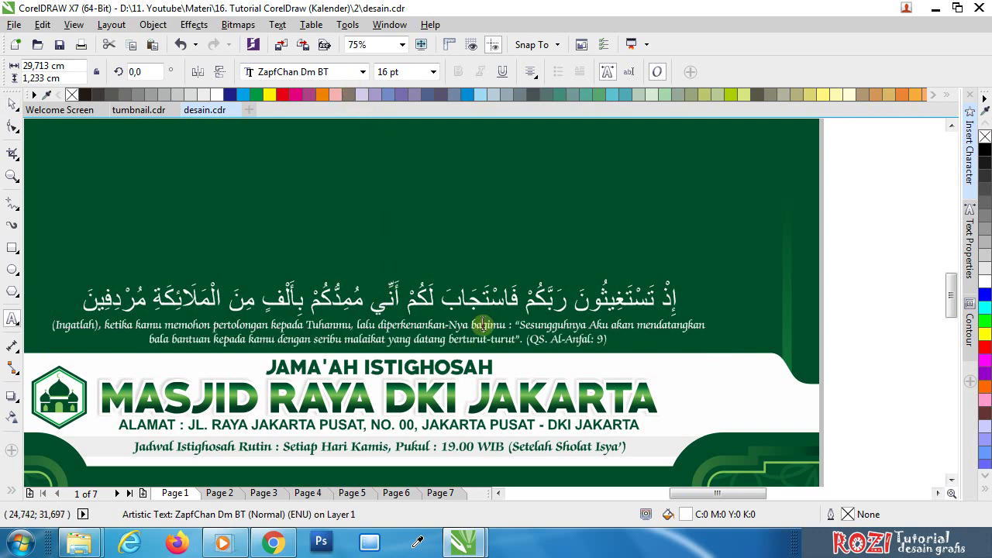
left_click_drag(483, 324, 609, 325)
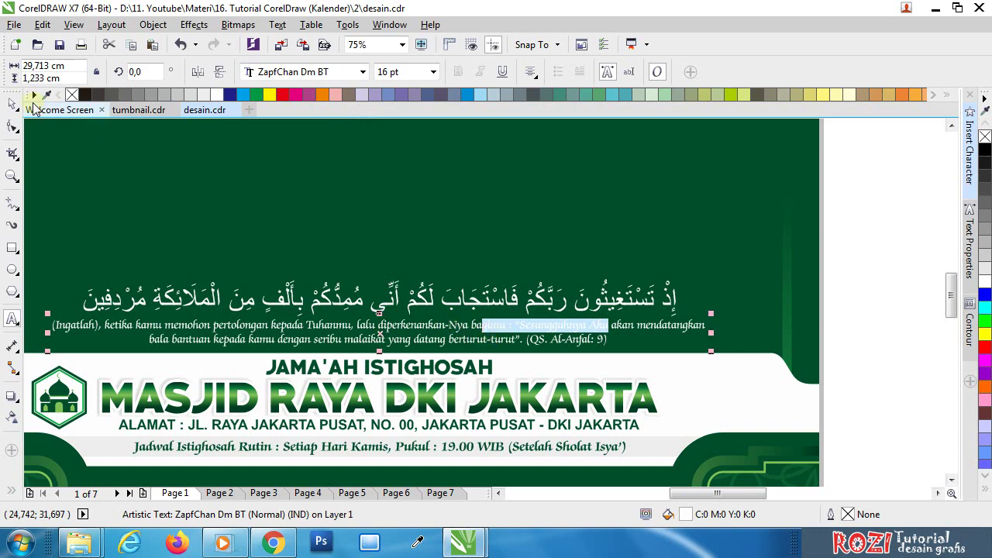
Step: Set the font of the Indonesian verse translation to Swis721 BlkCn BT
left_click(12, 104)
key("ctrl+shift+f")
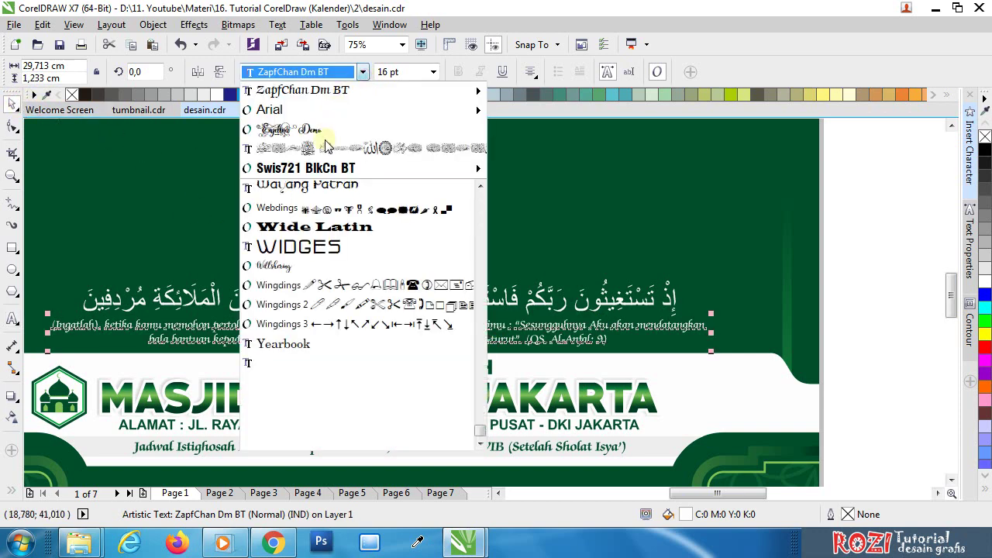
left_click(331, 167)
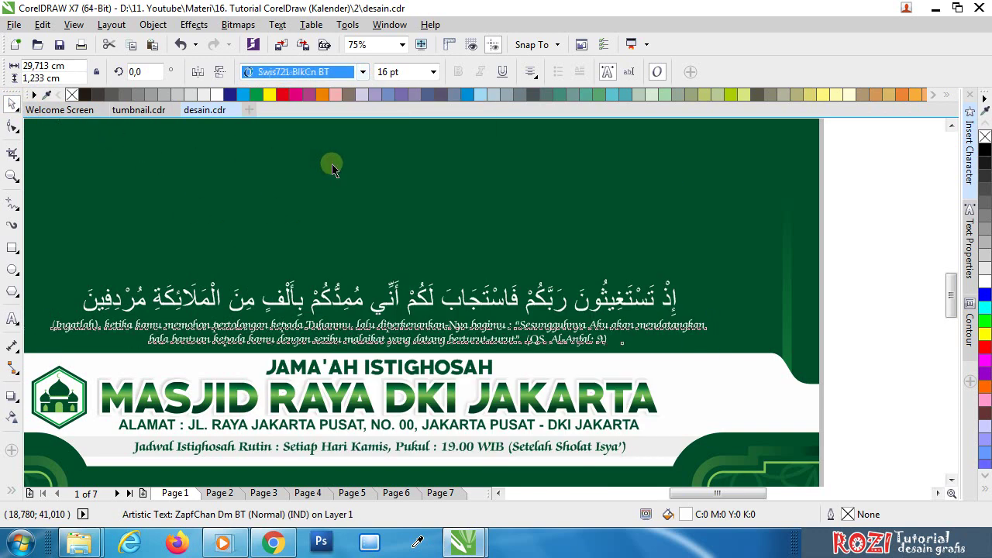
left_click(876, 248)
Step: Replace the heading "JAMA'AH ISTIGHOSAH" above the mosque name with "TABLIG AKBAR RAMADHAN"
scroll(698, 236, "down", 2)
scroll(494, 332, "up", 2)
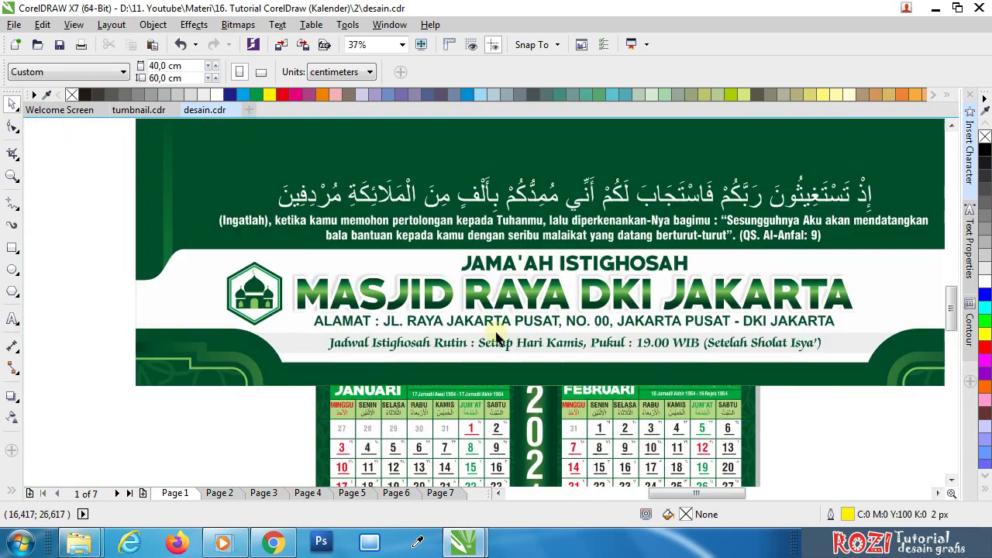
left_click(512, 263)
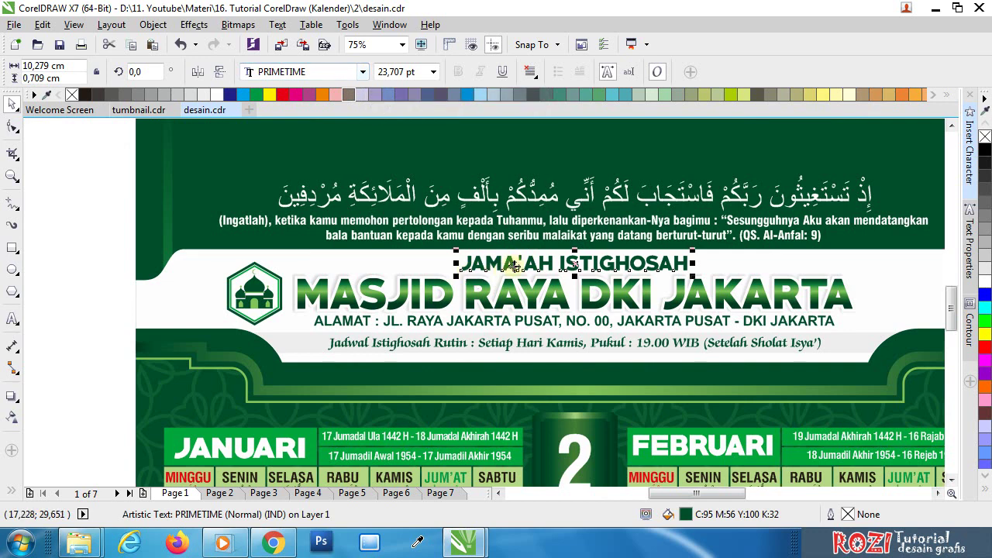
double_click(515, 264)
key("ctrl+a")
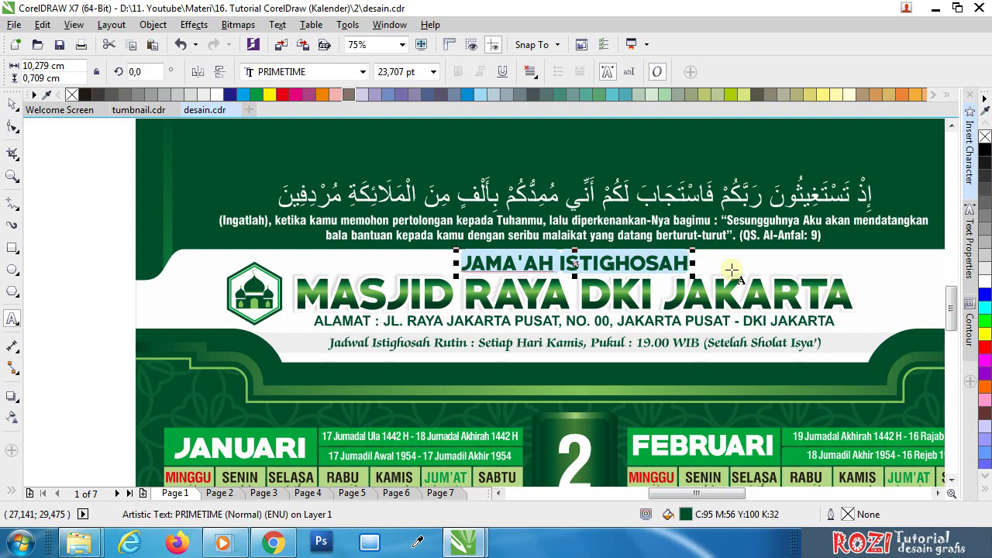
type("T")
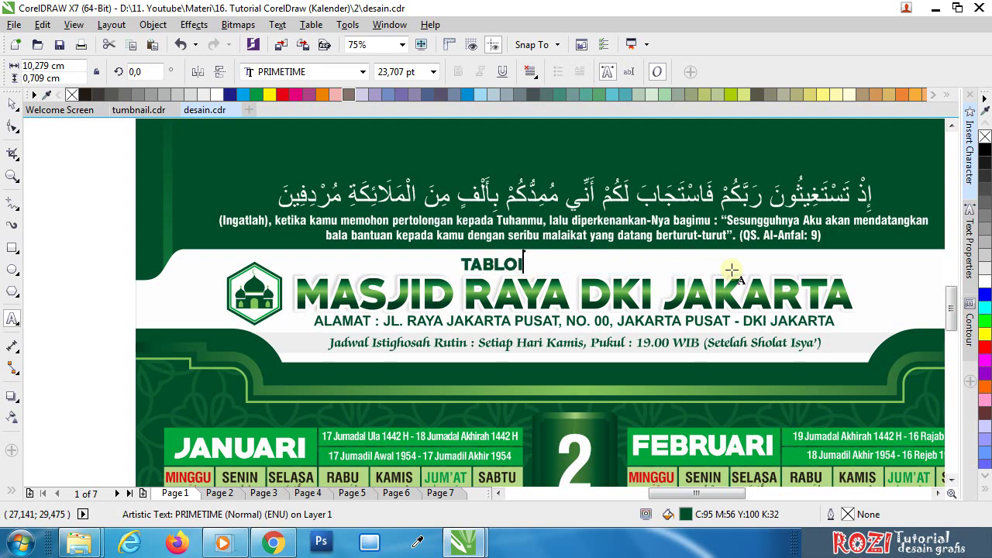
type("ABLOI")
key("BackSpace")
key("BackSpace")
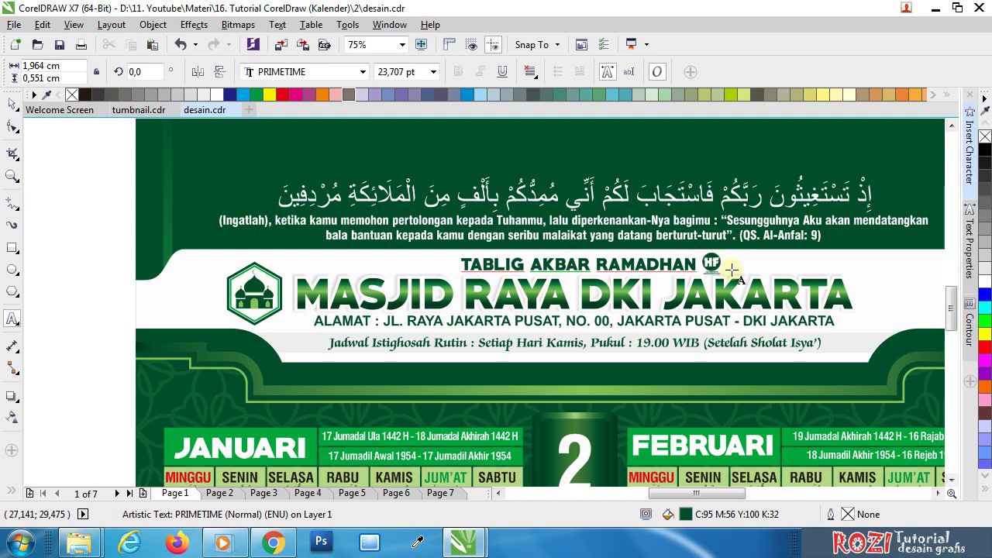
Step: Delete the stray HF glyphs at the end of the heading and append "SEMARANG KOTA"
key("Escape")
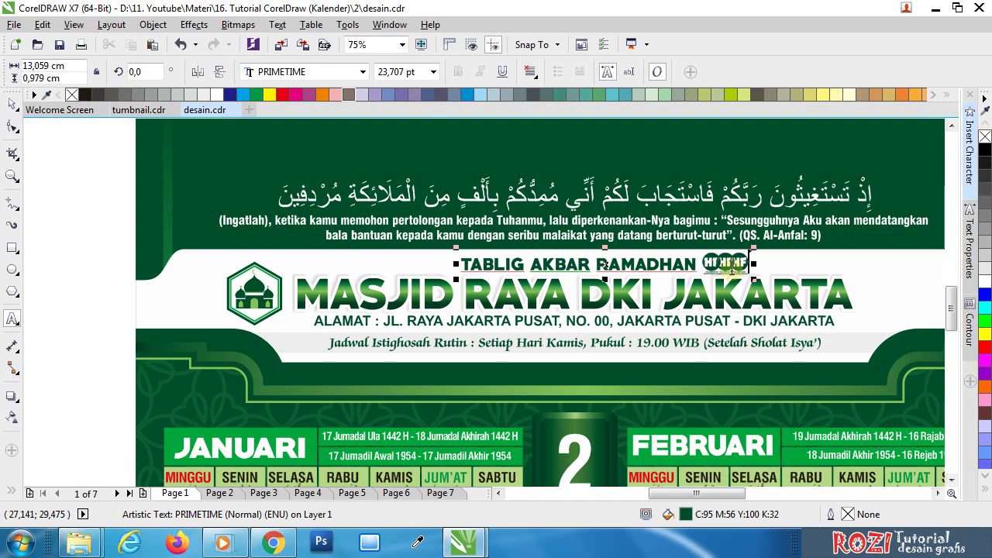
left_click(731, 268)
key("BackSpace")
key("BackSpace")
key("BackSpace")
key("Escape")
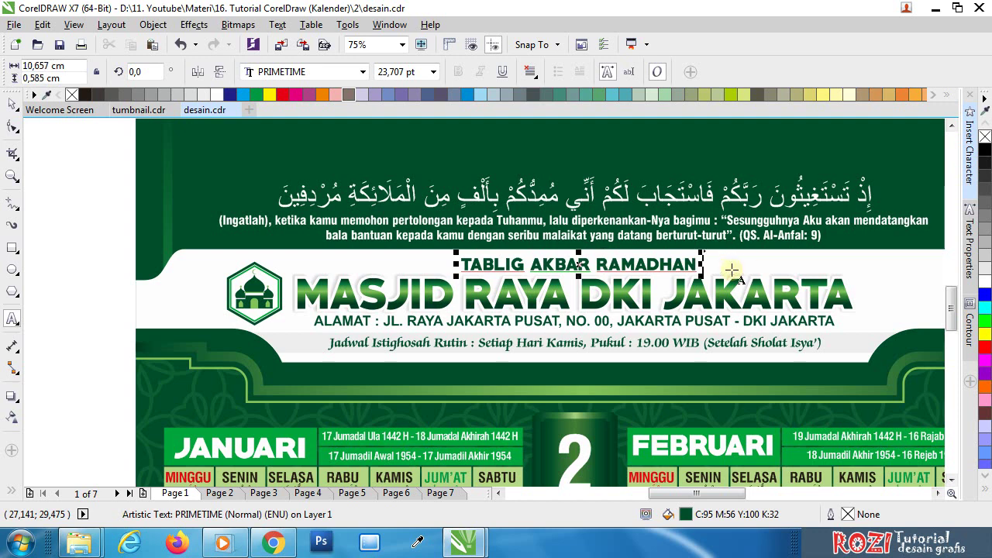
left_click(731, 267)
type("SEMARAN")
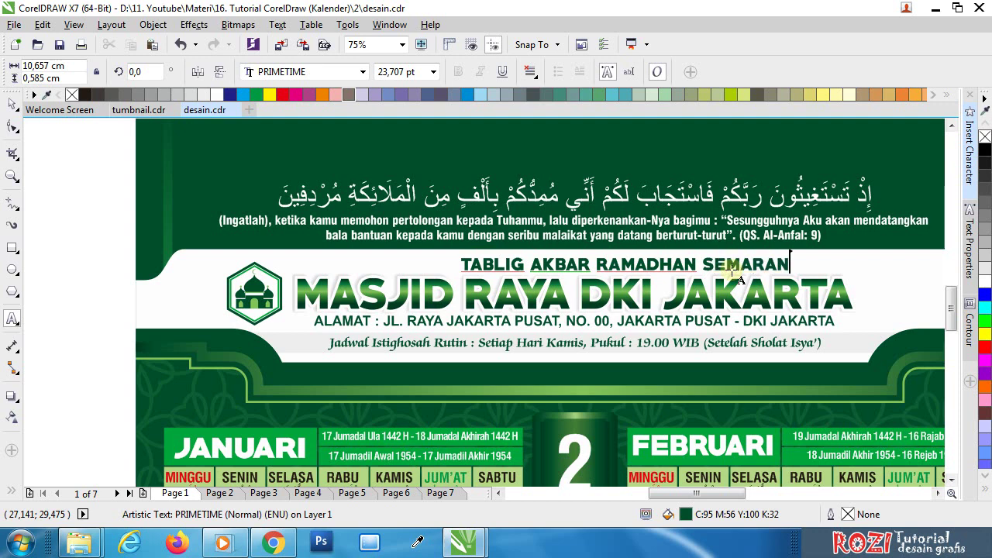
type("G KOTA")
key("Escape")
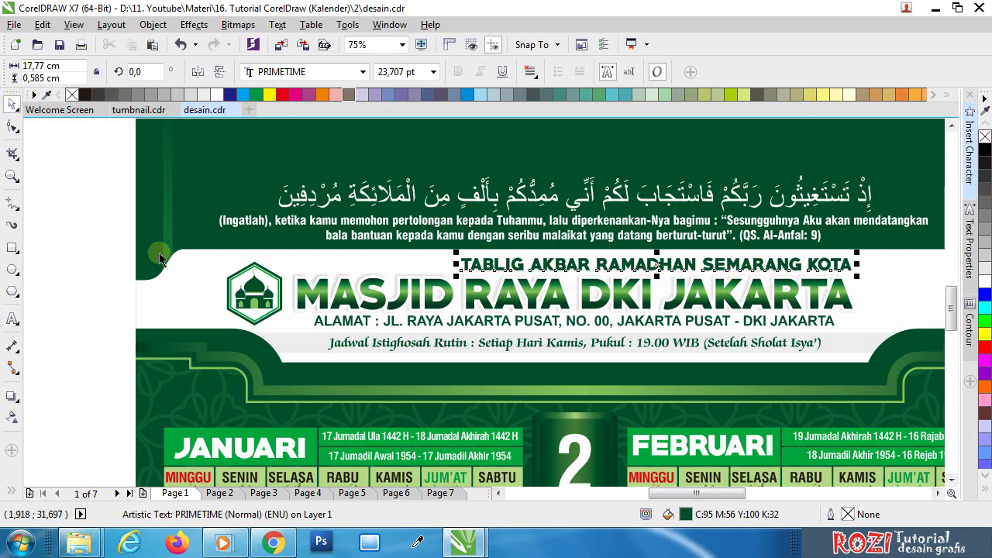
Step: Move the heading "TABLIG AKBAR RAMADHAN SEMARANG KOTA" so it sits centred above the mosque name
scroll(166, 269, "down", 1)
scroll(303, 279, "up", 1)
left_click_drag(341, 268, 358, 256)
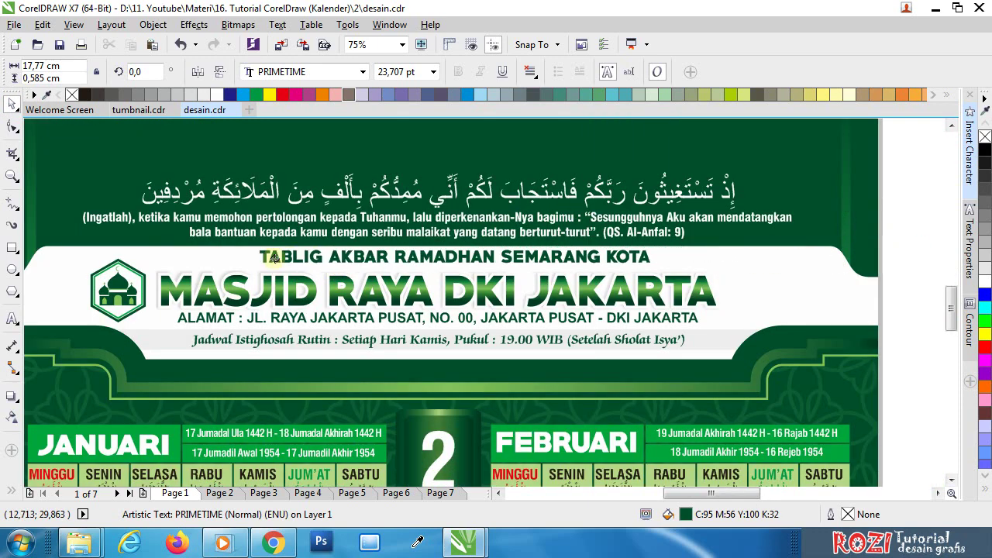
Step: Examine the hexagonal mosque logo group beside the mosque name up close
scroll(92, 285, "up", 1)
left_click(116, 283)
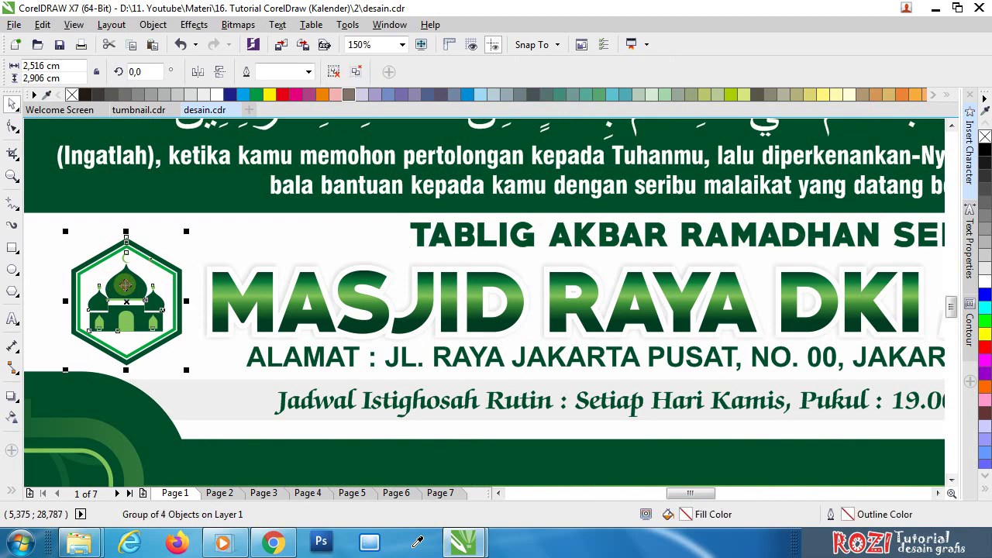
scroll(166, 275, "down", 1)
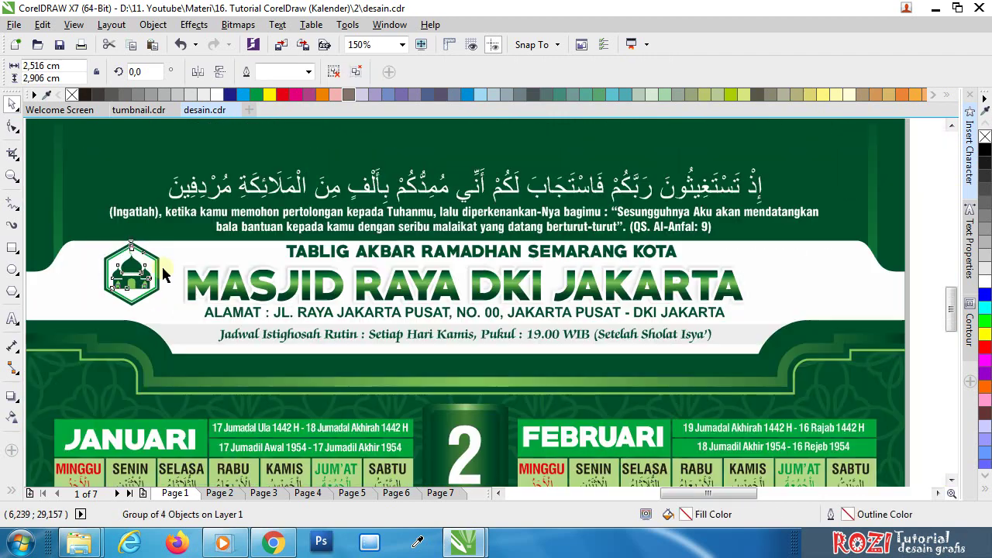
Step: Inspect the outline settings of the shadowed "MASJID RAYA DKI JAKARTA" text without changing them
left_click_drag(432, 291, 455, 275)
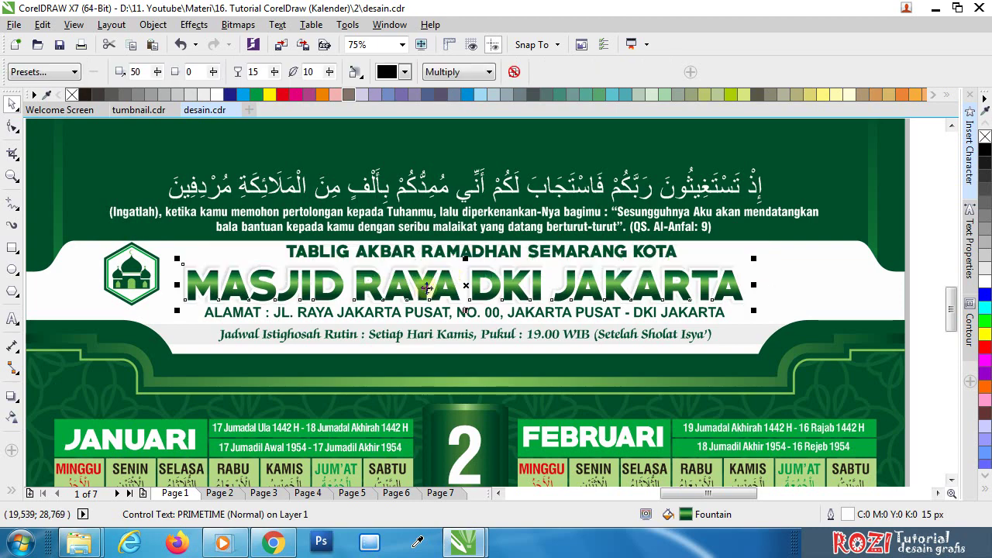
scroll(268, 265, "up", 1)
scroll(267, 265, "up", 1)
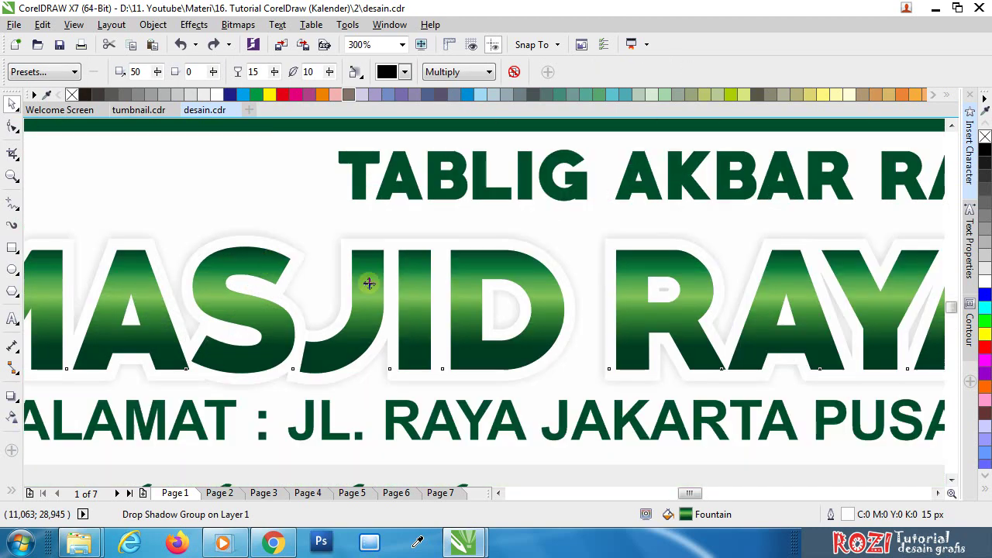
key("F12")
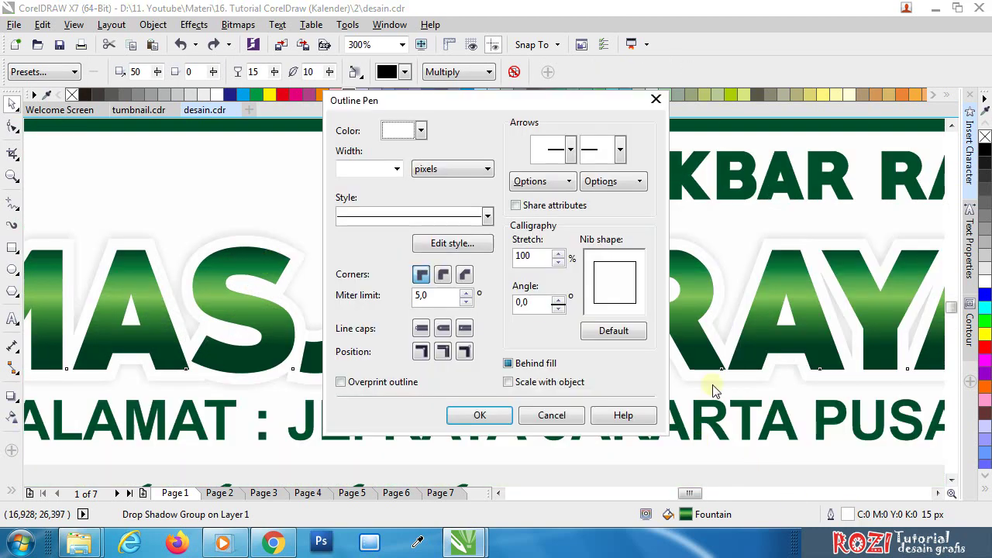
left_click(396, 169)
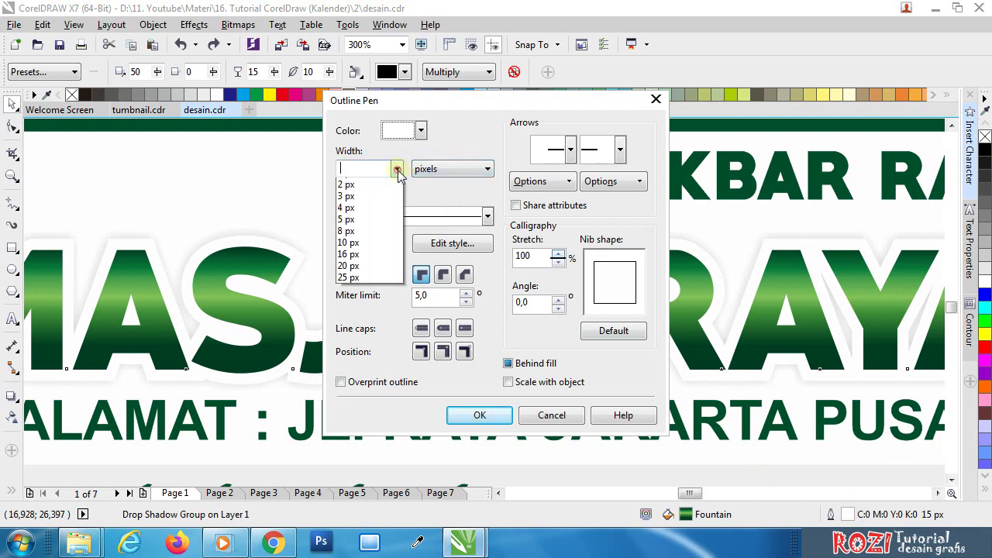
left_click(498, 140)
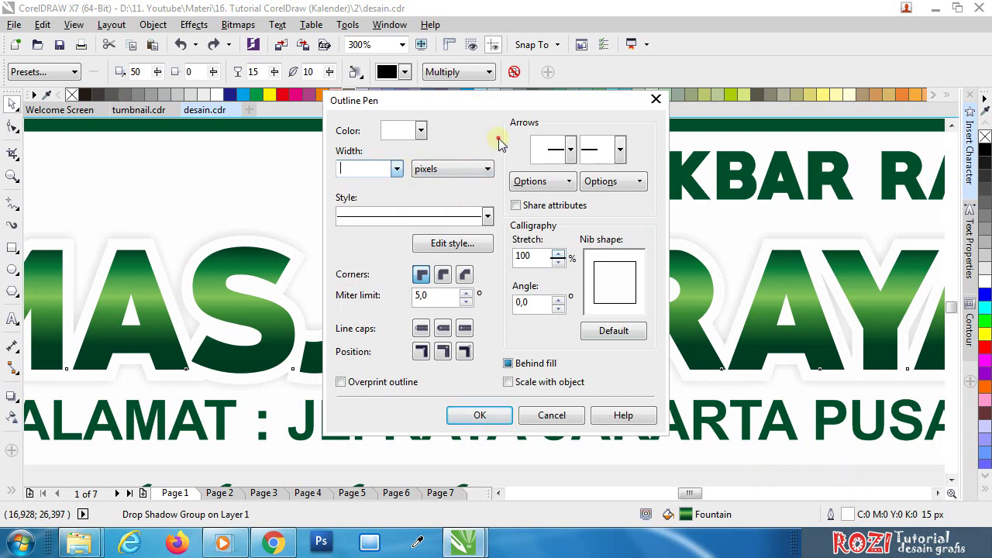
left_click(657, 100)
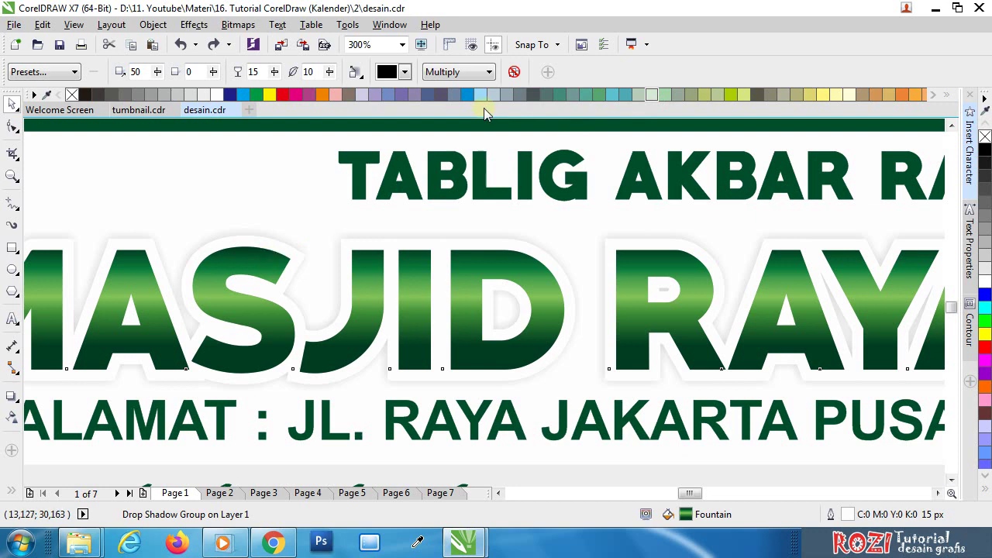
Step: Select only the "MASJID RAYA DKI JAKARTA" text and examine its gradient fill's colour nodes without changing them
key("space")
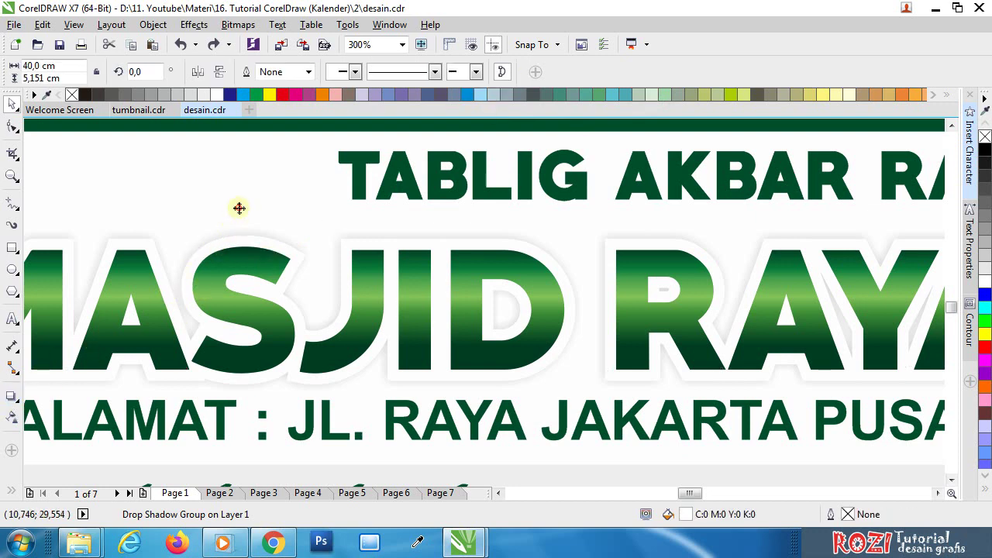
left_click(257, 272)
left_click(264, 266, "ctrl")
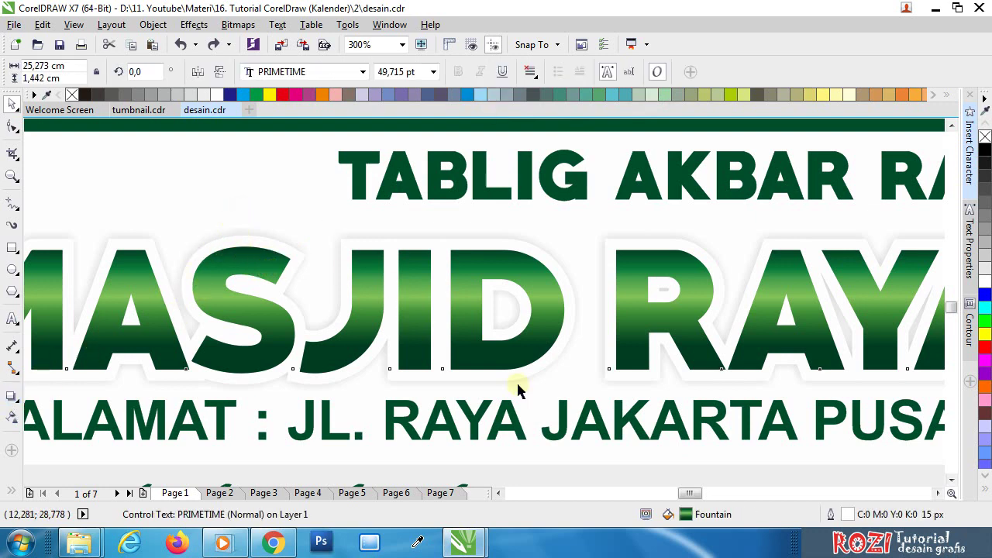
double_click(687, 515)
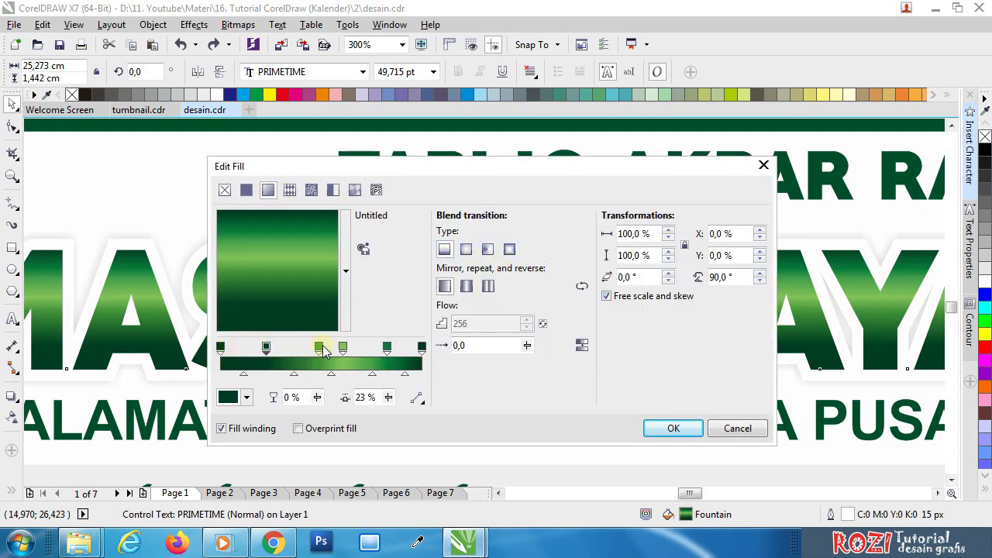
left_click(738, 429)
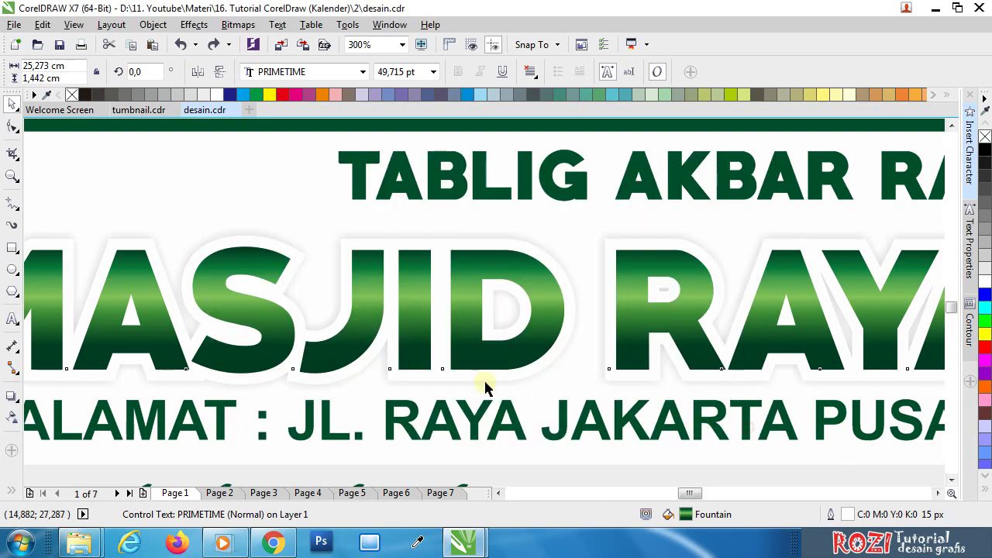
scroll(487, 382, "down", 4)
scroll(496, 386, "down", 2)
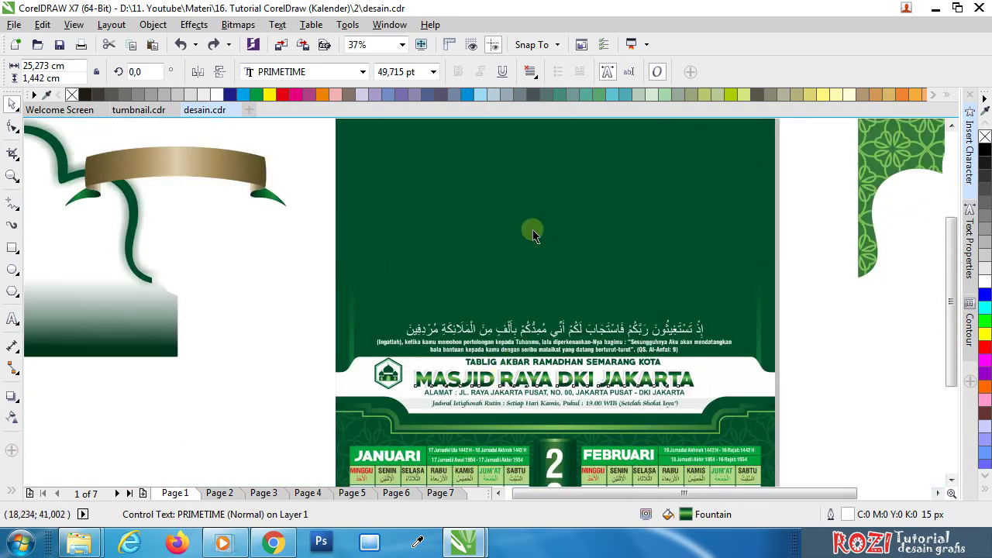
scroll(527, 290, "down", 2)
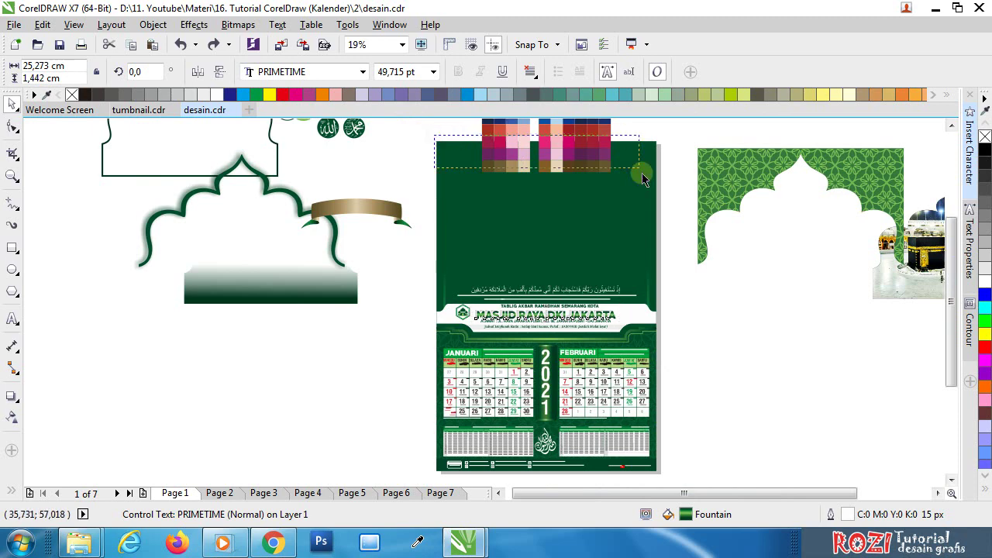
left_click(663, 132)
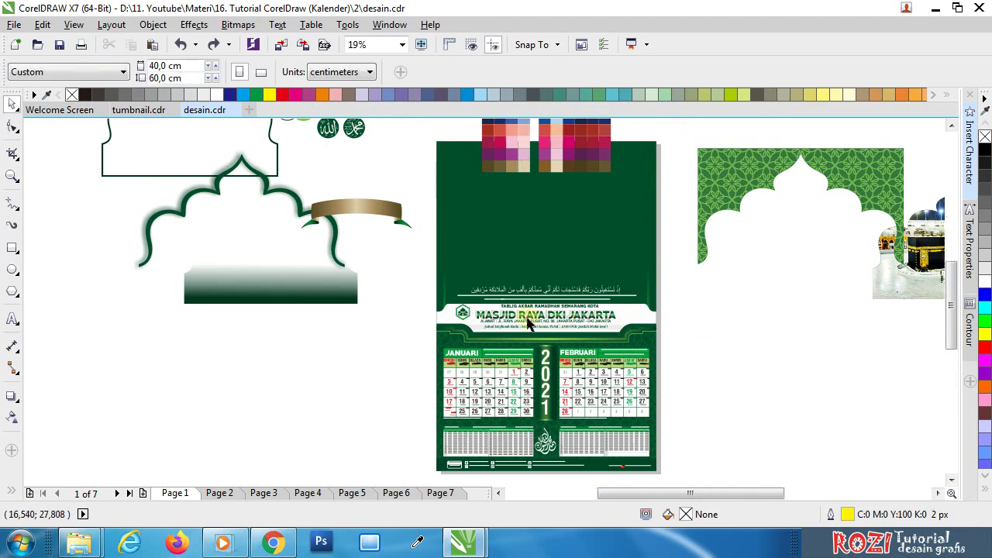
Step: Set the outline colour of the "MASJID RAYA DKI JAKARTA" text to yellow
scroll(543, 318, "up", 6)
left_click(487, 300)
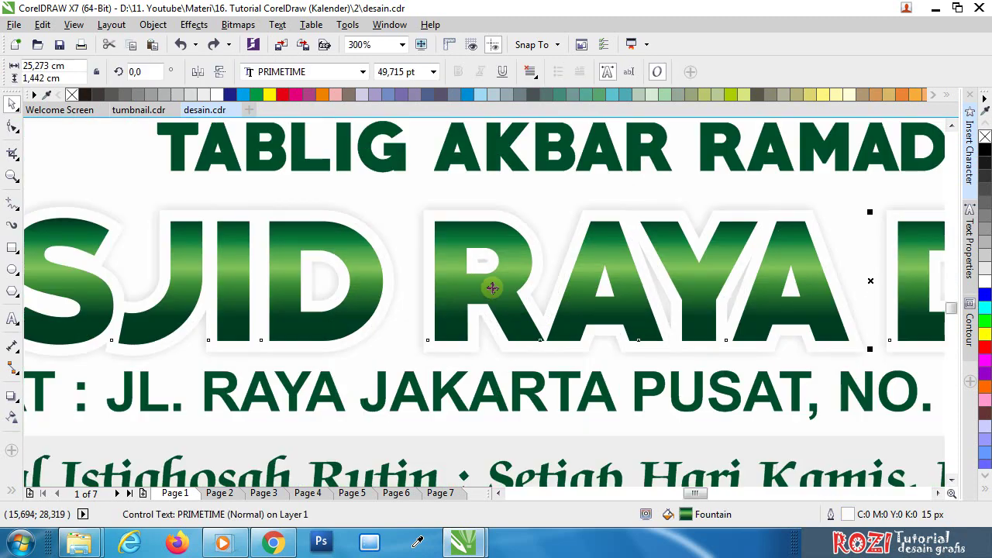
double_click(847, 518)
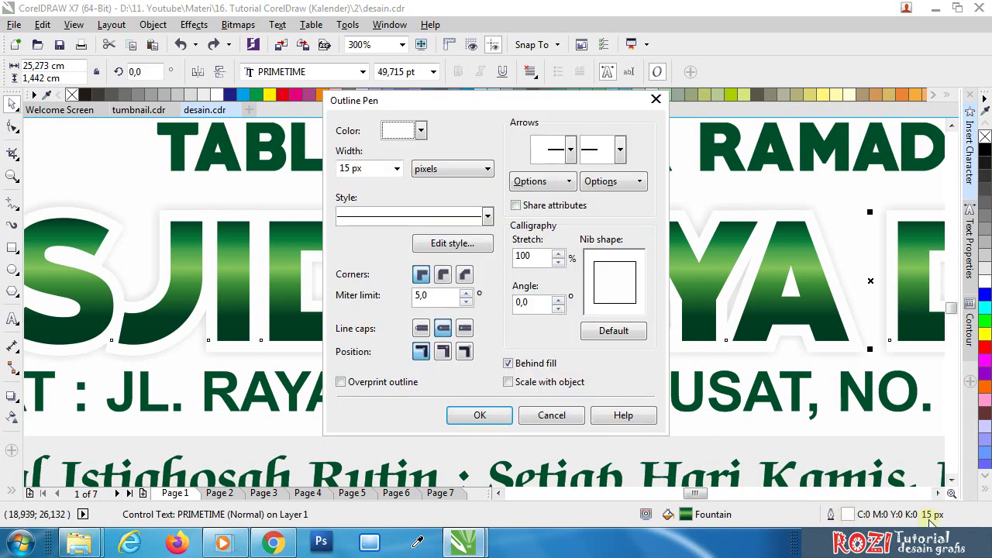
left_click_drag(454, 106, 694, 120)
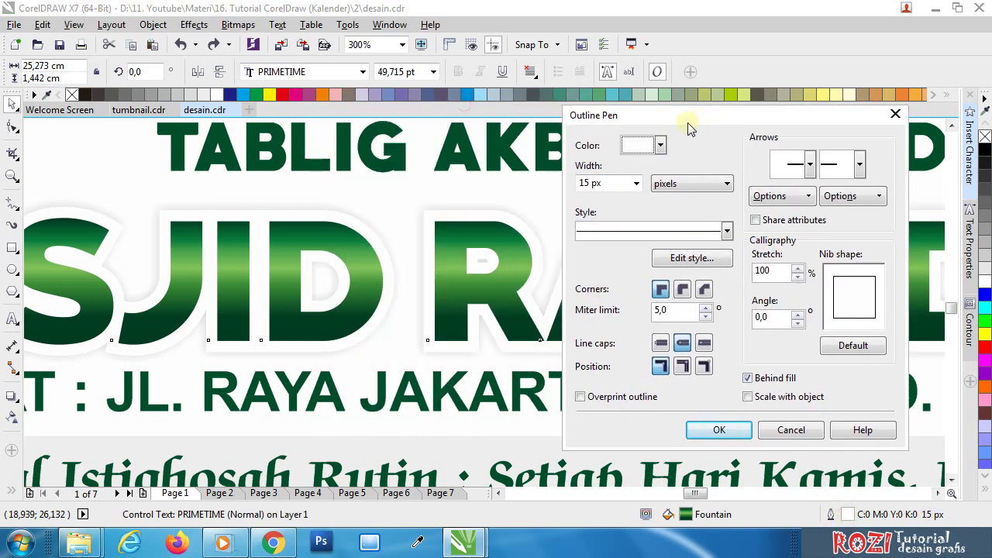
left_click(660, 146)
left_click(653, 190)
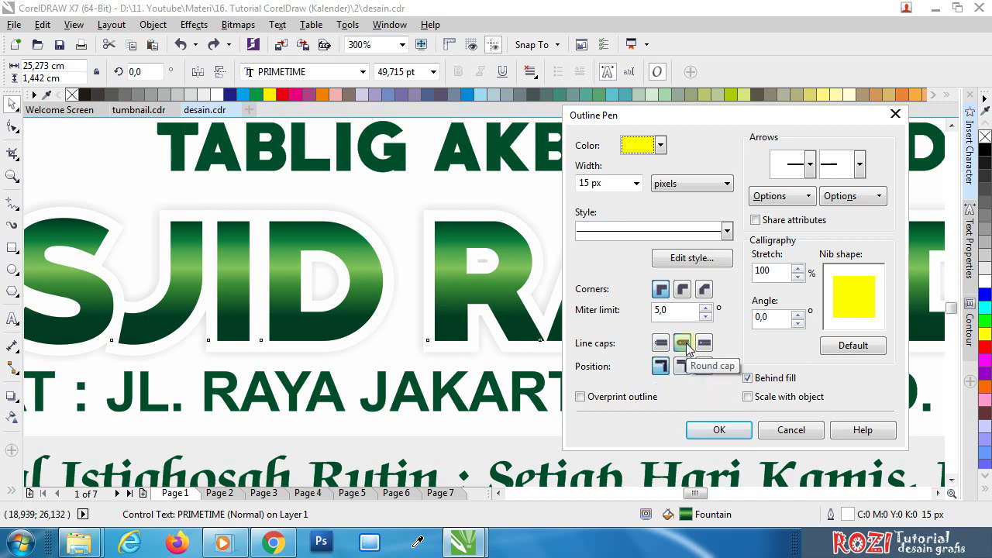
left_click(717, 428)
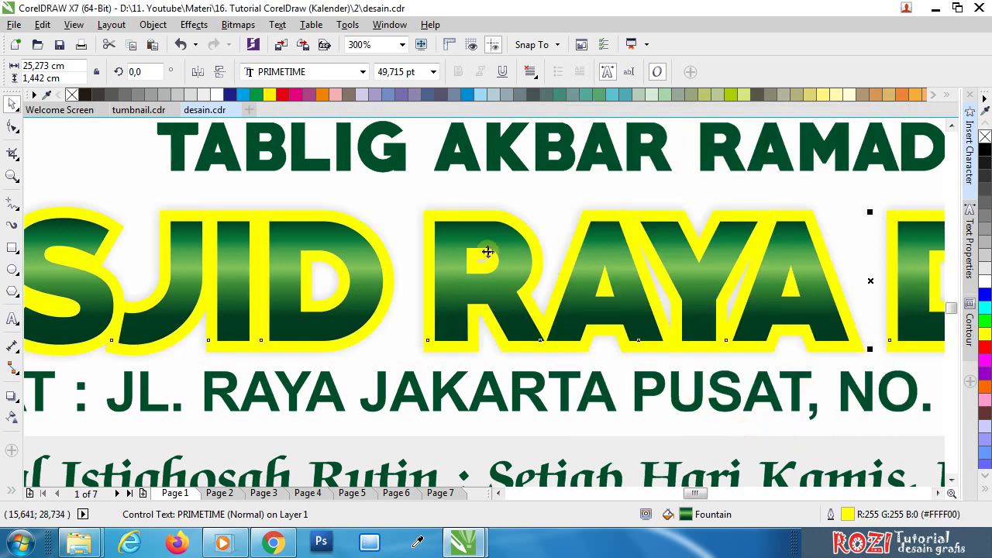
Step: Undo the yellow outline on the "MASJID RAYA DKI JAKARTA" text and inspect its drop shadow settings without changing them
key("ctrl+z")
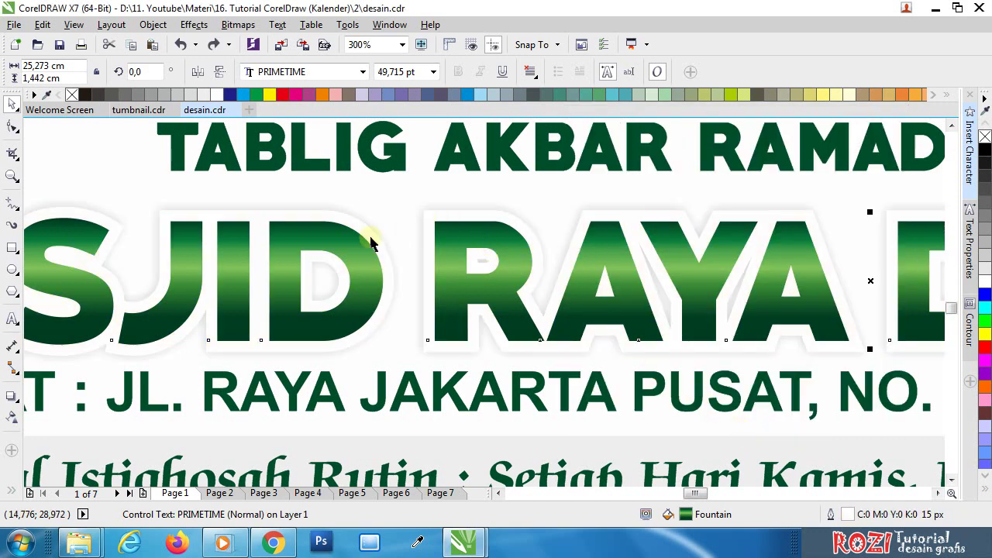
left_click(9, 396)
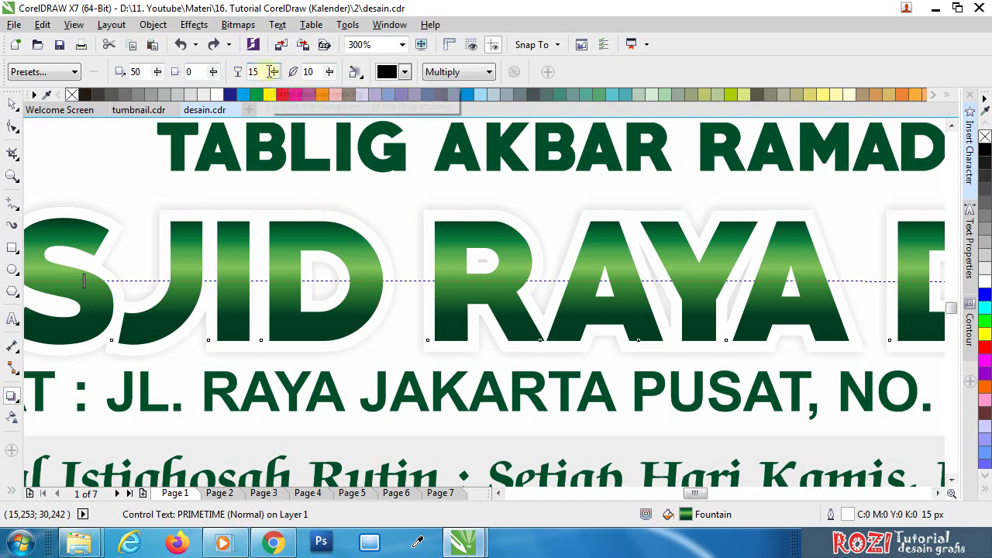
left_click(316, 71)
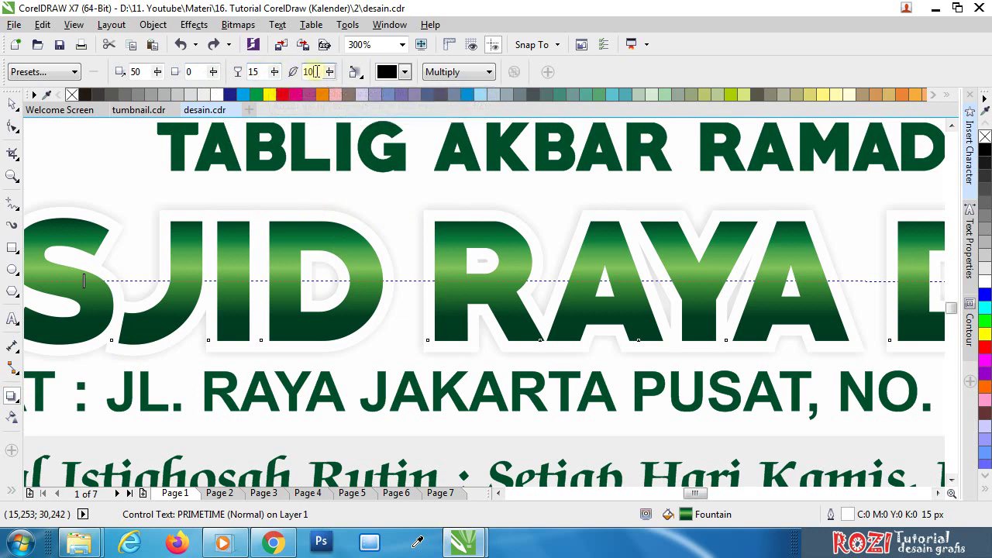
left_click(11, 106)
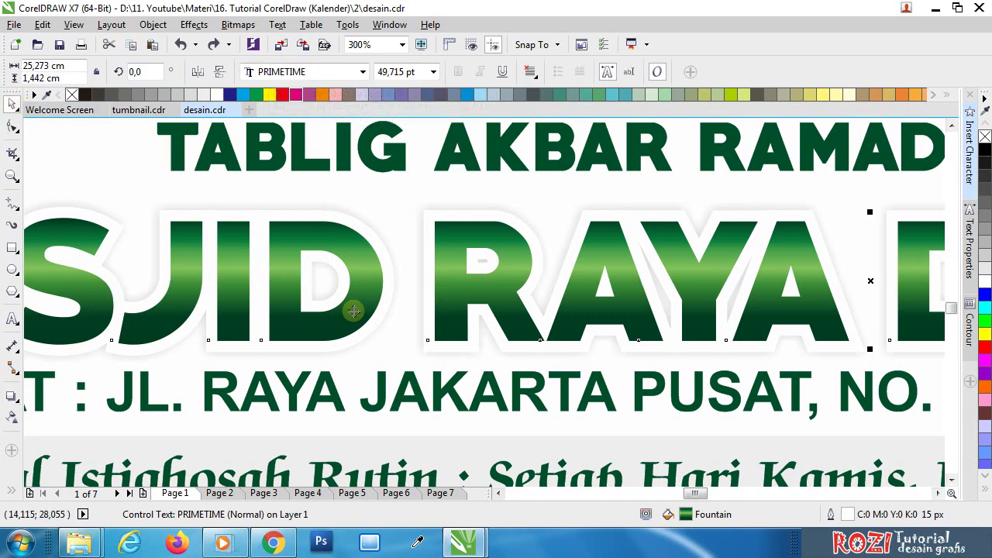
scroll(350, 312, "down", 2)
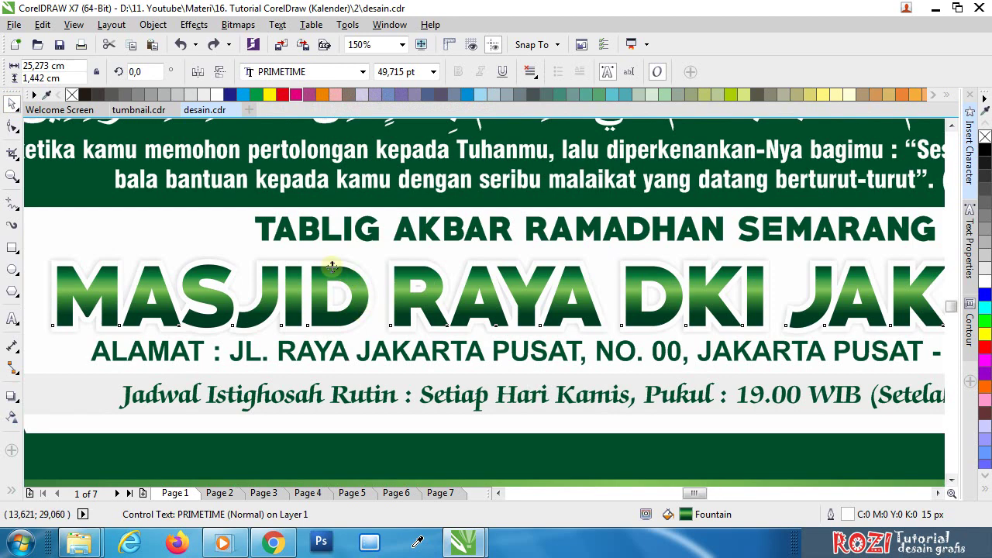
scroll(346, 262, "up", 2)
scroll(347, 261, "up", 1)
scroll(334, 252, "down", 4)
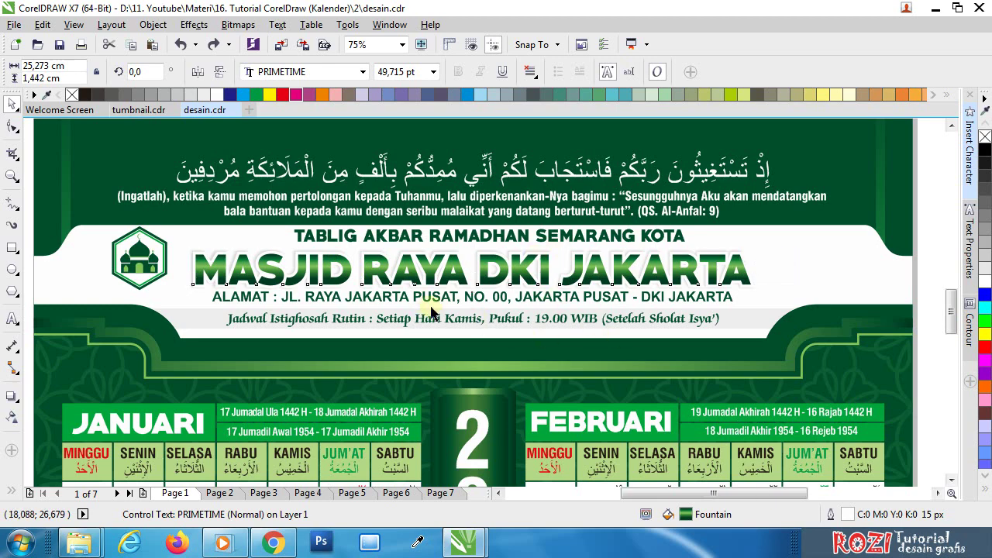
scroll(431, 306, "down", 1)
scroll(423, 294, "up", 1)
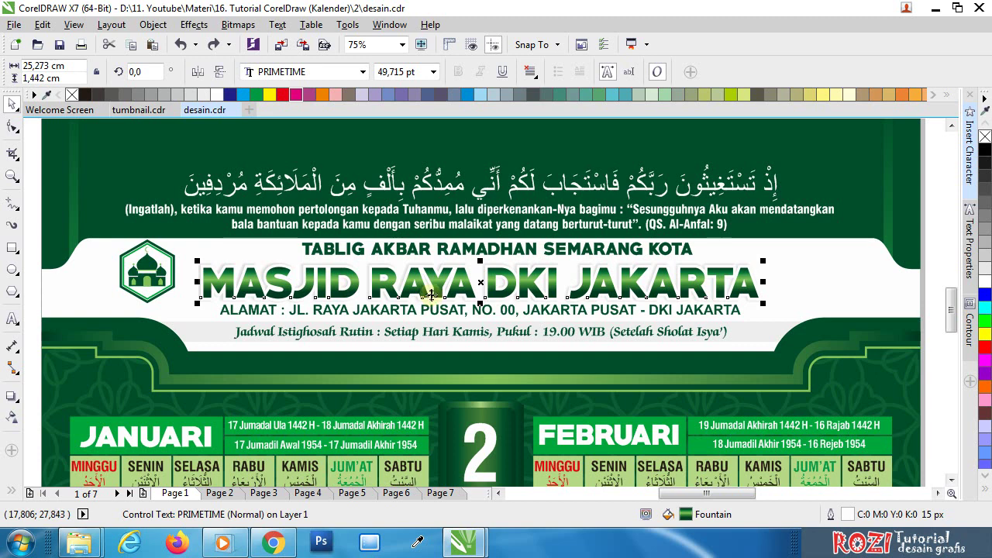
Step: Inspect the address line, the "Jadwal Istighosah Rutin" line and the grey strip behind it, and clear the selection
left_click(844, 219)
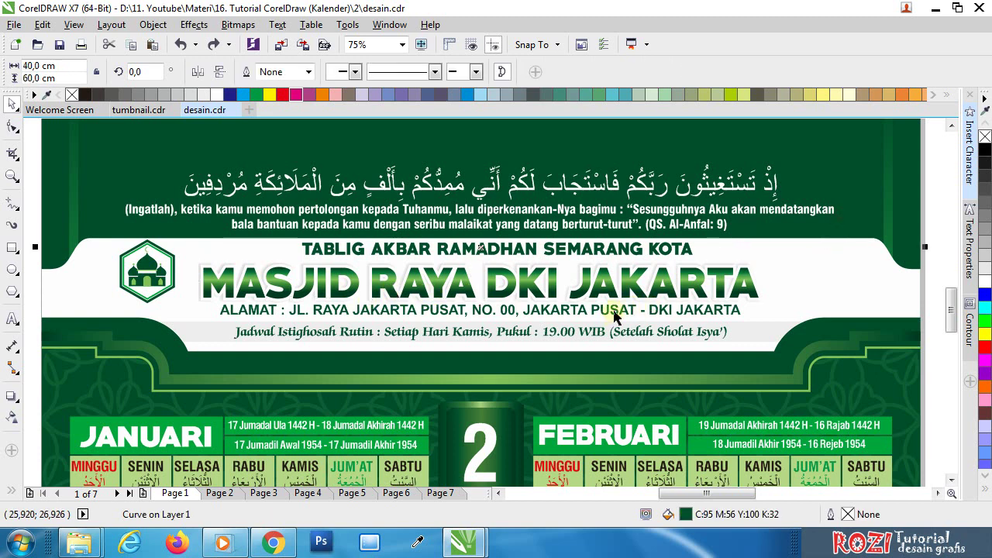
left_click(614, 316)
left_click(572, 332)
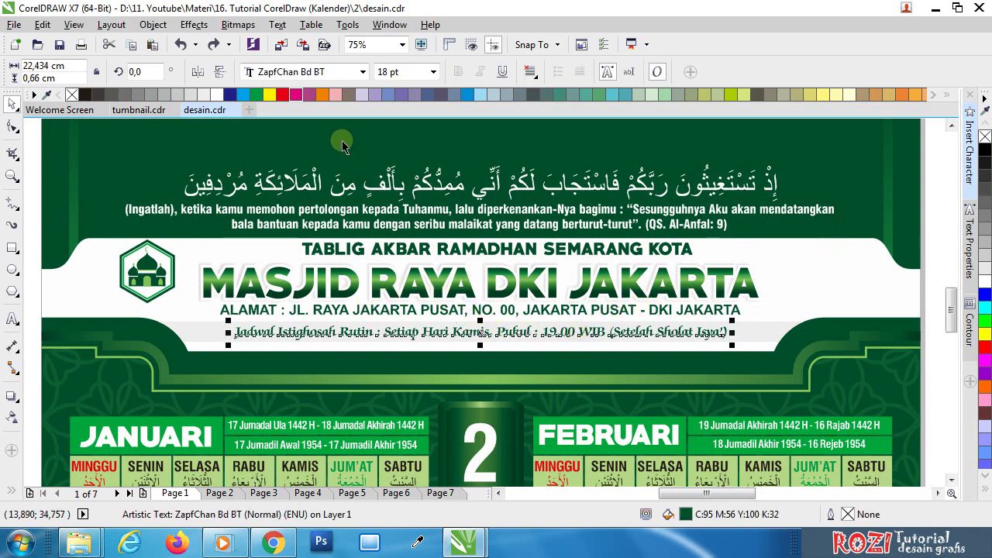
left_click(211, 349)
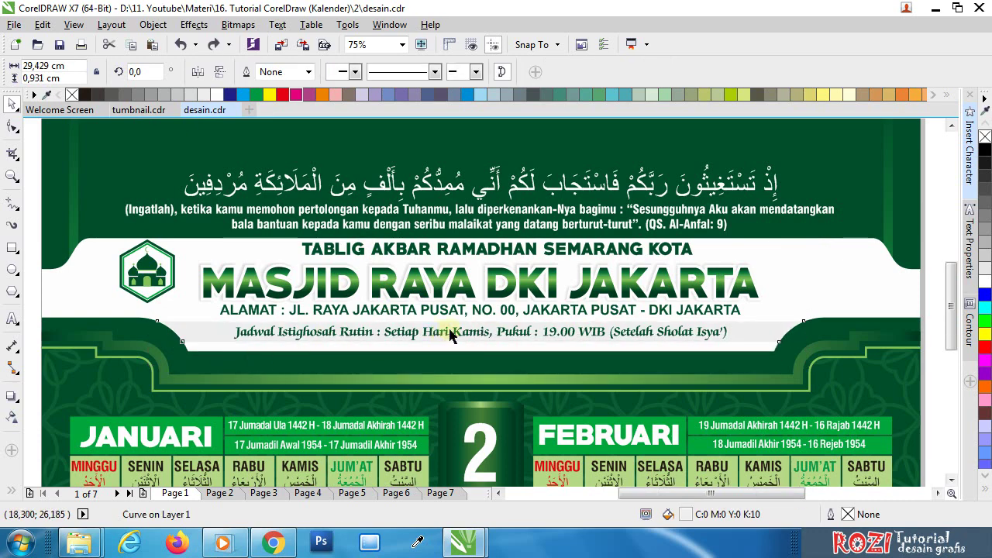
scroll(444, 333, "down", 1)
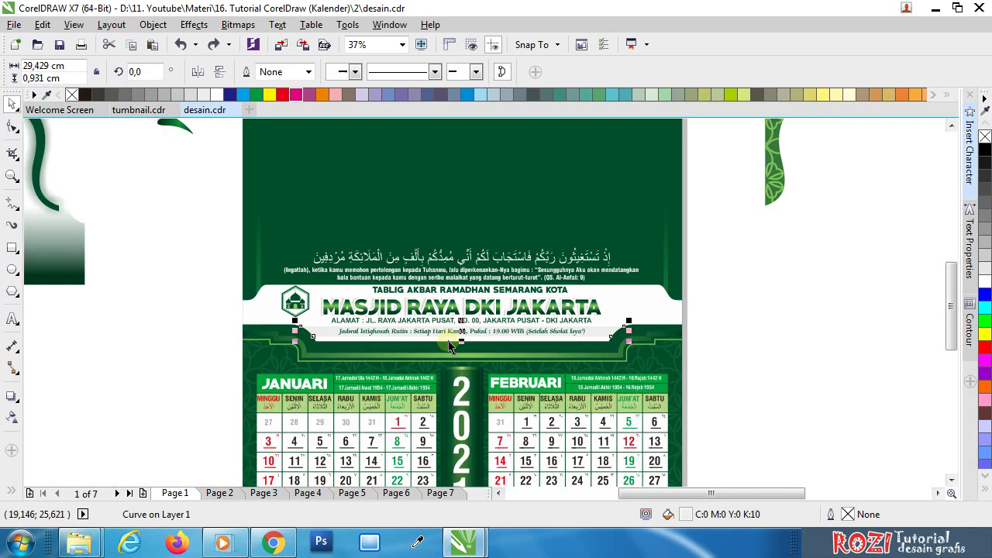
left_click(717, 347)
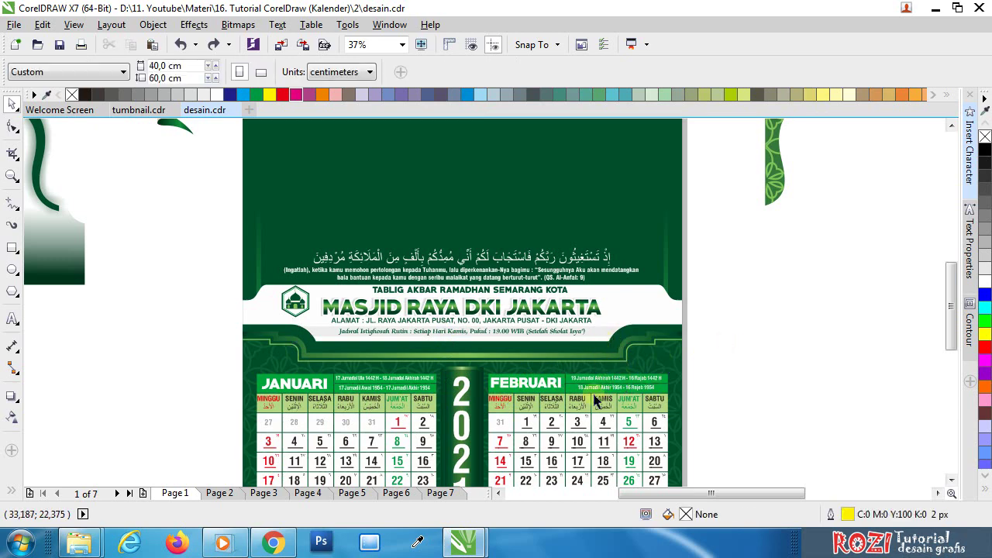
Step: Switch to Windows Explorer and open folder "1" inside "16. Tutorial CorelDraw (Kalender)"
scroll(359, 439, "up", 1)
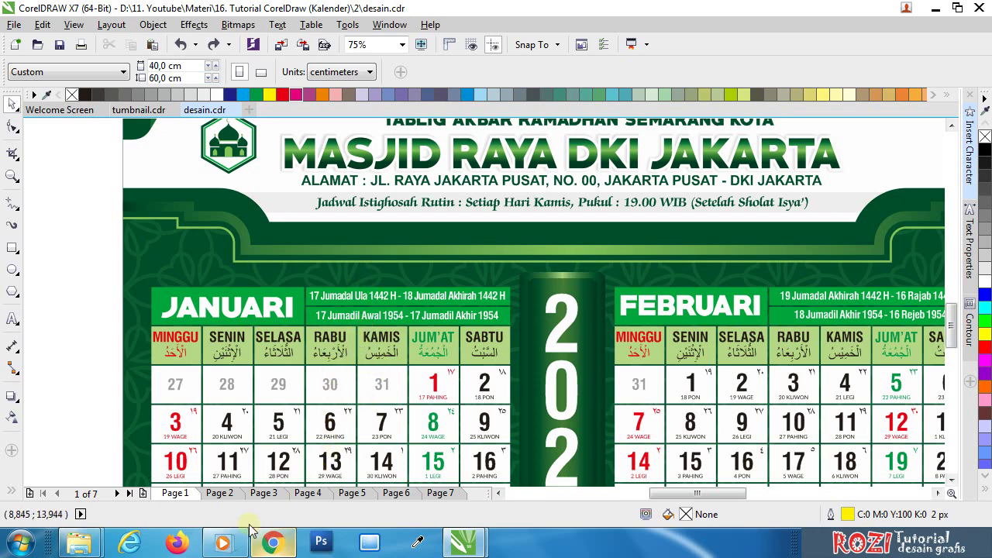
mouse_move(114, 529)
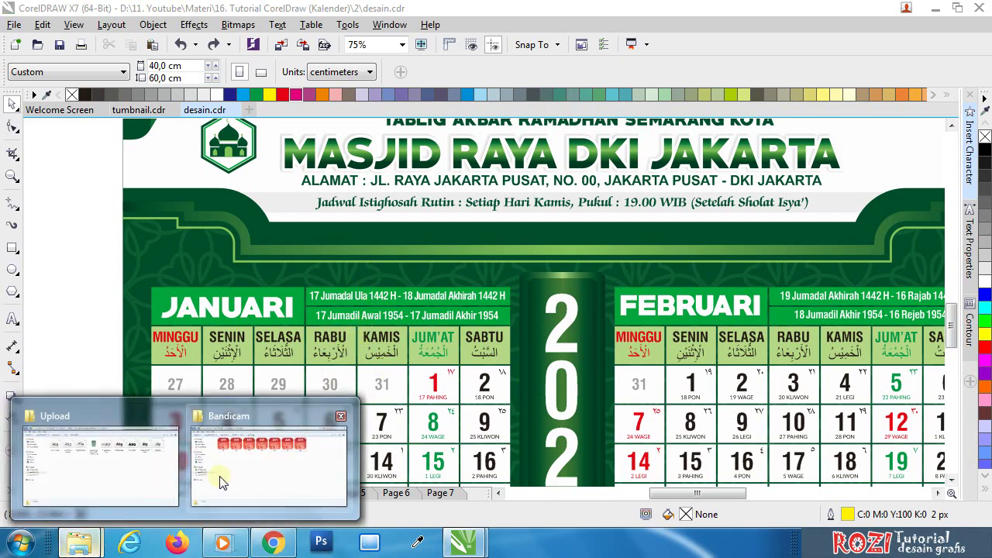
left_click(130, 481)
left_click(13, 31)
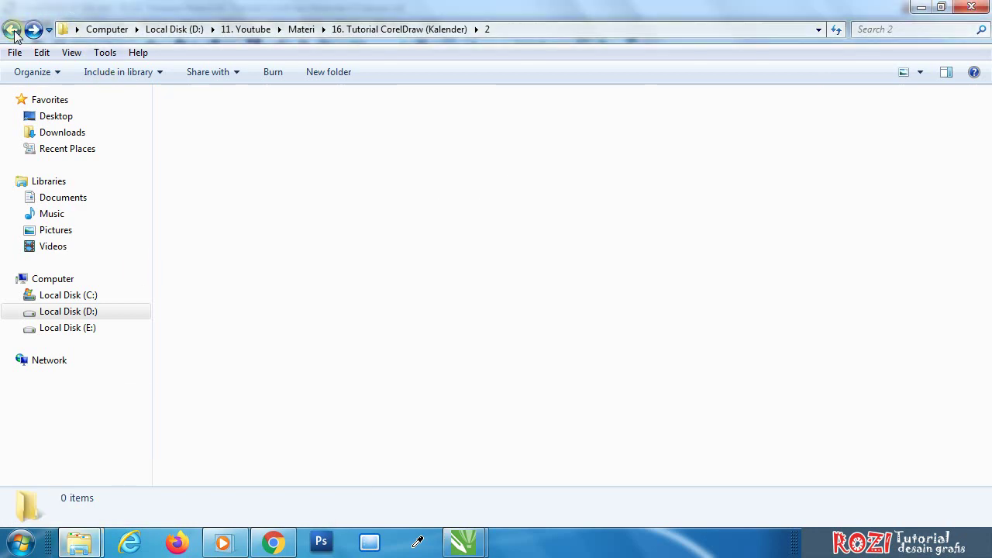
left_click(12, 31)
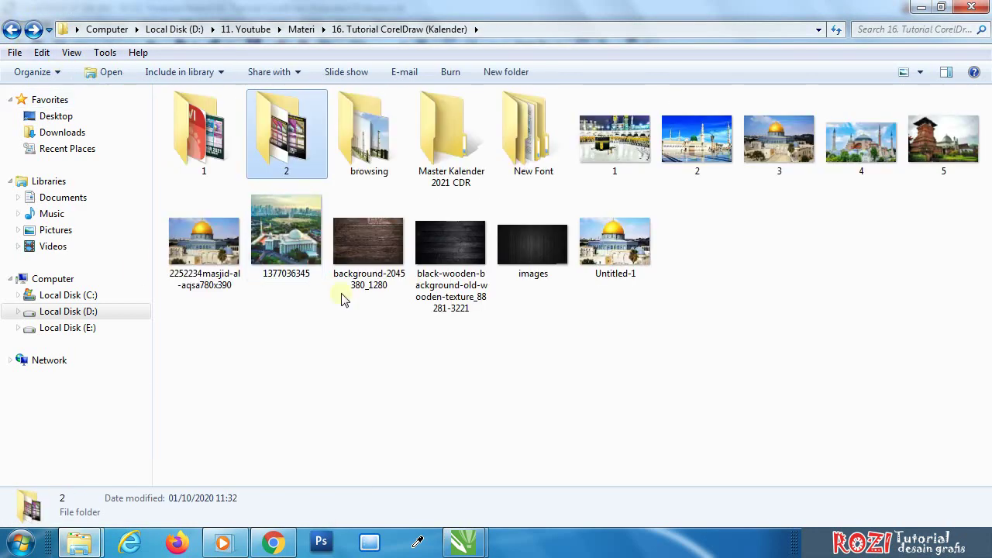
left_click(390, 364)
left_click(215, 134)
double_click(216, 134)
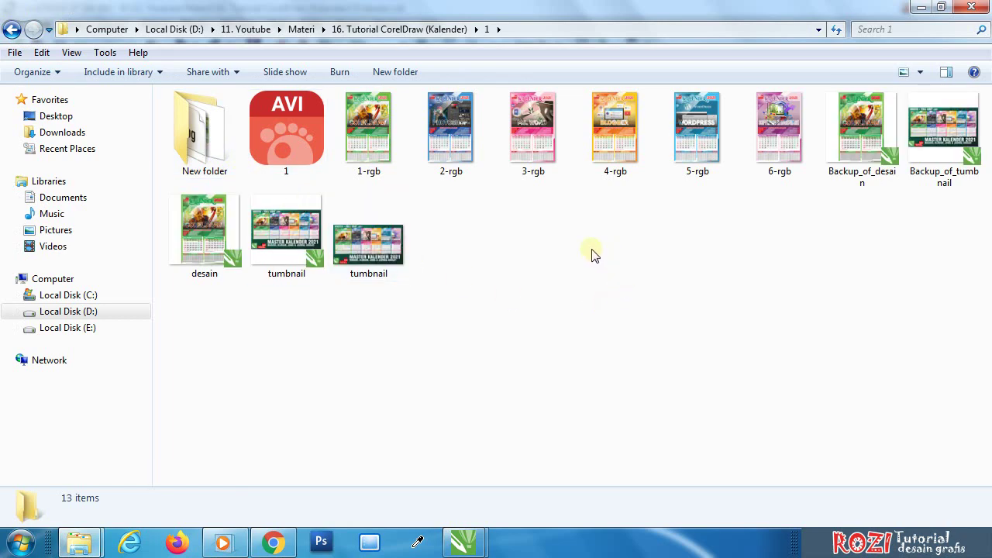
Step: View the "tumbnail" JPG of the master calendar 2021 designs up close, close it and return to CorelDRAW
left_click(360, 249)
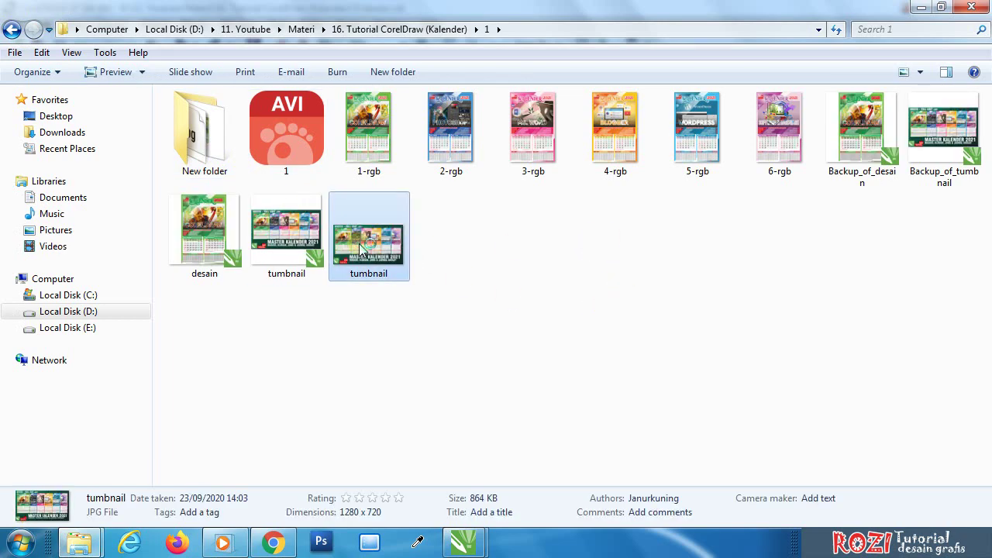
double_click(361, 249)
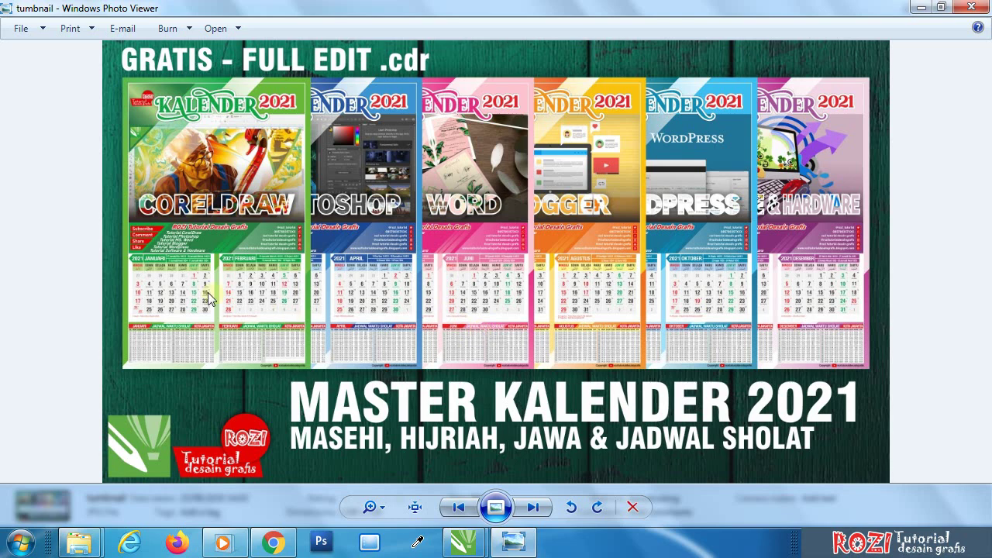
scroll(209, 299, "up", 3)
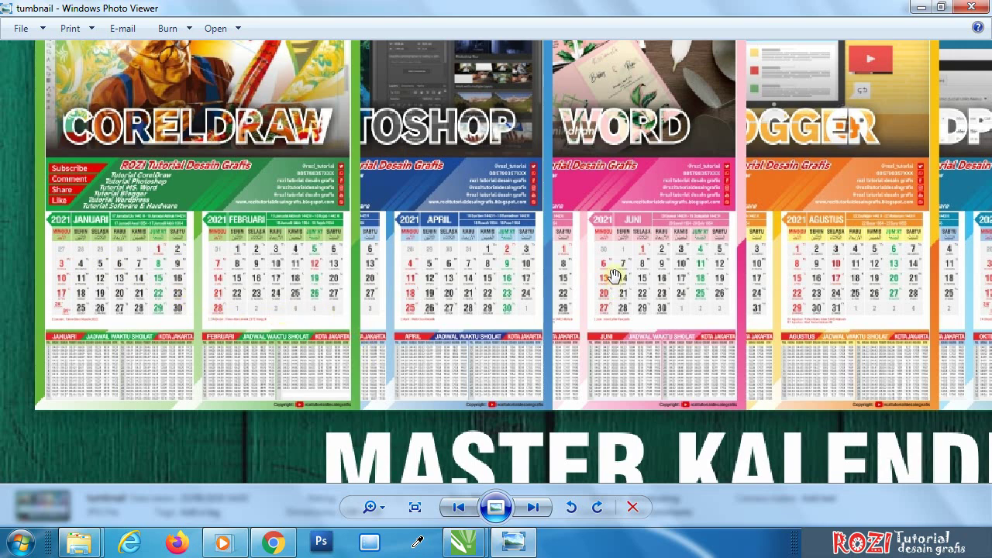
scroll(504, 341, "down", 3)
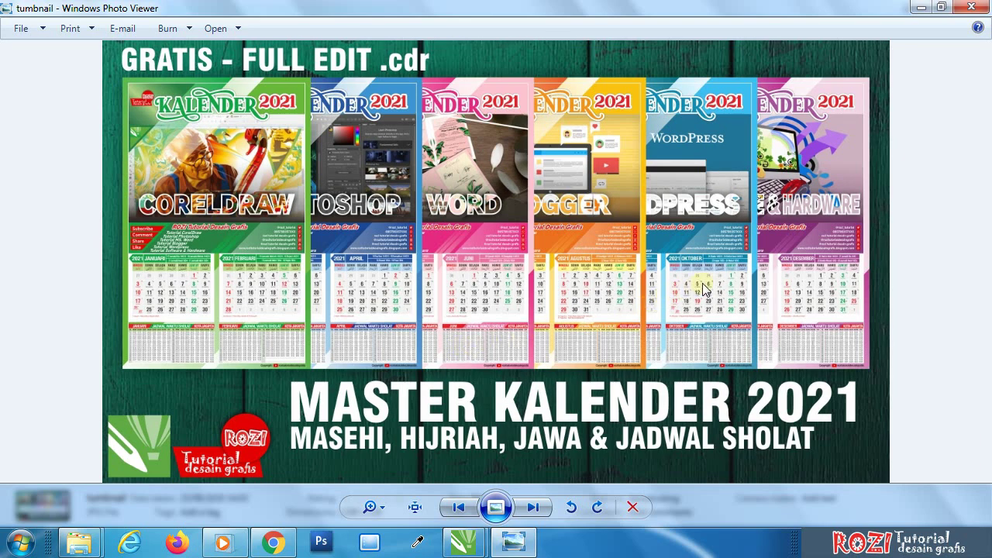
left_click(971, 7)
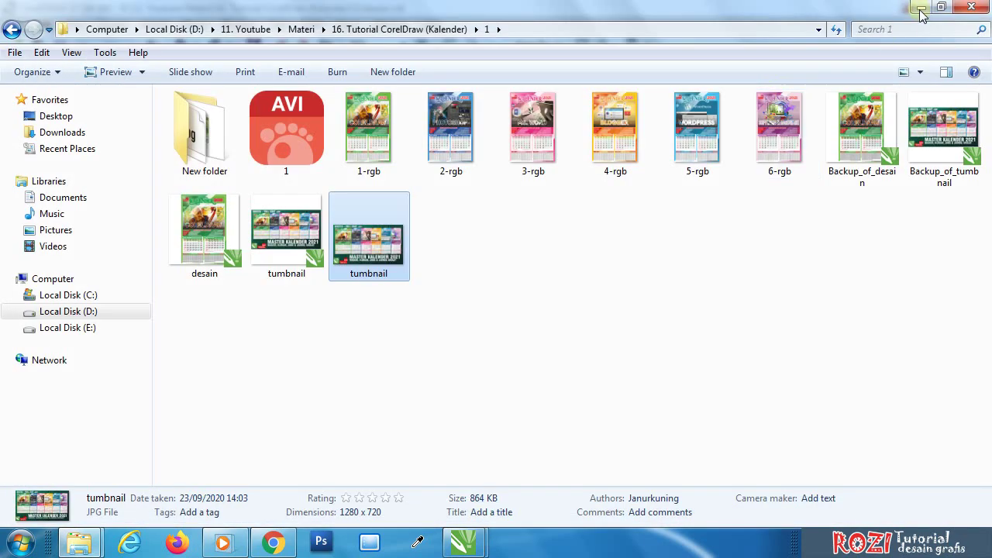
left_click(922, 11)
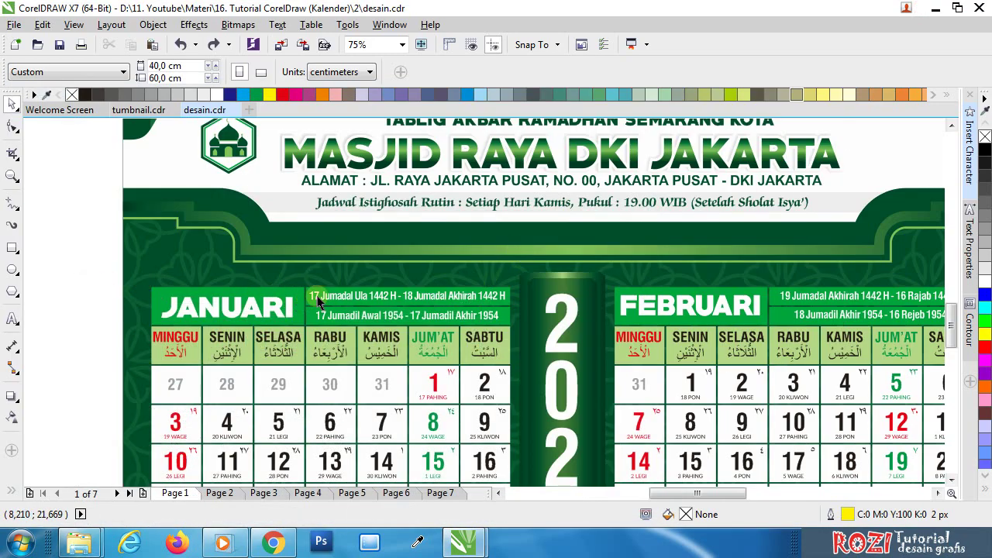
Step: Ungroup the whole January calendar block on page 1 and clear the selection
scroll(331, 277, "down", 2)
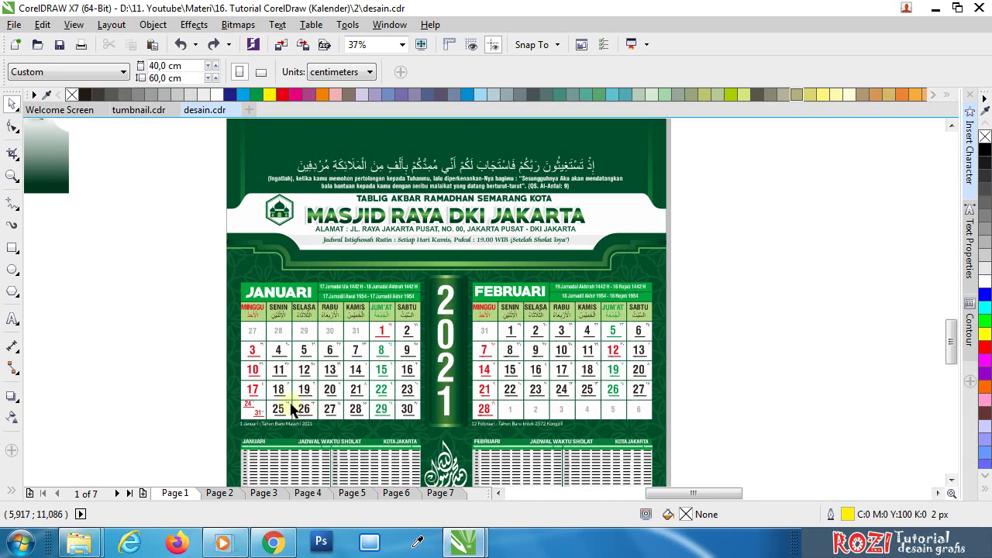
scroll(293, 411, "up", 2)
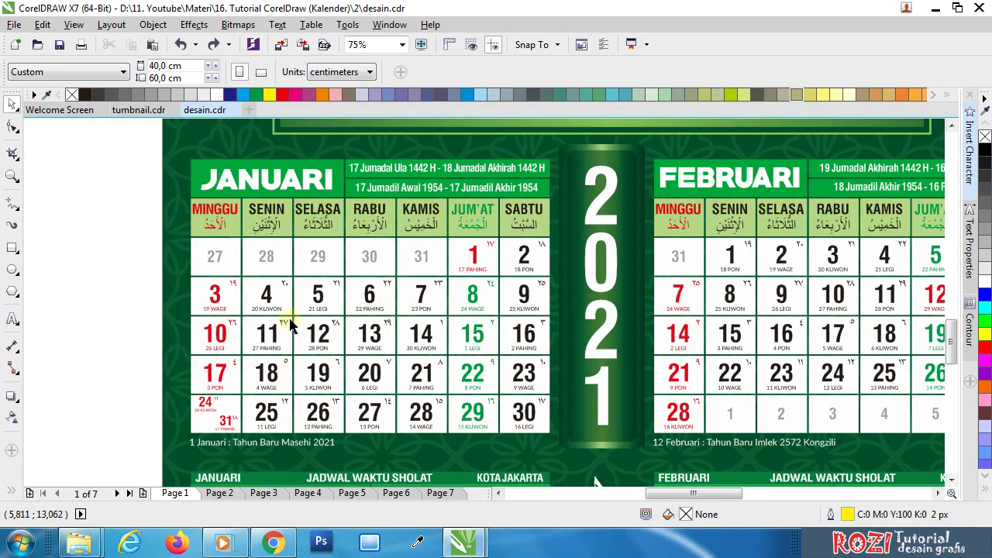
left_click(283, 183)
left_click(324, 72)
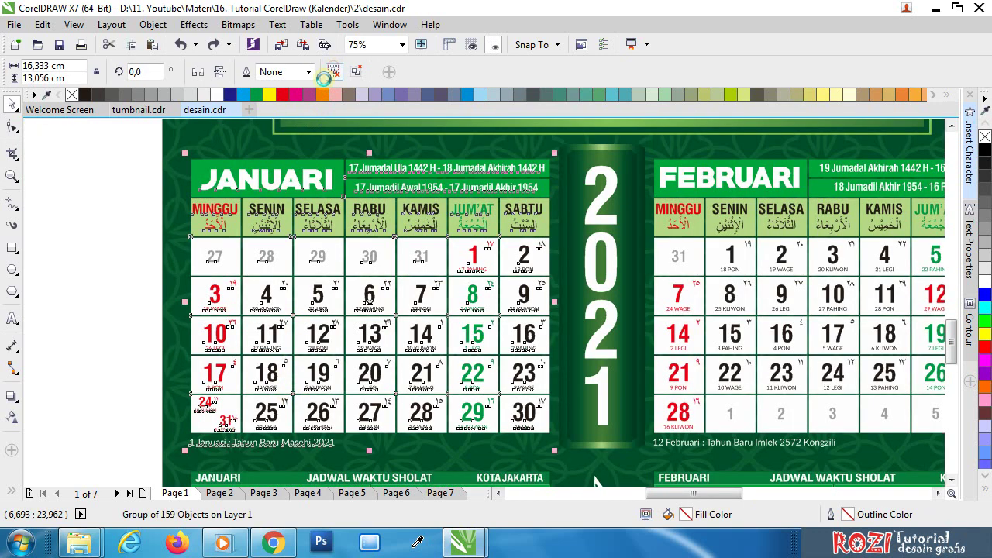
left_click(102, 194)
Step: Ungroup the "JANUARI" header so its title text and green box are separate objects
left_click(244, 178)
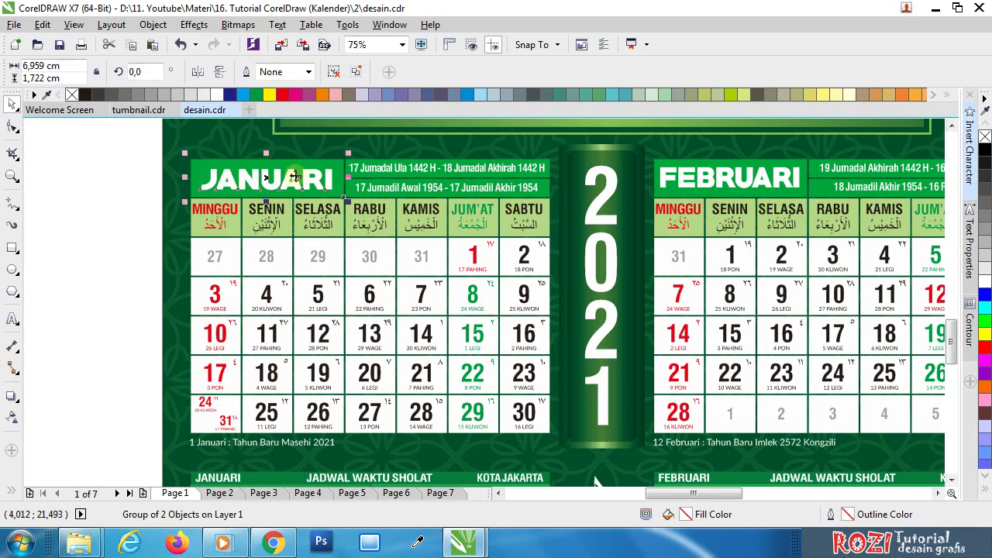
left_click(384, 167)
left_click(324, 183)
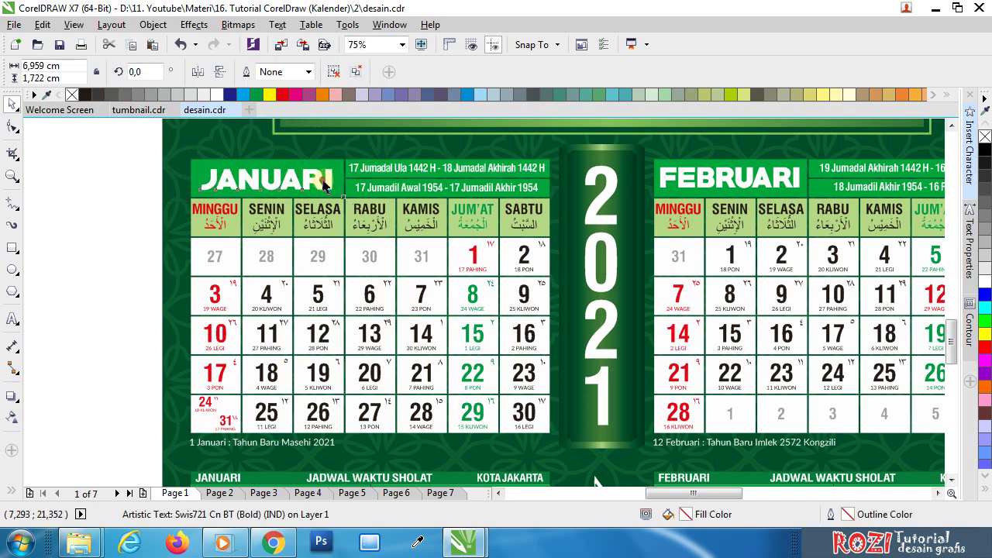
left_click(304, 180)
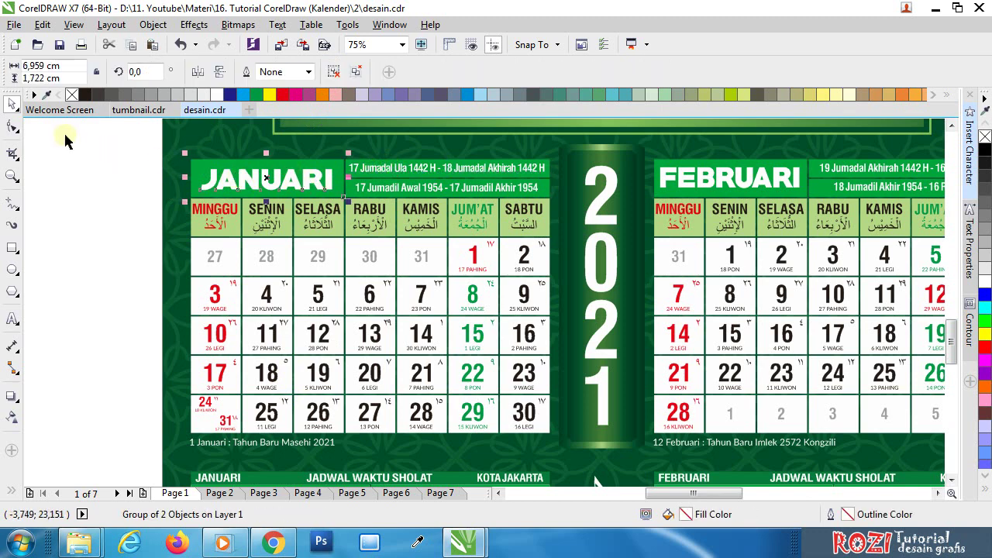
left_click(340, 75)
left_click(124, 167)
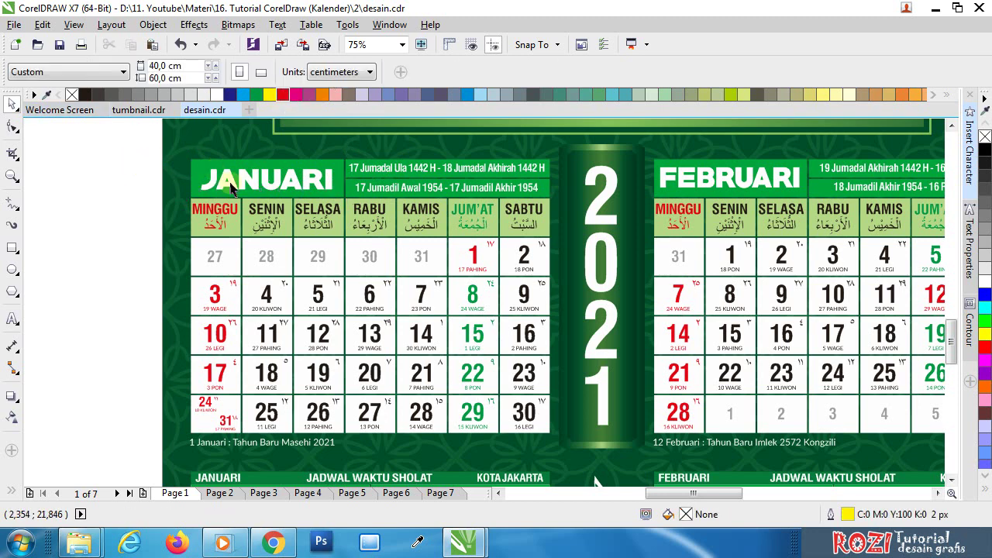
Step: Enter text editing on the "JANUARI" title, highlight part of its letters, and leave the text unchanged
left_click(232, 182)
double_click(238, 178)
left_click_drag(316, 179, 323, 177)
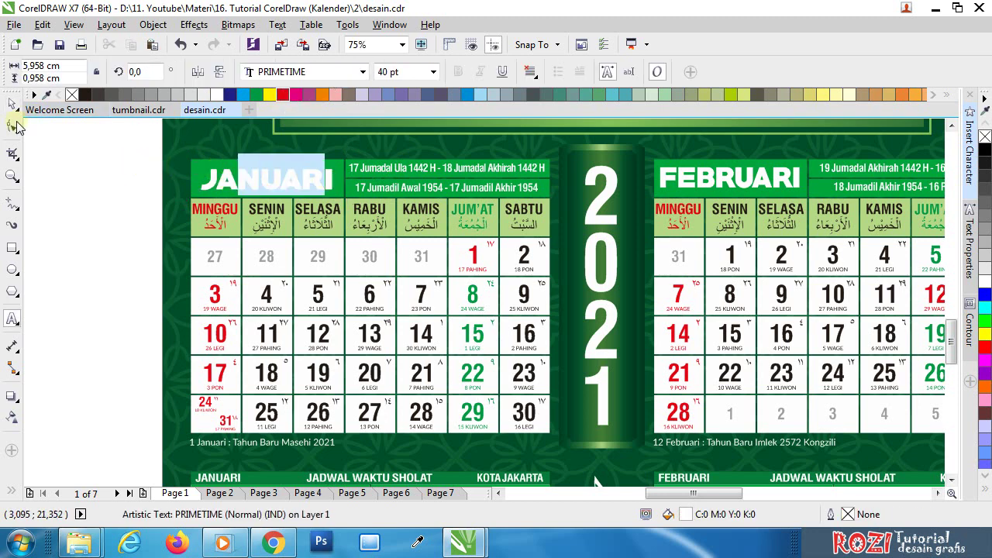
left_click(12, 103)
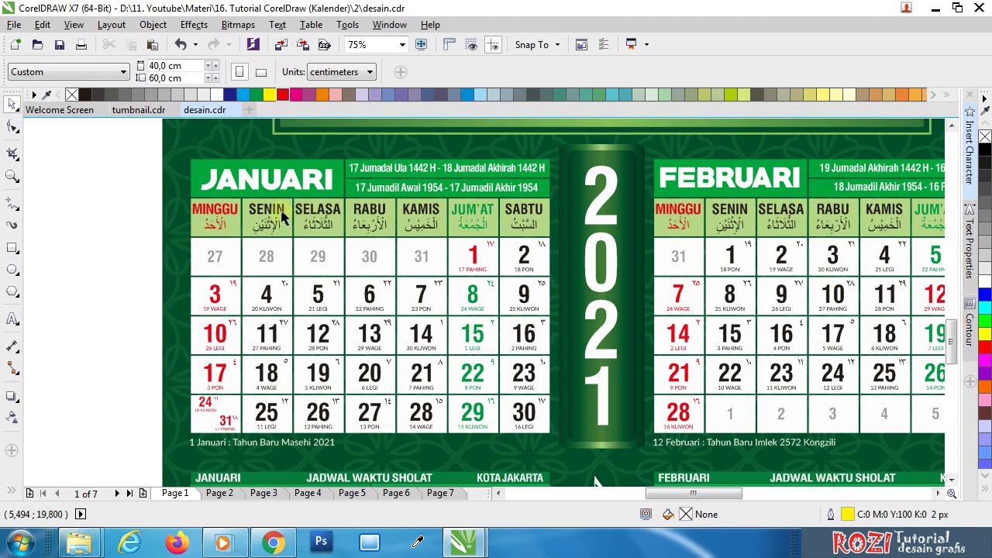
Step: Check that the "SENIN" day heading and the grey date 28 below it are editable text by placing the text cursor in each
scroll(271, 215, "up", 2)
left_click(271, 235)
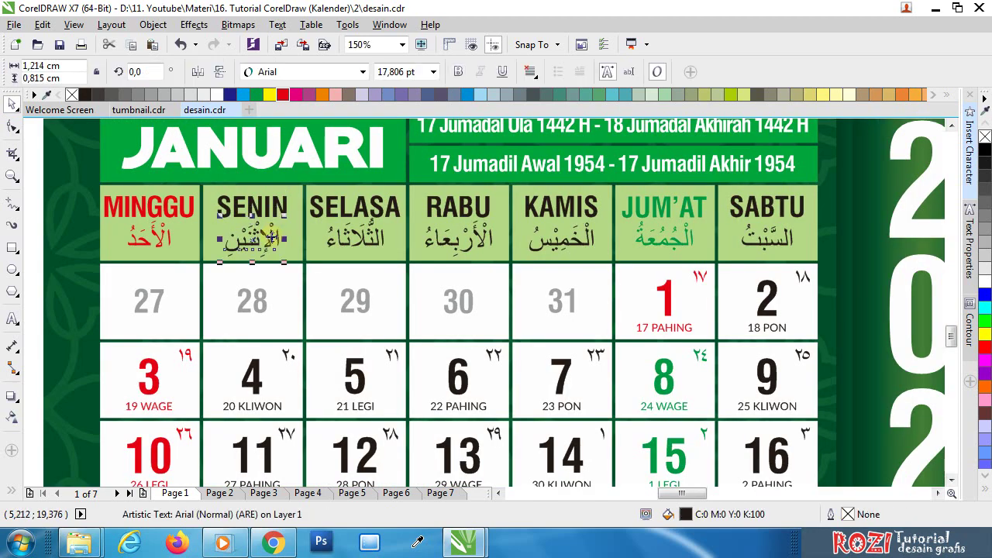
key("F8")
left_click(271, 208)
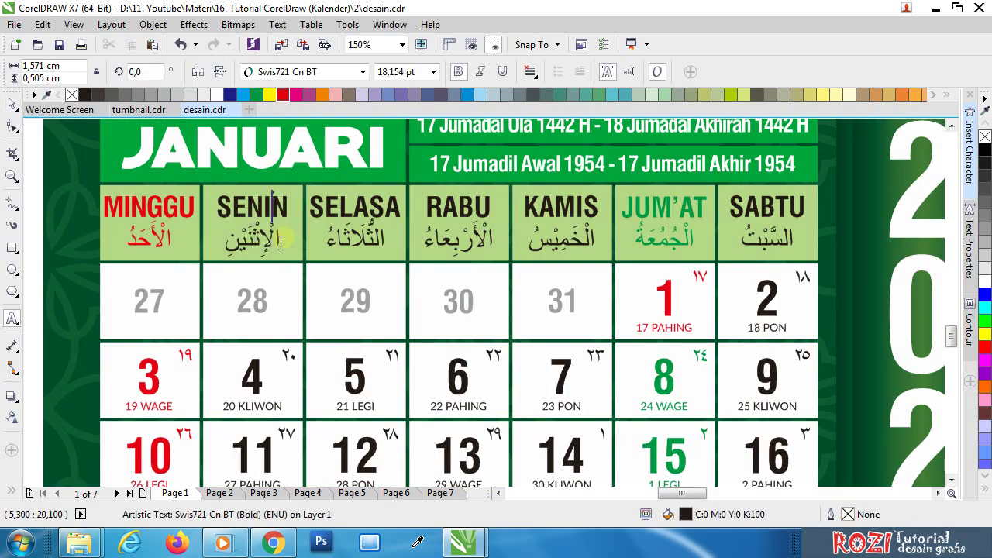
left_click(265, 301)
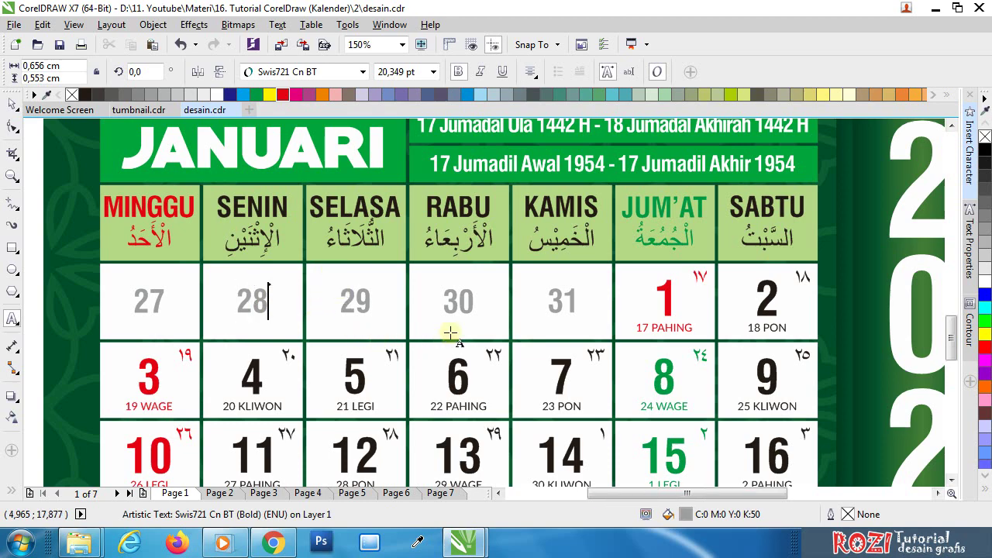
Step: Check that the red date 1, its Arabic numeral and its "17 PAHING" label in the January calendar are separate editable texts
scroll(450, 332, "down", 2)
scroll(506, 288, "up", 2)
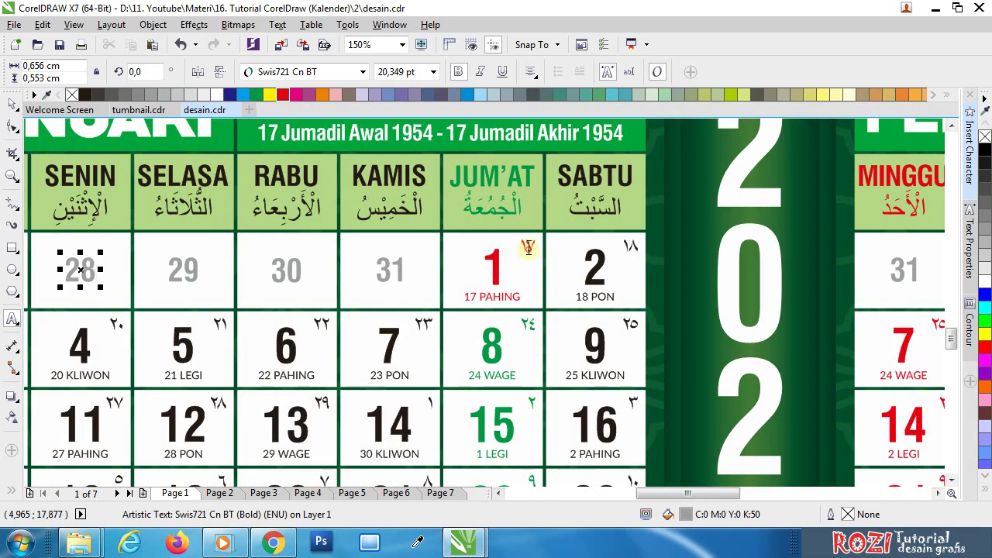
left_click(528, 246)
left_click(497, 294)
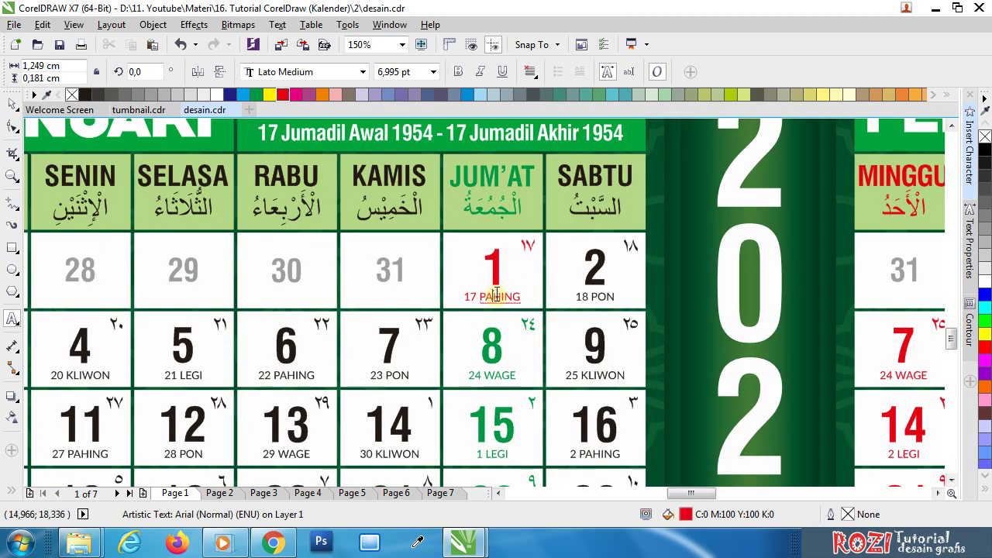
left_click(494, 262)
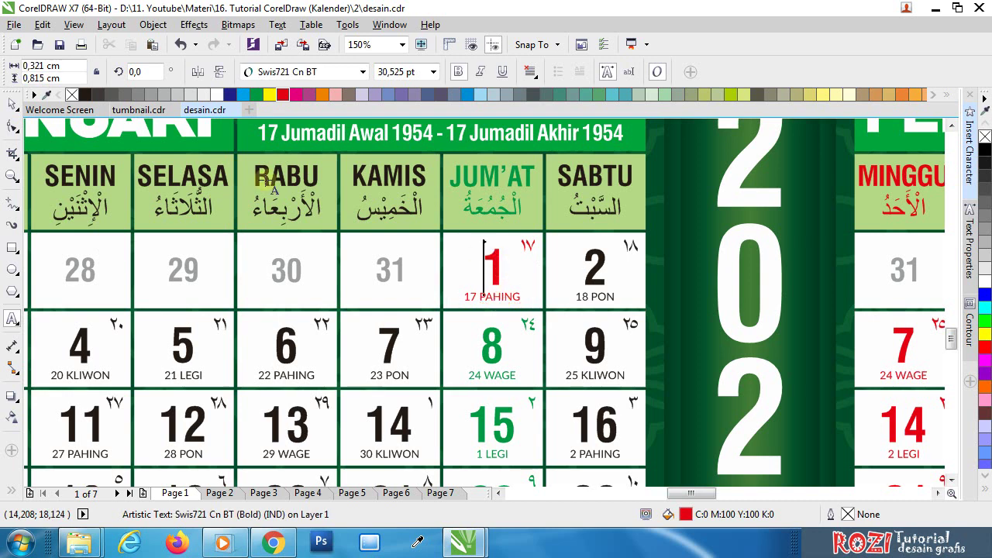
left_click(530, 244)
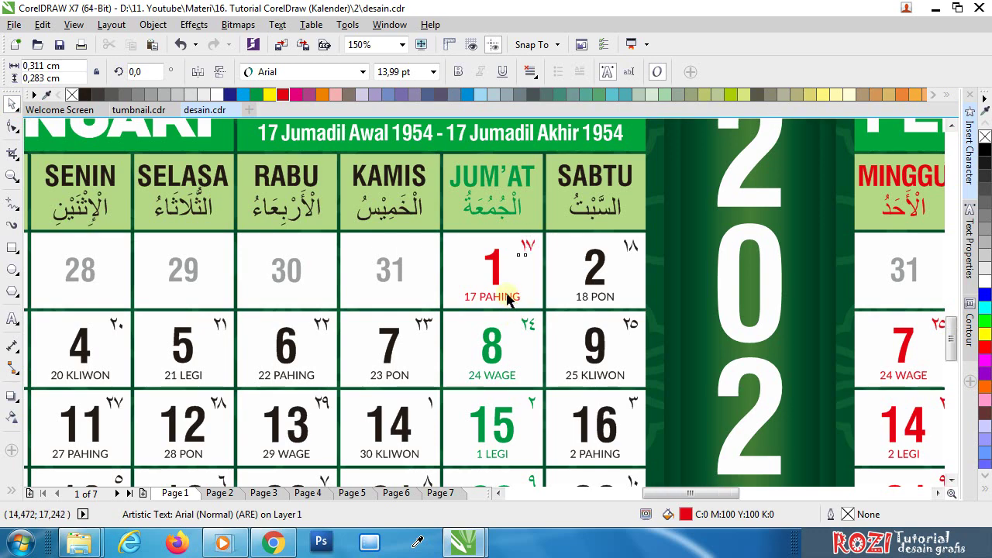
Step: Check the extent of the January calendar by selecting the holiday note below the dates and marking out the whole block
scroll(507, 290, "down", 2)
left_click(161, 277)
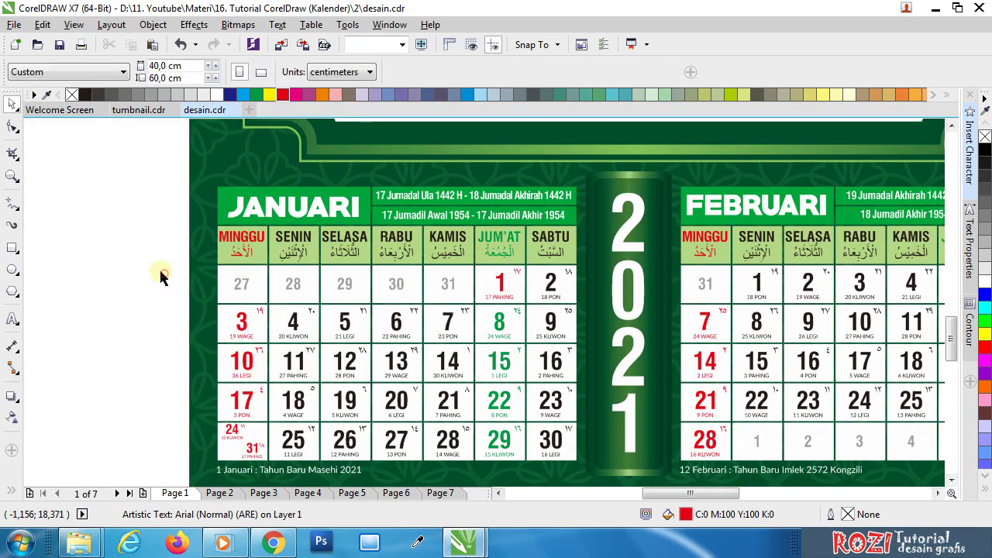
left_click(237, 468)
left_click(128, 204)
left_click_drag(148, 163, 581, 450)
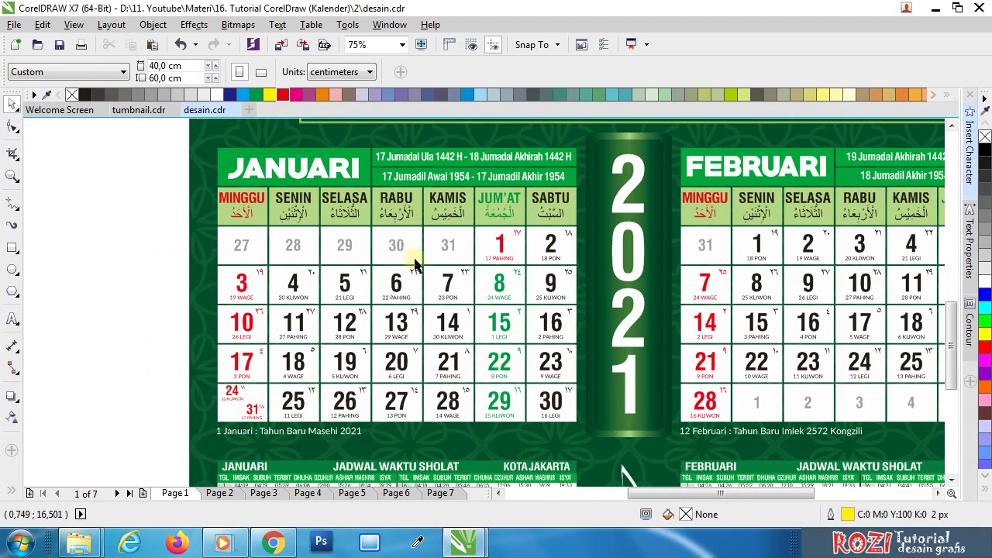
Step: Examine the fountain fill of the outer banner shape behind "2021" and leave it unchanged
scroll(411, 260, "down", 2)
scroll(431, 270, "up", 2)
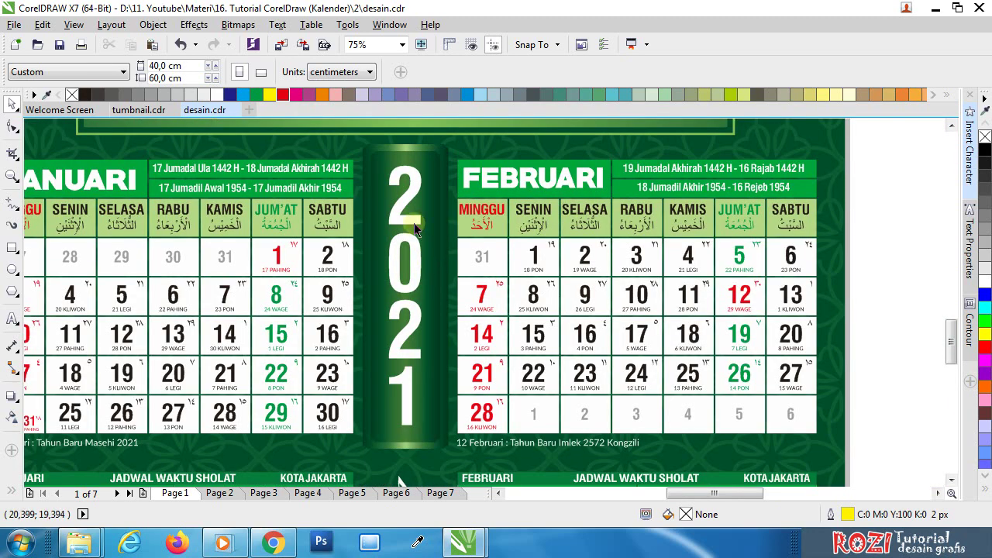
left_click(410, 157)
left_click_drag(410, 157, 425, 145)
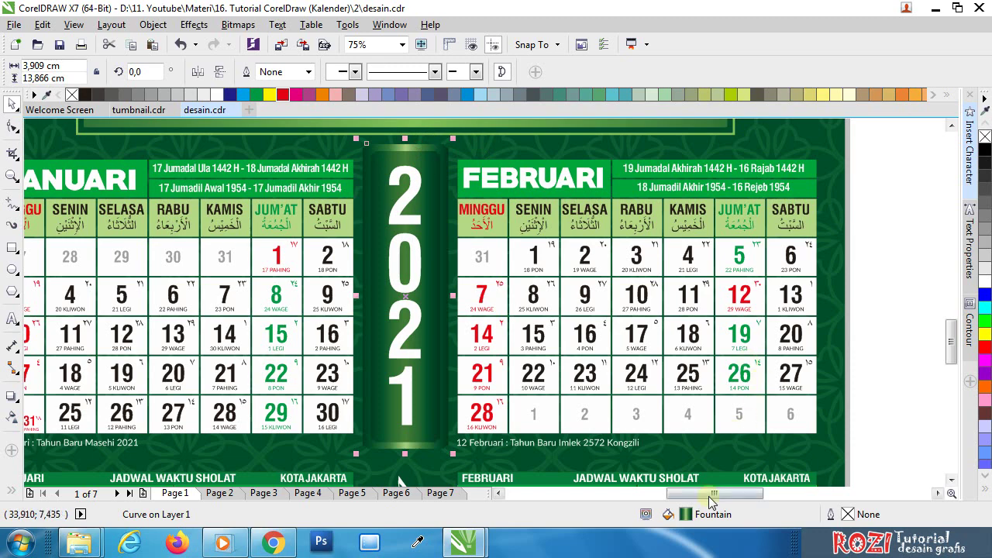
double_click(686, 514)
left_click_drag(414, 169, 702, 194)
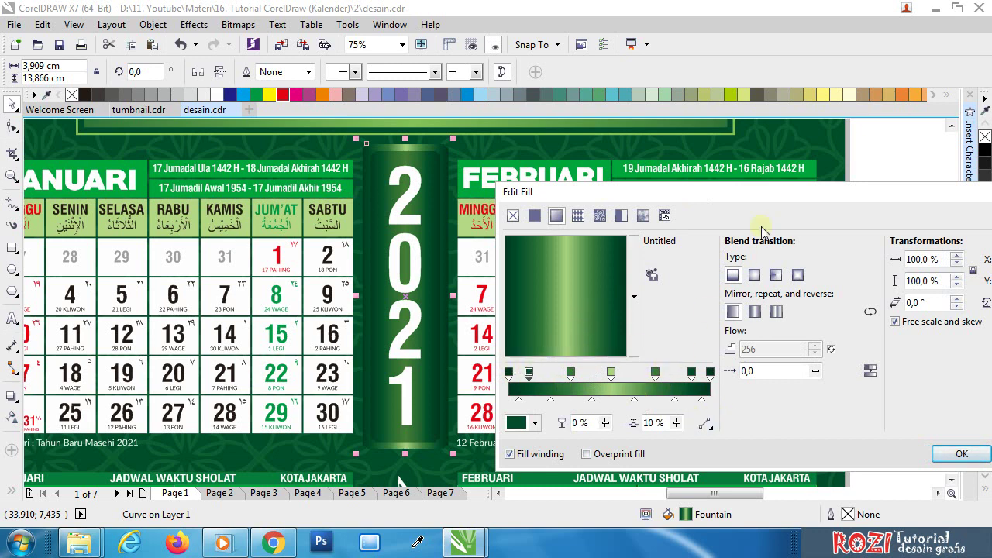
left_click_drag(782, 197, 736, 169)
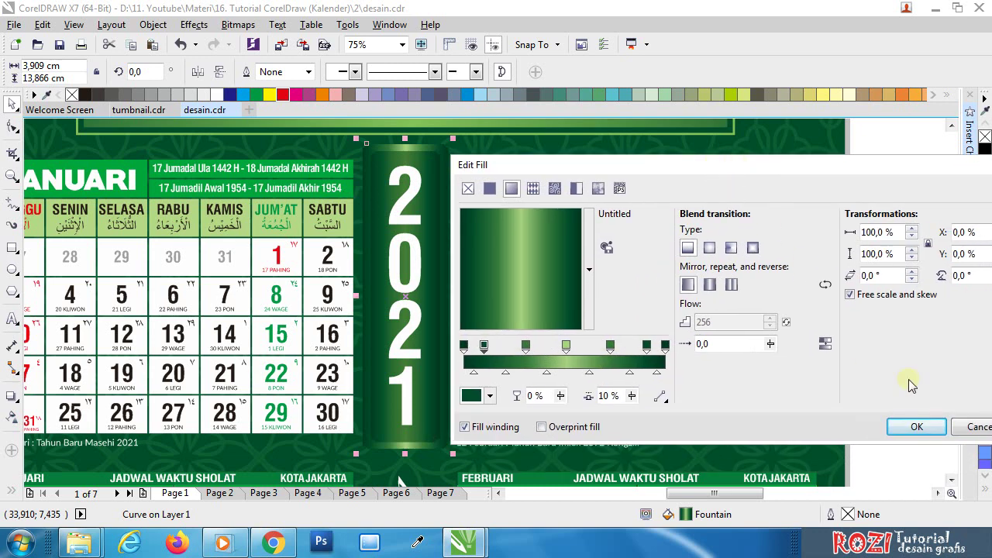
left_click(979, 427)
Step: Examine the fountain fill of the inner banner shape behind "2021", leave it unchanged, and clear the selection
left_click(430, 158)
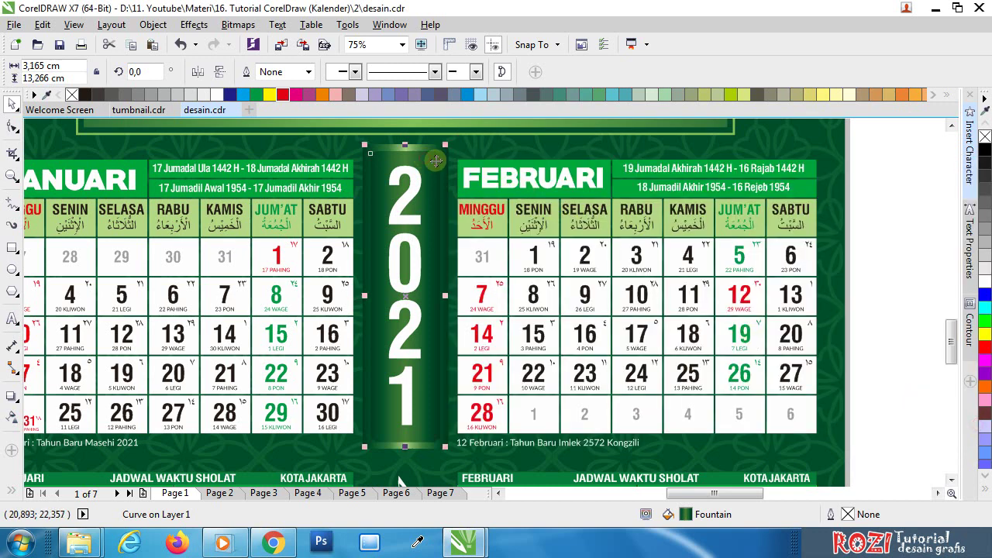
double_click(686, 515)
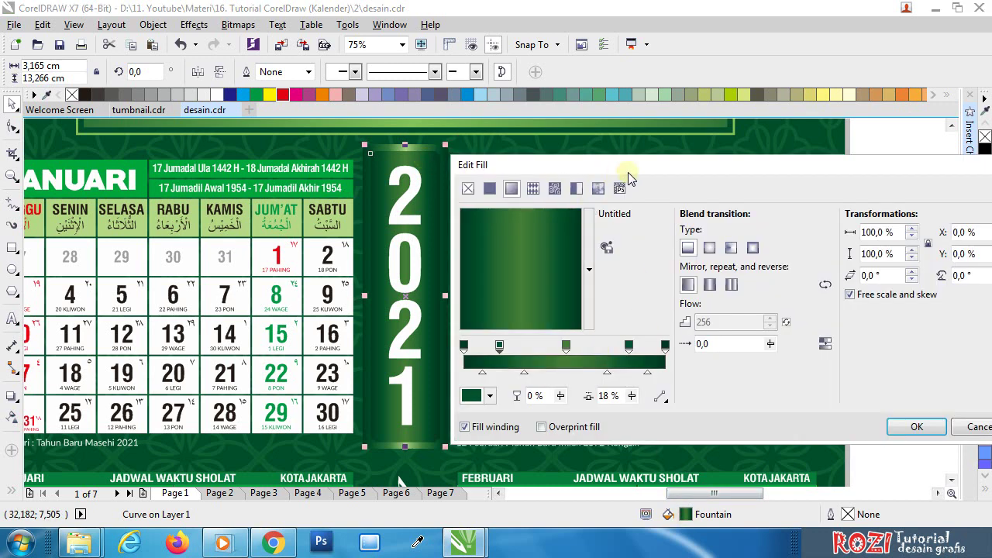
left_click_drag(628, 172, 639, 157)
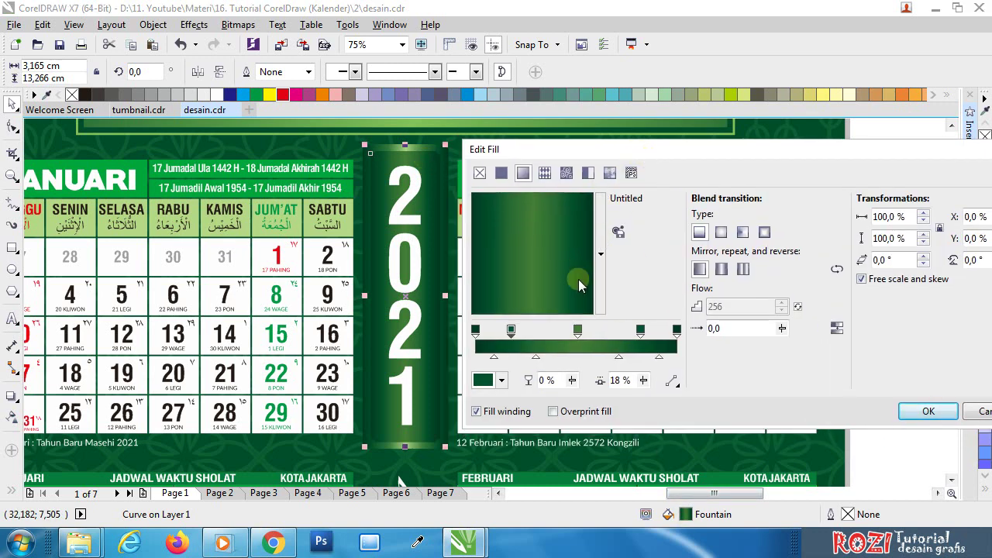
left_click(985, 412)
left_click(890, 326)
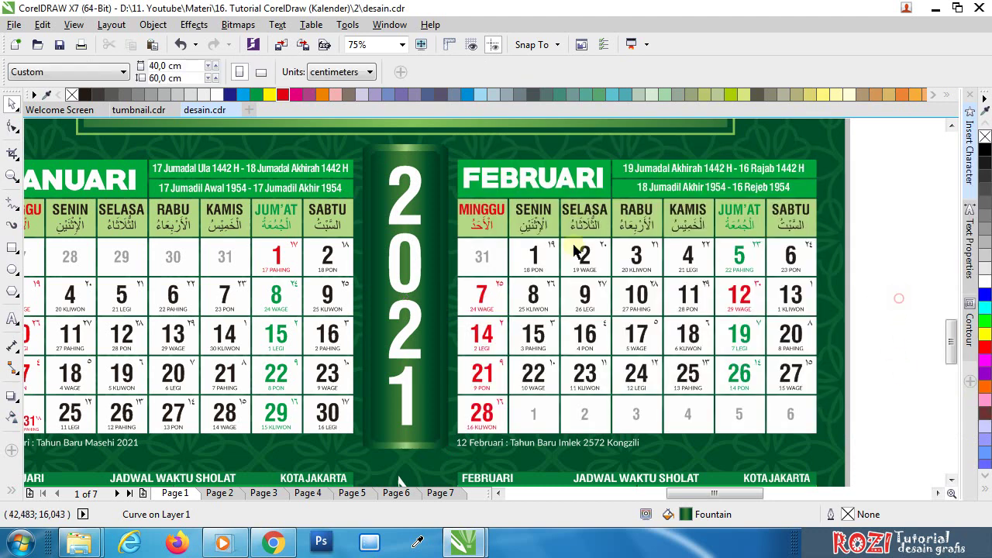
Step: Try a line spacing of 100% on the vertical "2021" text and return it to 72%
left_click(415, 182)
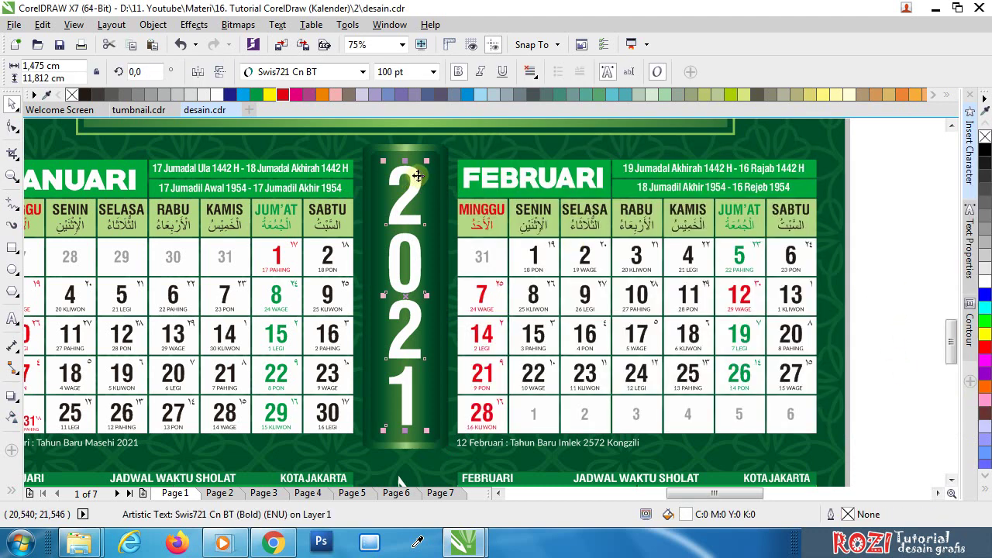
double_click(411, 219)
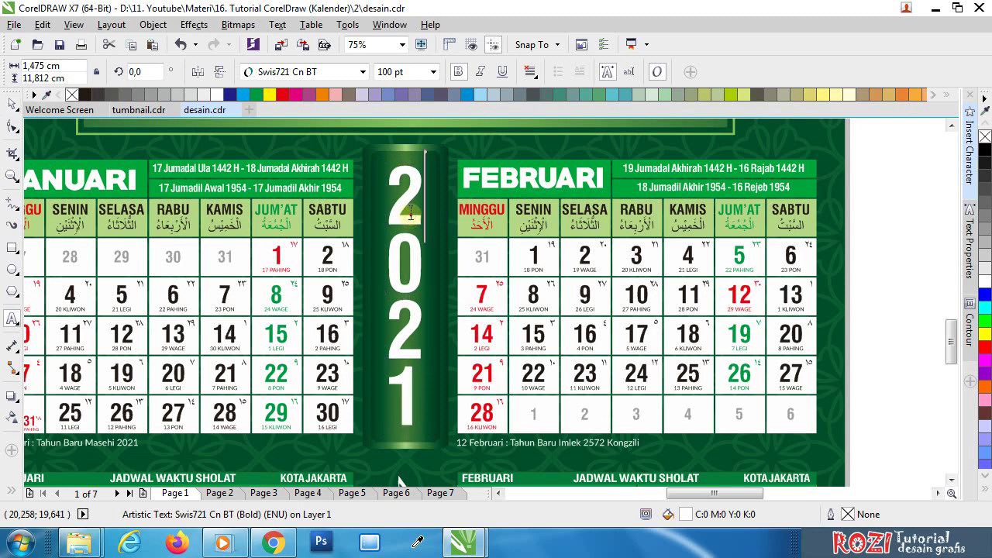
left_click(970, 242)
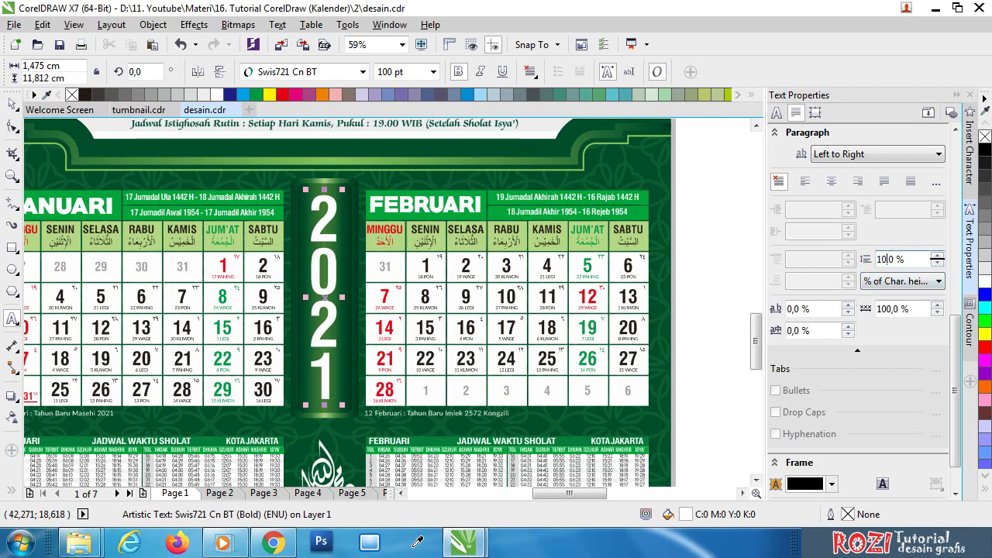
key("Return")
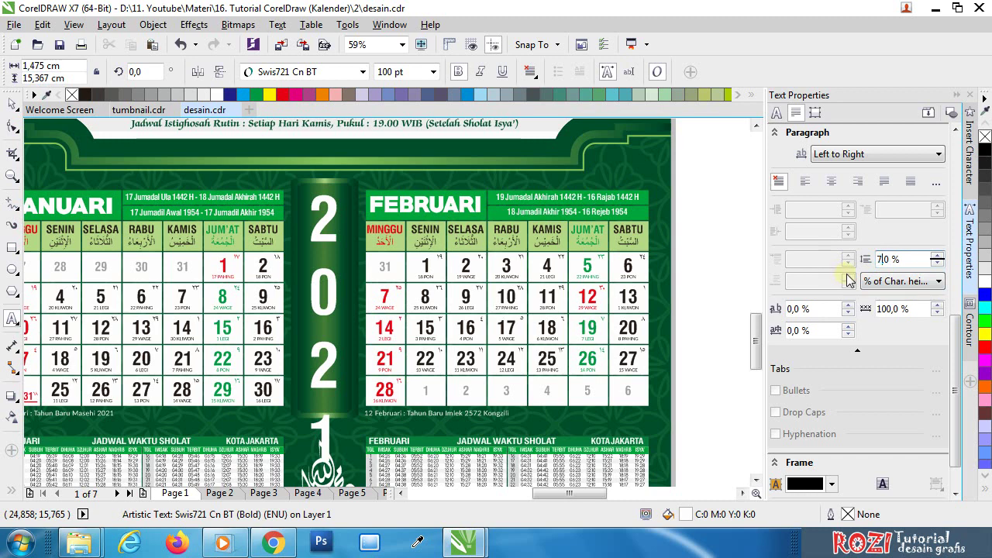
key("Return")
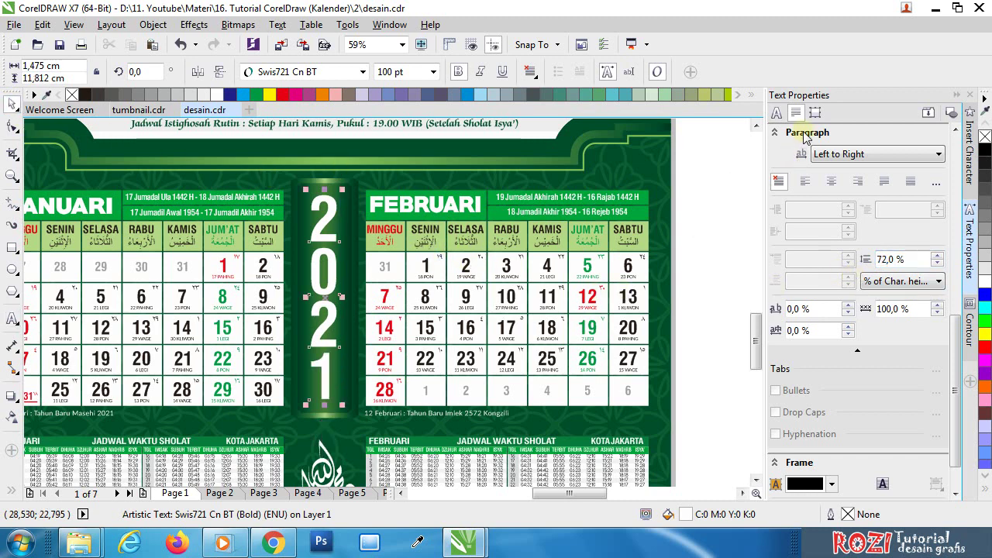
Step: Check where the Text Properties command is found, close the text settings, and clear the selection of the "2021" text
left_click(279, 26)
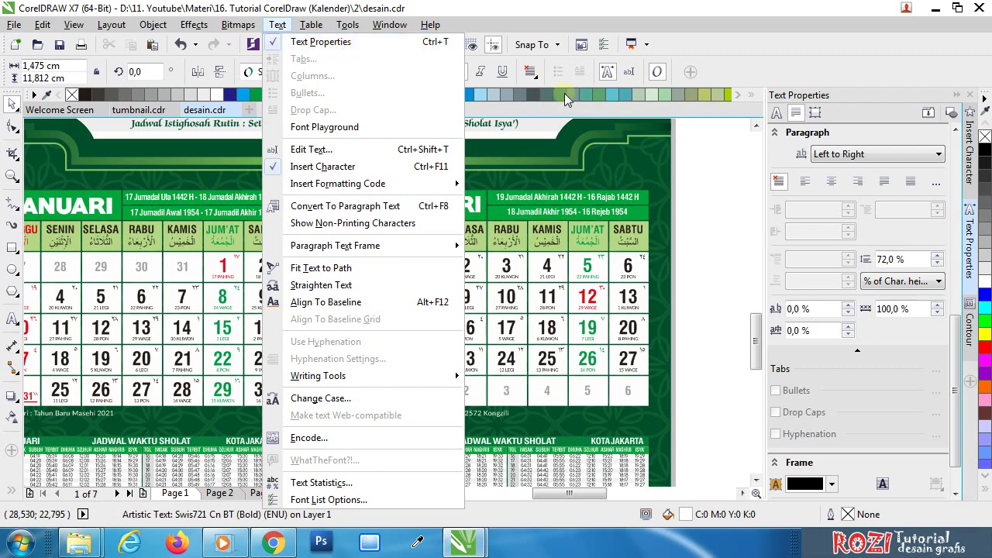
left_click(715, 166)
left_click(957, 95)
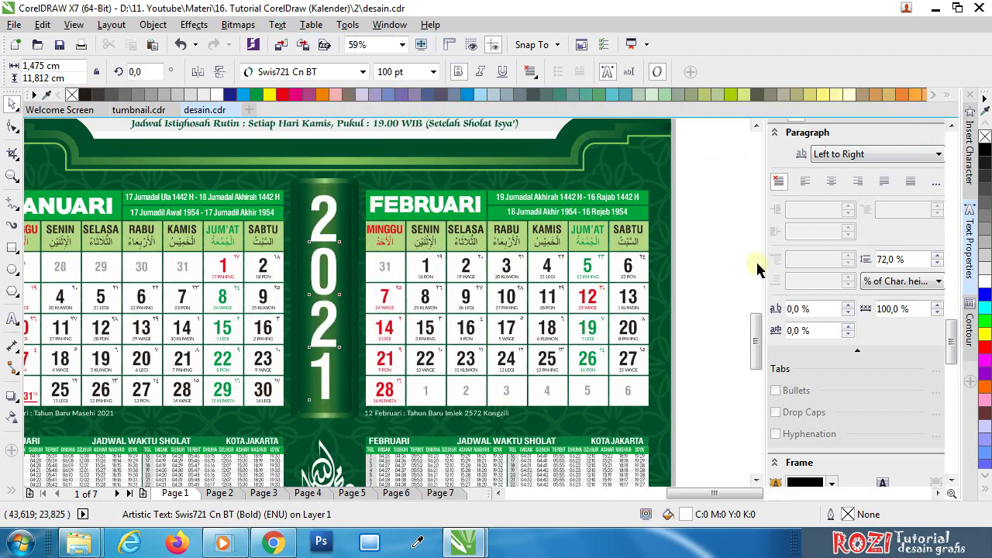
left_click(915, 252)
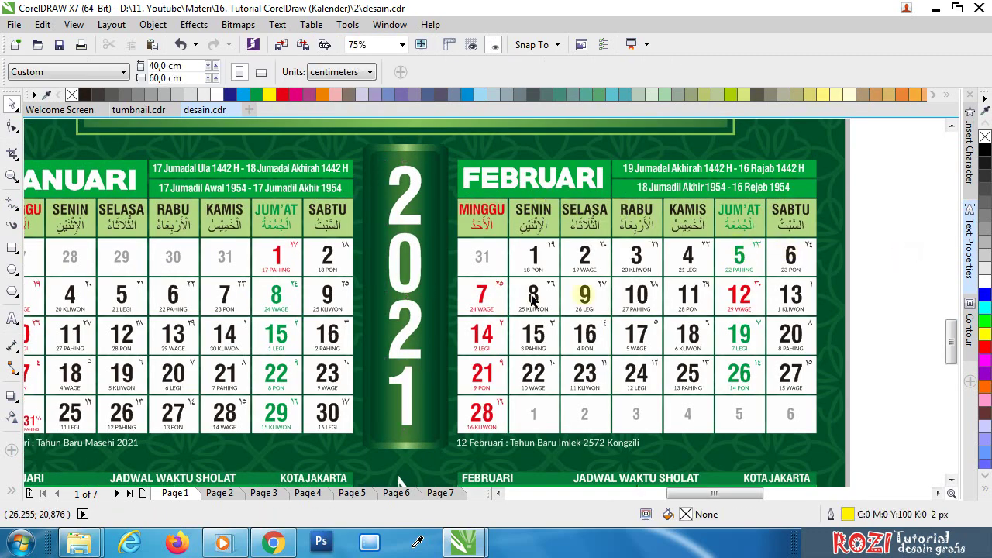
Step: Ungroup all objects of the January "JADWAL WAKTU SHOLAT" prayer schedule at the foot of page 1
scroll(533, 295, "down", 2)
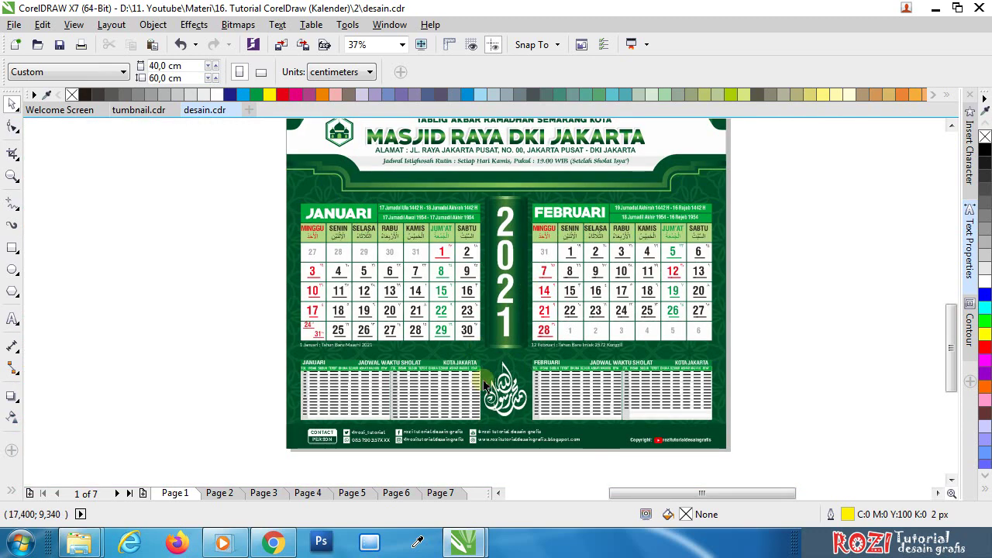
scroll(384, 440, "up", 2)
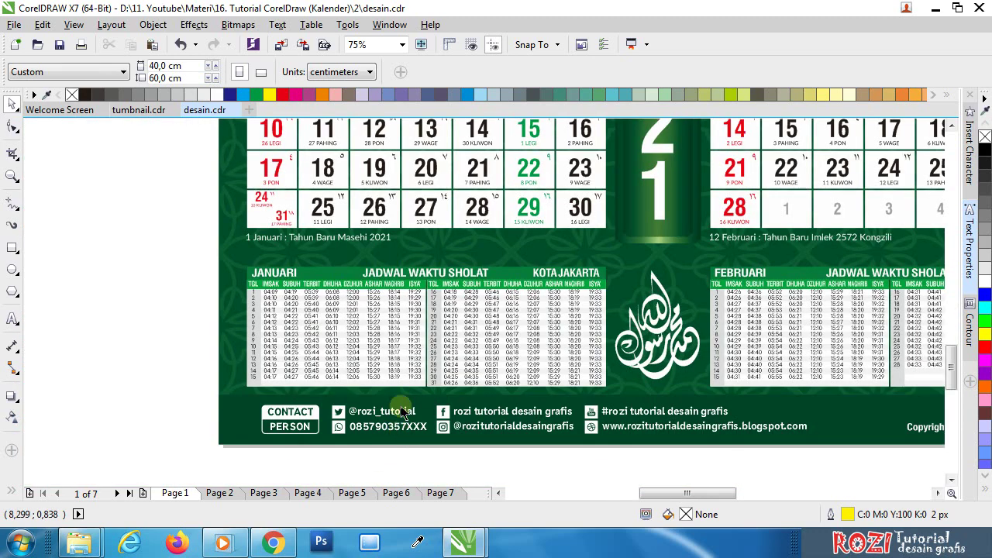
scroll(425, 372, "up", 2)
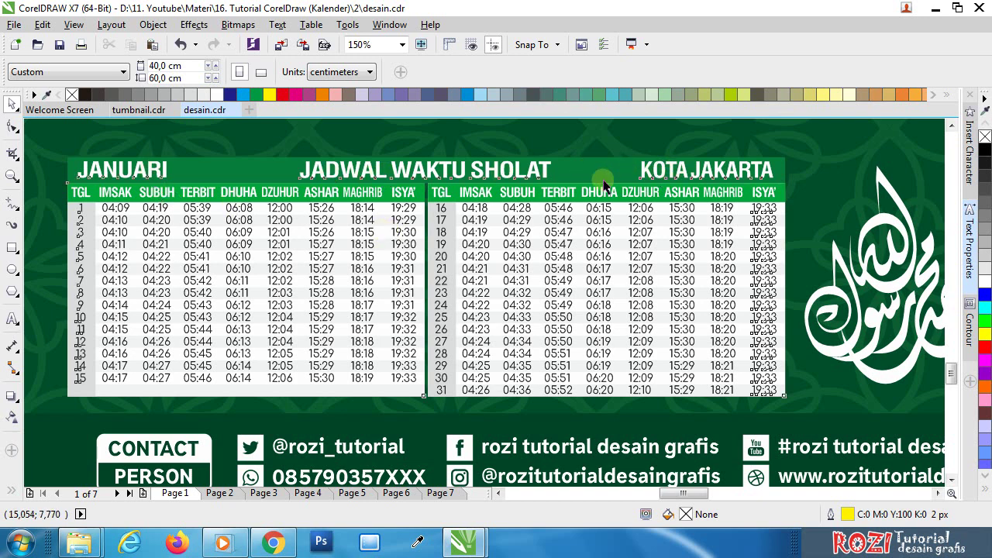
left_click(203, 225)
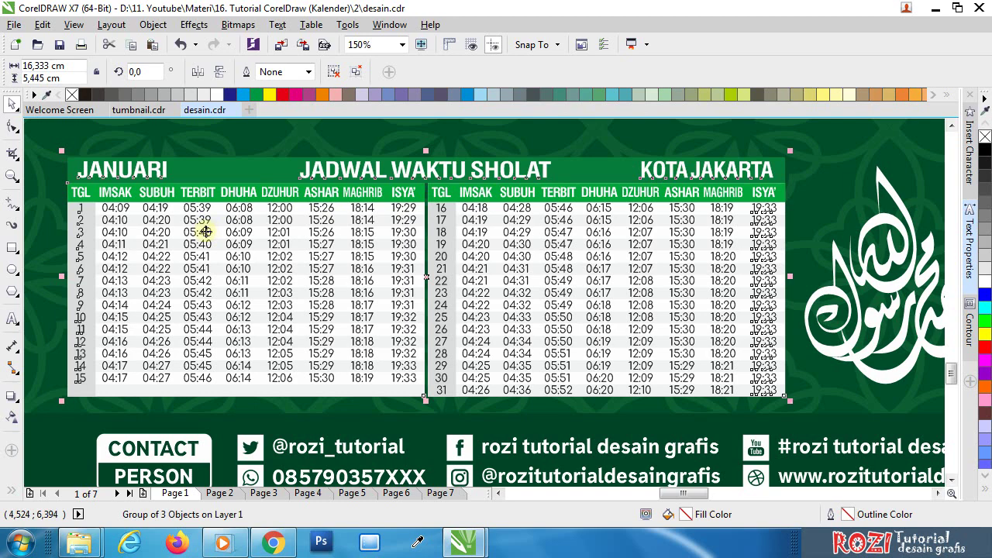
left_click(356, 71)
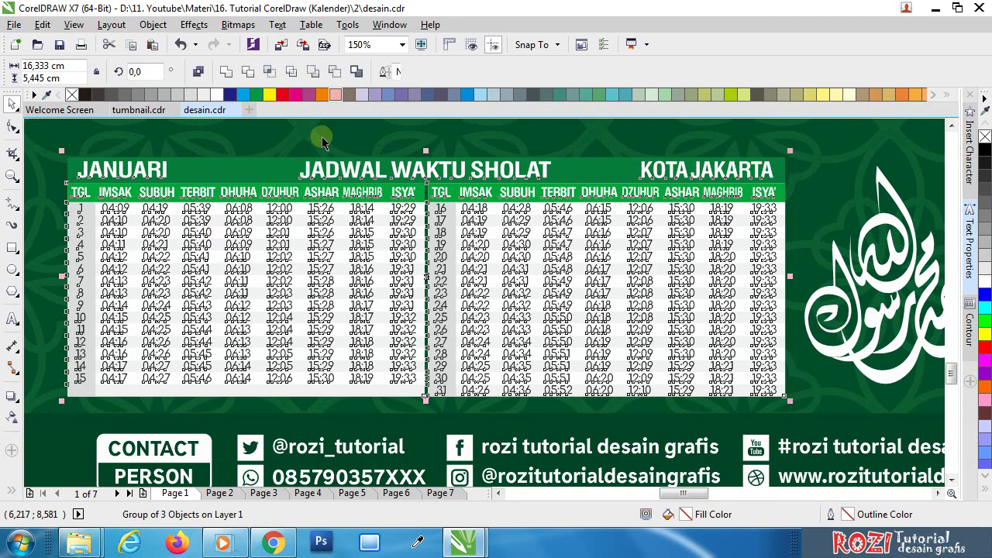
Step: Check that the DZUHUR time for date 1 in the January prayer schedule is editable text by placing the text cursor in it
left_click(276, 213)
left_click(276, 208)
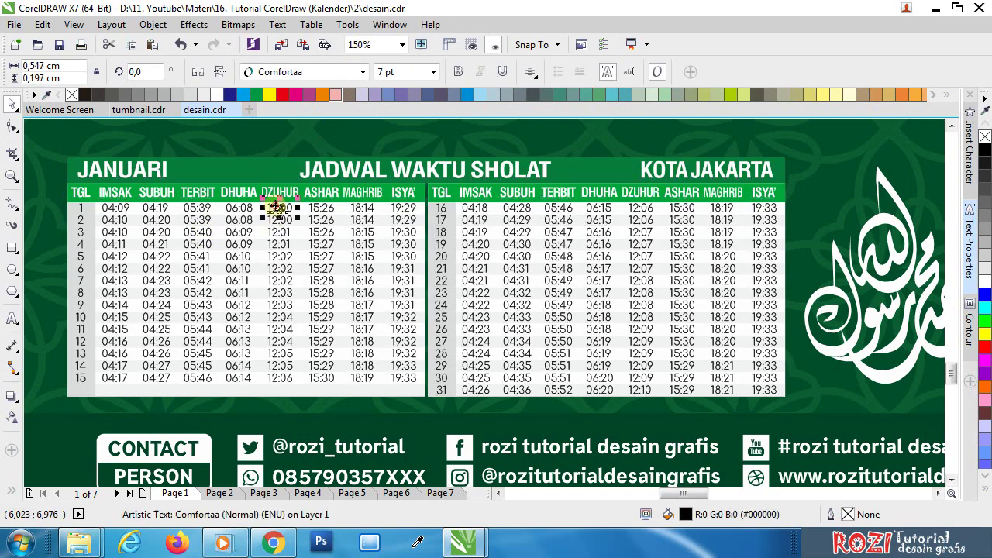
double_click(291, 206)
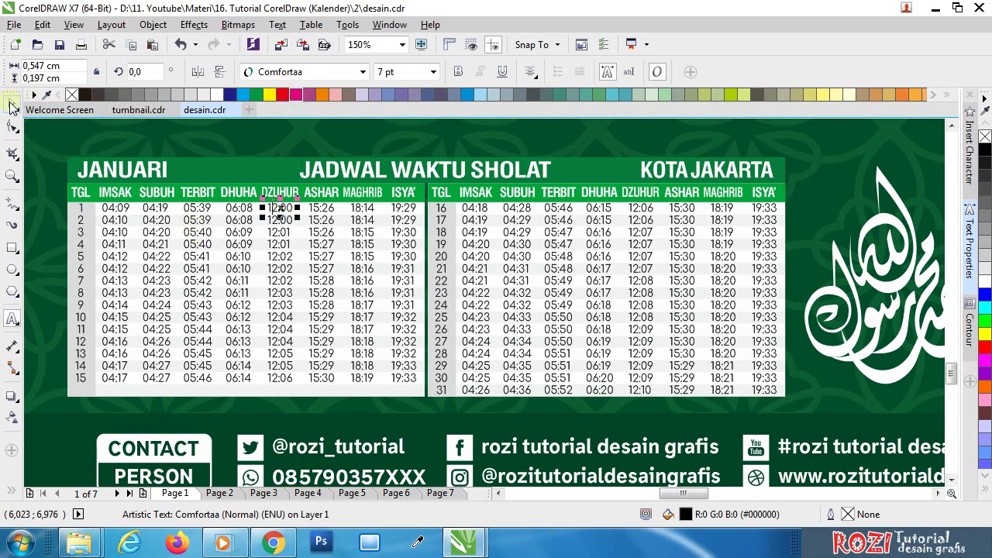
Step: Change the font of the IMSAK time for date 15 in the January prayer schedule to Childhood
left_click(106, 377)
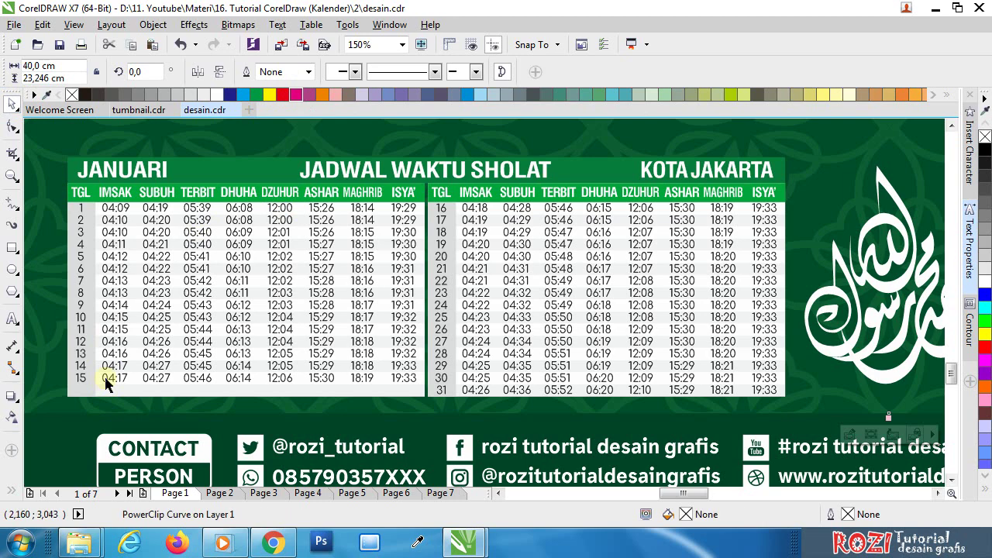
left_click(106, 377)
left_click(362, 72)
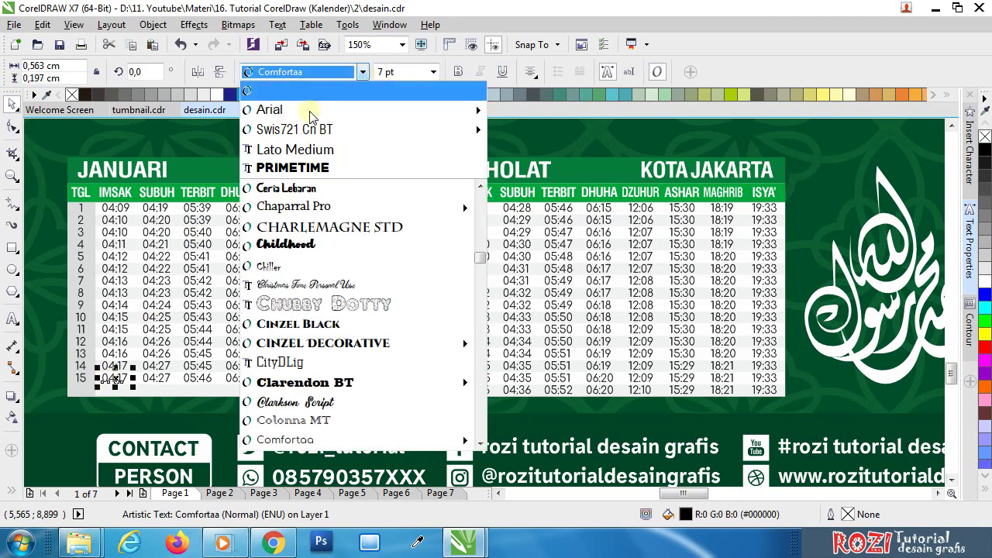
left_click(290, 248)
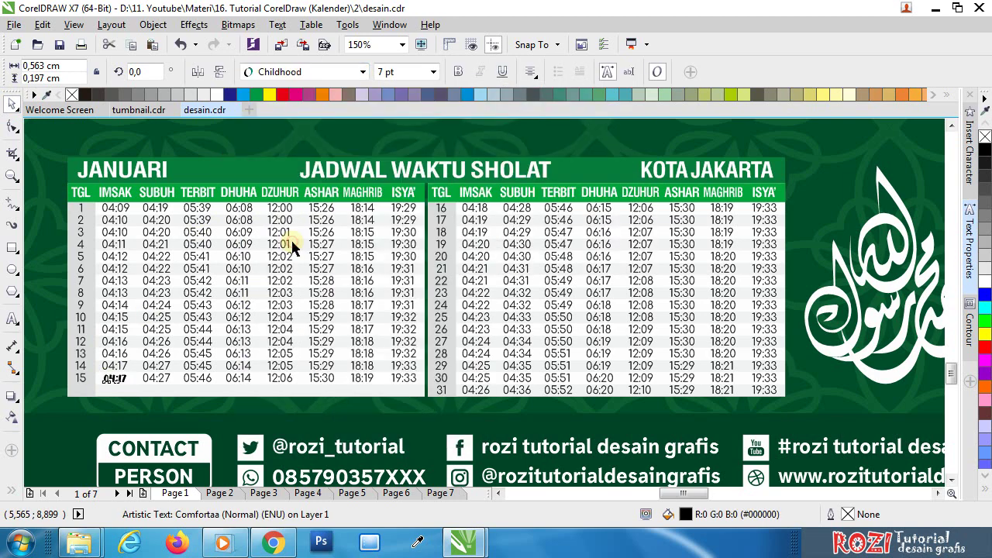
left_click(58, 174)
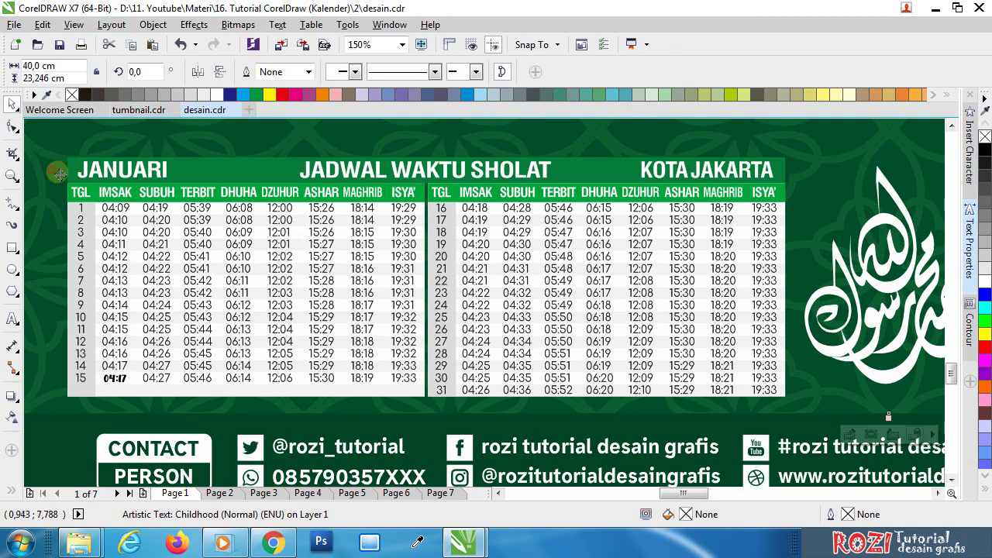
Step: Check the DHUHA time for date 23 as a separate text object, and clear the selection
left_click(596, 292)
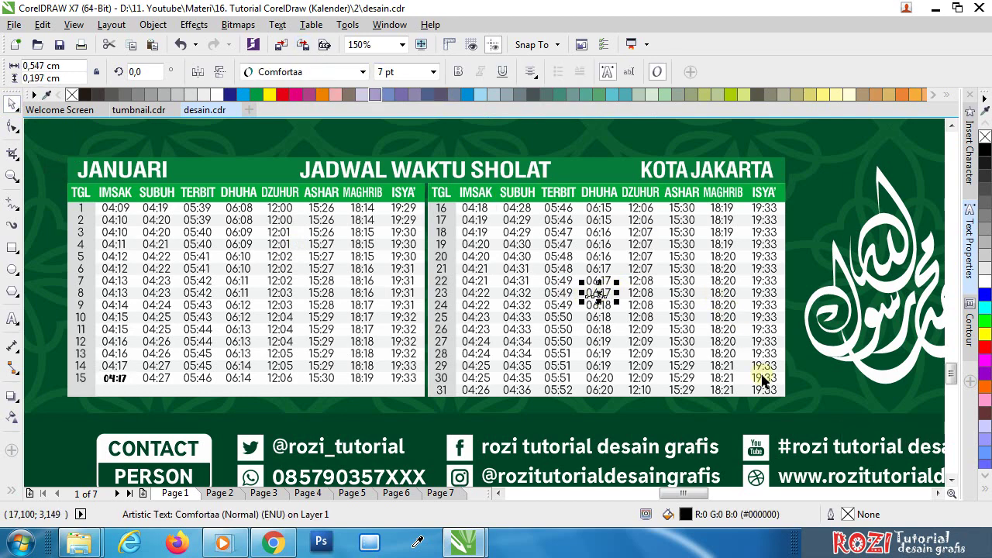
scroll(367, 314, "down", 1)
left_click(147, 262)
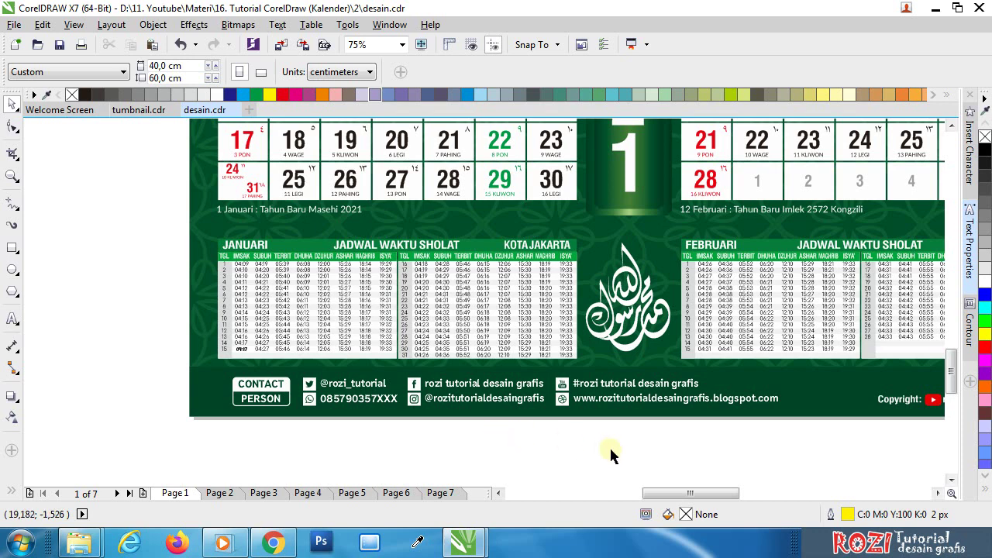
Step: Switch to the folder named 1, view the tumbnail image of the 2021 calendars up close, and close the viewer
mouse_move(79, 543)
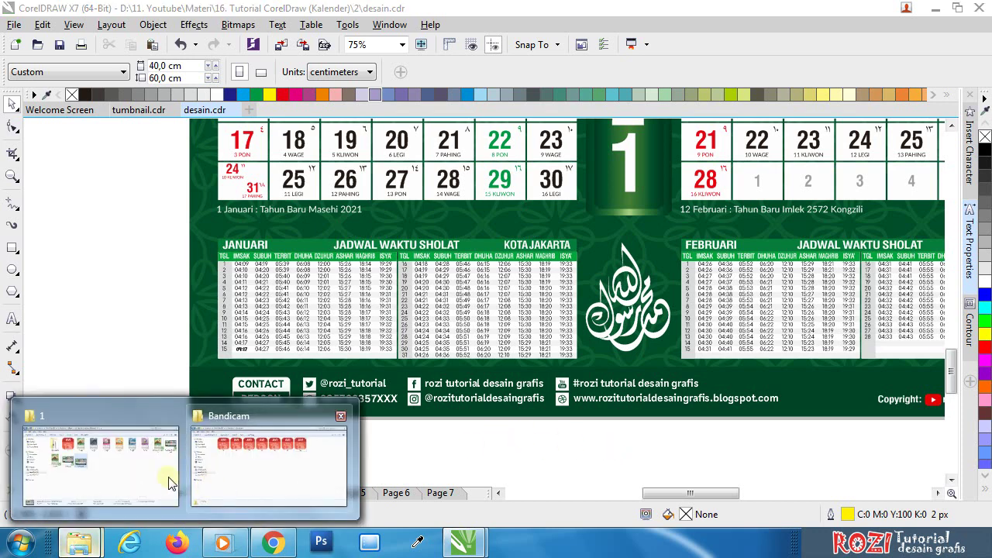
left_click(132, 418)
left_click(365, 362)
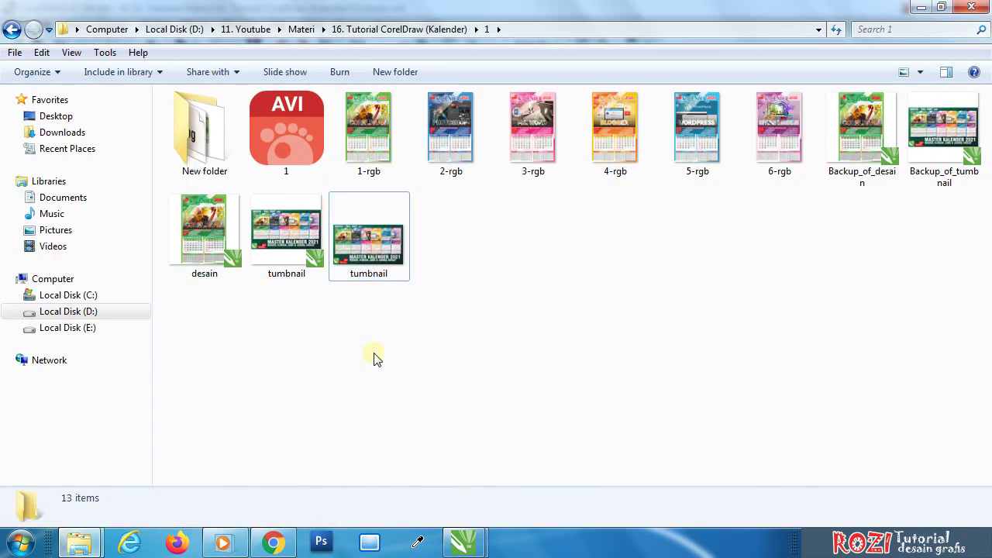
left_click(365, 250)
double_click(366, 250)
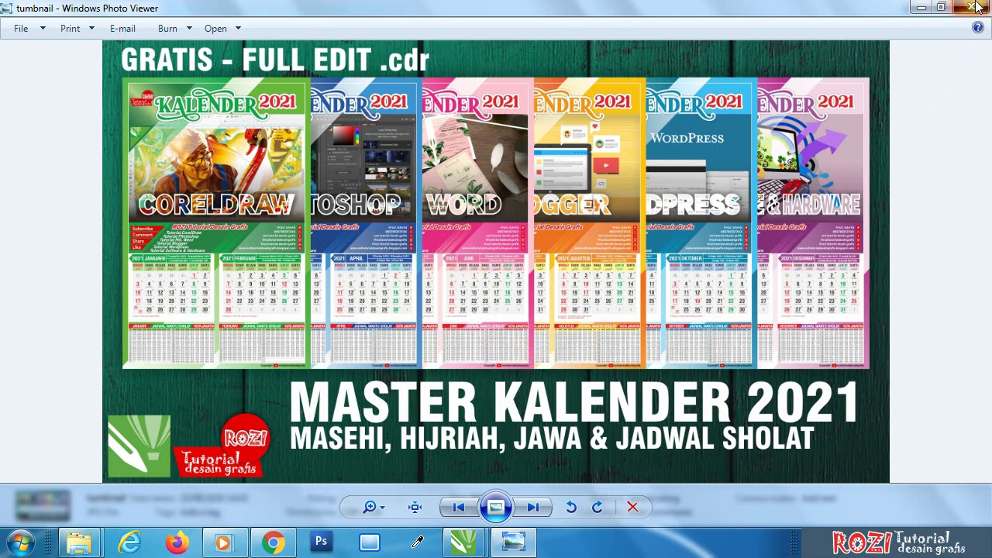
scroll(572, 373, "up", 4)
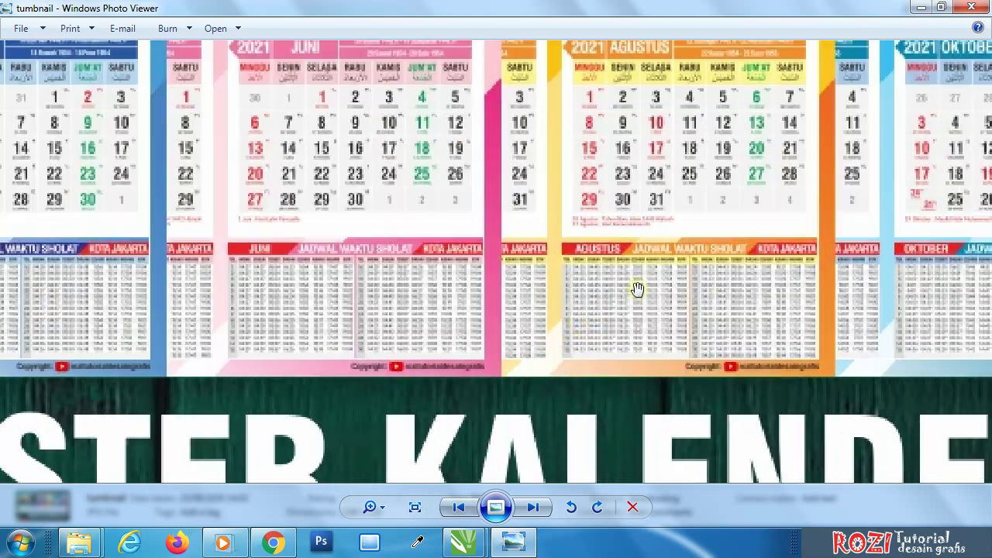
scroll(638, 289, "down", 5)
left_click(971, 7)
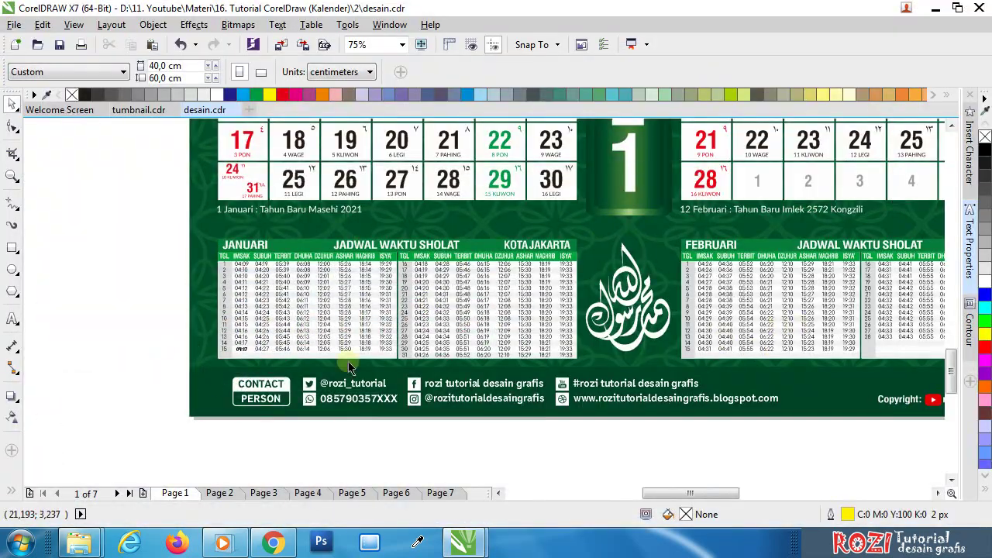
Step: Ungroup all objects of the CONTACT PERSON block in the footer of page 1 and clear the selection
left_click_drag(190, 363, 802, 442)
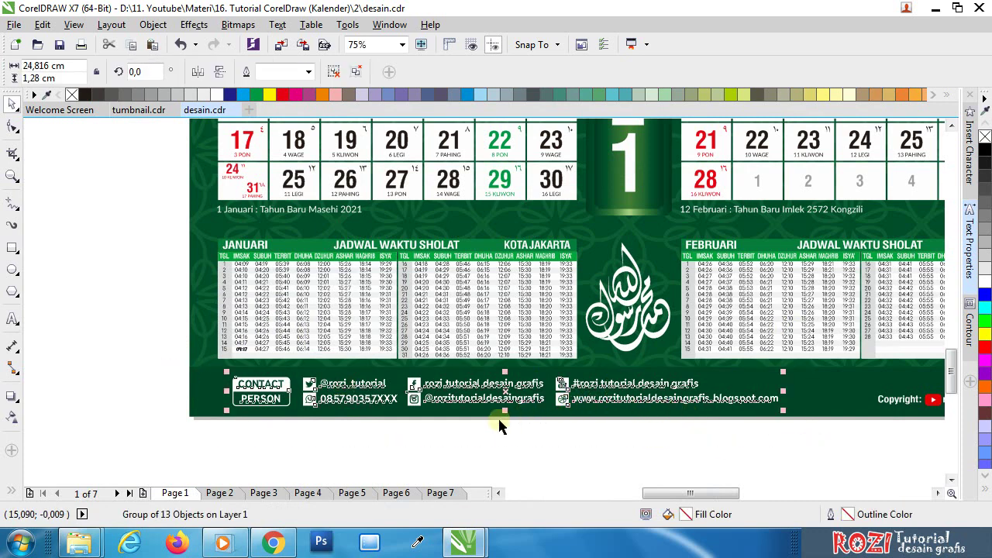
left_click(332, 437)
scroll(276, 393, "up", 2)
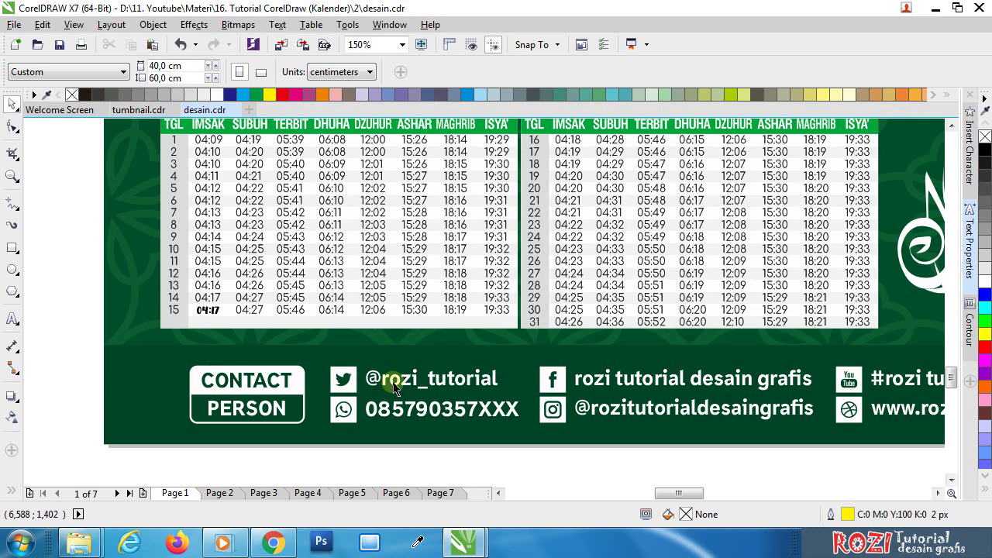
scroll(263, 388, "down", 2)
left_click(267, 379)
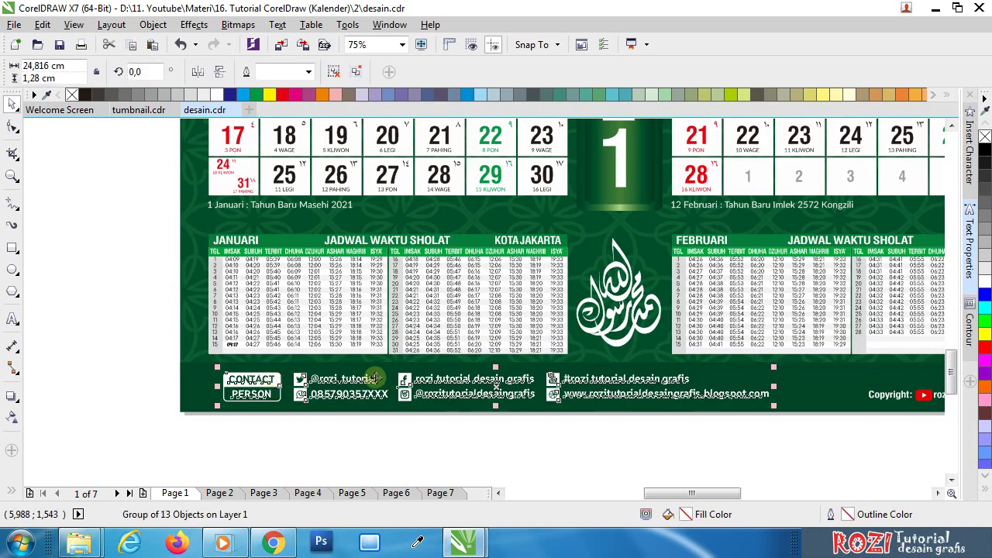
left_click(356, 71)
left_click(488, 425)
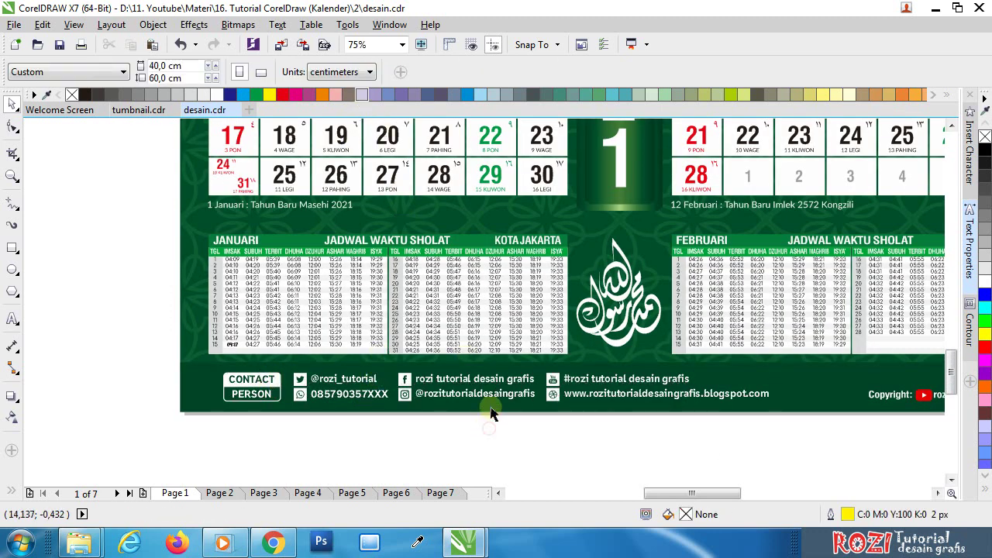
Step: Check that the phone number in the contact block is editable text with the Text tool, and clear the selection
left_click(488, 394)
key("F8")
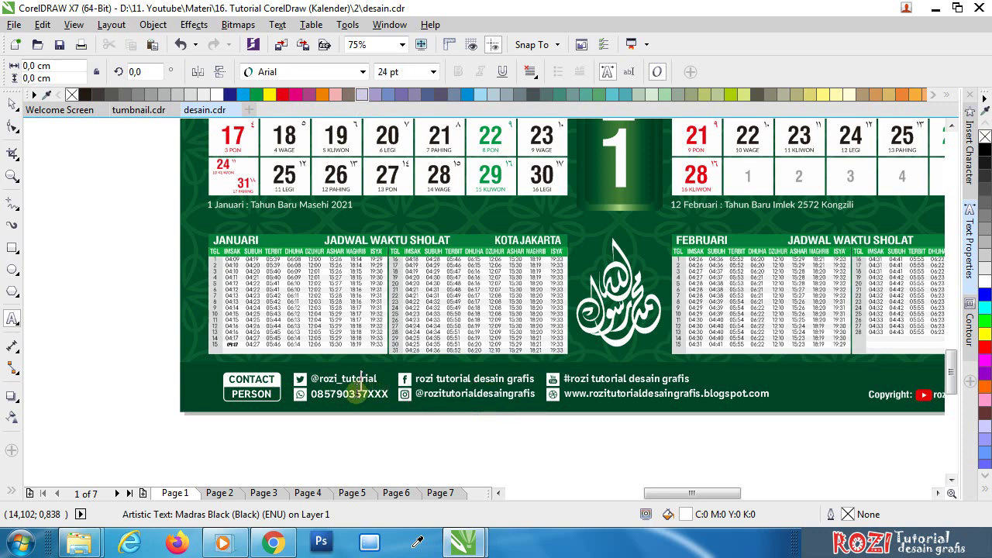
left_click(349, 393)
left_click(12, 103)
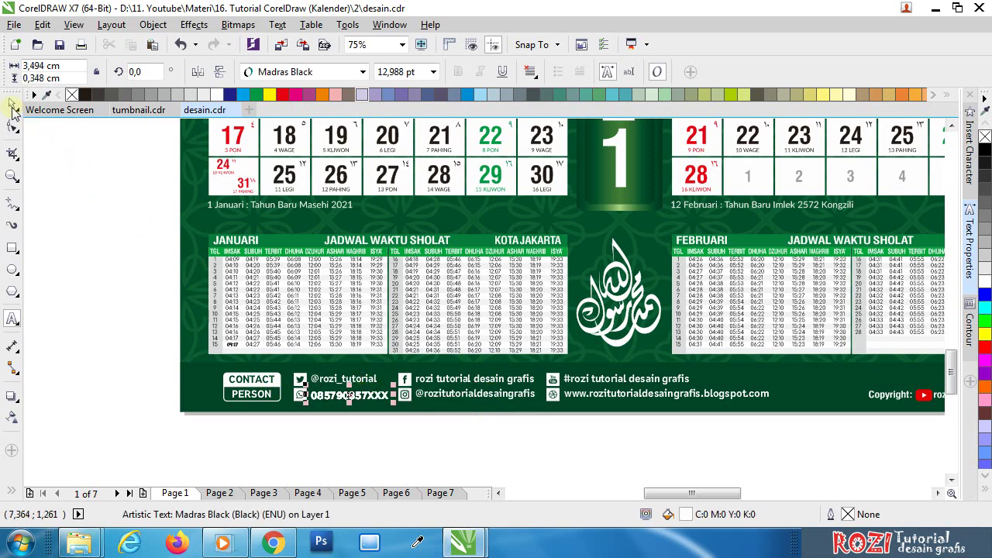
left_click(109, 285)
Step: Check the dark green footer bar behind the contact details as a separate rectangle, and clear the selection
left_click_drag(210, 413, 275, 416)
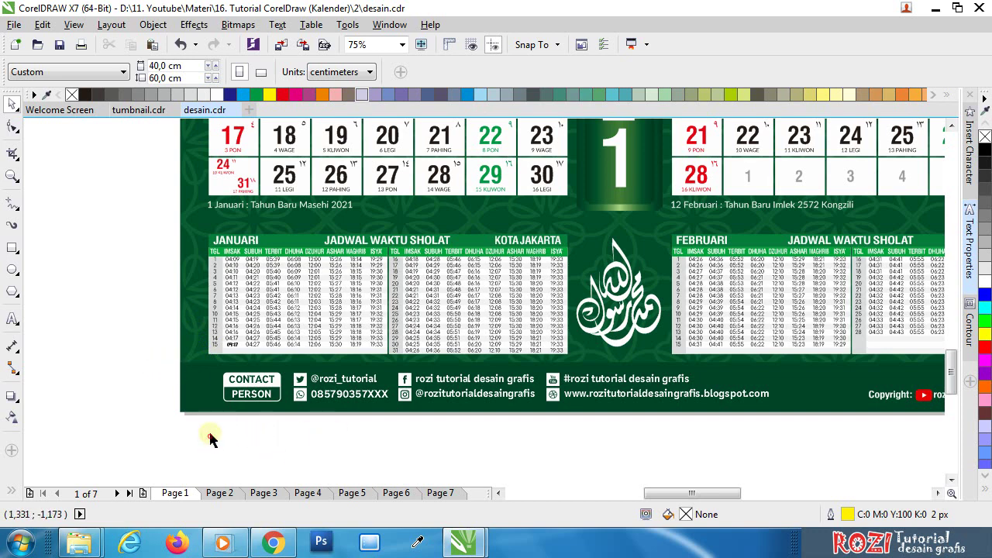
mouse_move(208, 429)
left_mouse_down()
mouse_move(853, 362)
mouse_move(198, 428)
left_mouse_up()
left_click(191, 404)
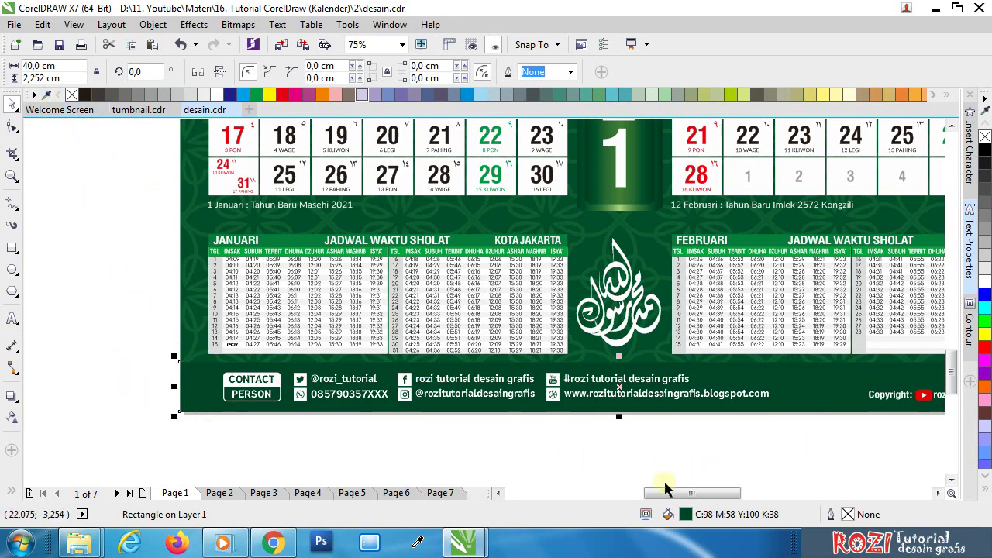
left_click(207, 426)
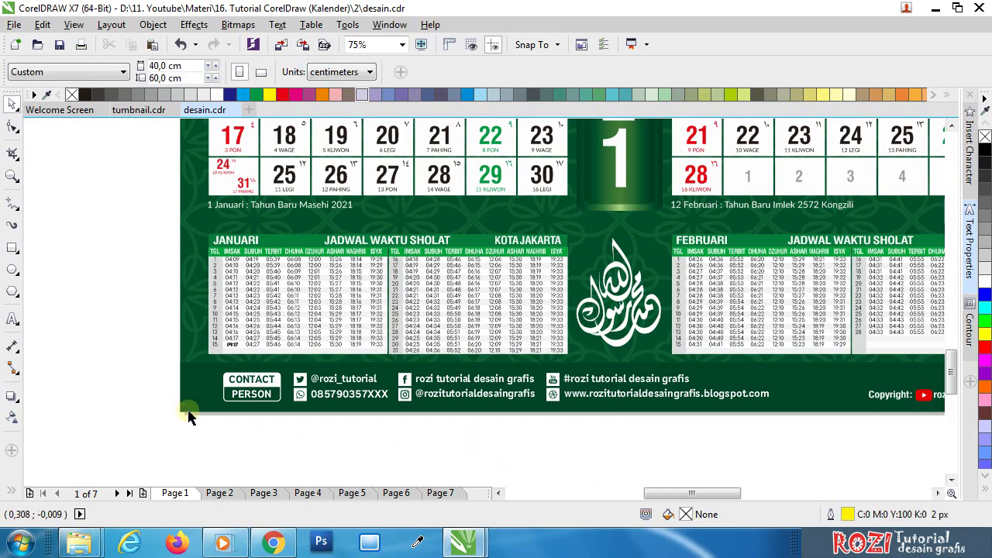
Step: Check the grouped Copyright line with the YouTube logo in the footer of page 1, and clear the selection
scroll(341, 427, "down", 1)
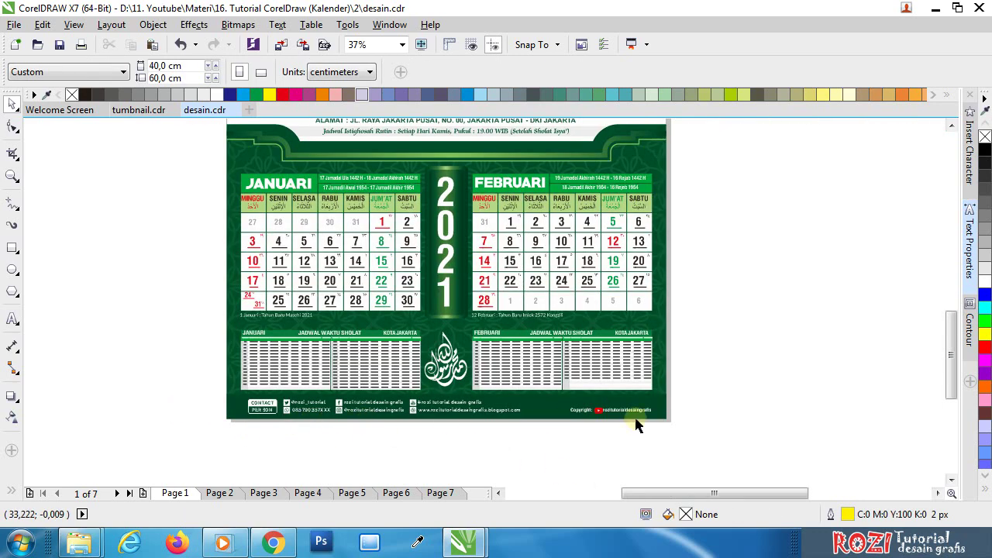
scroll(631, 425, "up", 1)
scroll(632, 425, "up", 1)
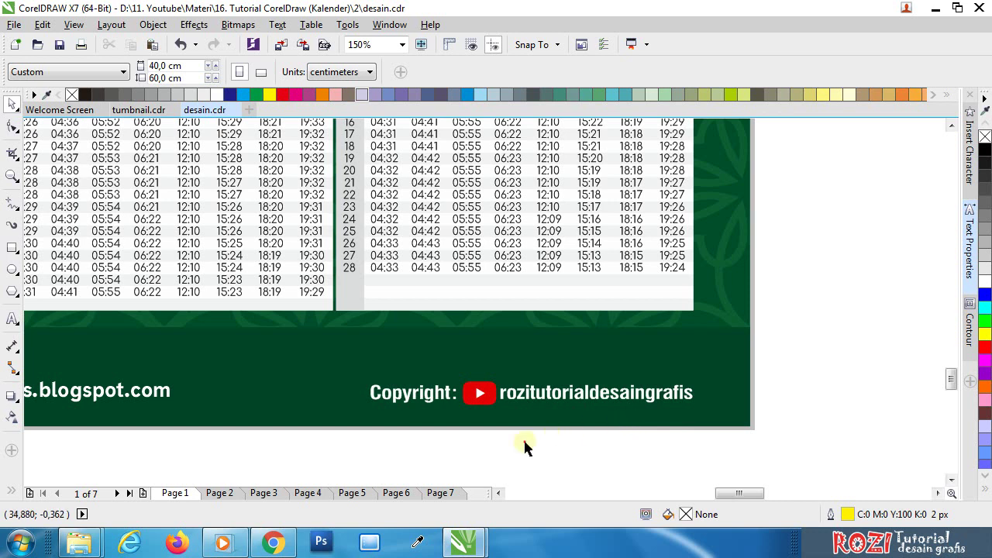
left_click_drag(348, 456, 729, 348)
left_click_drag(802, 411, 349, 351)
left_click_drag(346, 364, 349, 364)
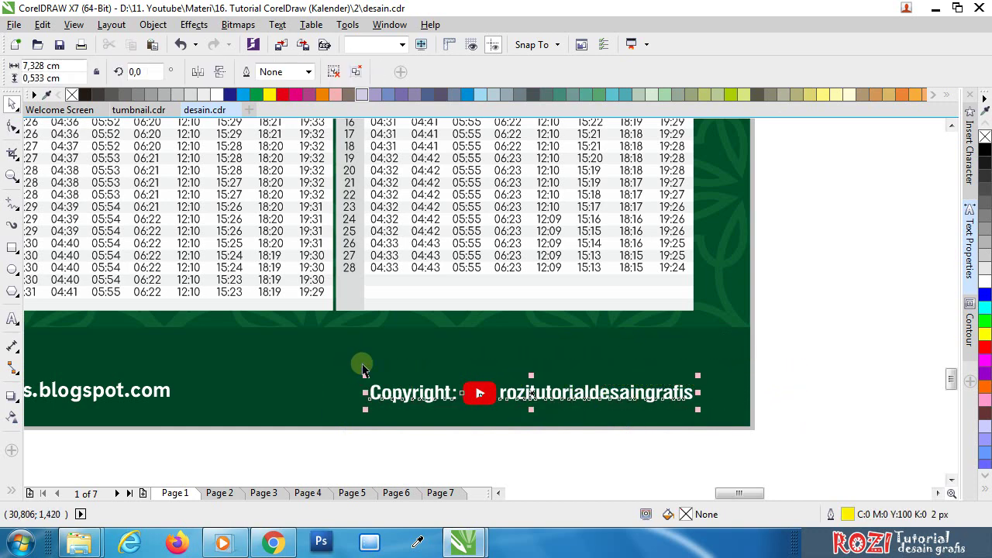
left_click(812, 343)
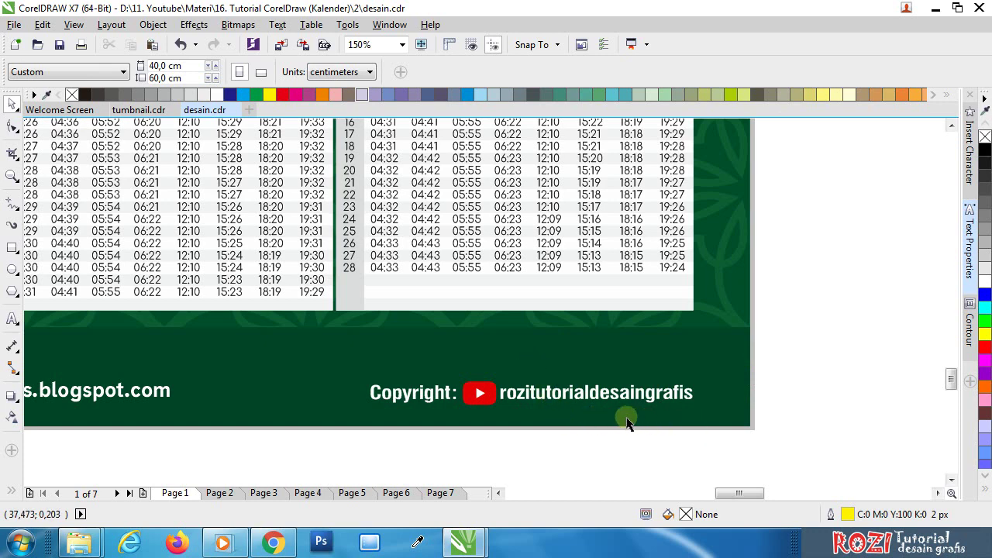
left_click(522, 393)
left_click(767, 366)
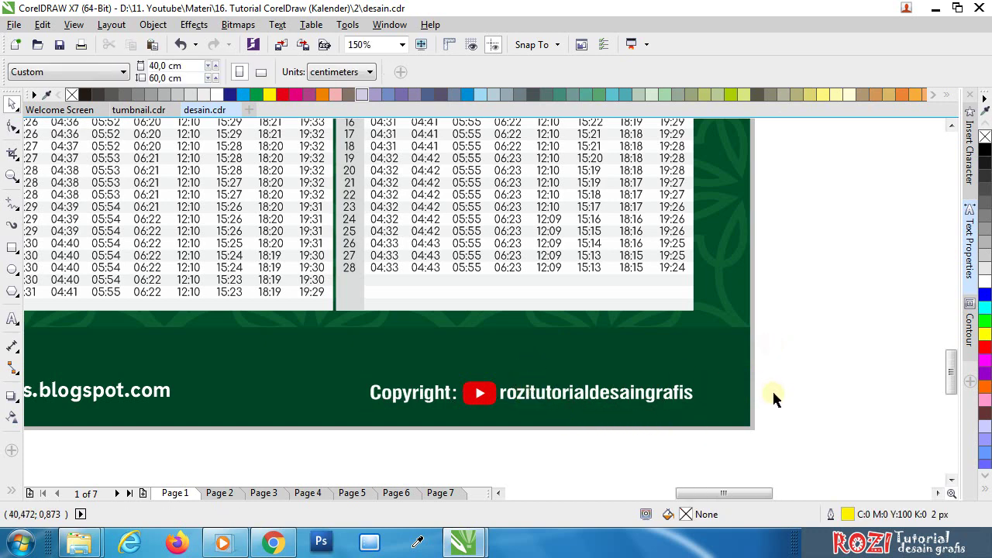
Step: Select the white calligraphy between the two prayer schedules and show the Insert Character glyphs of its font islamic color font
scroll(772, 390, "down", 1)
scroll(335, 277, "up", 1)
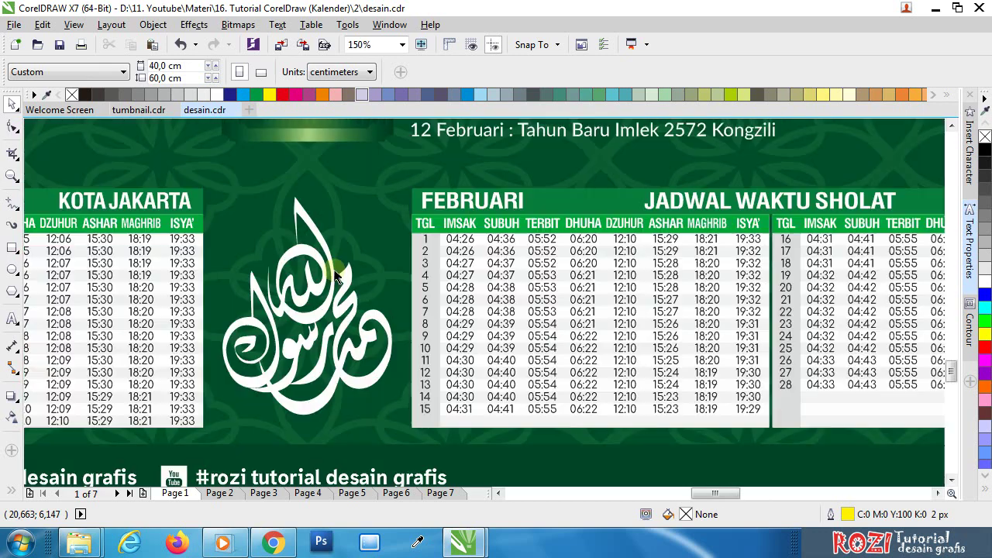
left_click(335, 277)
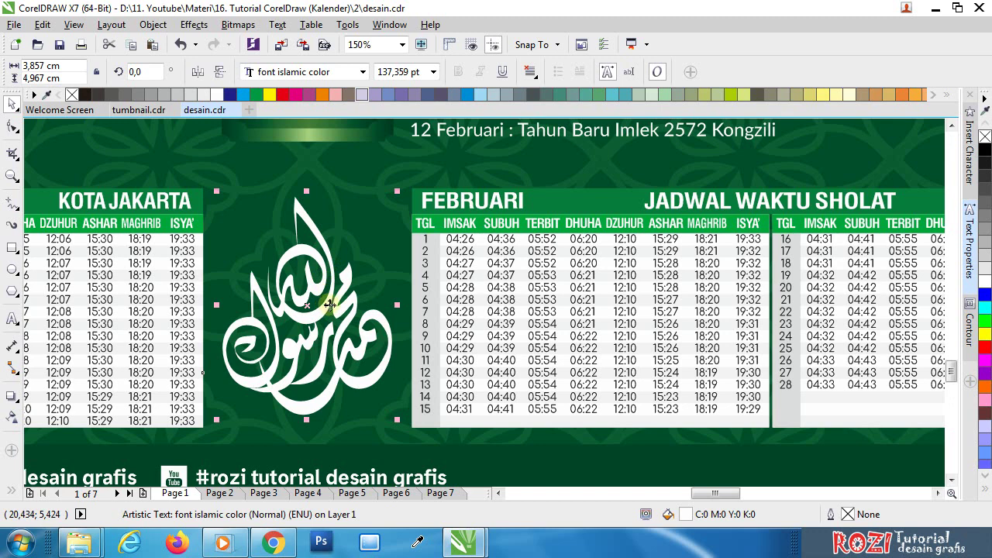
left_click(972, 172)
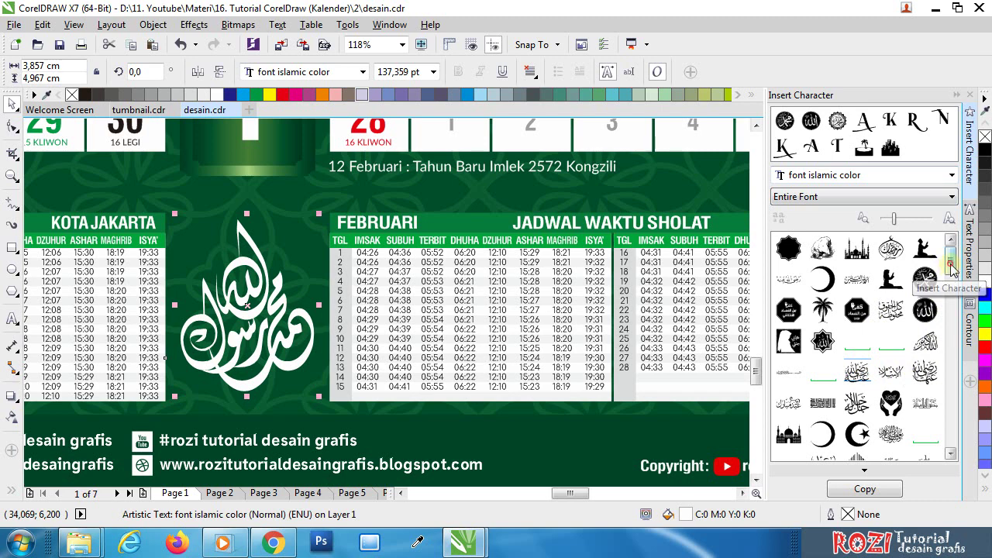
Step: Insert the same calligraphy glyph from font islamic color over the February schedule, enlarge it to about 4.2 × 5.4 cm, and fill it yellow
left_click_drag(952, 268, 954, 304)
left_click_drag(824, 355, 525, 249)
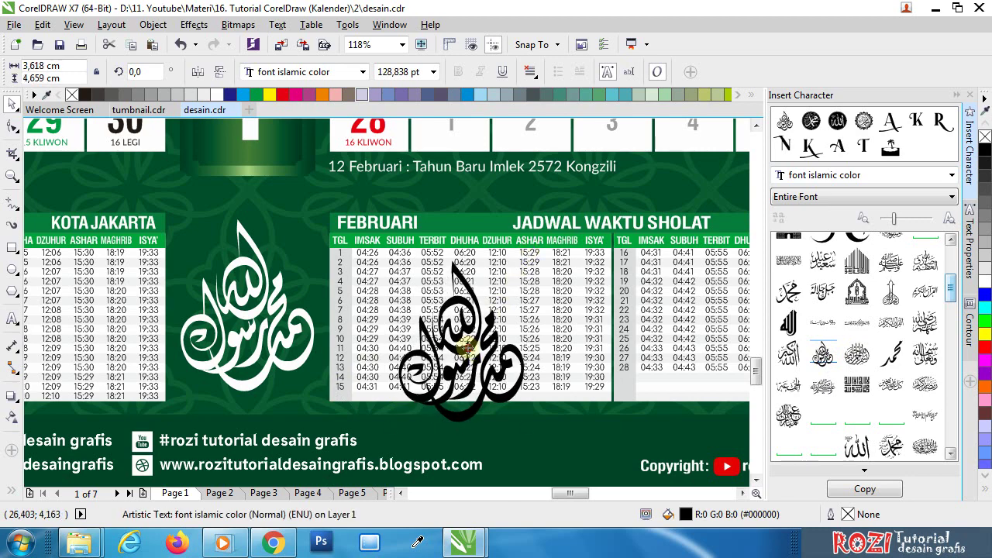
left_click_drag(465, 358, 477, 375)
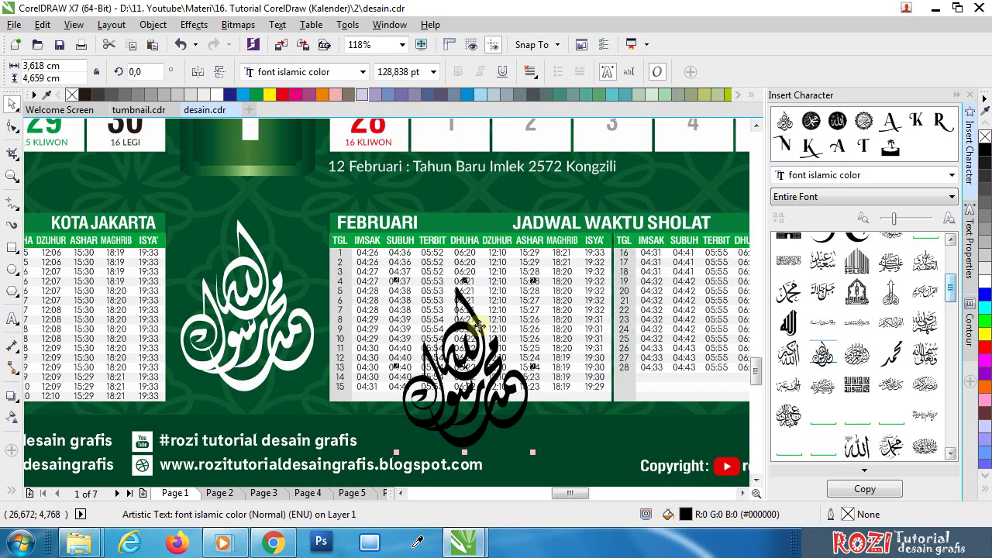
left_click_drag(533, 276, 555, 248)
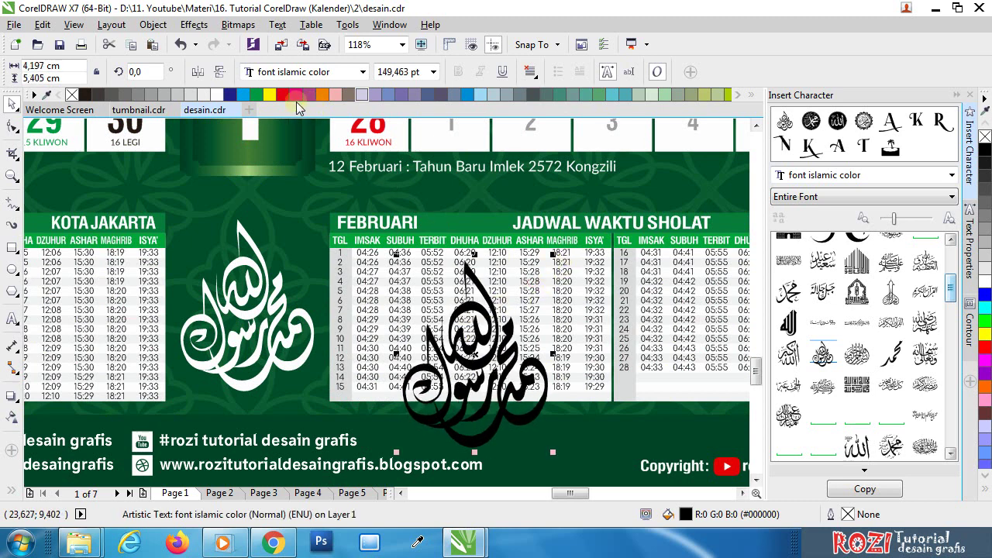
left_click(269, 95)
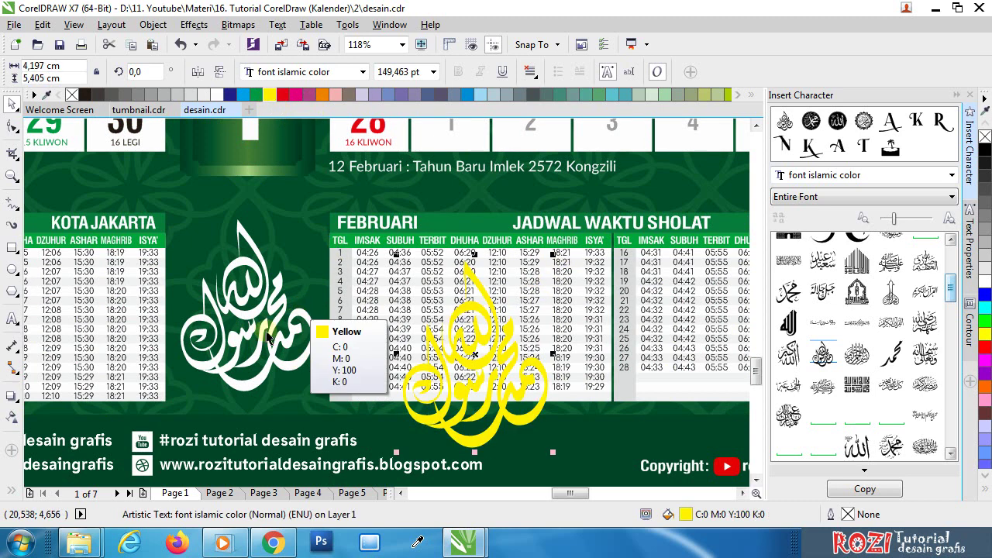
left_click(541, 403)
left_click(541, 403)
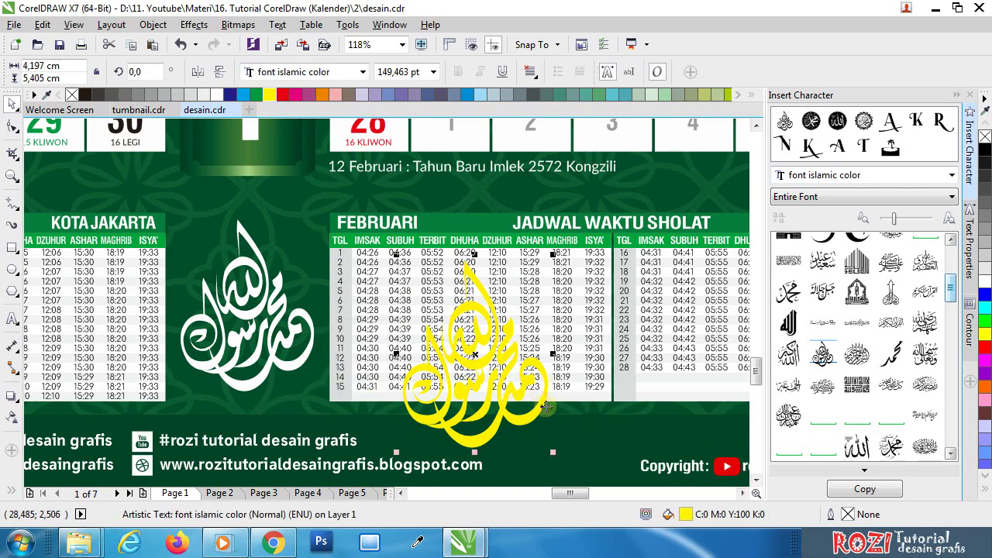
Step: Insert the Basmala glyph, enlarge it to about 3.5 × 3.2 cm, move it over the KOTA JAKARTA heading, and fill it yellow
left_click_drag(573, 442, 610, 411)
left_click_drag(697, 313, 699, 311)
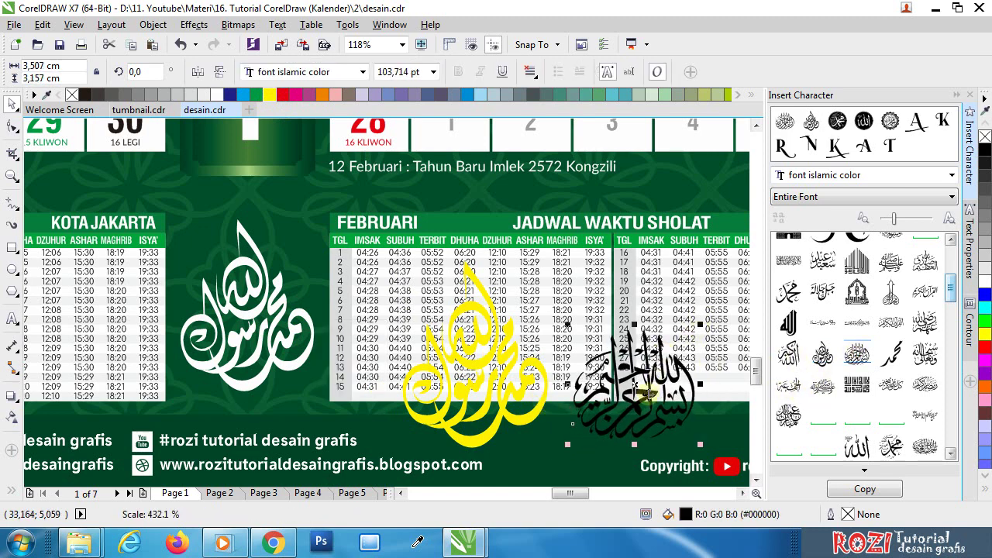
left_click_drag(658, 370, 160, 234)
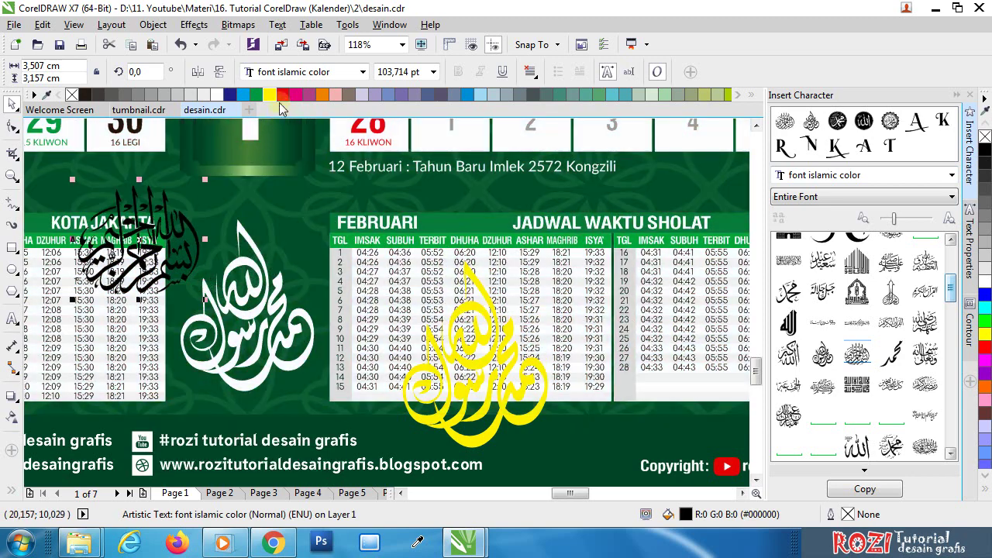
left_click(269, 95)
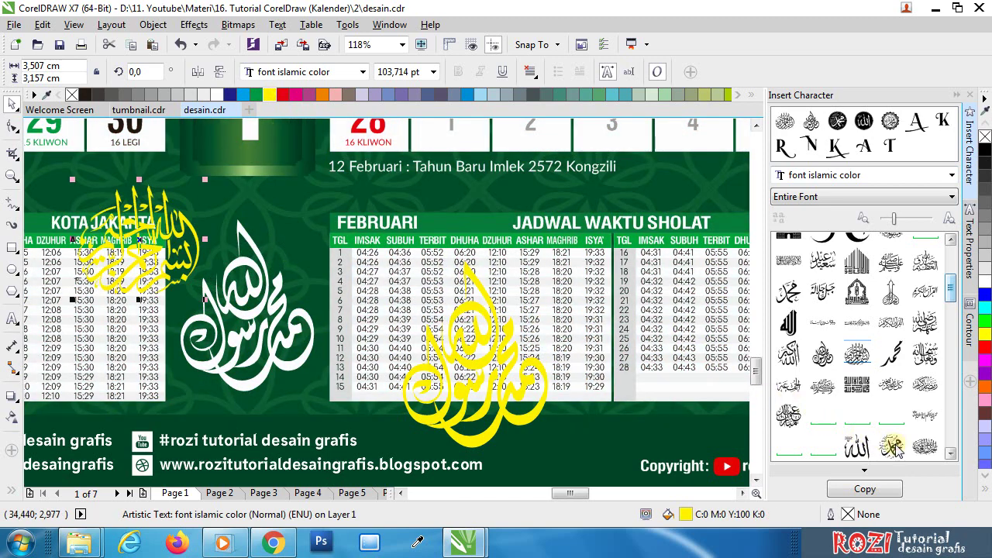
Step: Insert the Subhanallah glyph beside the FEBRUARI heading, enlarge it to about 3.8 × 4.2 cm, fill it yellow, and collapse Insert Character
scroll(874, 376, "down", 3)
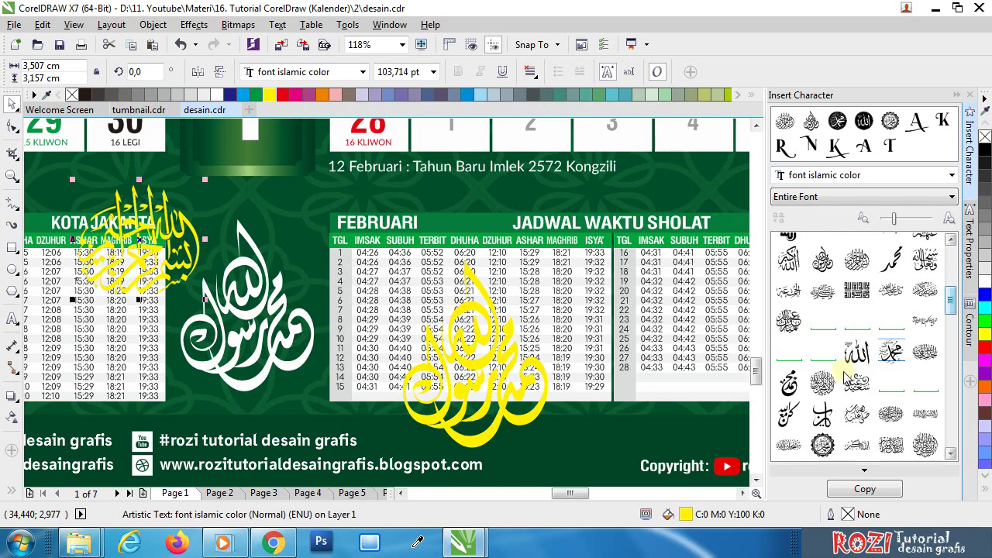
scroll(849, 380, "down", 3)
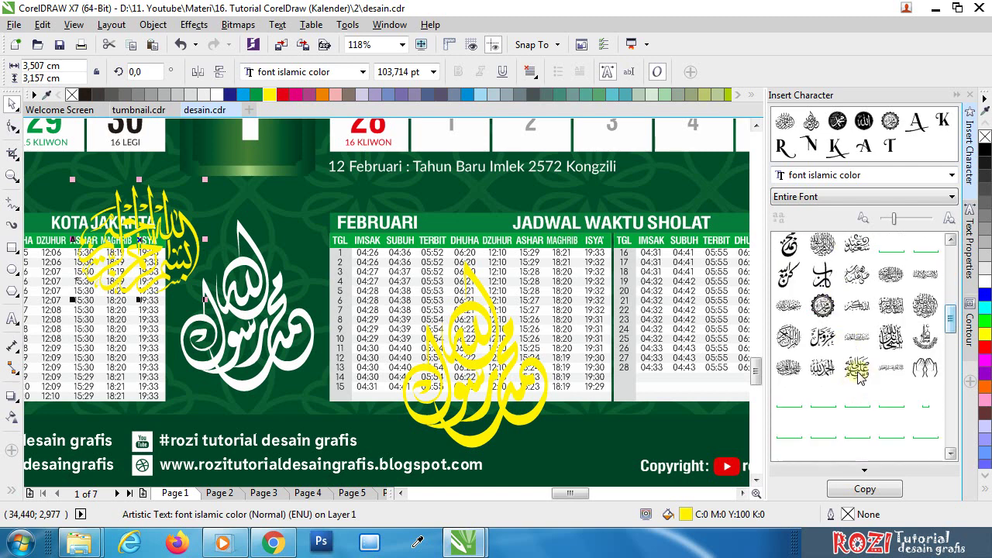
left_click_drag(892, 338, 326, 225)
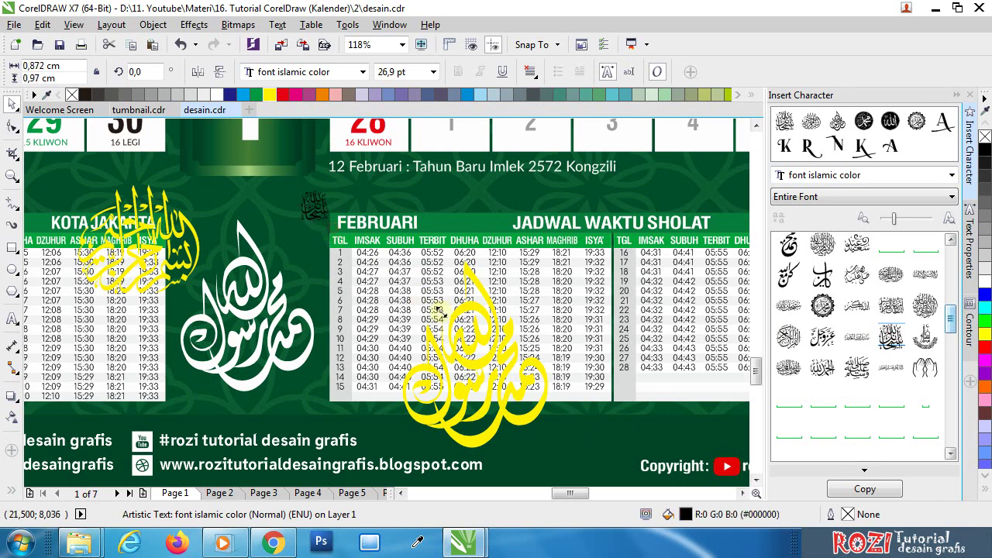
left_click_drag(439, 313, 438, 339)
left_click(293, 94)
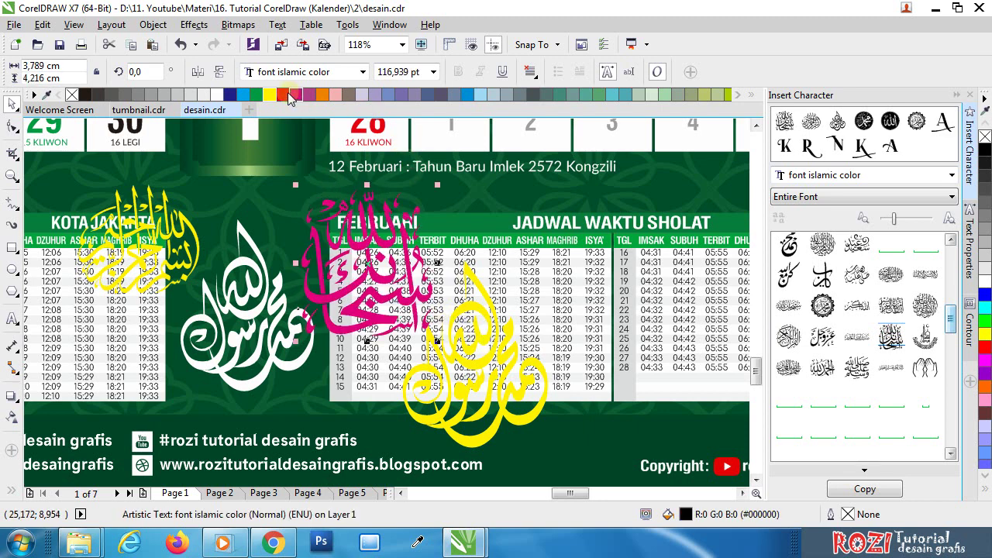
left_click(269, 95)
left_click(954, 95)
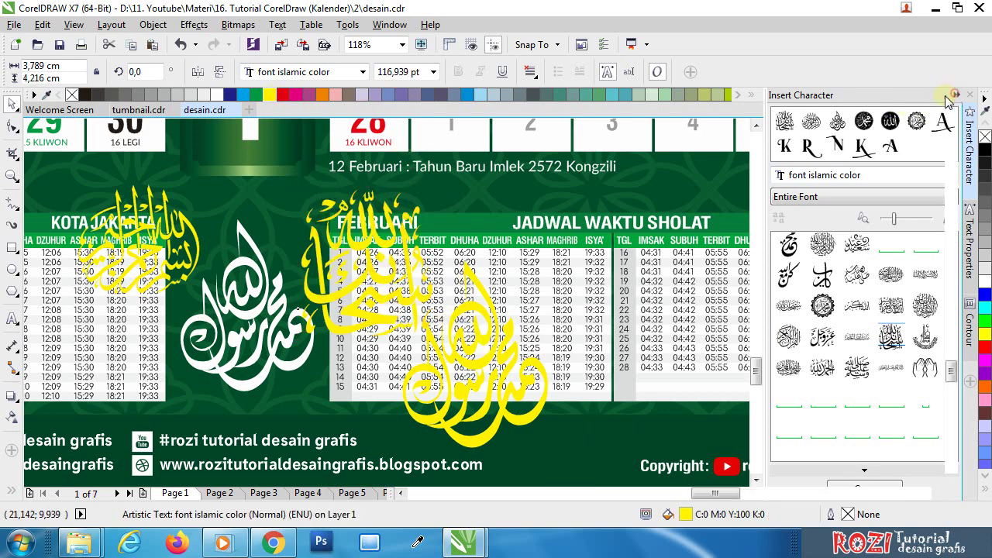
Step: Deselect the calligraphy, switch to page 2, and examine the whole March–April calendar at 20% zoom
scroll(434, 334, "down", 2)
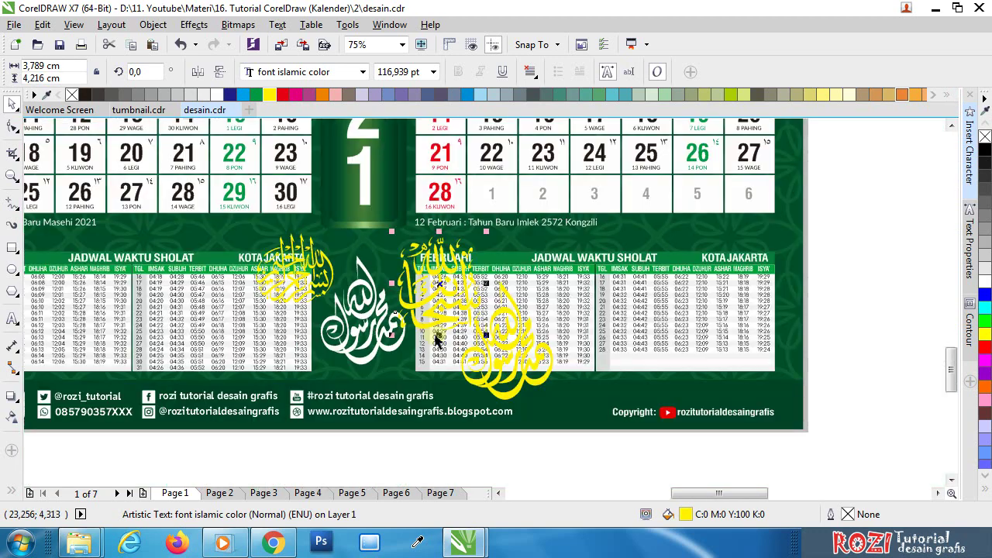
scroll(441, 349, "down", 2)
left_click(443, 421)
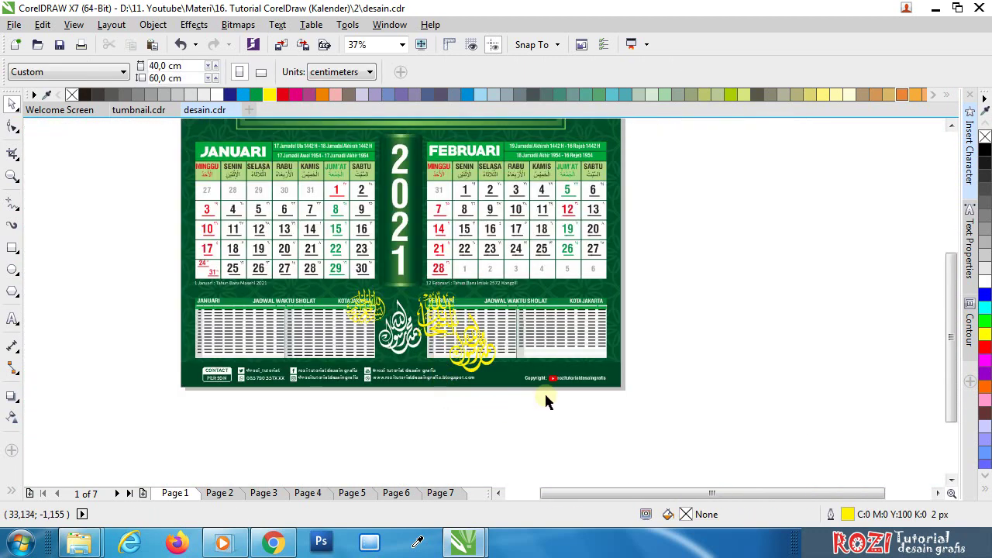
scroll(546, 399, "down", 2)
scroll(601, 271, "down", 1)
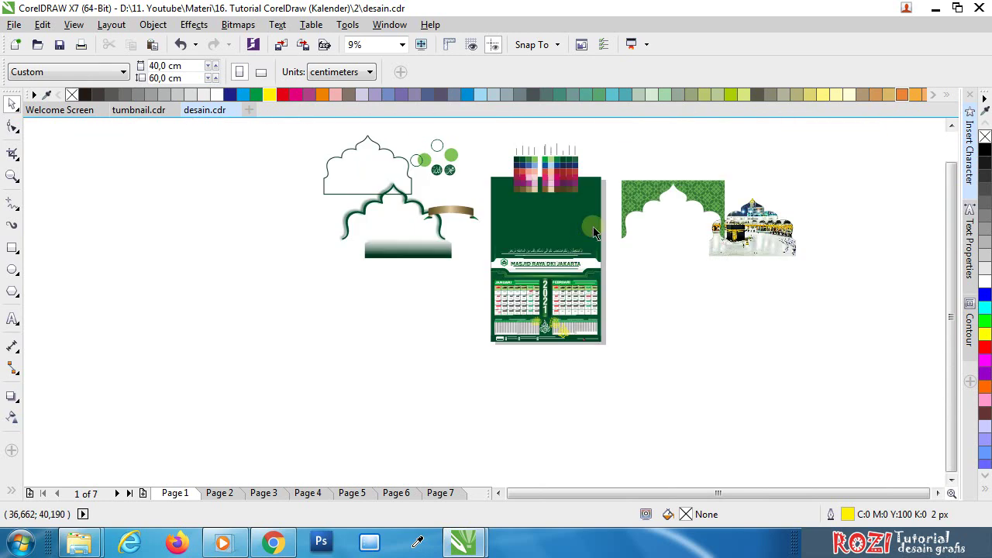
scroll(642, 186, "up", 1)
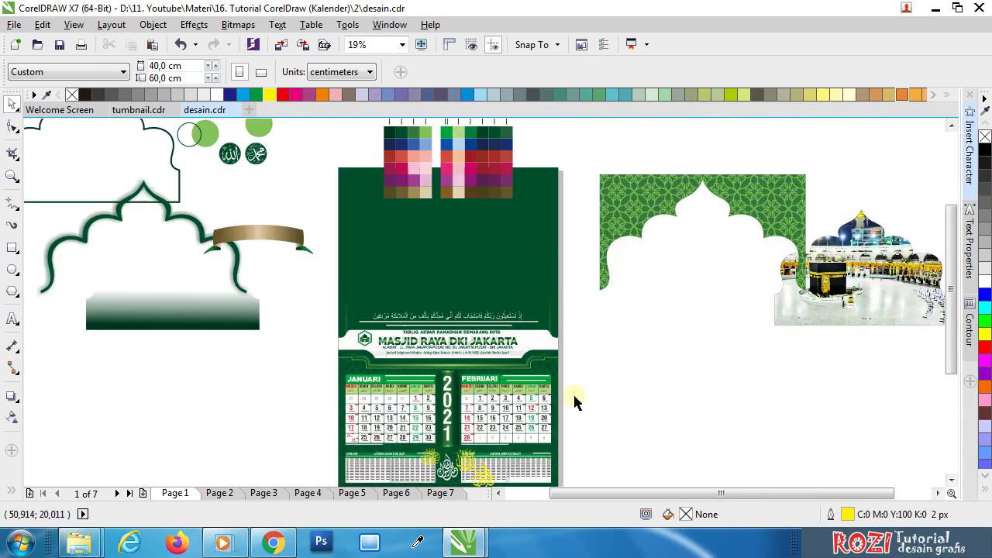
left_click(219, 493)
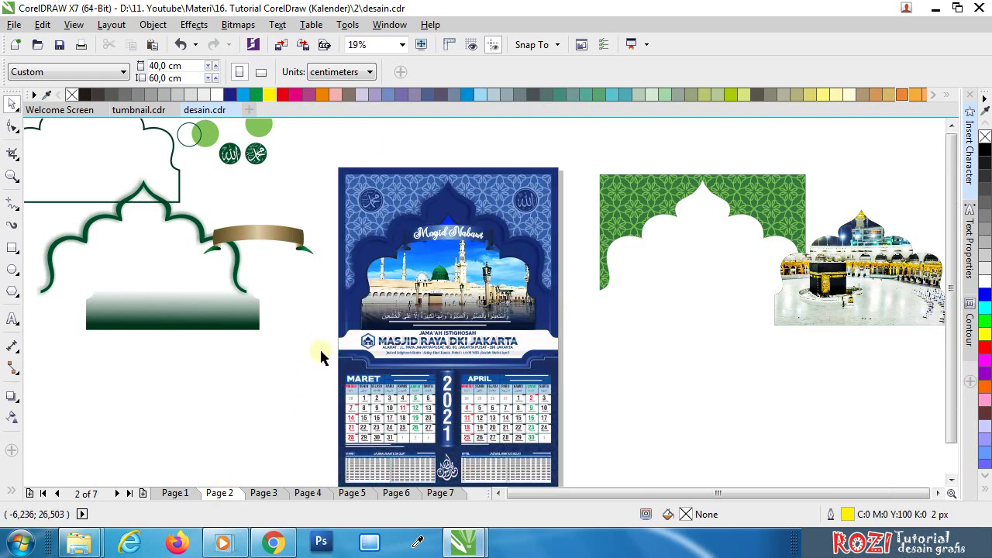
scroll(322, 356, "down", 2)
scroll(321, 354, "up", 2)
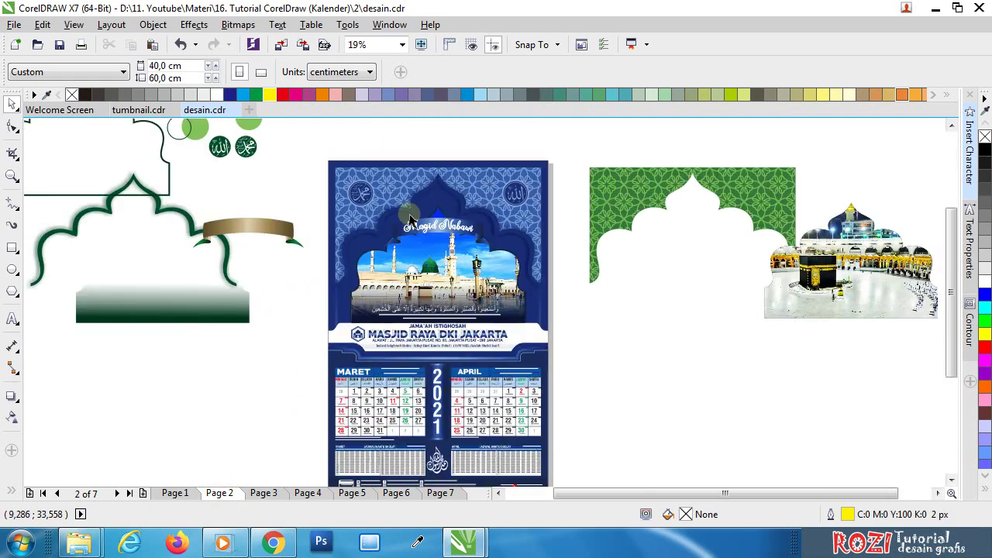
left_click(403, 45)
left_click(387, 93)
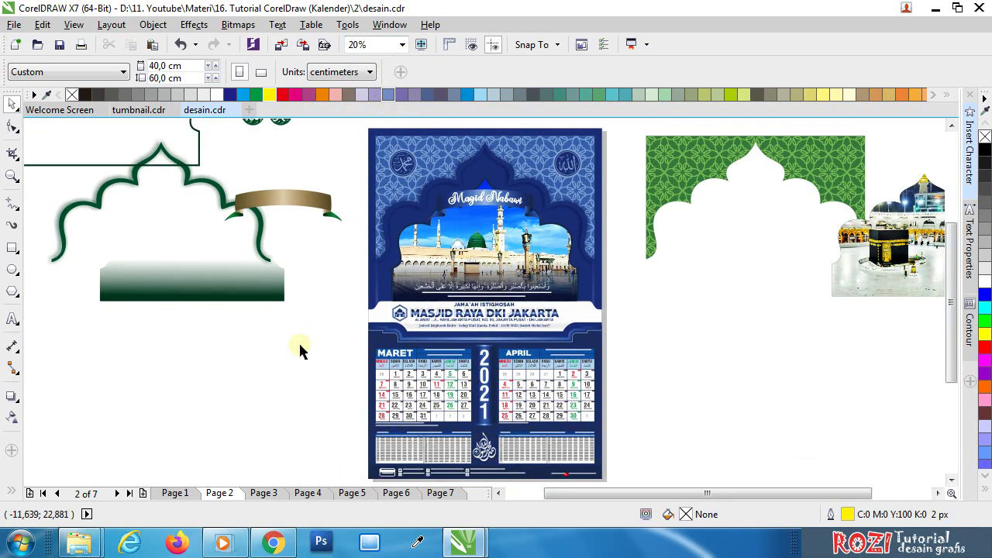
left_click_drag(644, 303, 357, 257)
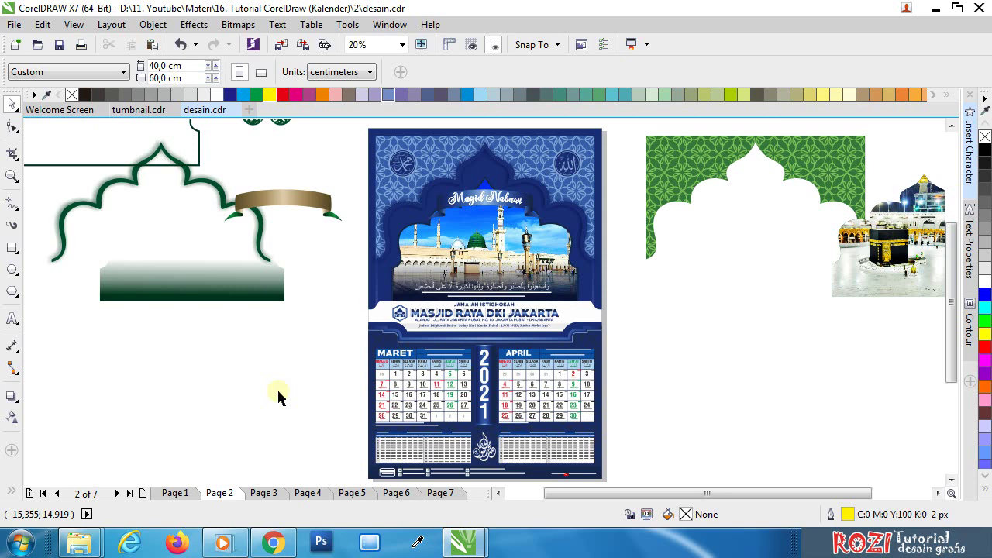
Step: Look through the remaining two-month calendar designs on pages 3, 4, 5 and 6 in turn
left_click(263, 494)
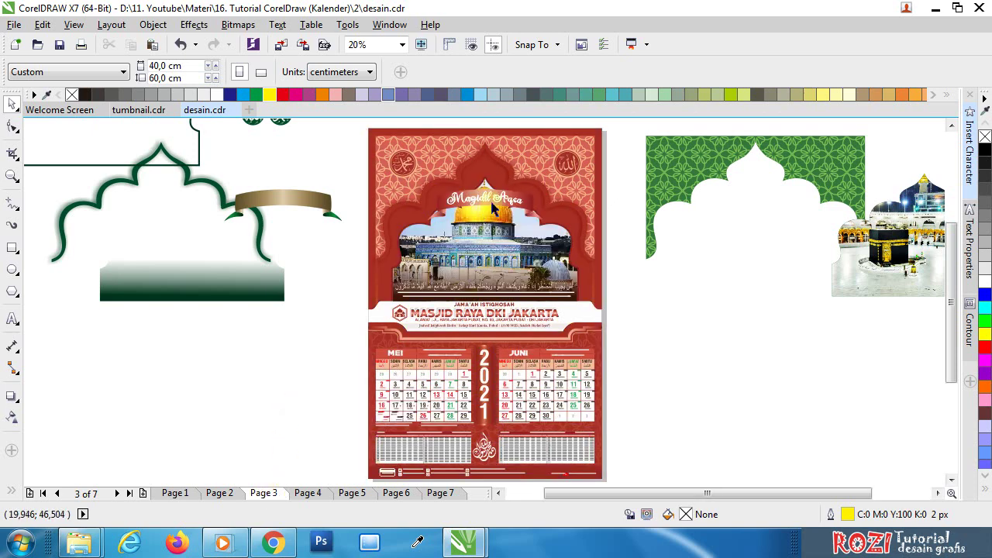
left_click(305, 493)
left_click(268, 493)
left_click(307, 493)
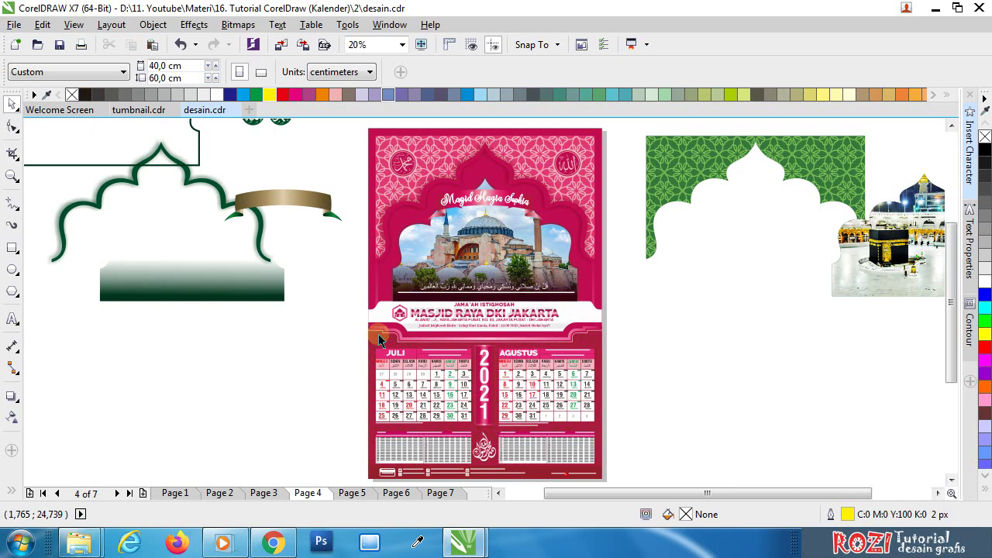
left_click_drag(379, 338, 385, 341)
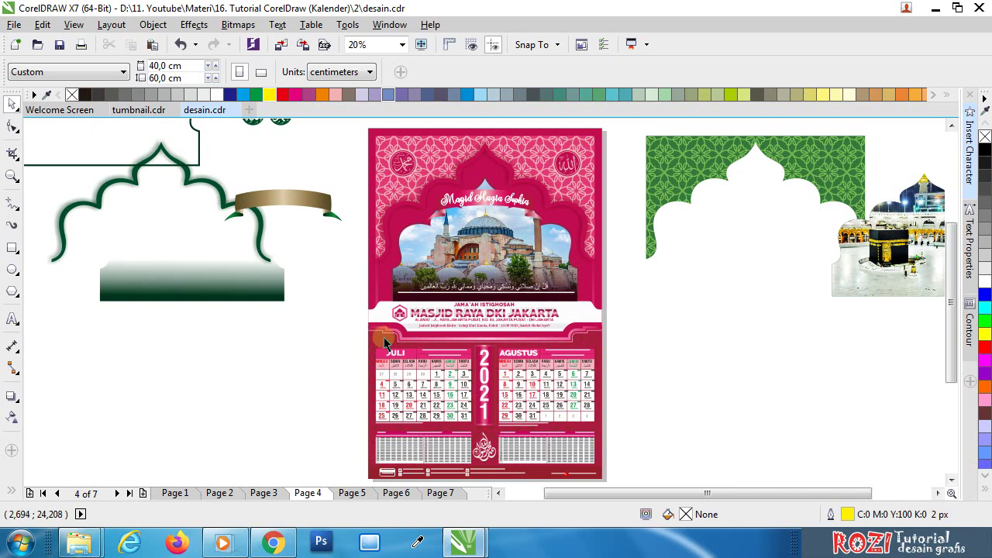
left_click(572, 237)
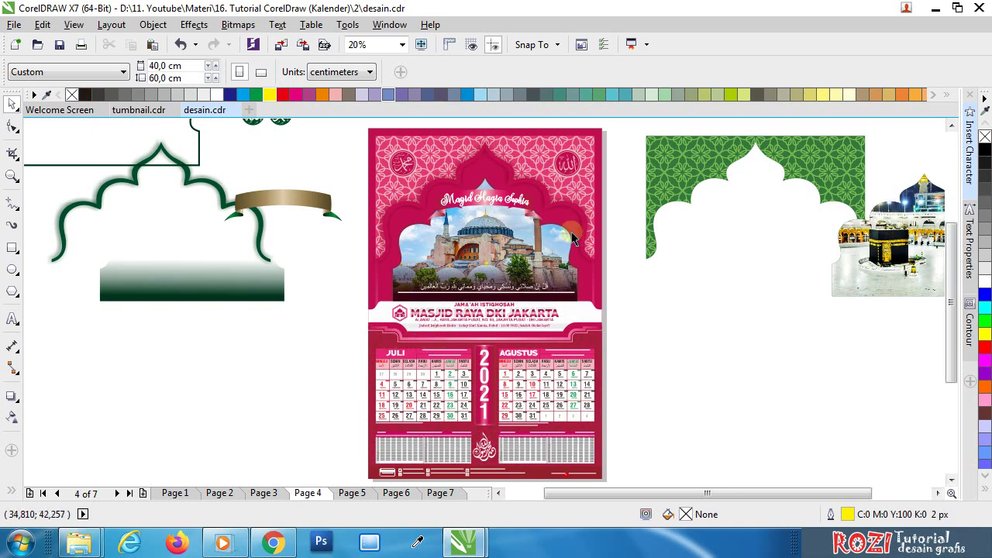
left_click(484, 245)
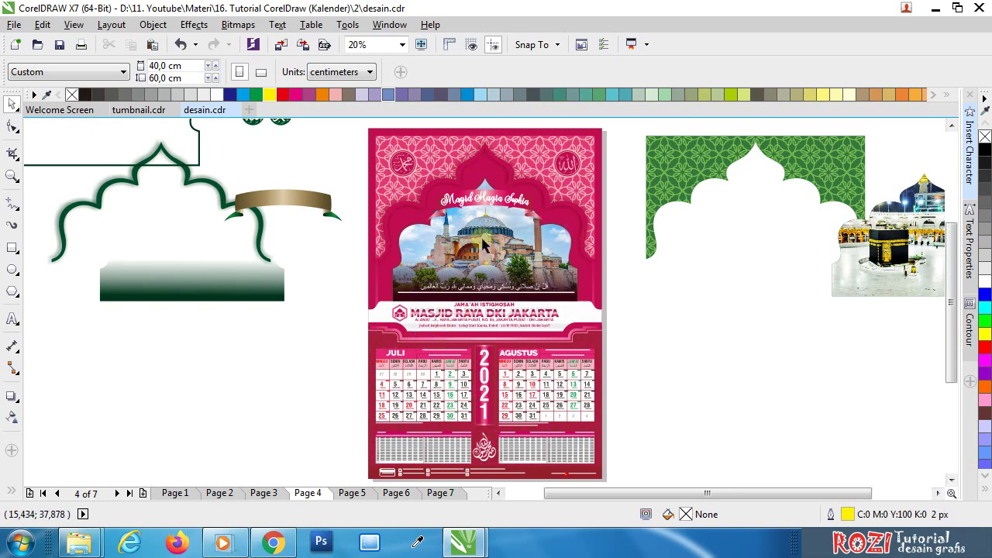
left_click(351, 496)
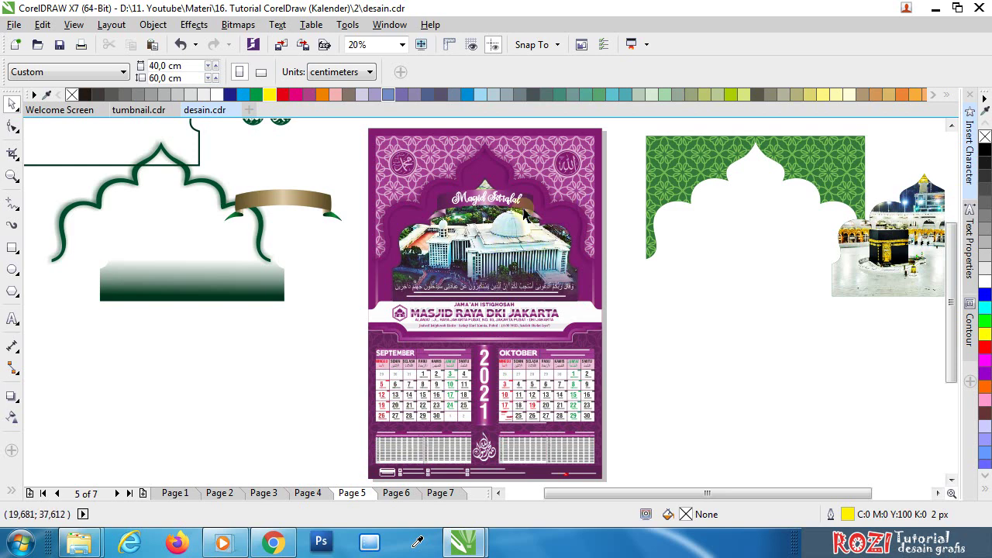
left_click(398, 496)
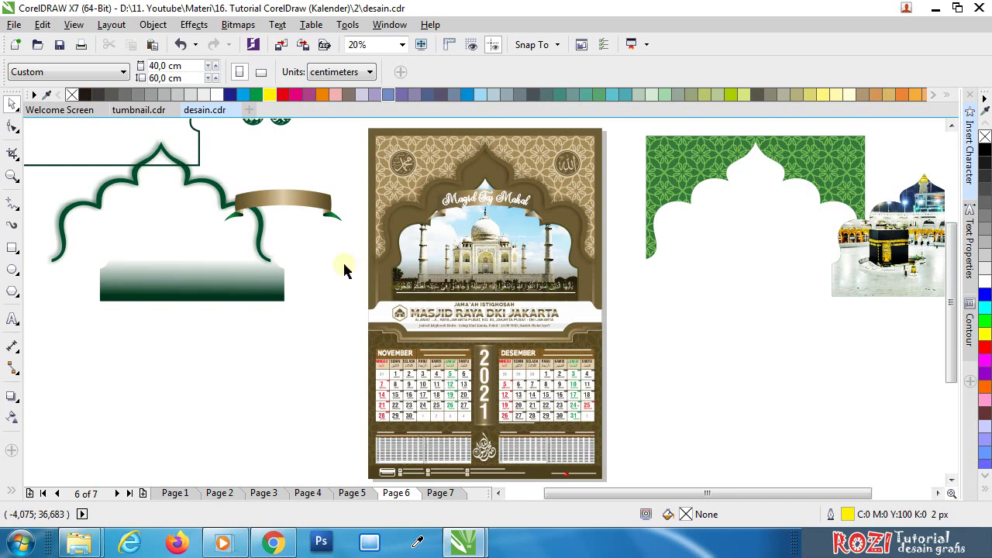
mouse_move(344, 265)
left_mouse_down()
mouse_move(482, 271)
mouse_move(347, 284)
left_mouse_up()
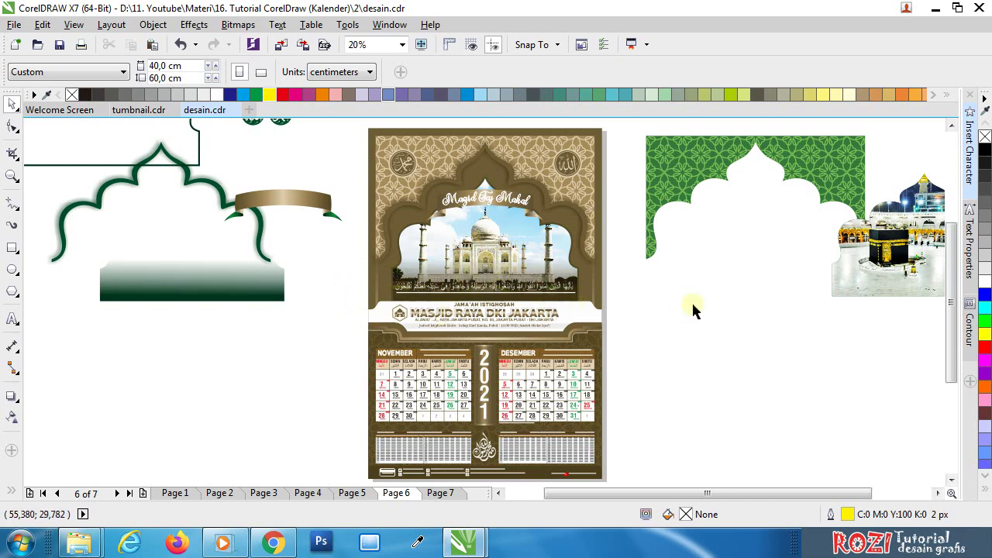
Step: Check the page width and height, view the rendering resolution in the Page Size options, and close them unchanged
scroll(703, 316, "down", 2)
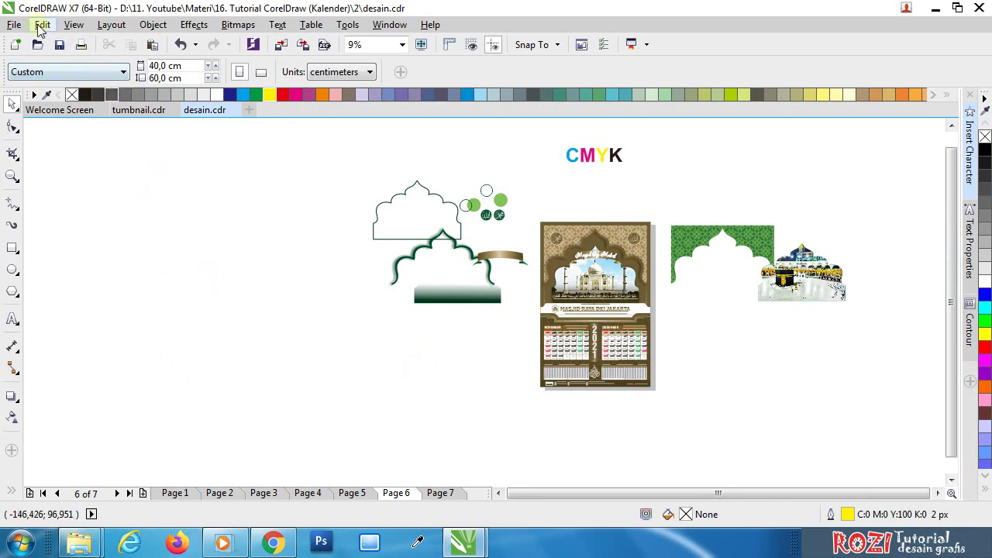
left_click_drag(185, 66, 139, 65)
left_click(186, 65)
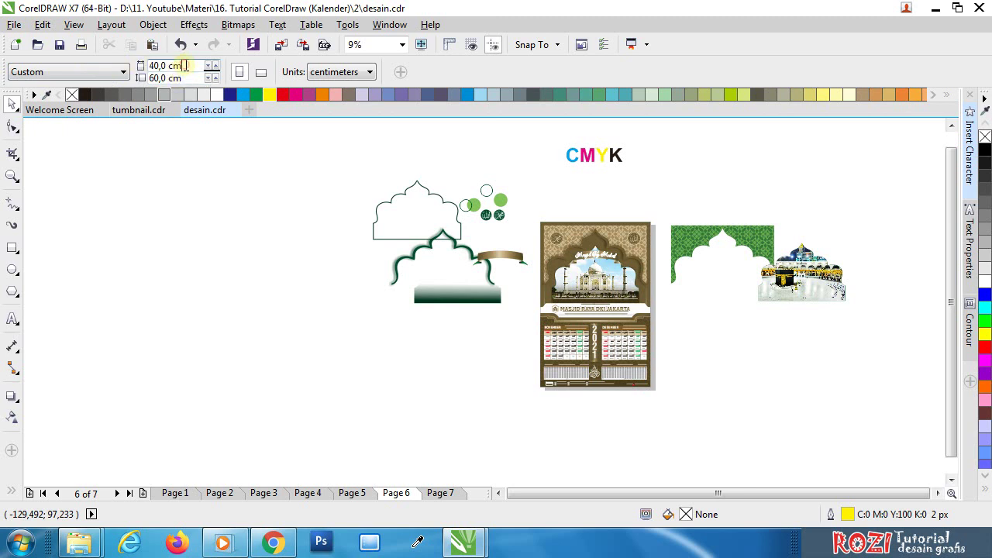
left_click_drag(188, 66, 140, 66)
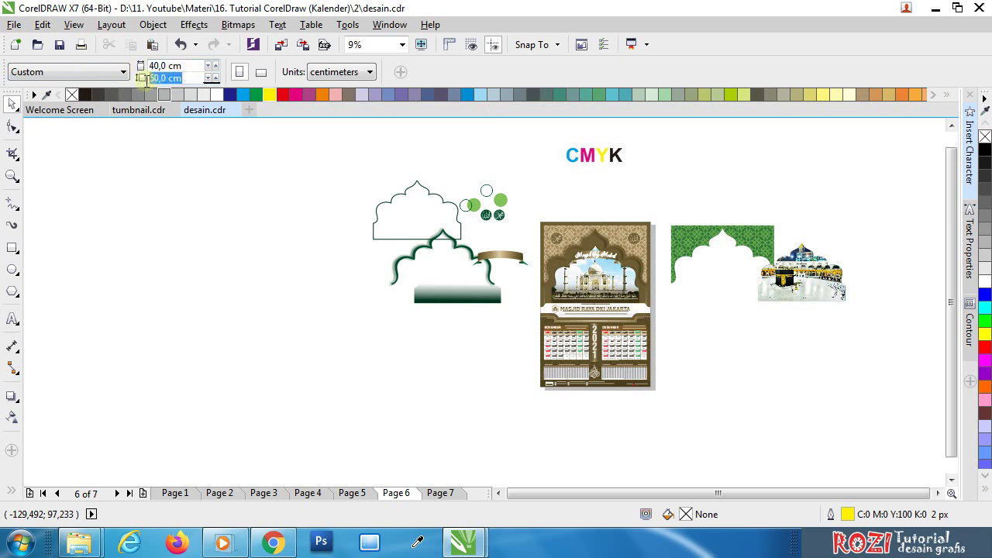
left_click(300, 224)
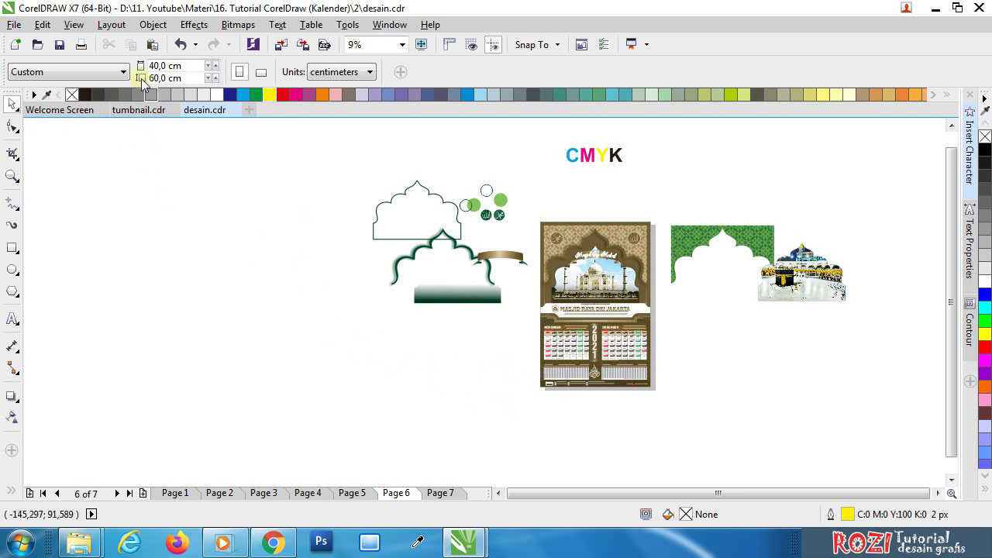
left_click(112, 24)
left_click(146, 194)
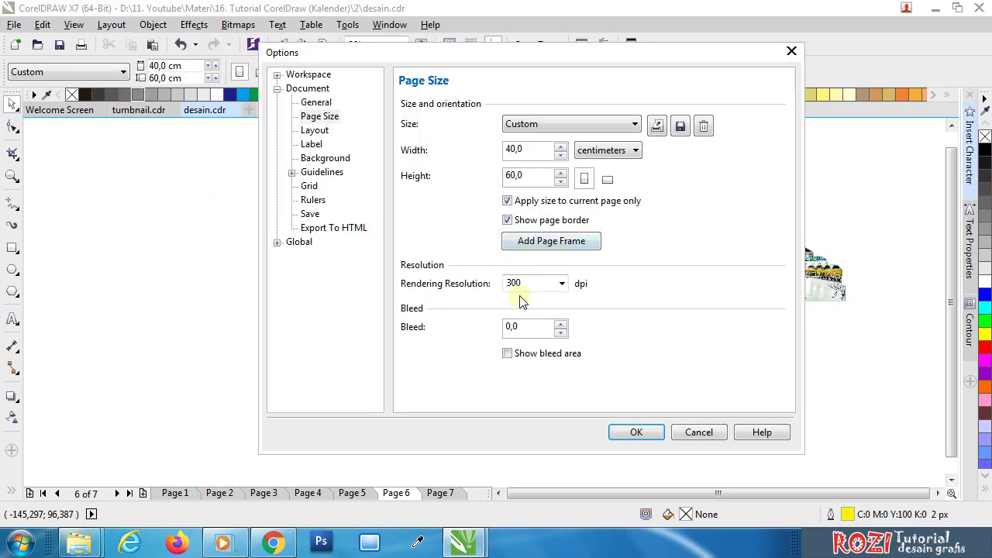
left_click(792, 50)
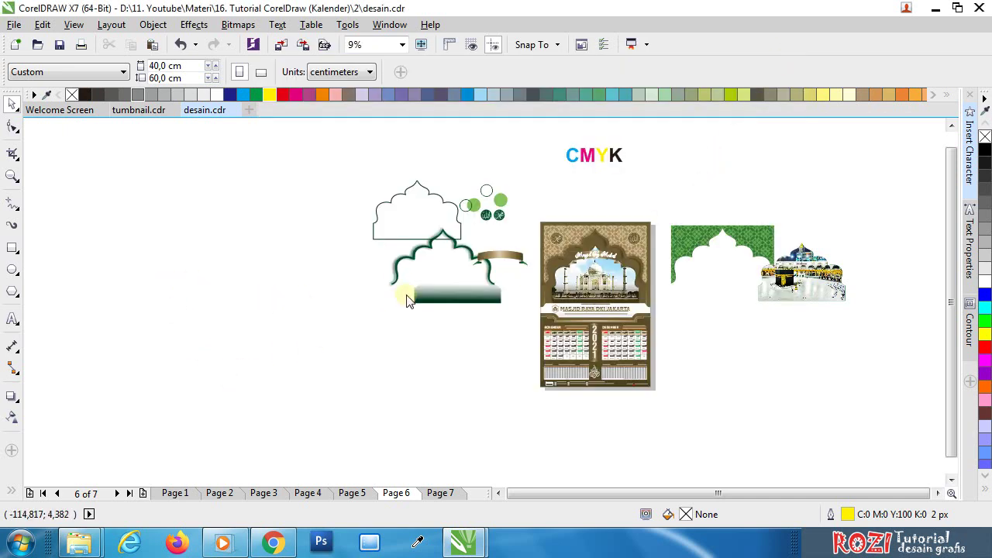
Step: Return to page 2, then switch to Windows Explorer and open folder 2 inside 16. Tutorial CorelDraw (Kalender)
left_click(262, 494)
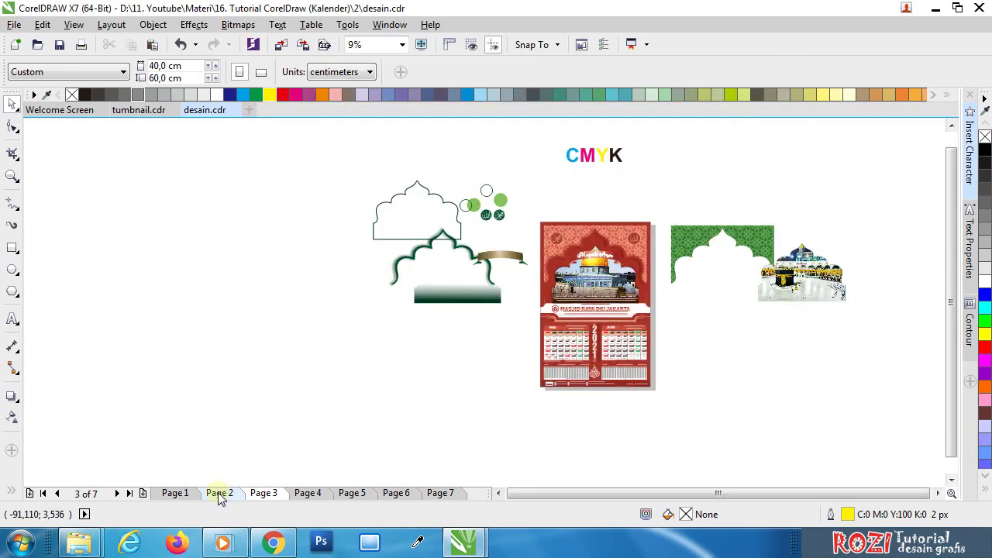
left_click(219, 494)
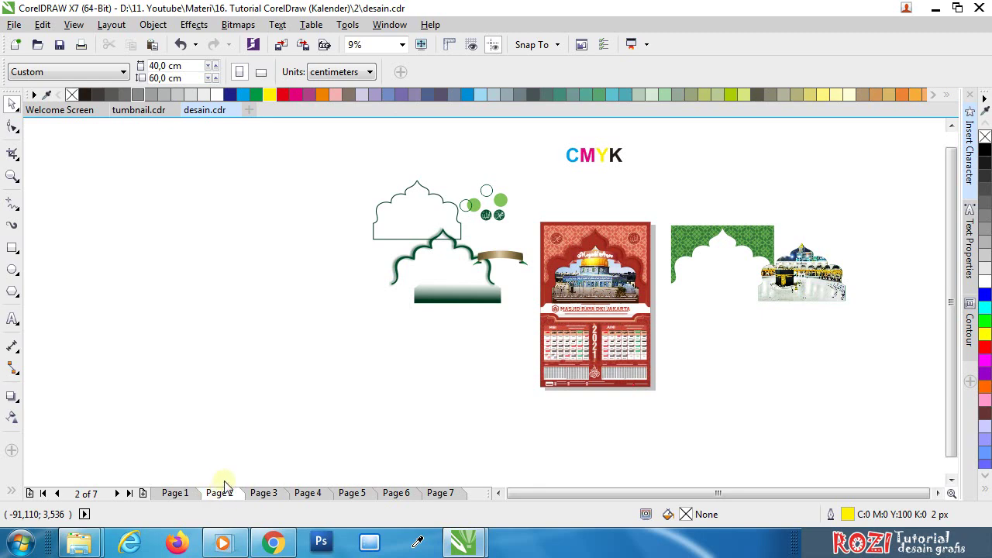
mouse_move(98, 551)
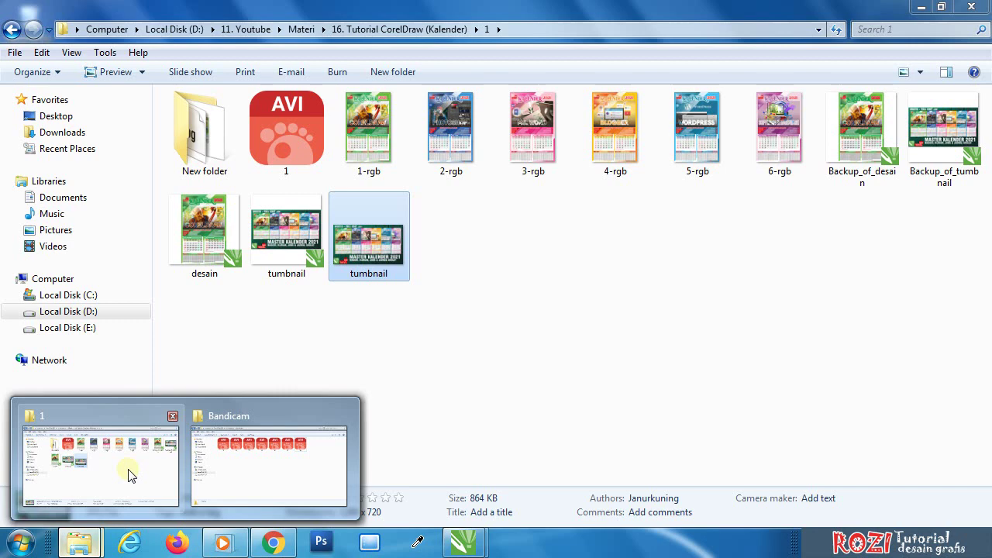
left_click(130, 475)
left_click(12, 30)
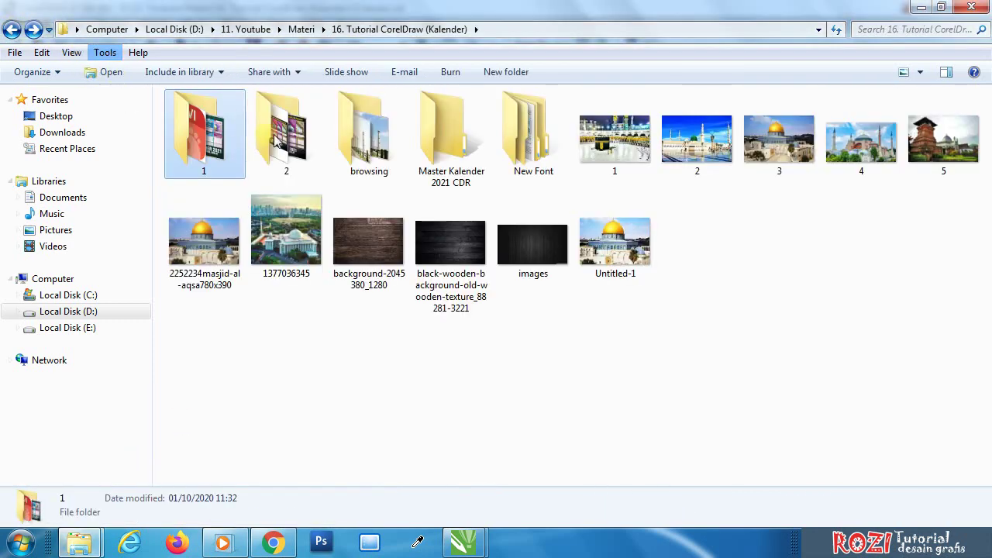
double_click(278, 138)
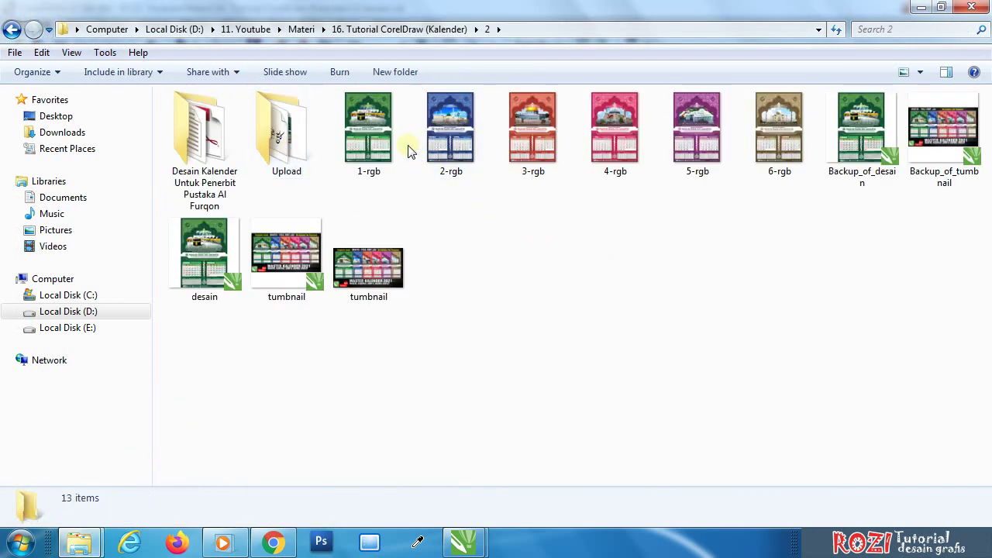
Step: Inspect the file details of the exported calendar images 1-rgb, 2-rgb and 3-rgb
left_click(360, 128)
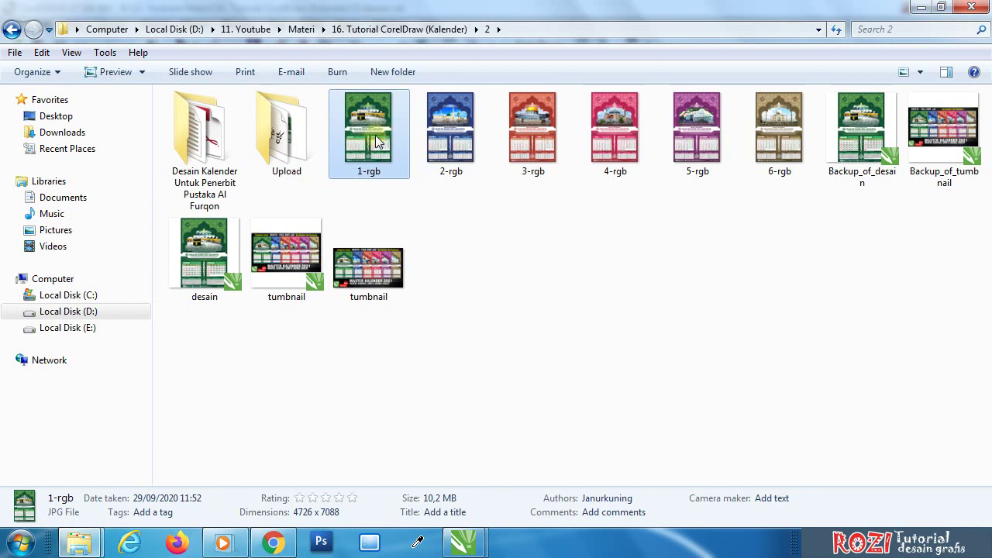
left_click(476, 259)
left_click(388, 146)
left_click(475, 150)
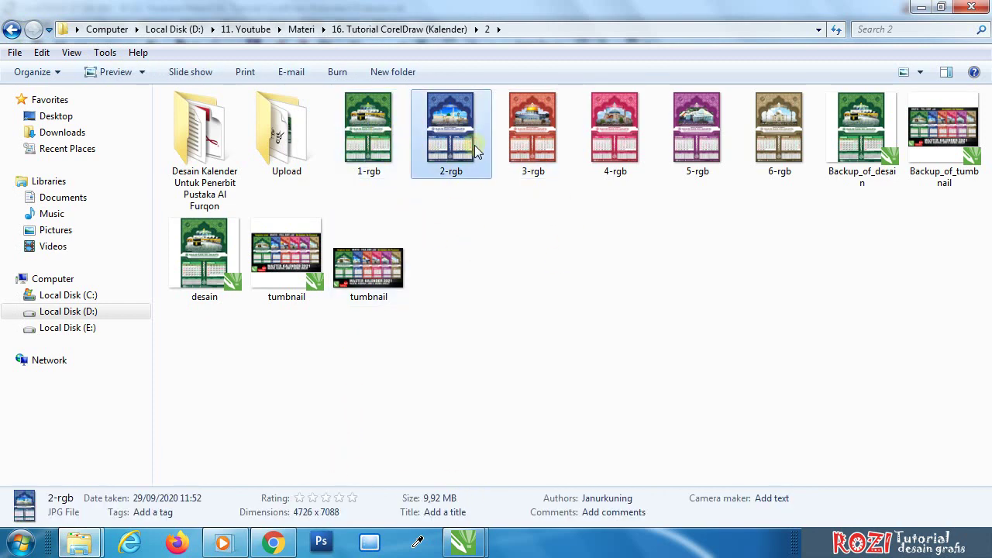
left_click(617, 146)
left_click(539, 146)
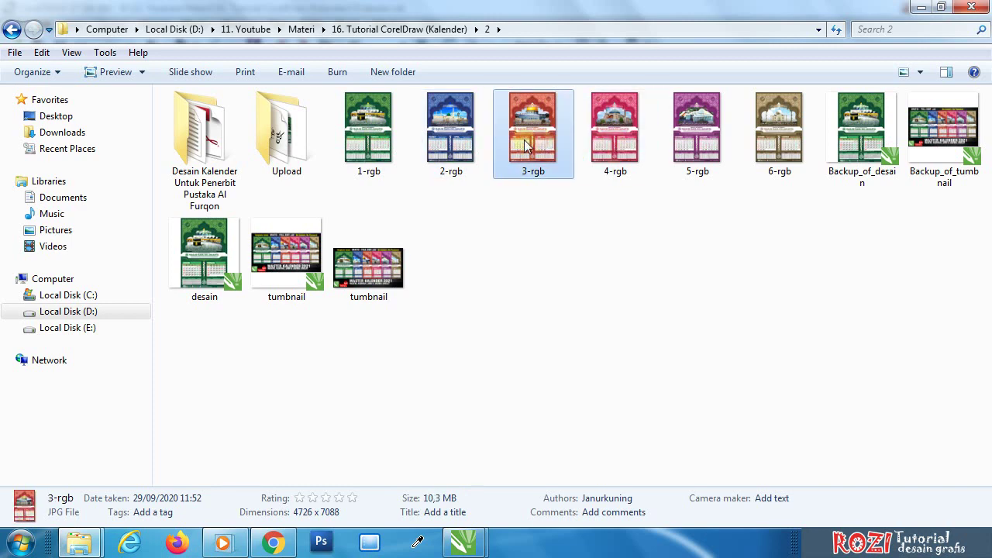
Step: Open 1-rgb in Windows Photo Viewer and examine its arch, mosque title and verse text up close
left_click(376, 140)
double_click(368, 128)
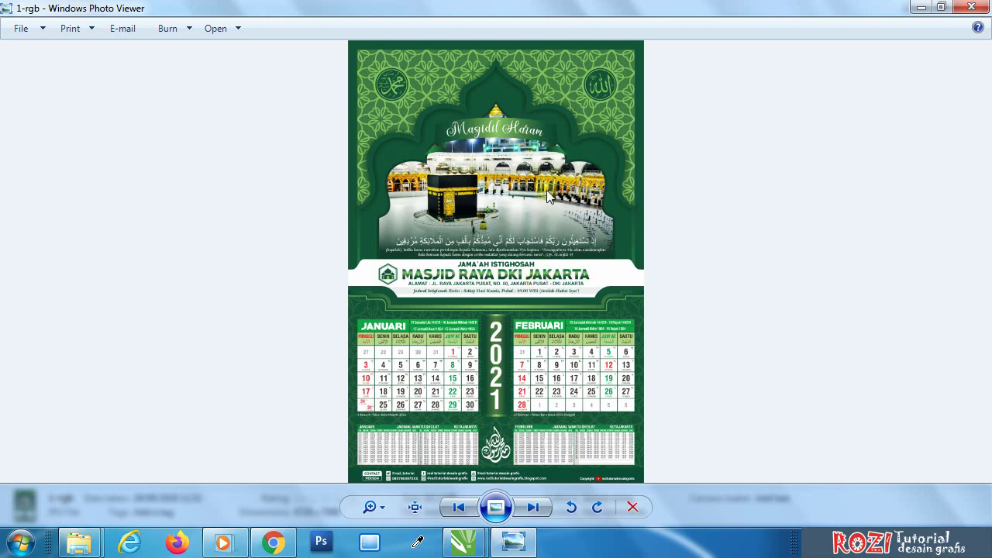
scroll(521, 99, "up", 5)
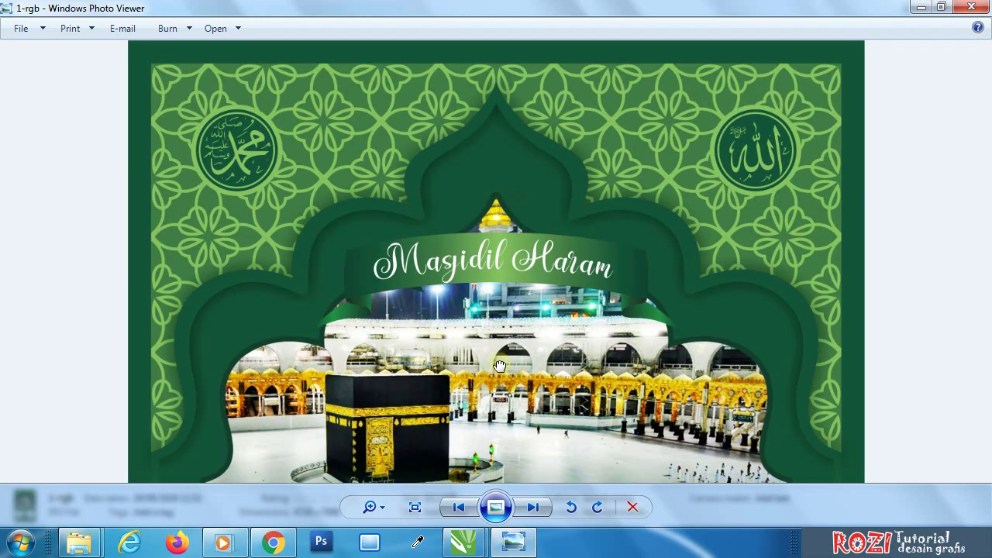
left_click_drag(500, 310, 547, 225)
scroll(202, 155, "up", 3)
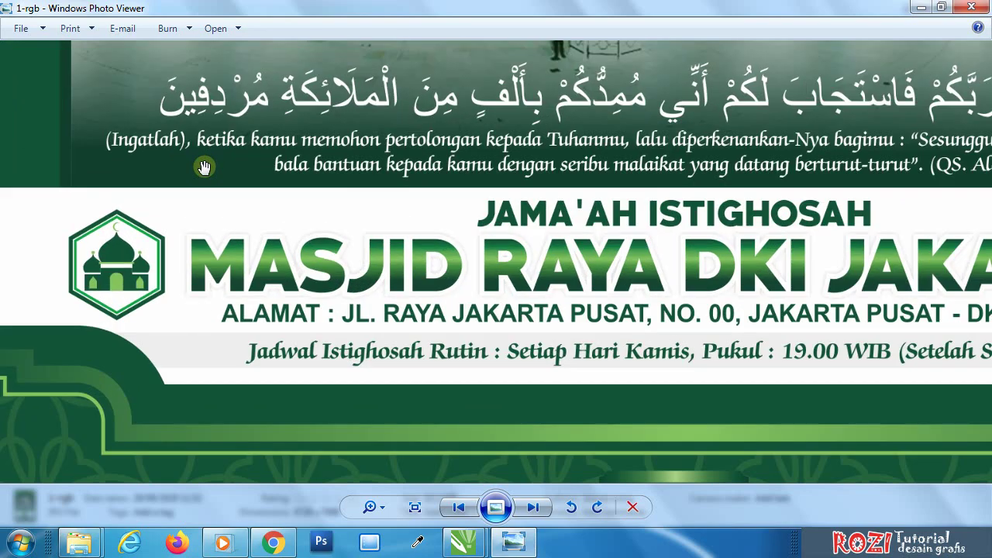
left_click_drag(385, 234, 171, 246)
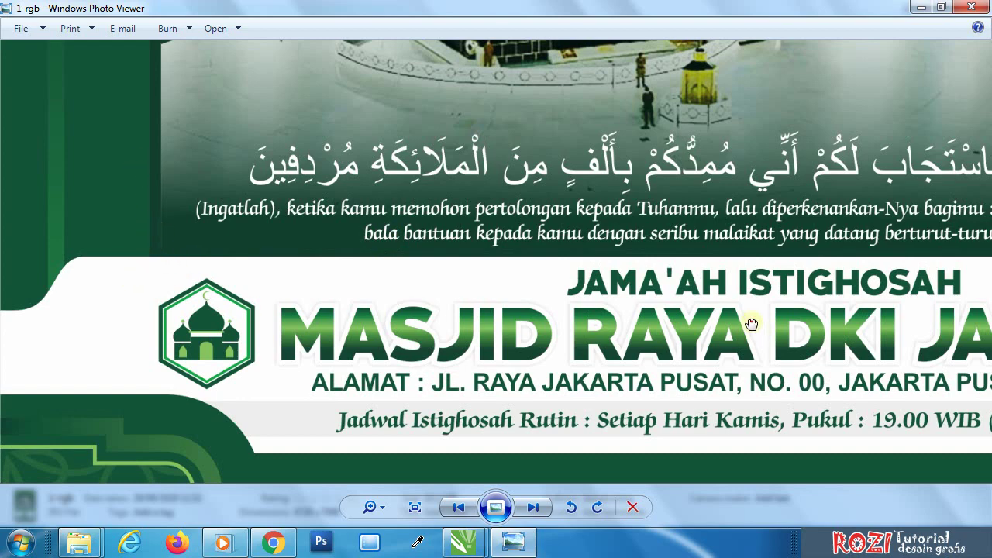
scroll(751, 324, "down", 4)
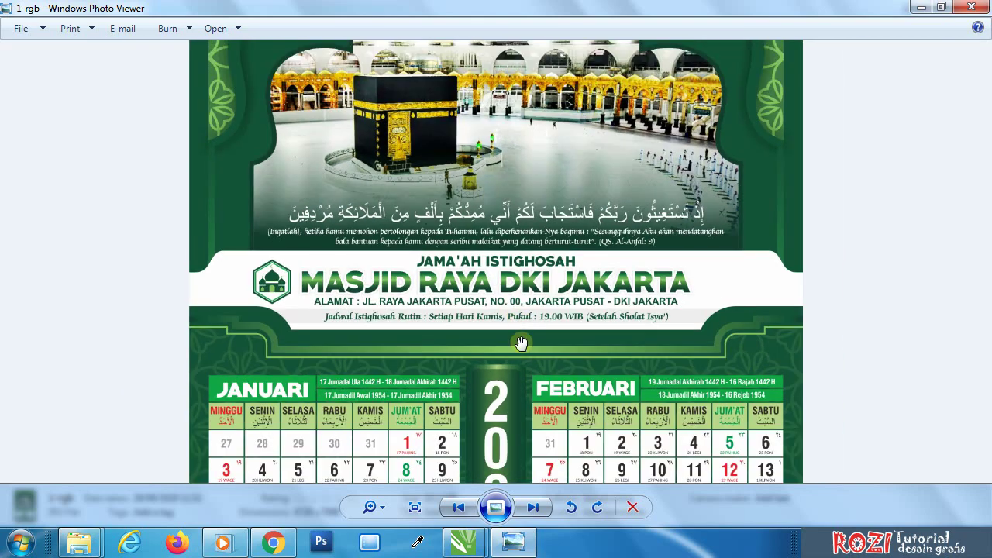
Step: Examine the mosque title, the January and February date grids and the February prayer schedule in 1-rgb
left_click_drag(521, 342, 521, 256)
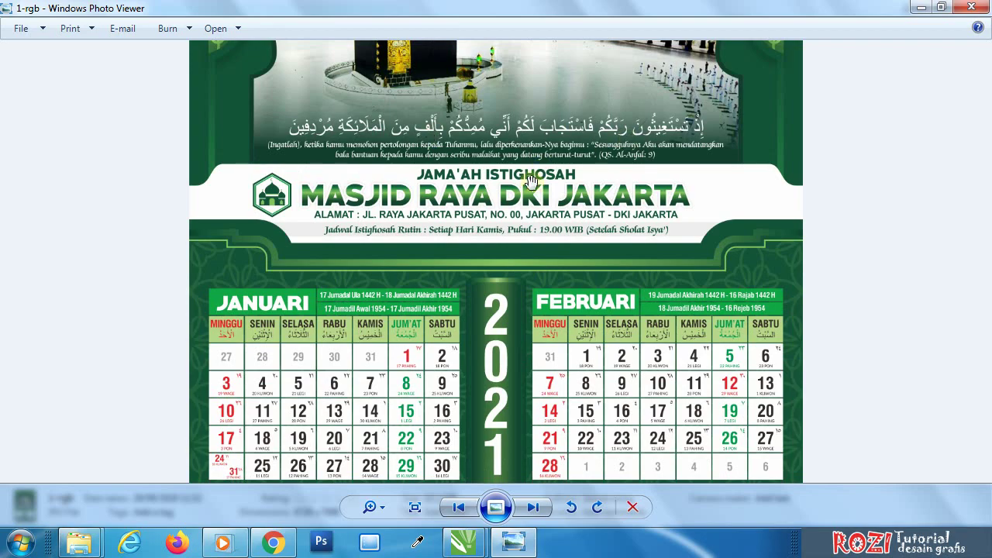
scroll(532, 181, "down", 3)
scroll(514, 339, "up", 3)
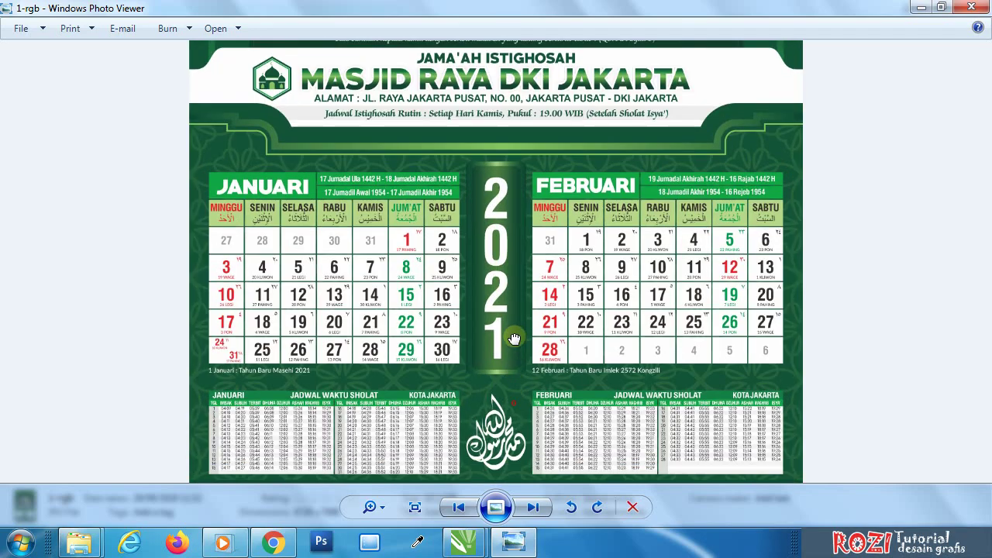
left_click_drag(514, 339, 489, 193)
scroll(564, 436, "up", 5)
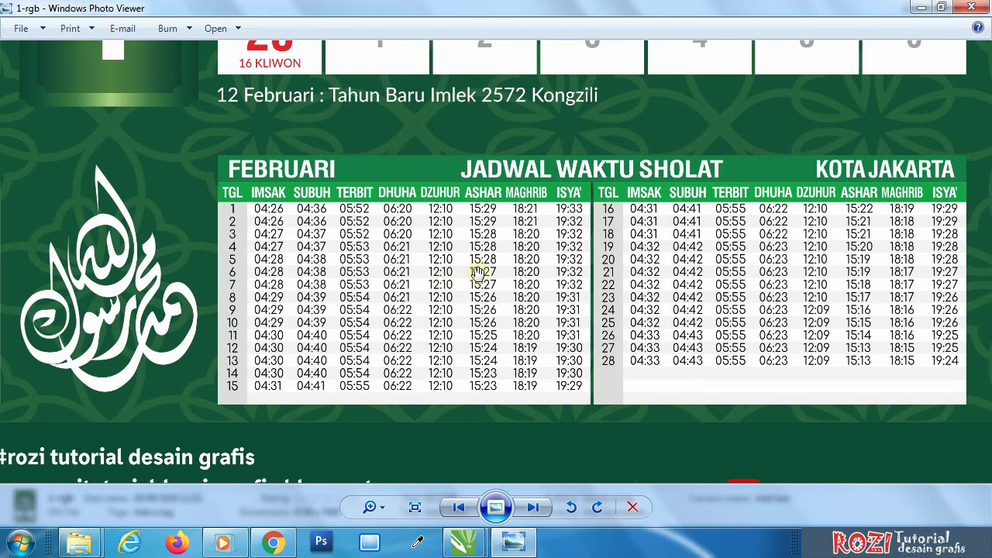
scroll(494, 268, "up", 2)
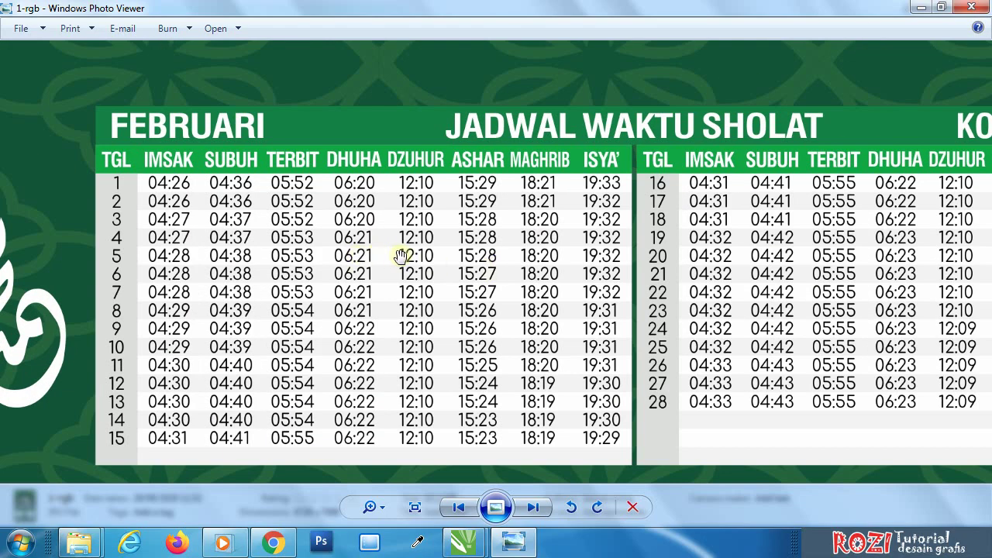
scroll(525, 281, "down", 5)
scroll(559, 285, "up", 3)
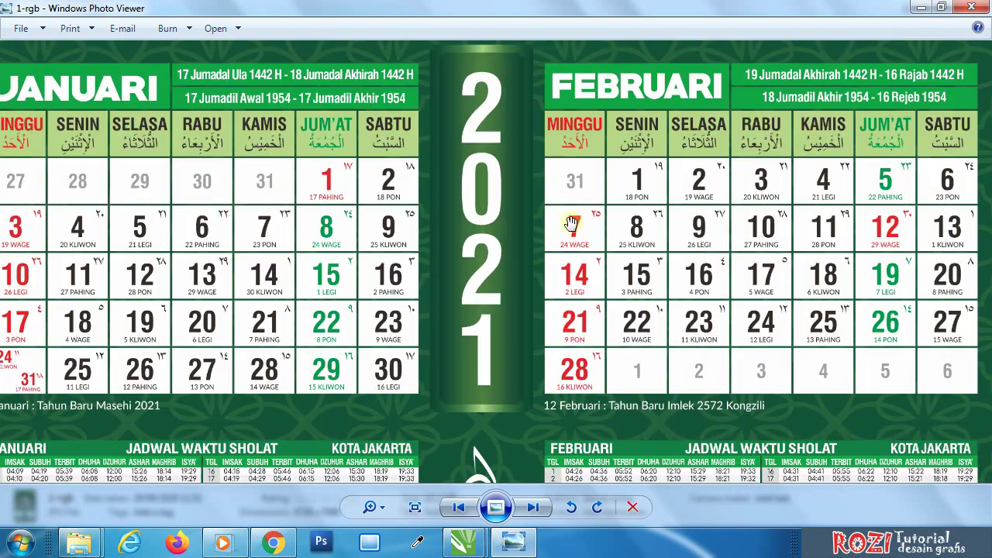
scroll(189, 252, "up", 1)
scroll(305, 263, "down", 3)
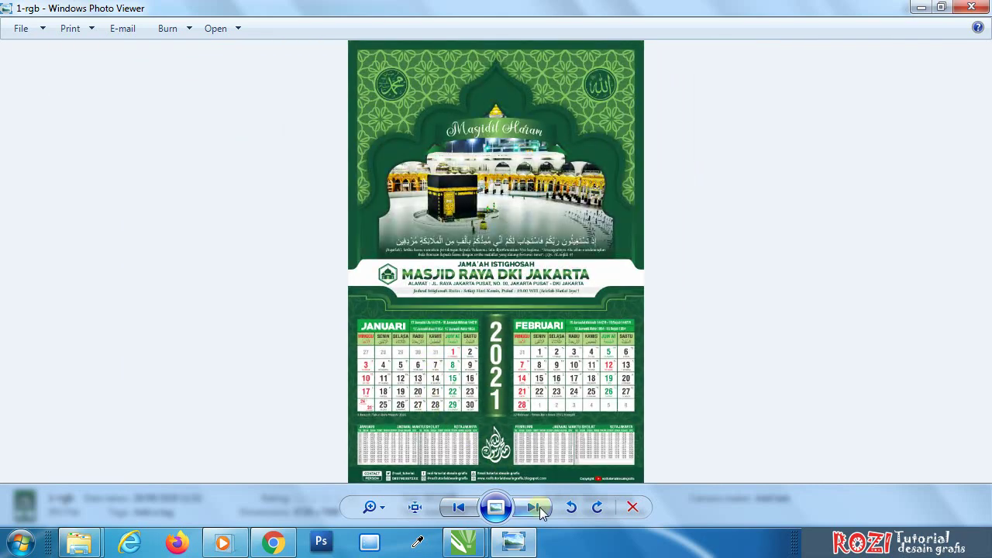
Step: Show the 2-rgb image and examine its March and April date grids up close
left_click(535, 507)
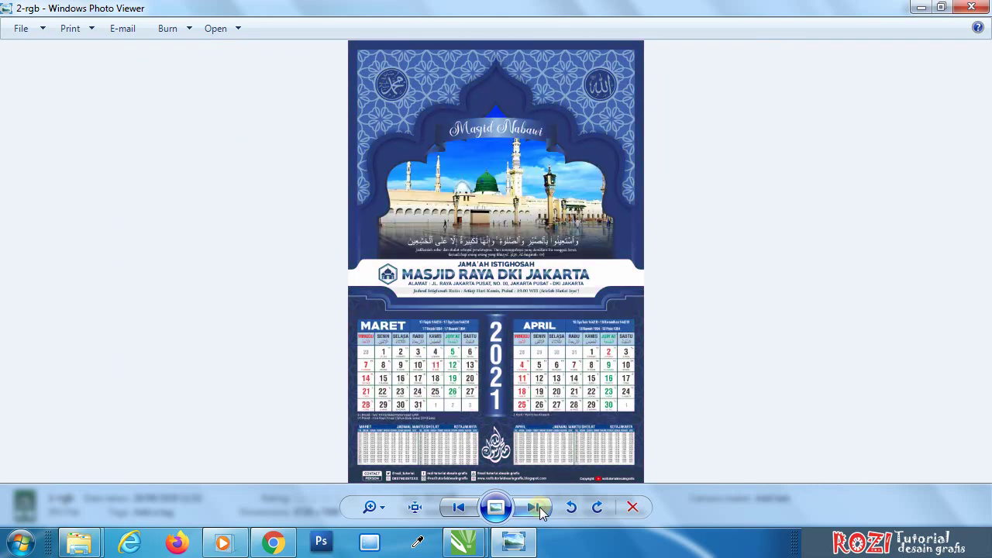
scroll(526, 355, "up", 2)
scroll(532, 331, "up", 1)
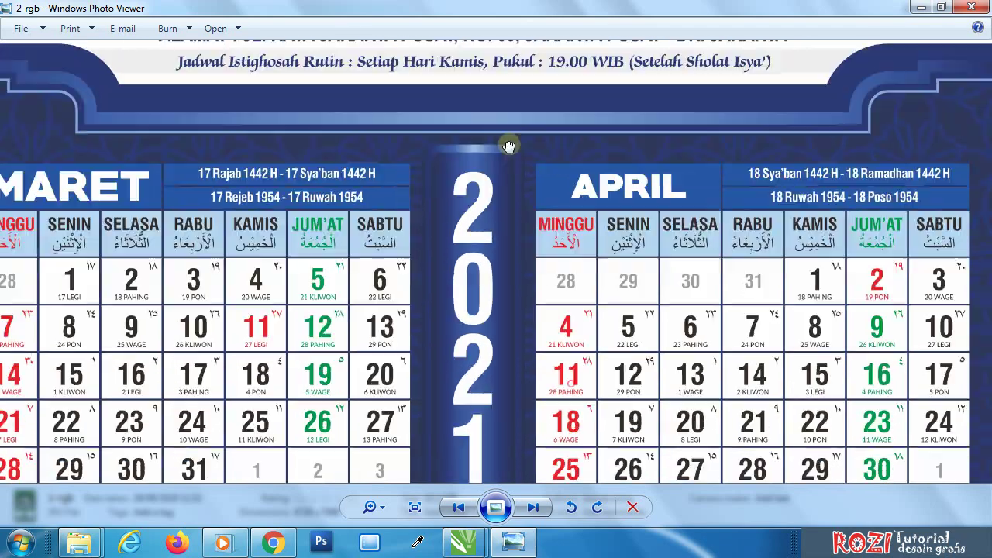
left_click_drag(535, 334, 535, 117)
scroll(572, 350, "down", 4)
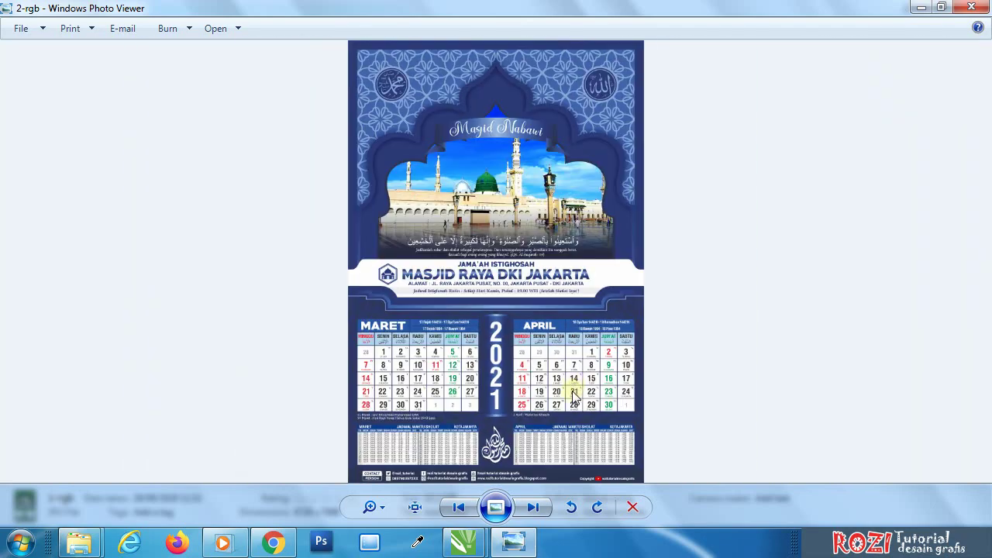
Step: Show the 3-rgb image and examine its May and June grids, June prayer schedule and Masjidil Aqsa arch
left_click(533, 507)
scroll(553, 385, "up", 2)
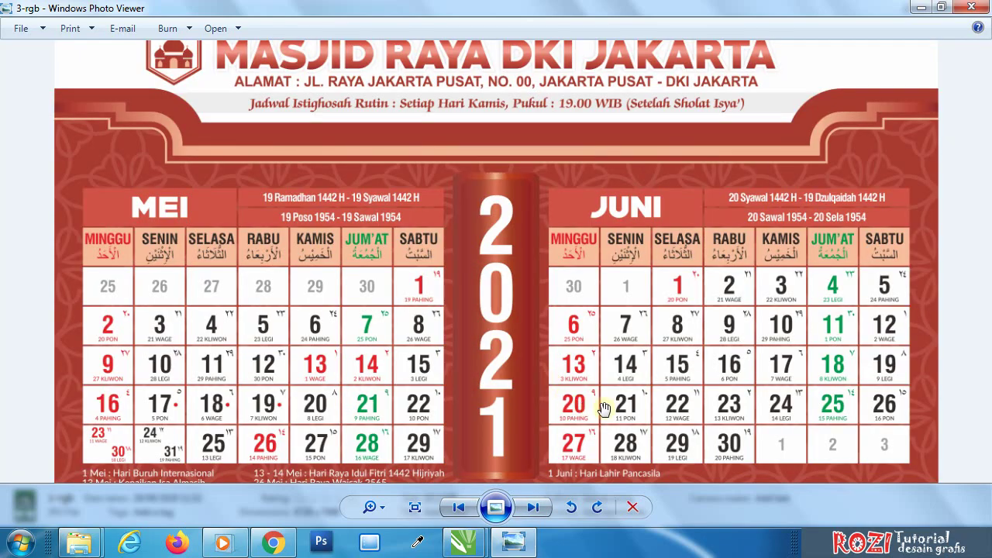
left_click_drag(602, 408, 519, 268)
scroll(650, 342, "up", 2)
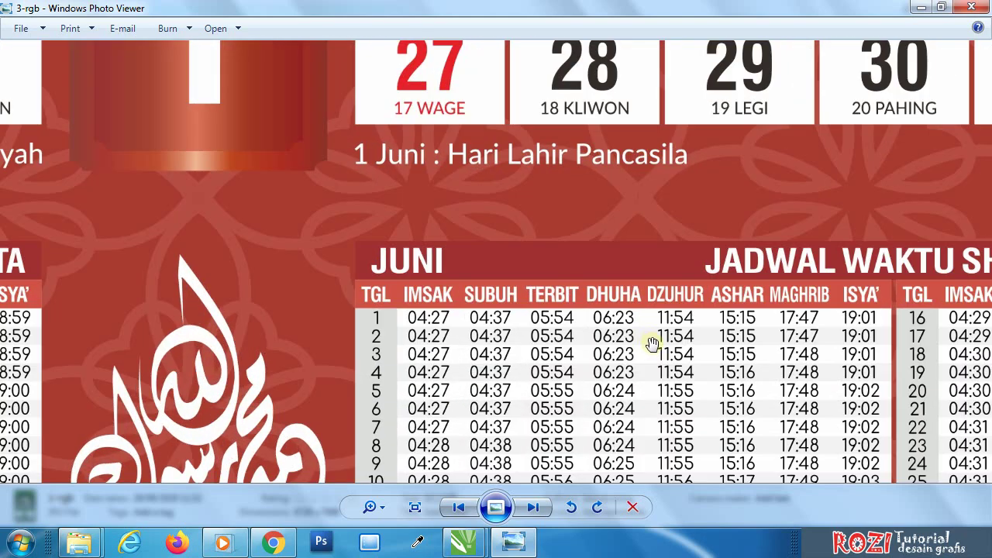
scroll(651, 343, "down", 4)
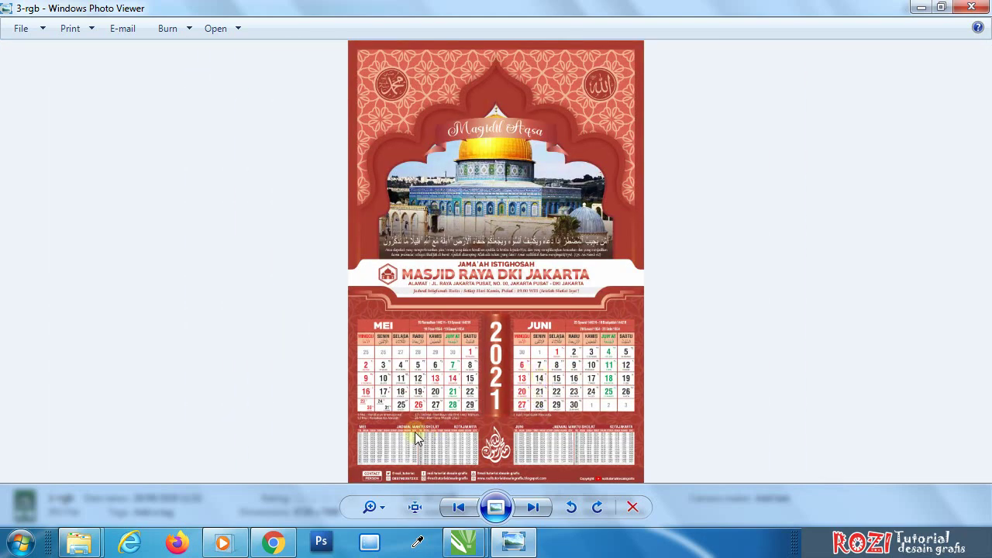
scroll(415, 438, "up", 3)
scroll(480, 398, "down", 3)
scroll(548, 121, "up", 2)
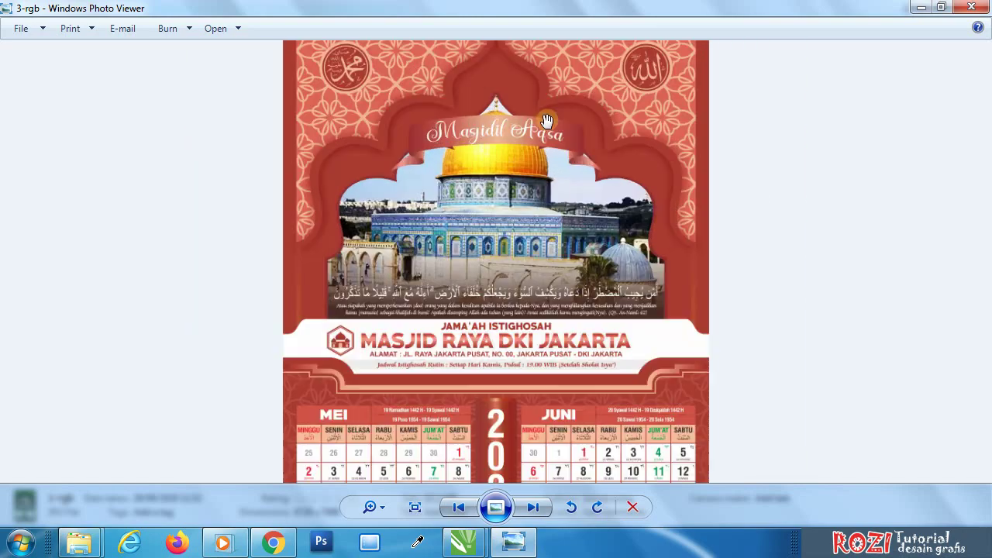
scroll(547, 122, "up", 1)
Step: Show the 4-rgb image and examine its Masjid Hagia Sophia banner, photo and verse text up close
key("Right")
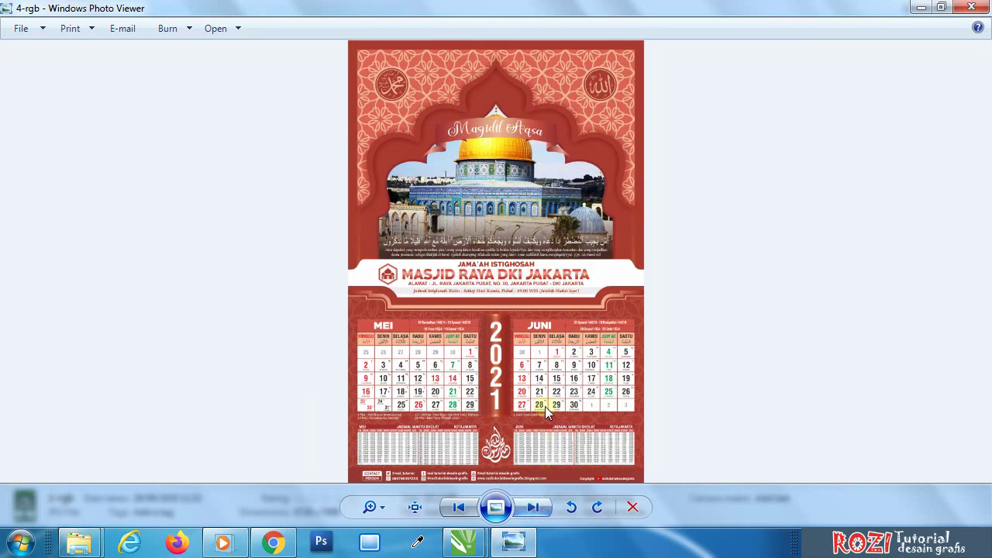
left_click(534, 507)
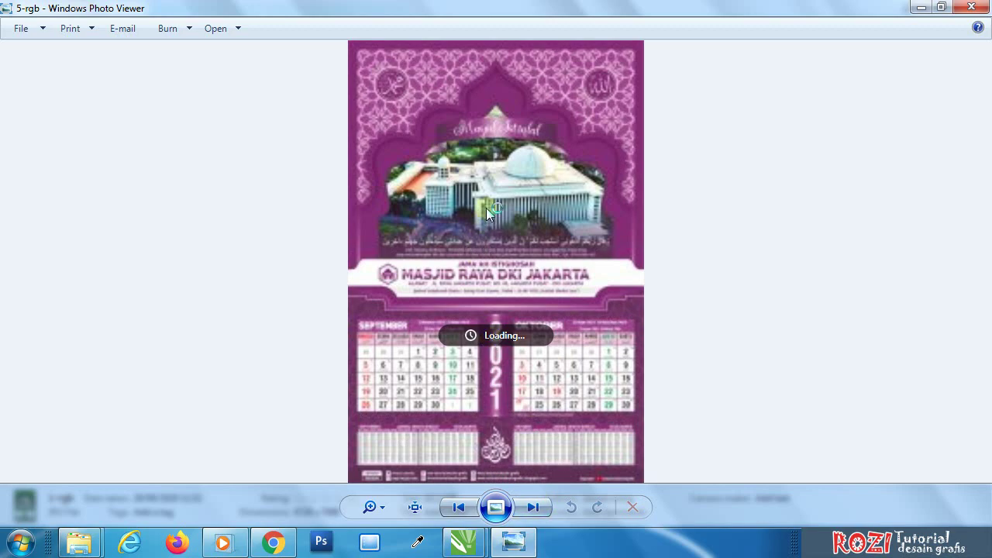
left_click(458, 507)
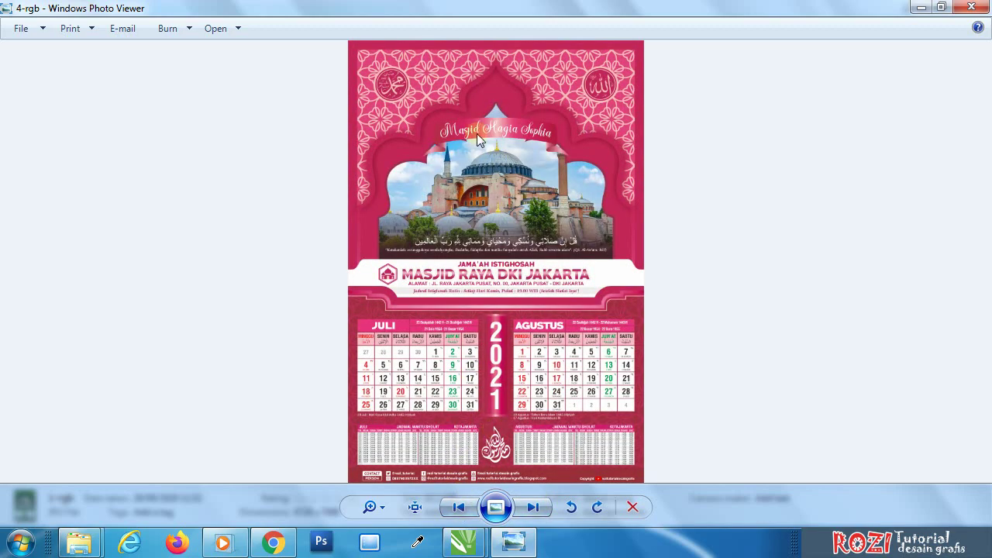
scroll(477, 133, "up", 2)
scroll(513, 244, "up", 1)
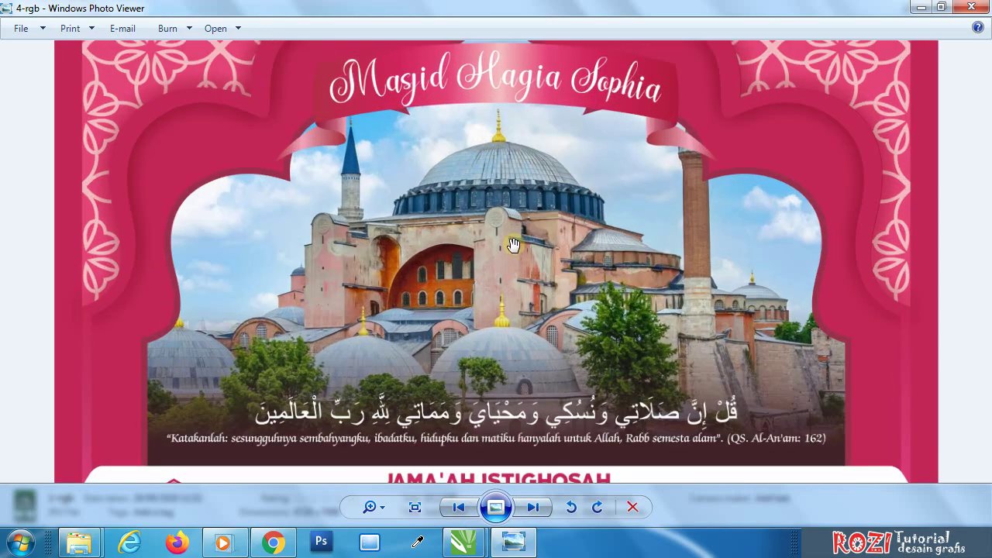
scroll(513, 244, "down", 3)
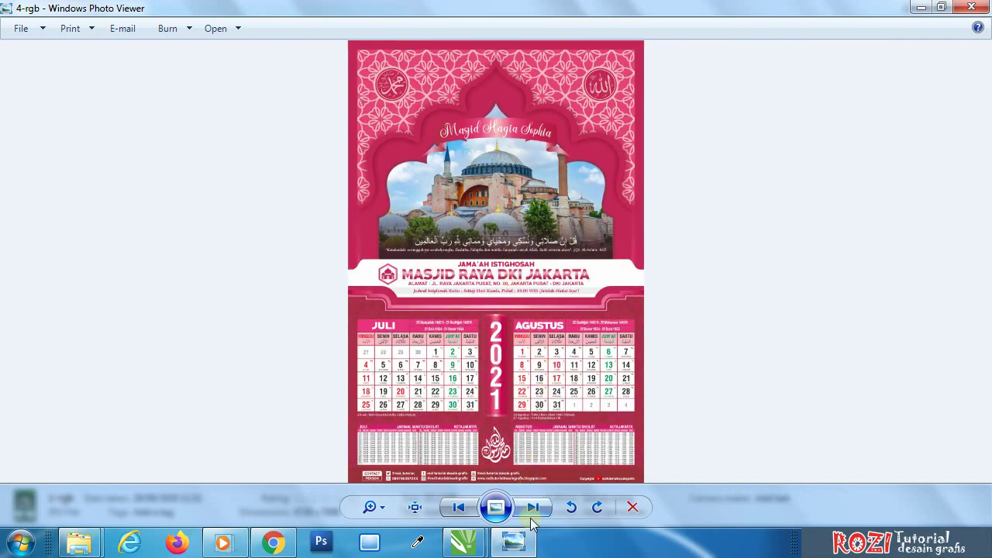
Step: Show the 5-rgb image and examine the Masjid Istiqlal calendar page up close
left_click(534, 509)
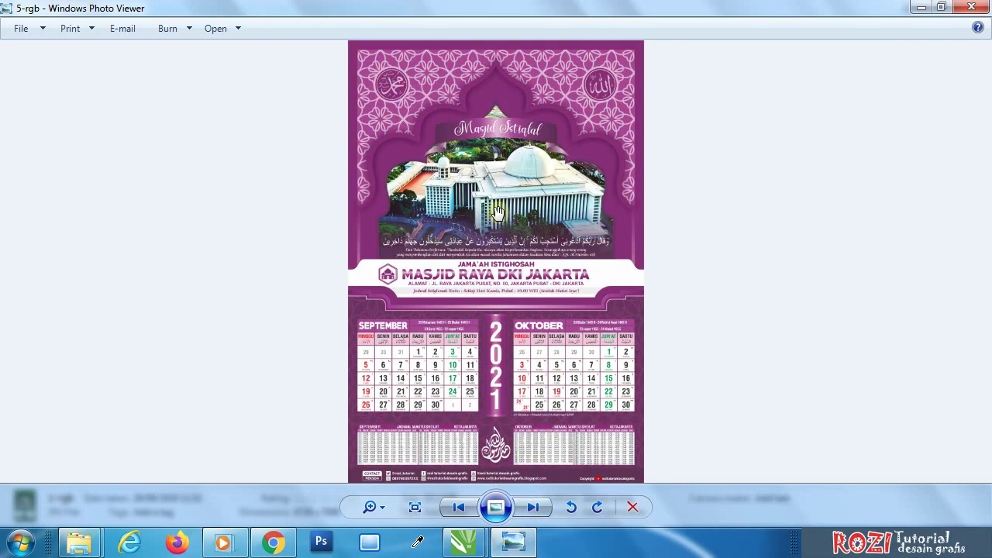
scroll(497, 212, "up", 2)
scroll(497, 212, "up", 1)
scroll(498, 212, "down", 3)
Step: Show the 6-rgb image and examine its Masjid Taj Mahal photo, verse text and mosque title band
scroll(508, 151, "up", 3)
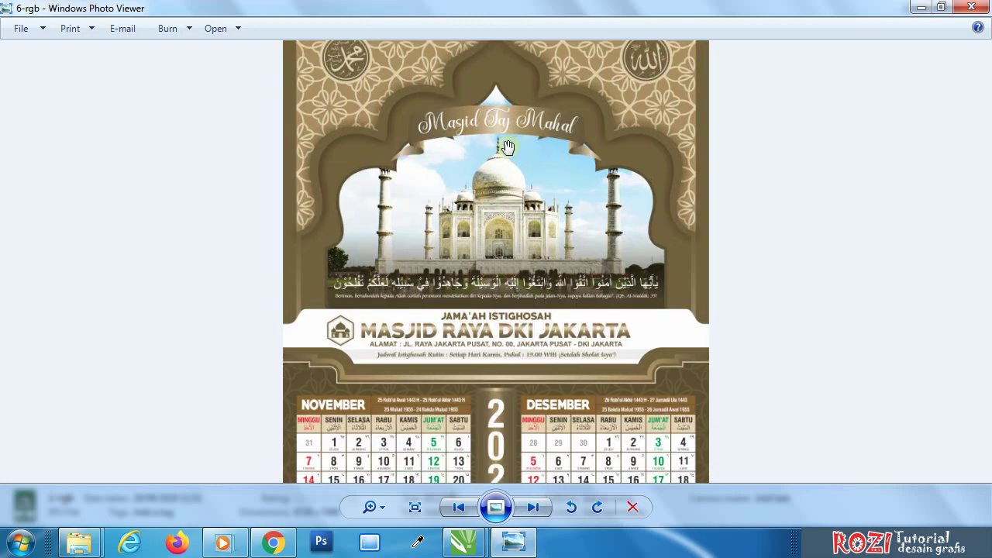
scroll(550, 174, "down", 3)
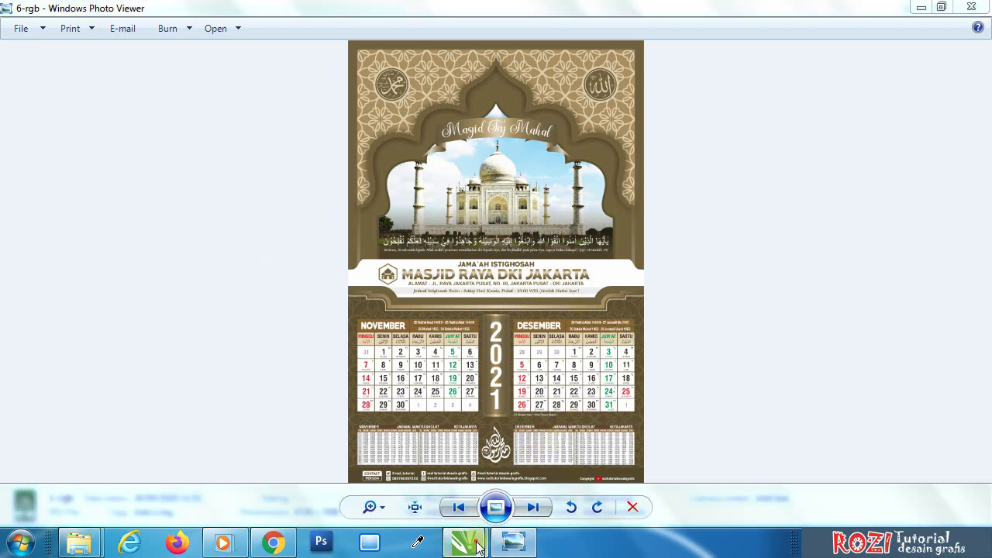
scroll(631, 305, "up", 4)
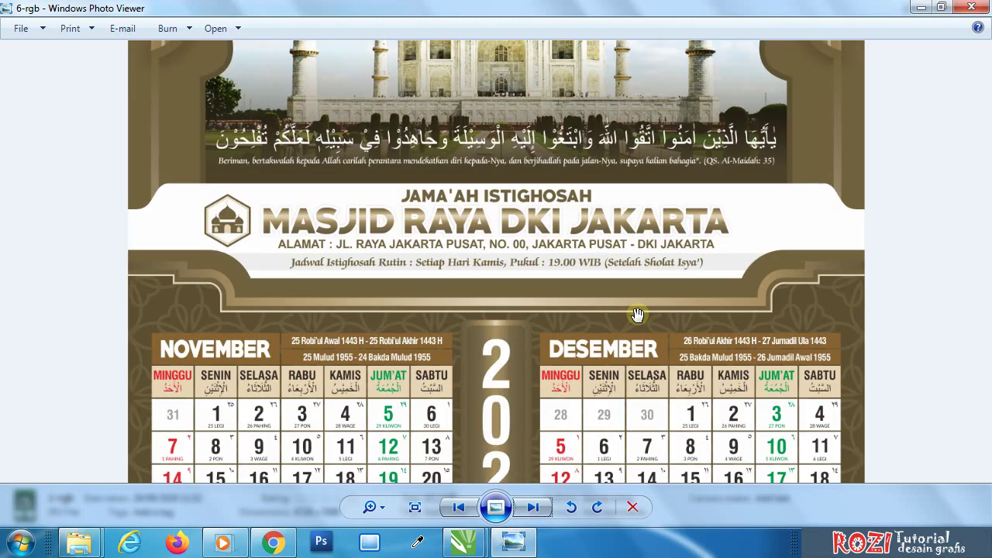
left_click_drag(802, 316, 803, 288)
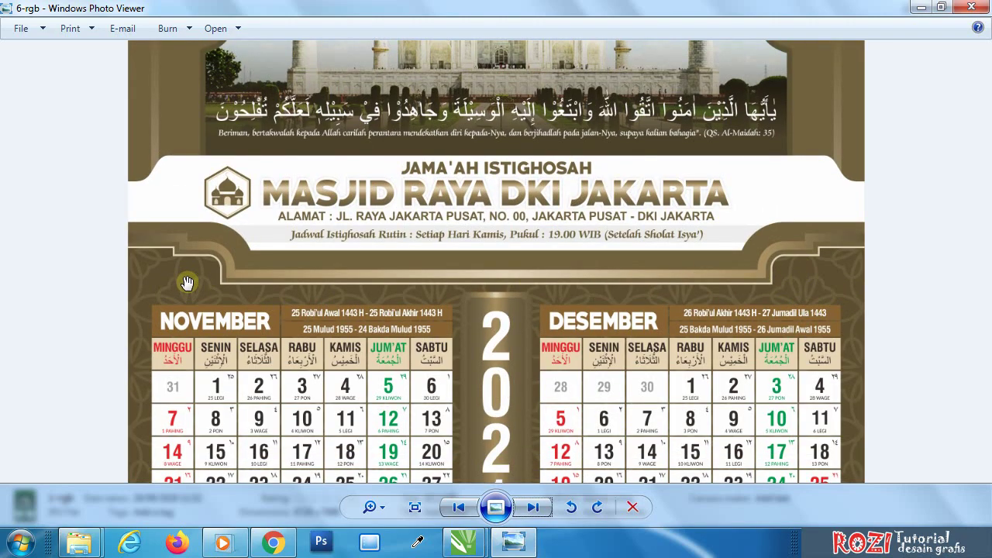
scroll(196, 282, "down", 1)
scroll(196, 282, "down", 1)
scroll(415, 298, "down", 1)
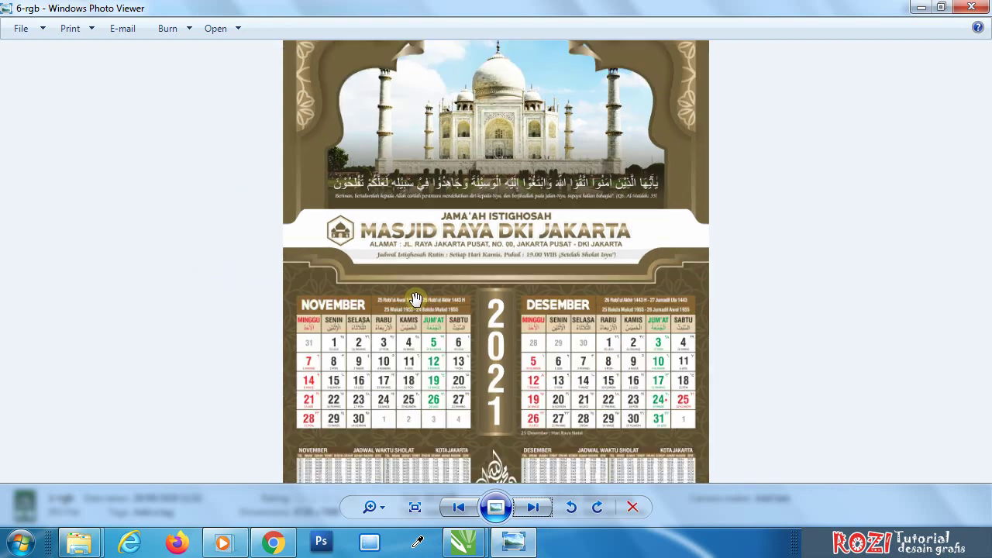
scroll(465, 302, "down", 2)
Step: Examine 6-rgb from the ornamental arch down to the November and December grids, and close the image viewer
scroll(594, 92, "up", 5)
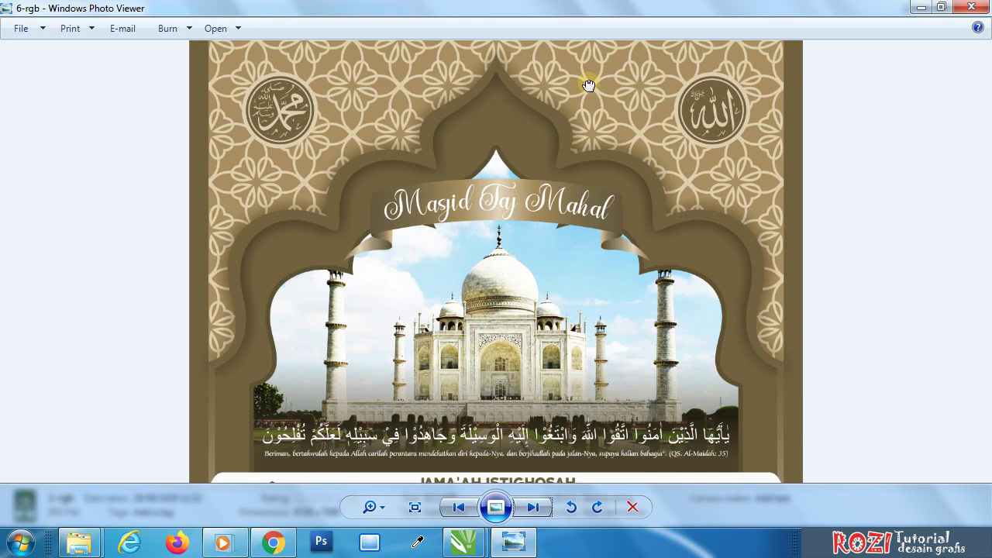
key("Down")
key("Down")
key("Down")
key("Down")
key("Down")
key("Down")
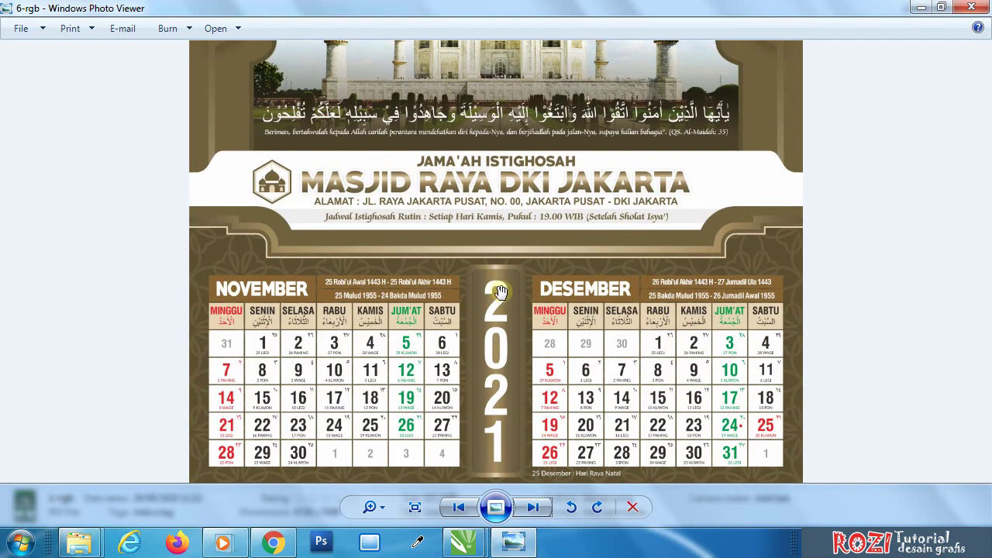
key("Down")
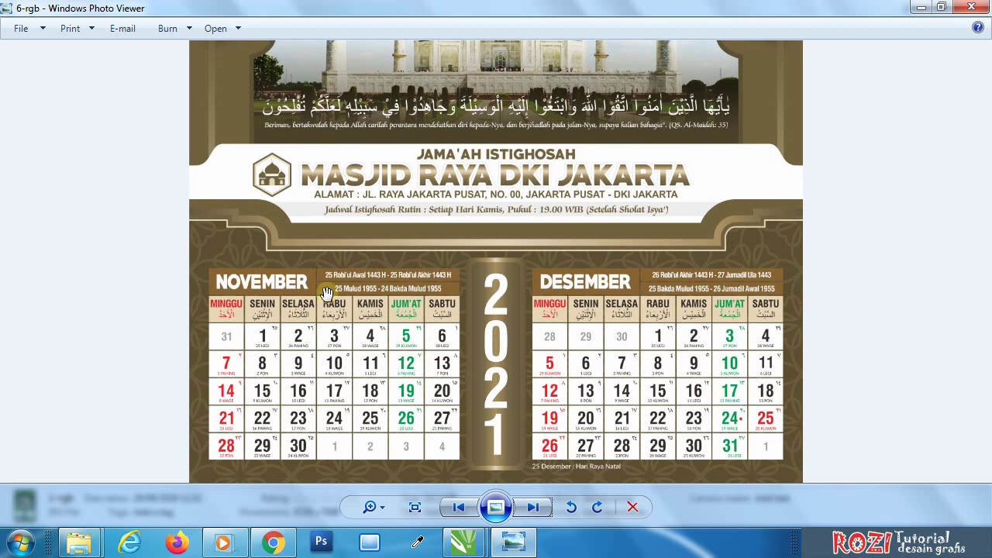
scroll(465, 256, "down", 3)
left_click(982, 7)
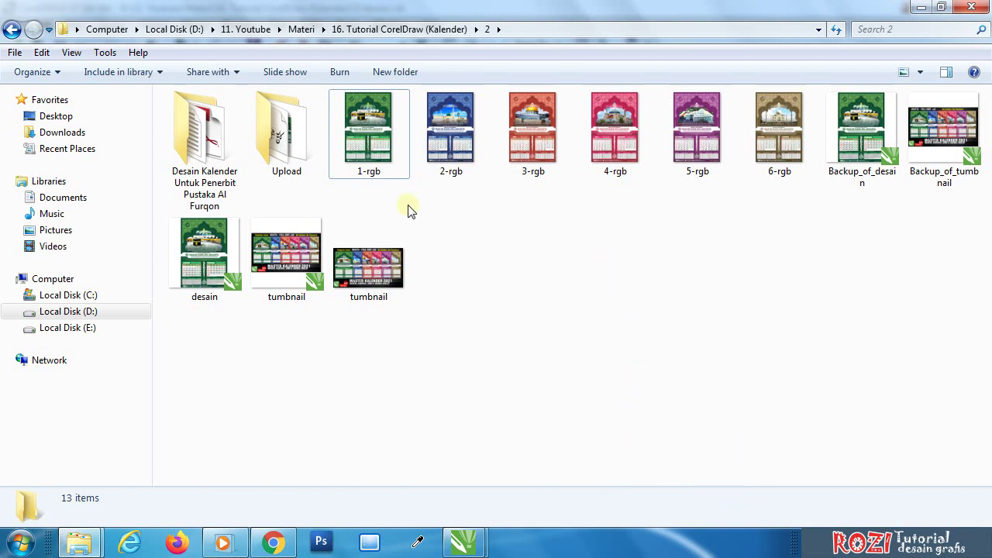
Step: Open the Upload folder, look over its fonts and the File kalender tahun 2021 CorelDraw X3 document, and return to folder 2
double_click(286, 143)
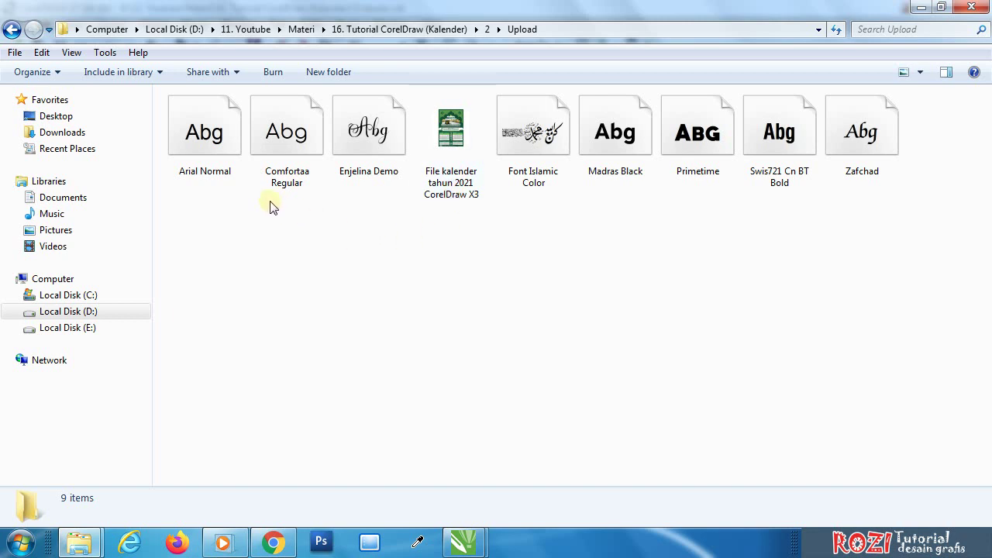
left_click_drag(907, 235, 370, 235)
left_click(457, 147)
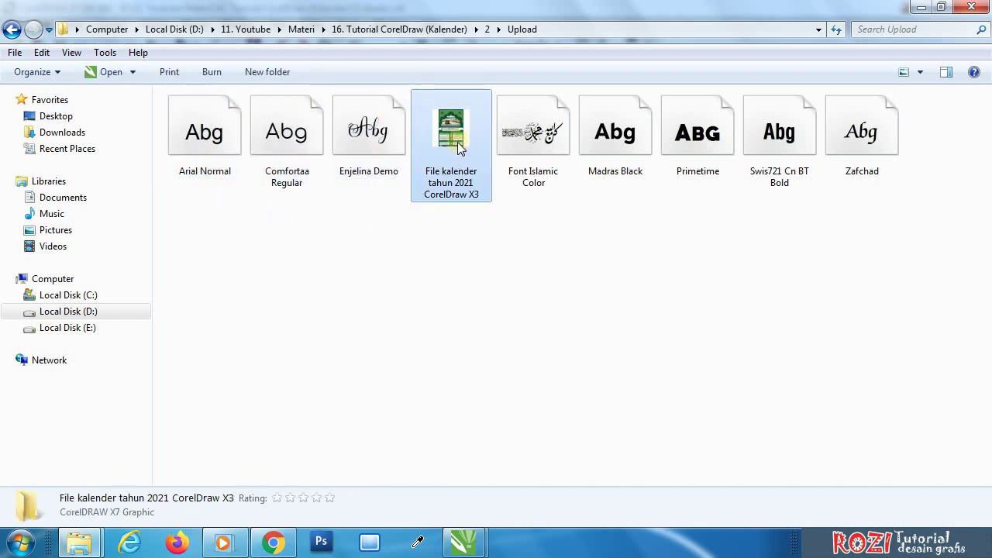
left_click(494, 279)
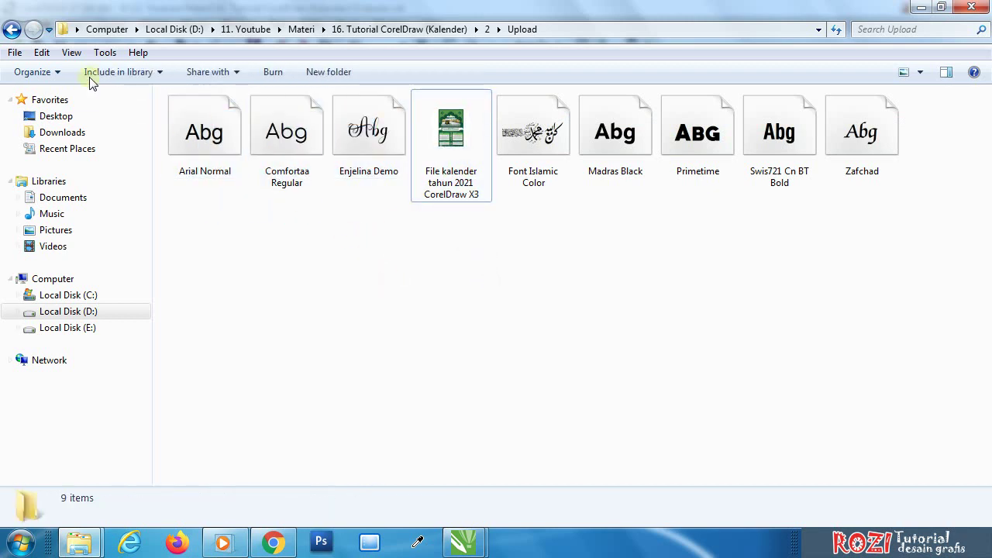
left_click(12, 28)
left_click(504, 275)
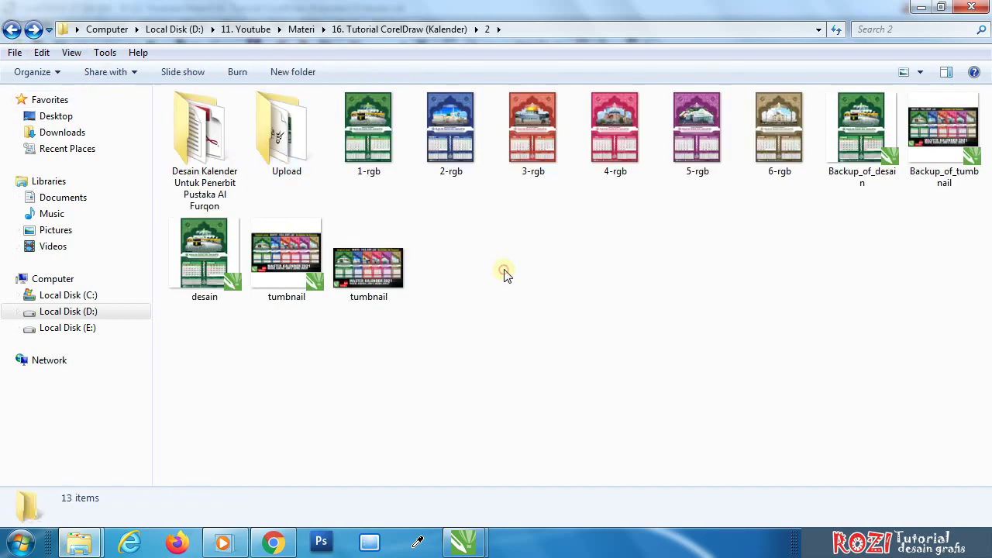
Step: Open the tumbnail JPG, examine its row of six calendar pages, and dismiss the Windows color scheme prompt without choosing an option
left_click(372, 274)
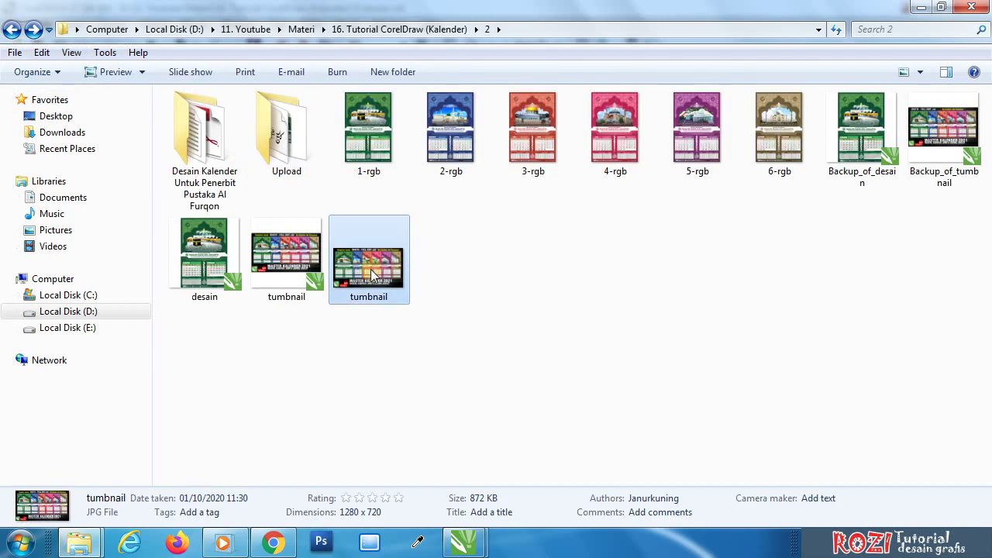
double_click(373, 275)
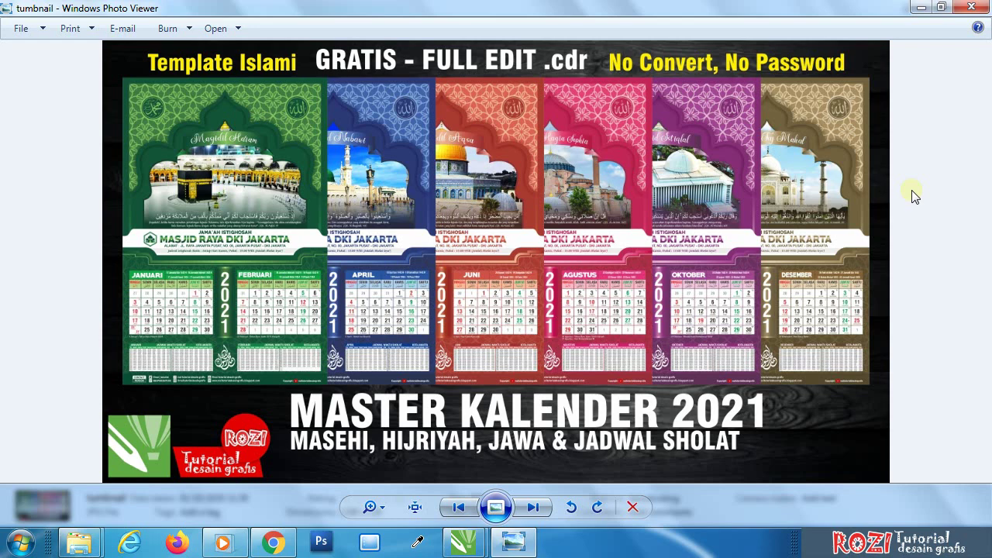
scroll(319, 130, "up", 3)
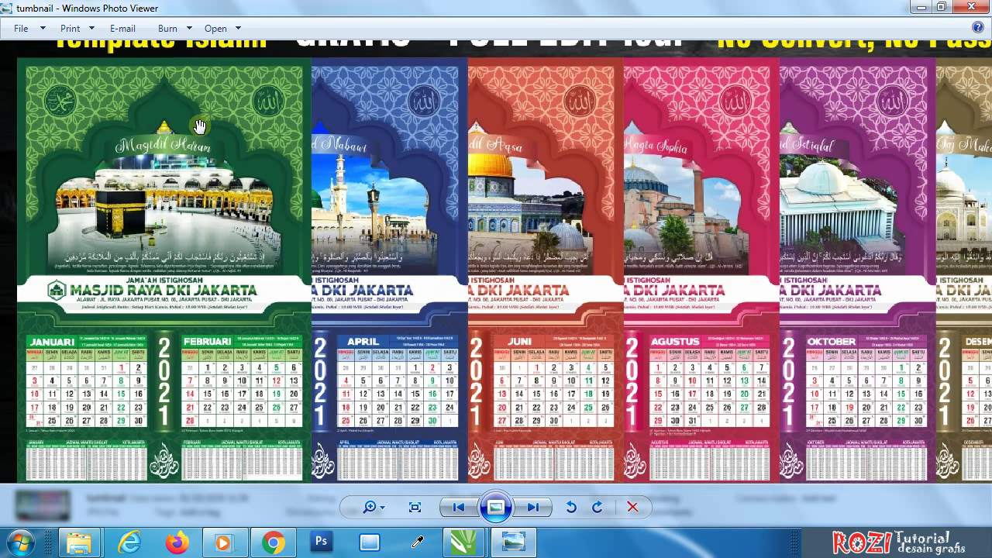
scroll(280, 221, "down", 3)
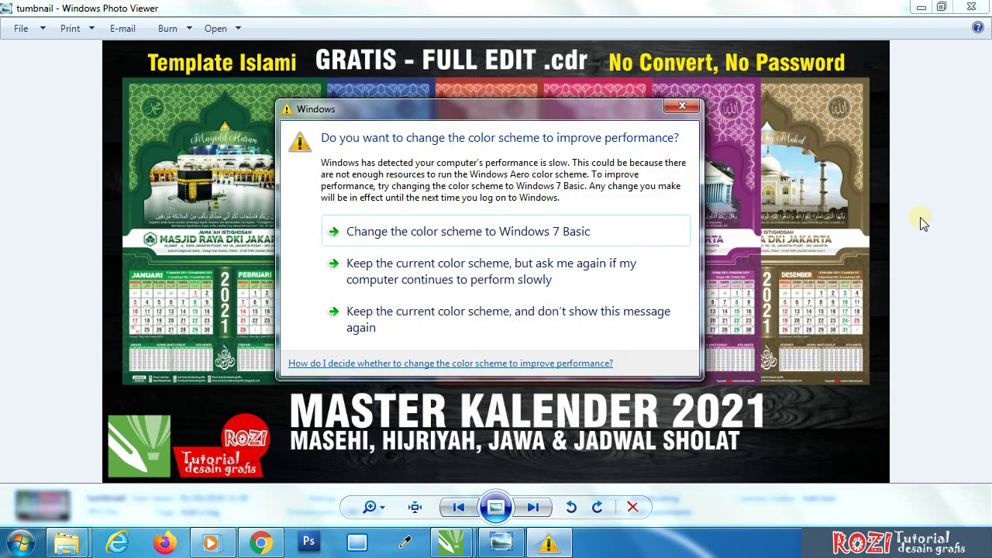
left_click(682, 105)
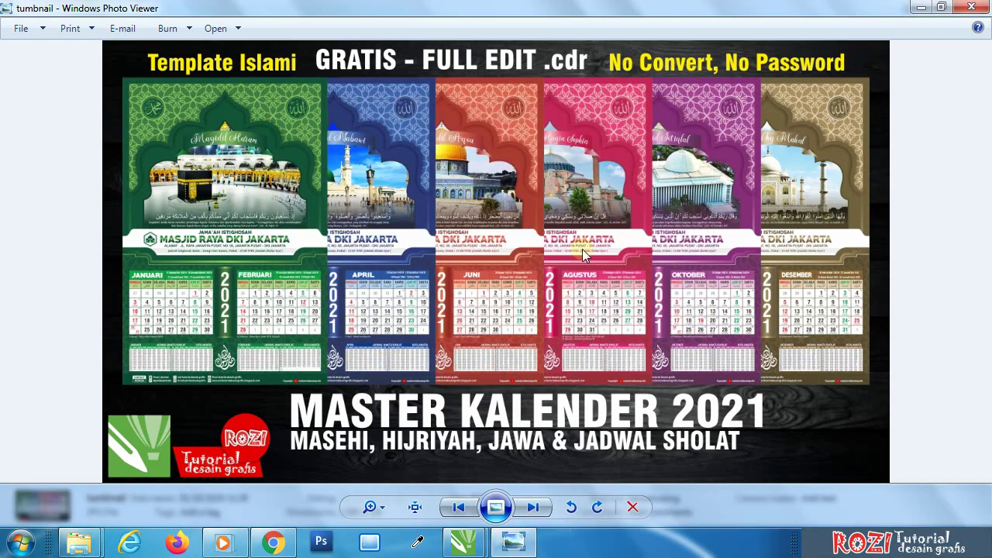